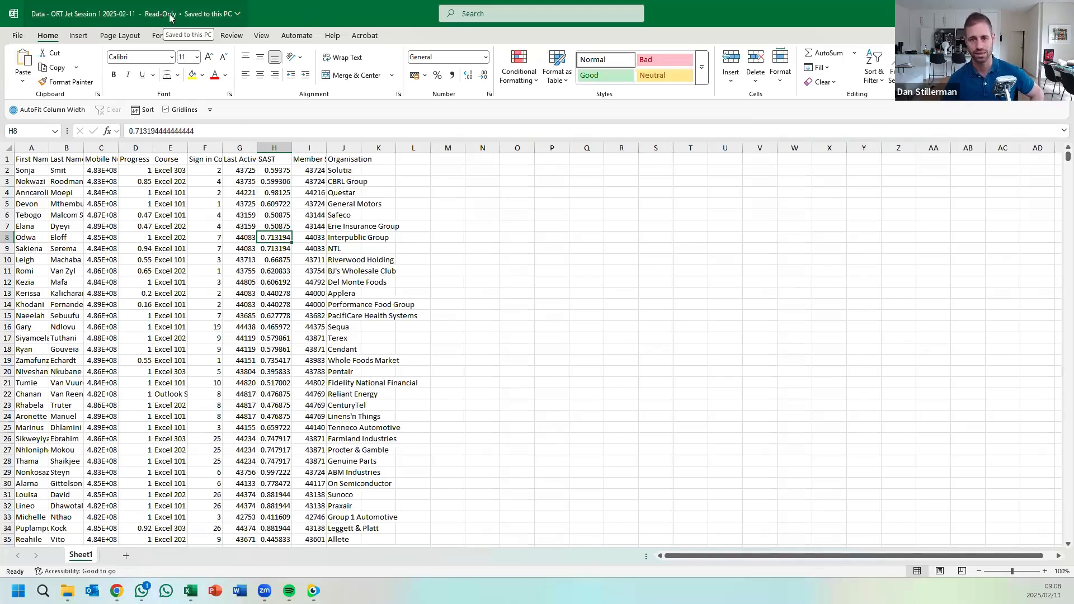
click(239, 282)
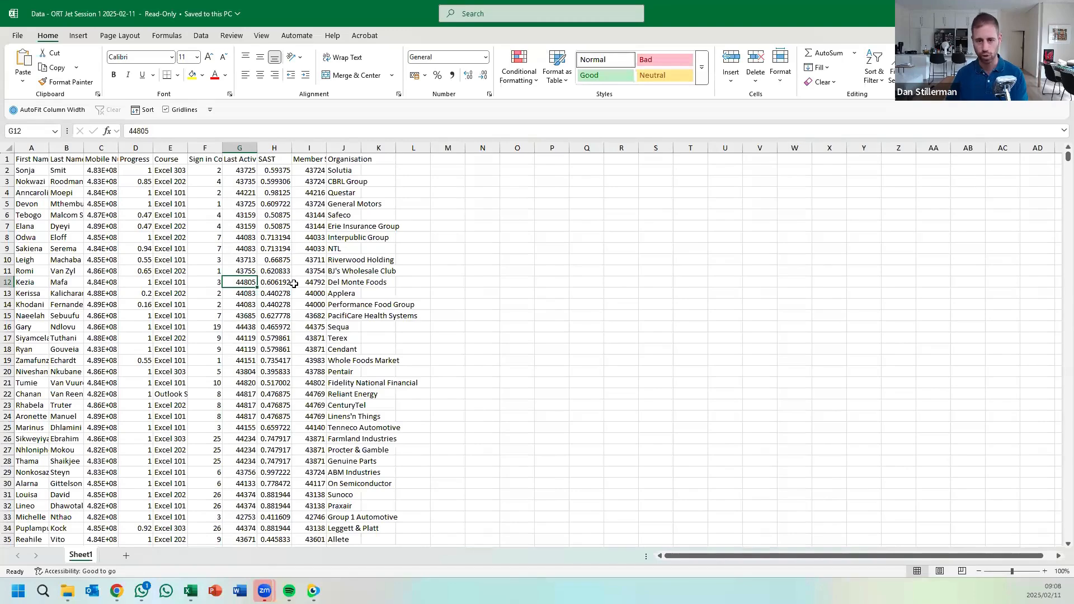
- Start saving a copy of the read-only workbook and browse to the 2025-02 ORT Jet Session 1 folder inside 2025-02 ORT Jet Masterclass Series
key(ctrl+s)
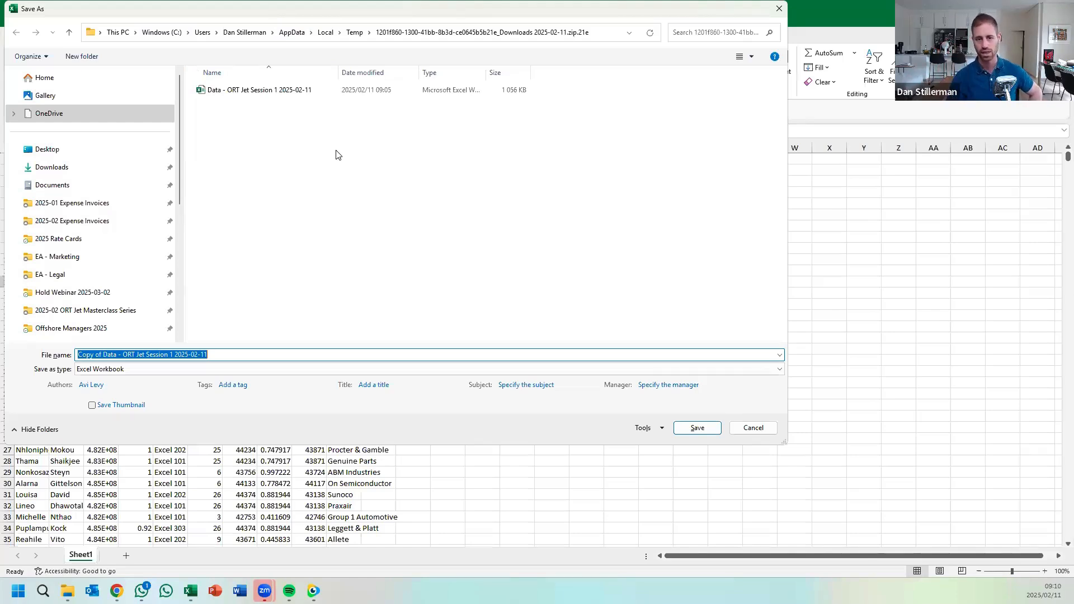
scroll(104, 246, down, 5)
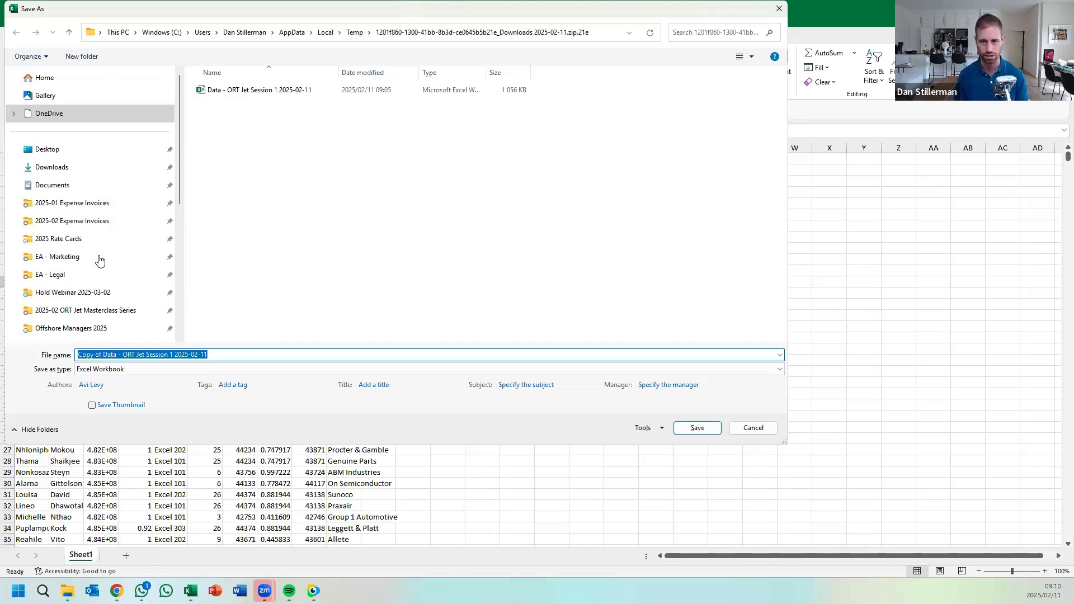
scroll(99, 260, down, 1)
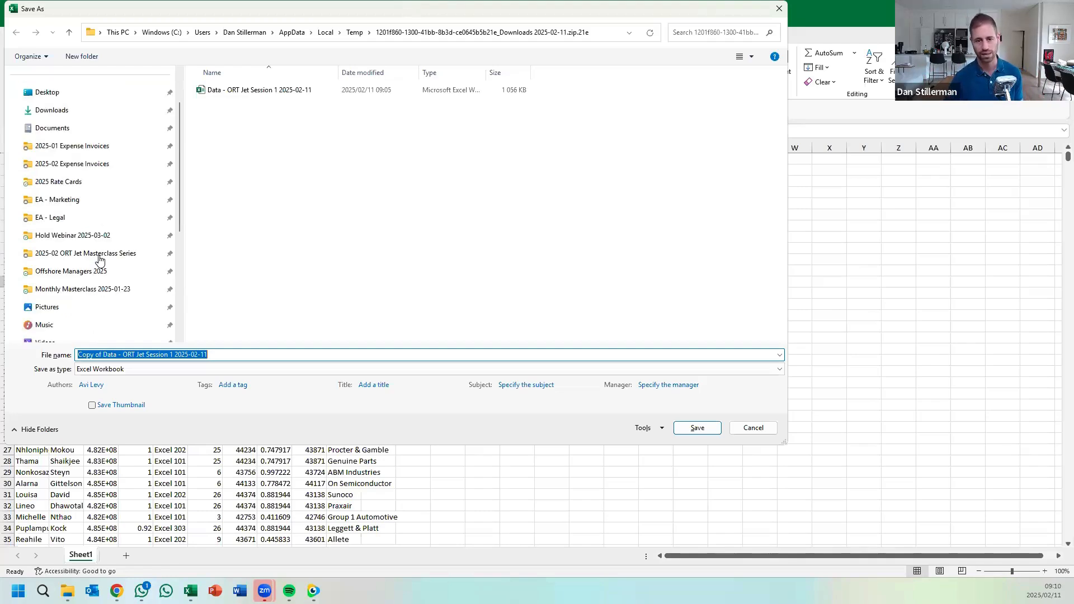
scroll(96, 263, down, 4)
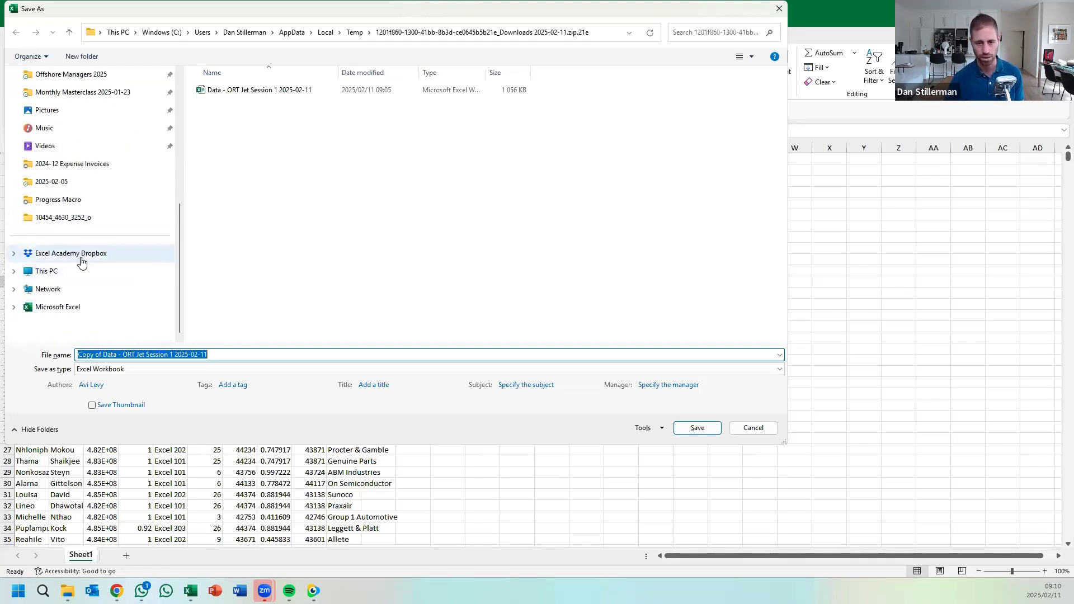
scroll(87, 263, up, 2)
scroll(92, 274, up, 2)
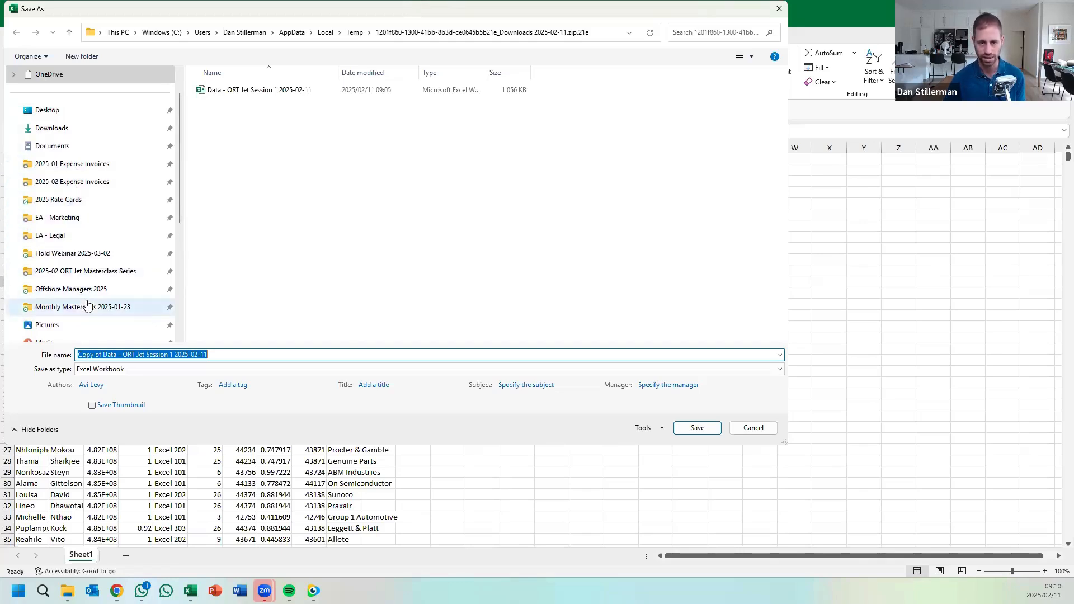
scroll(67, 246, down, 1)
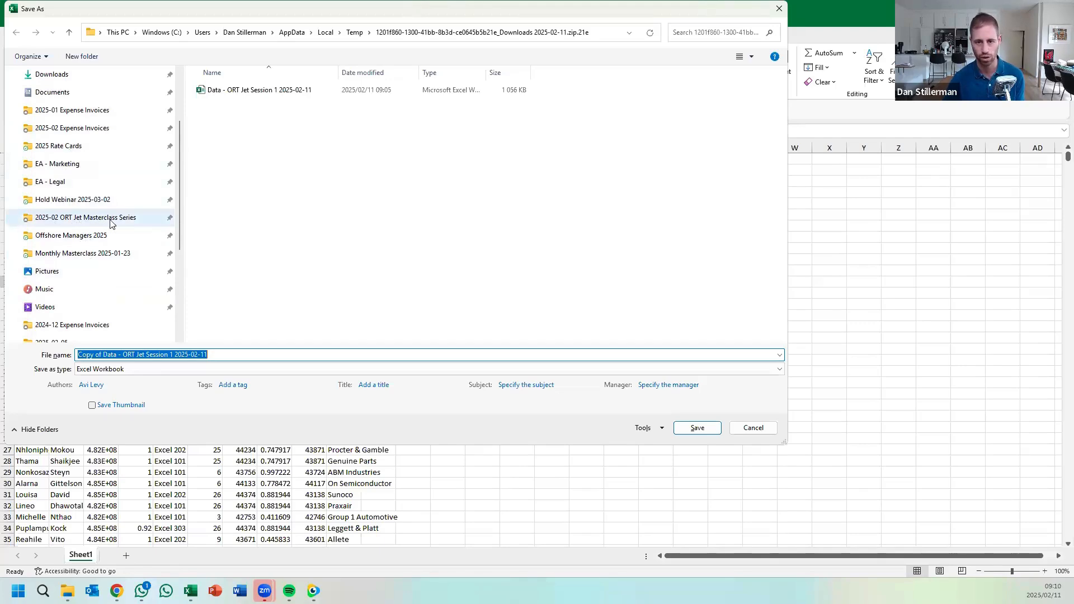
click(71, 224)
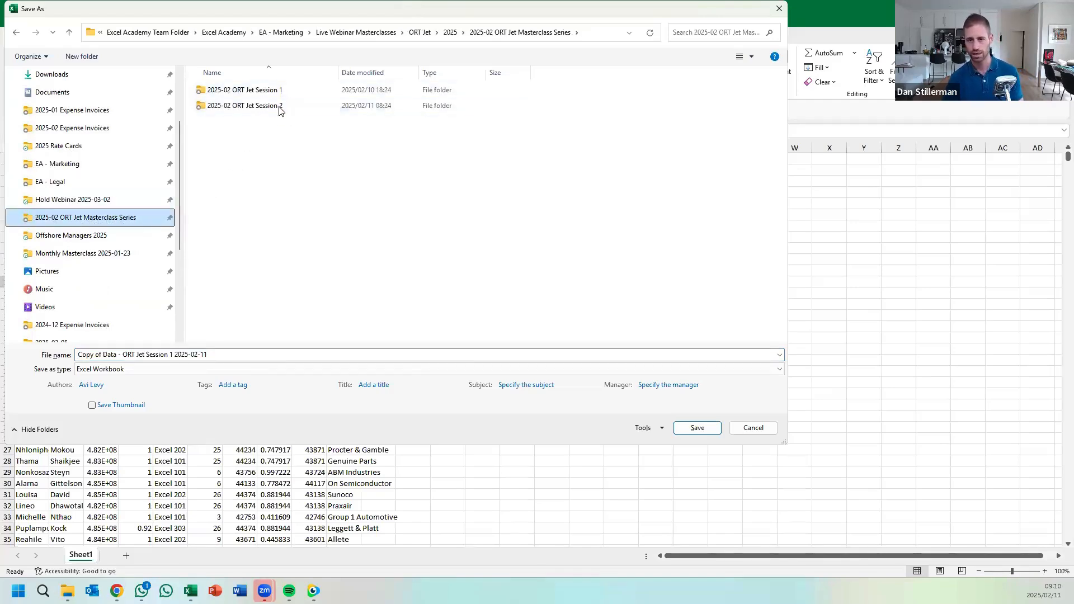
double_click(277, 92)
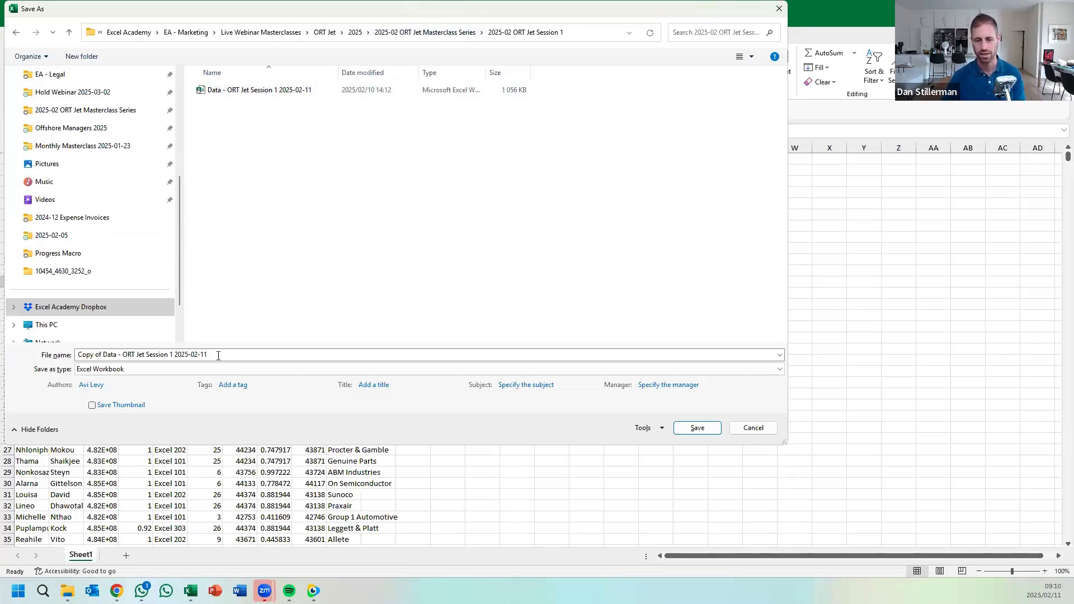
- Name the workbook copy "Data - ORT Jet Session 1 2025-02-11 DS", dropping the "Copy of" prefix
click(103, 354)
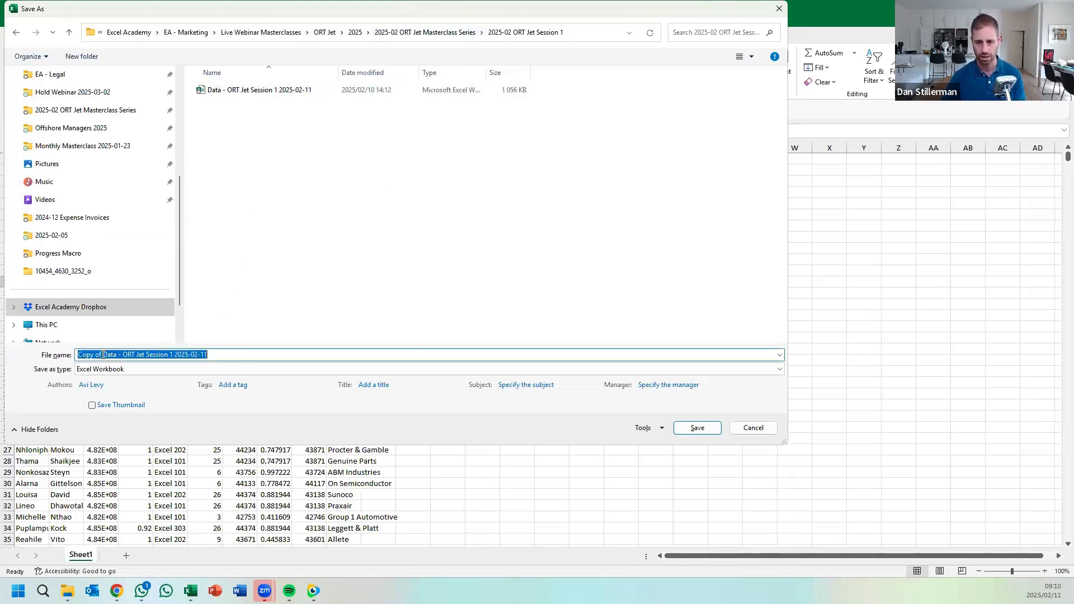
click(104, 354)
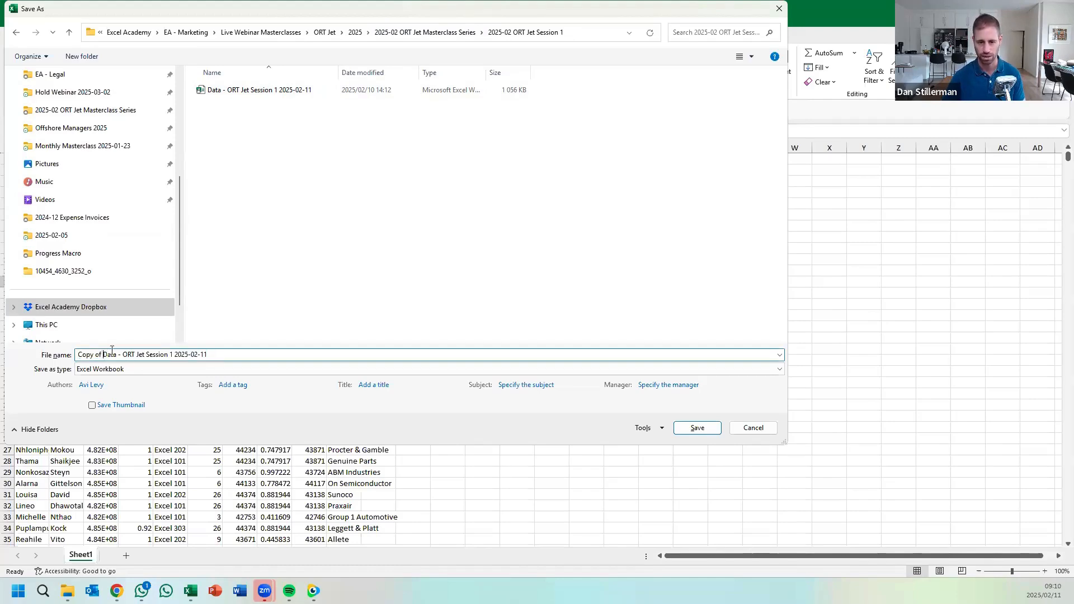
key(shift+Home)
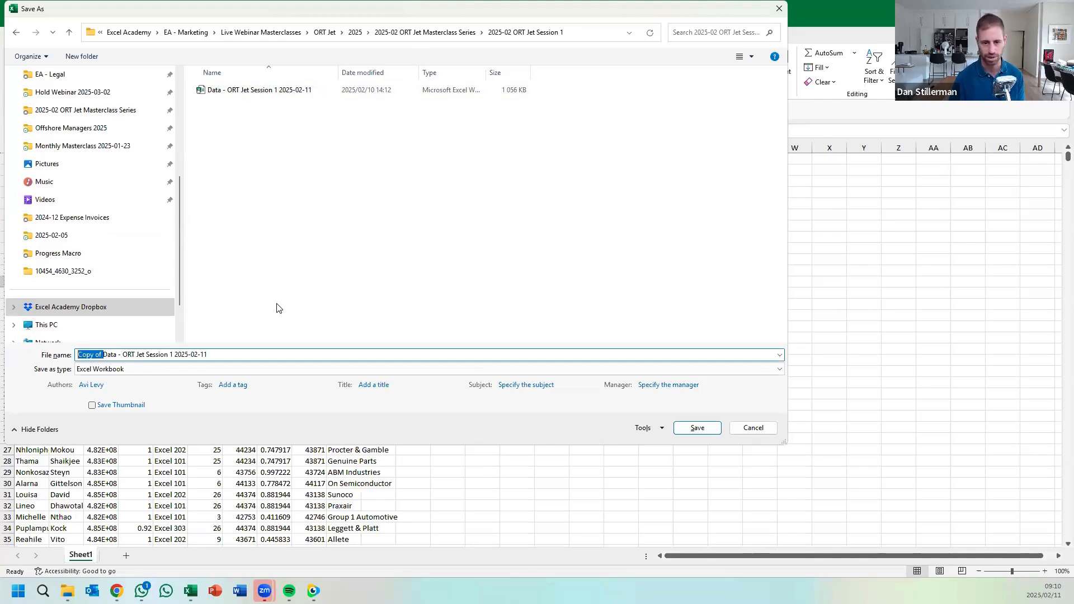
key(BackSpace)
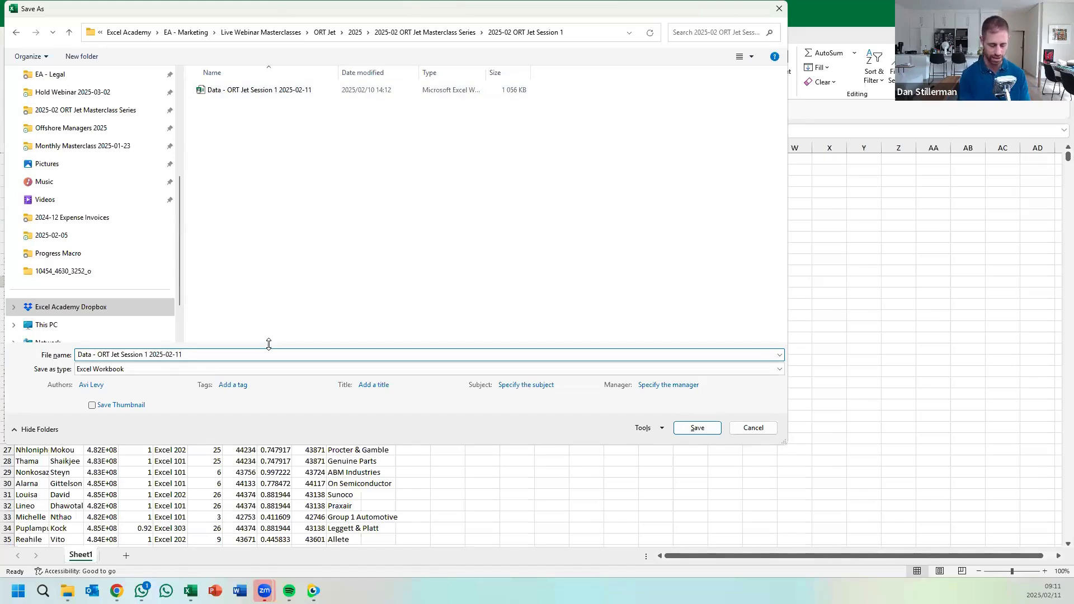
text(DS)
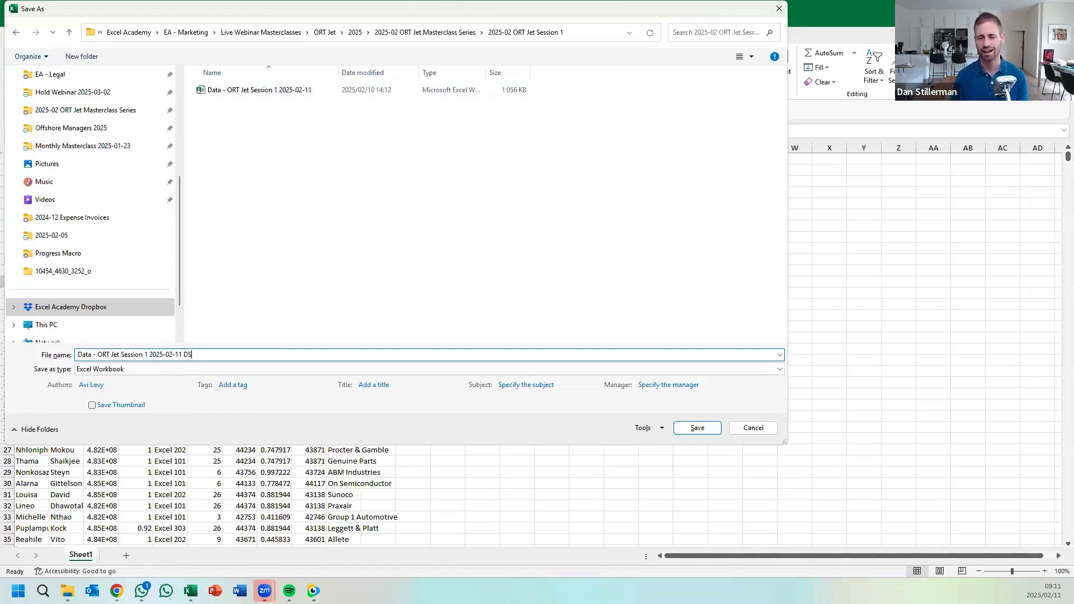
- Try saving in the Session 1 folder, and save the copy in the parent 2025-02 ORT Jet Masterclass Series folder instead
key(Return)
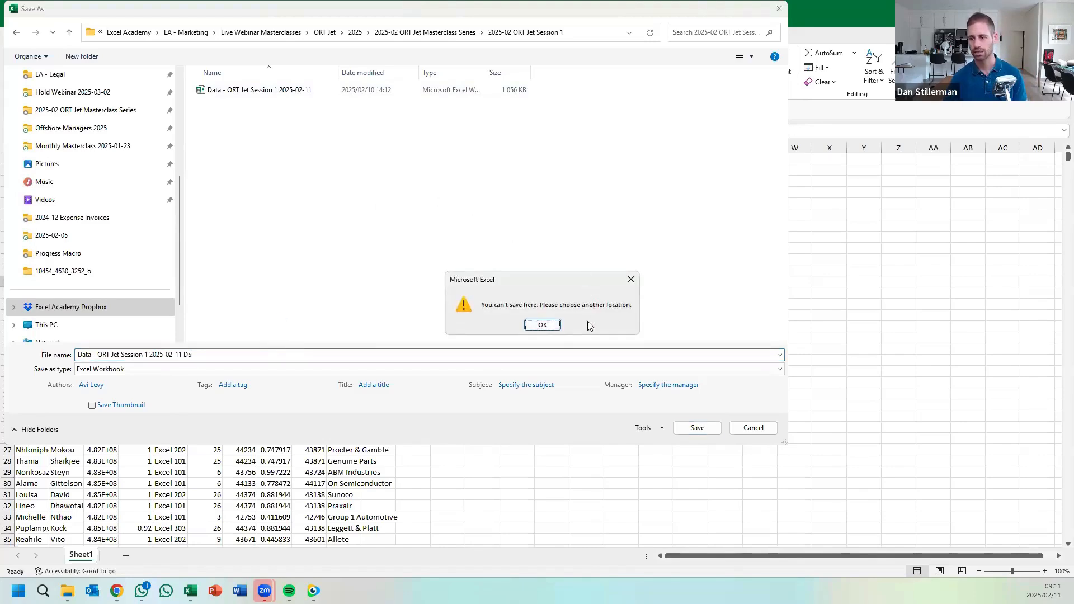
click(541, 325)
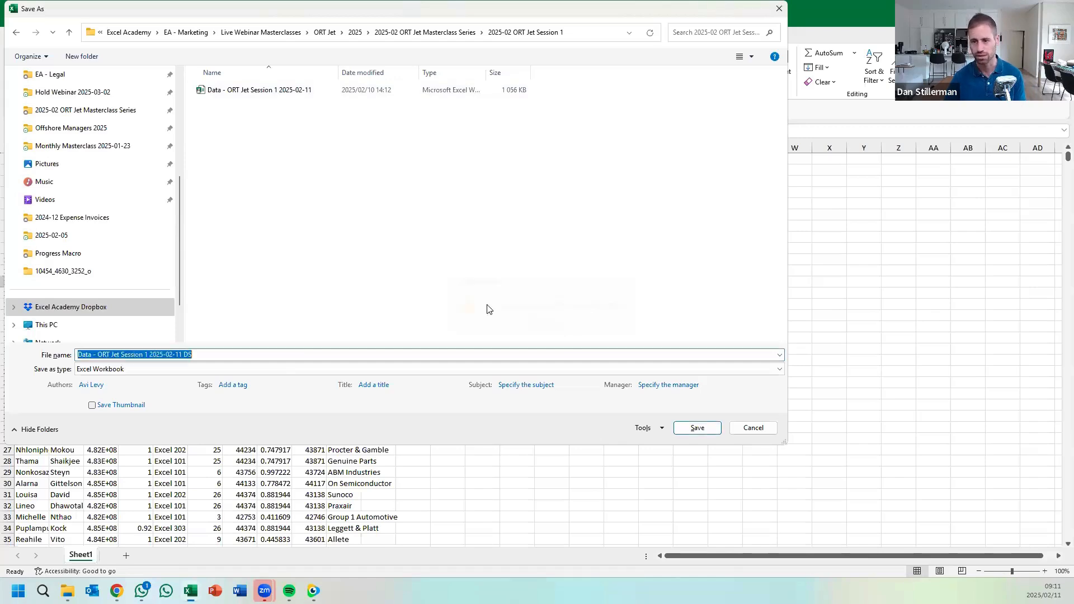
click(425, 32)
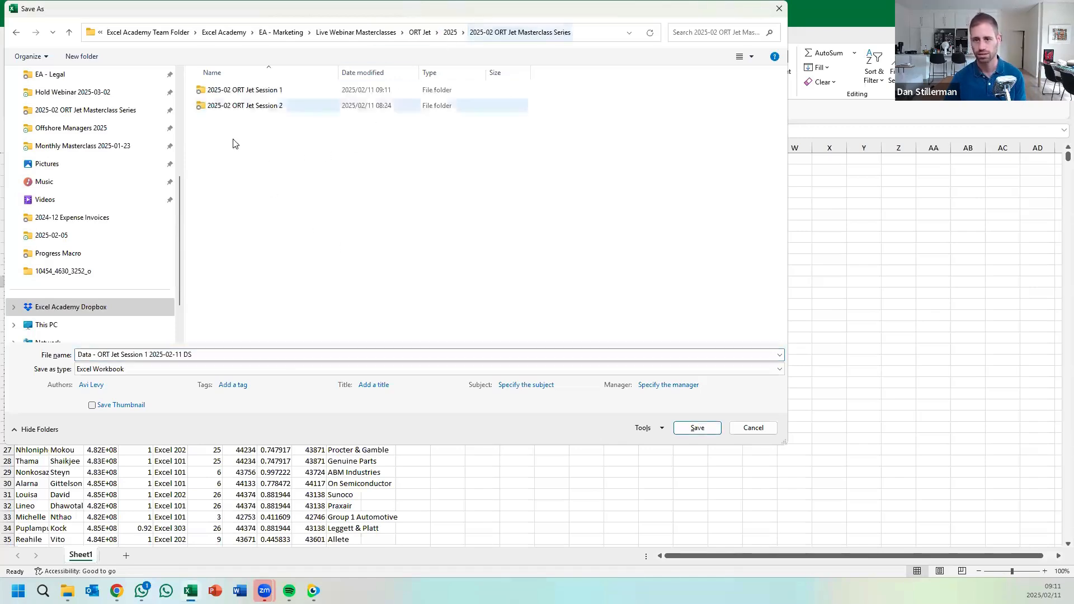
click(696, 427)
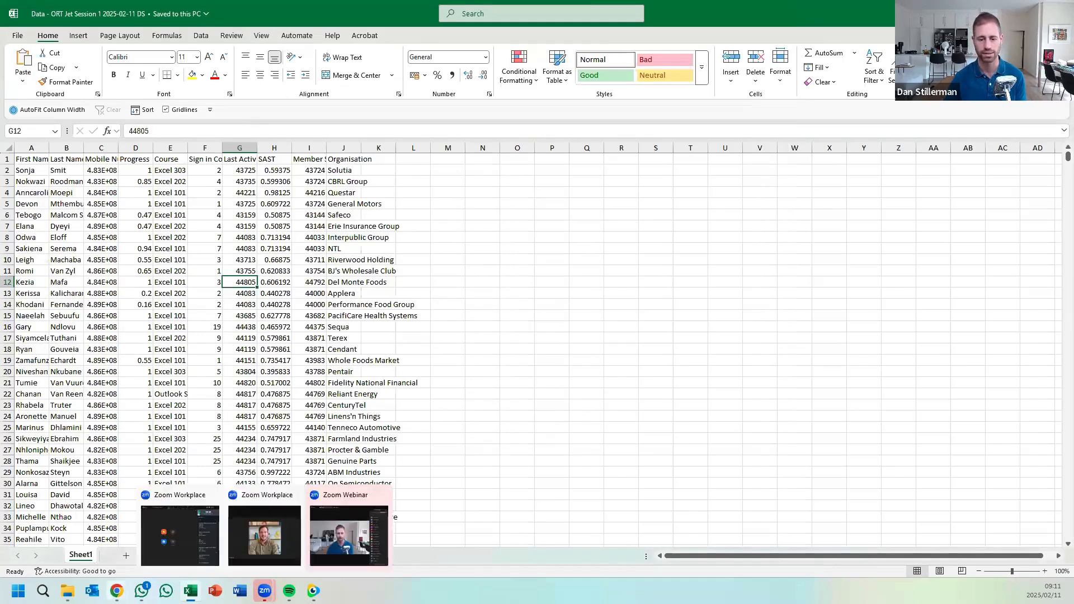
click(207, 261)
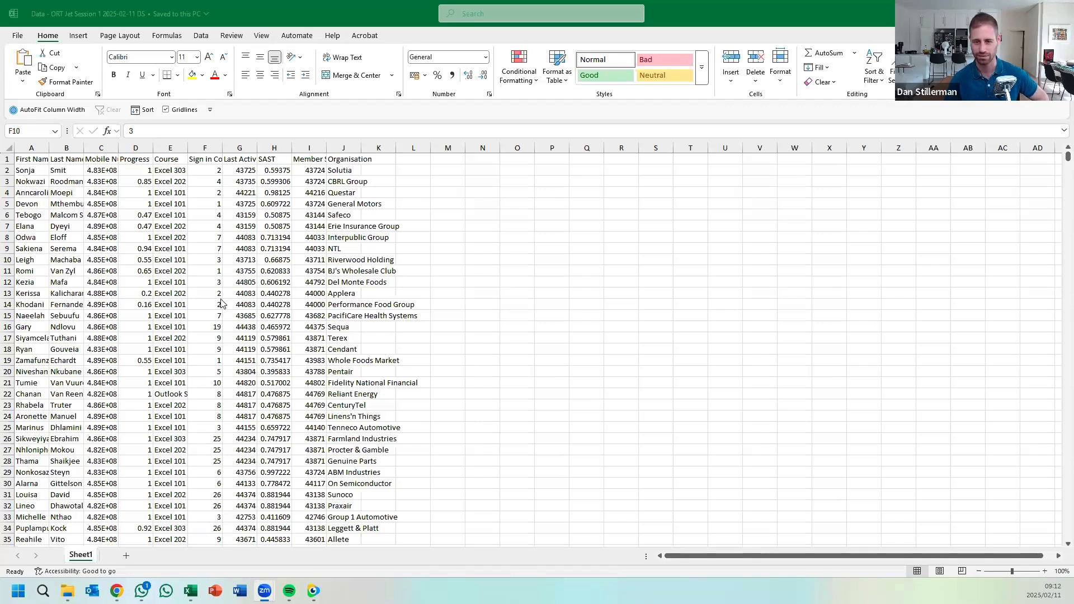
click(241, 304)
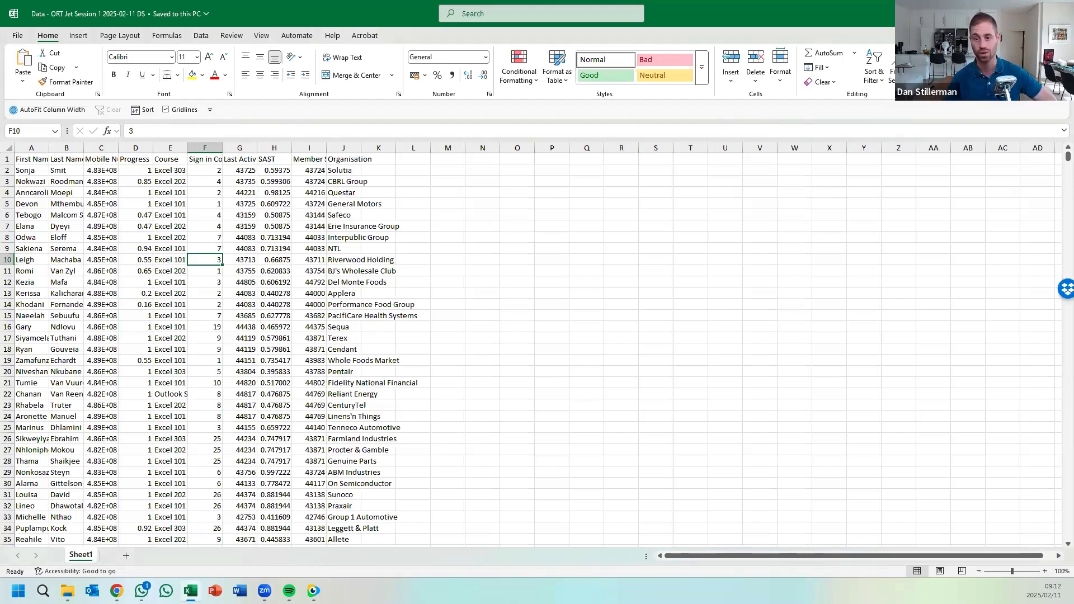
click(246, 294)
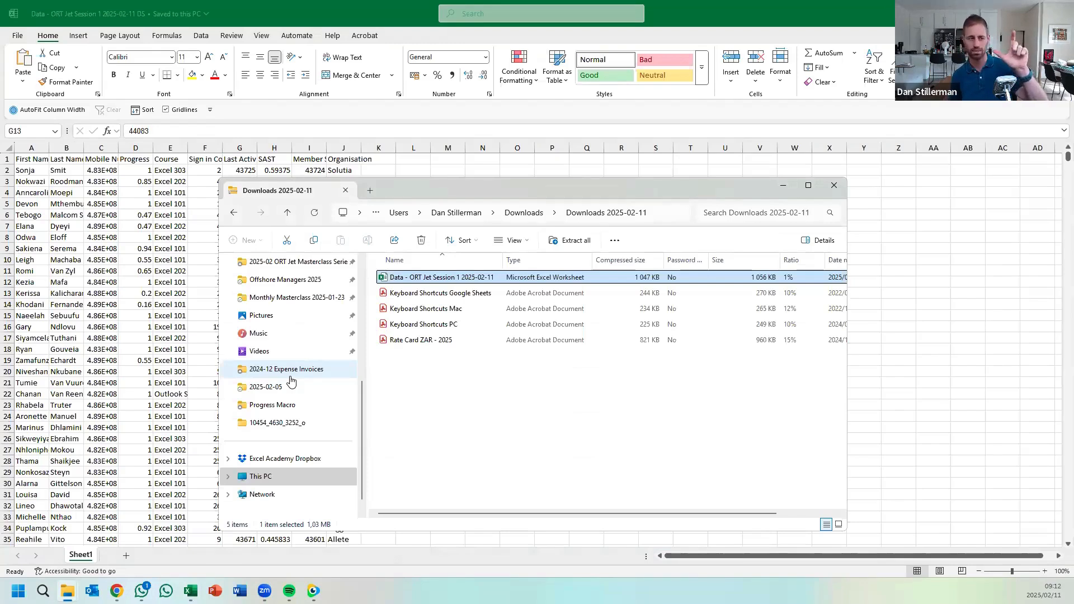
key(alt+Tab)
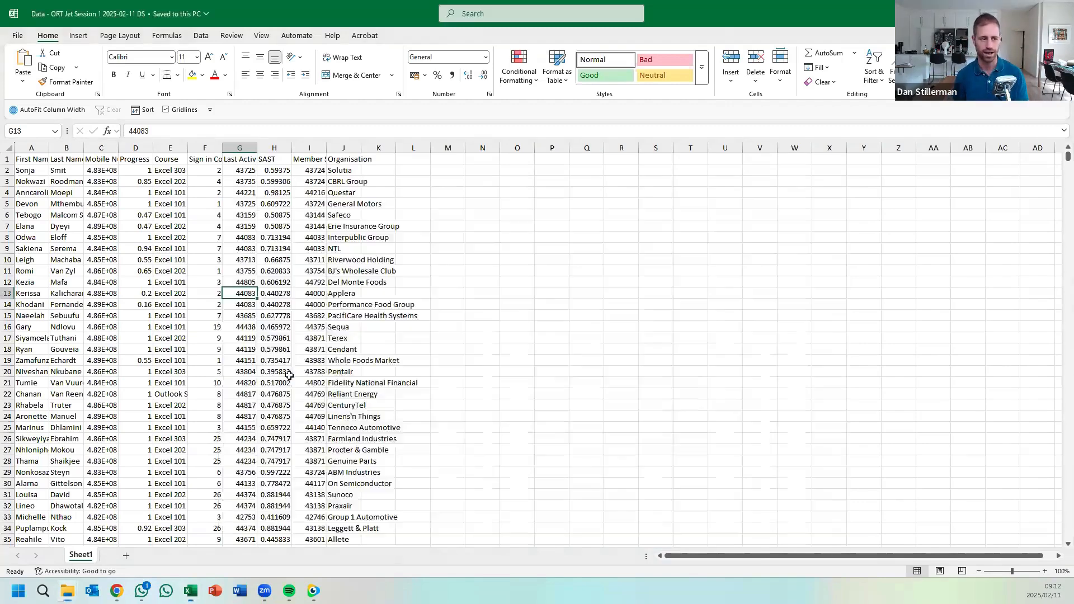
- Switch to File Explorer and open the Keyboard Shortcuts PC document from the Downloads 2025-02-11 folder
key(alt+Tab)
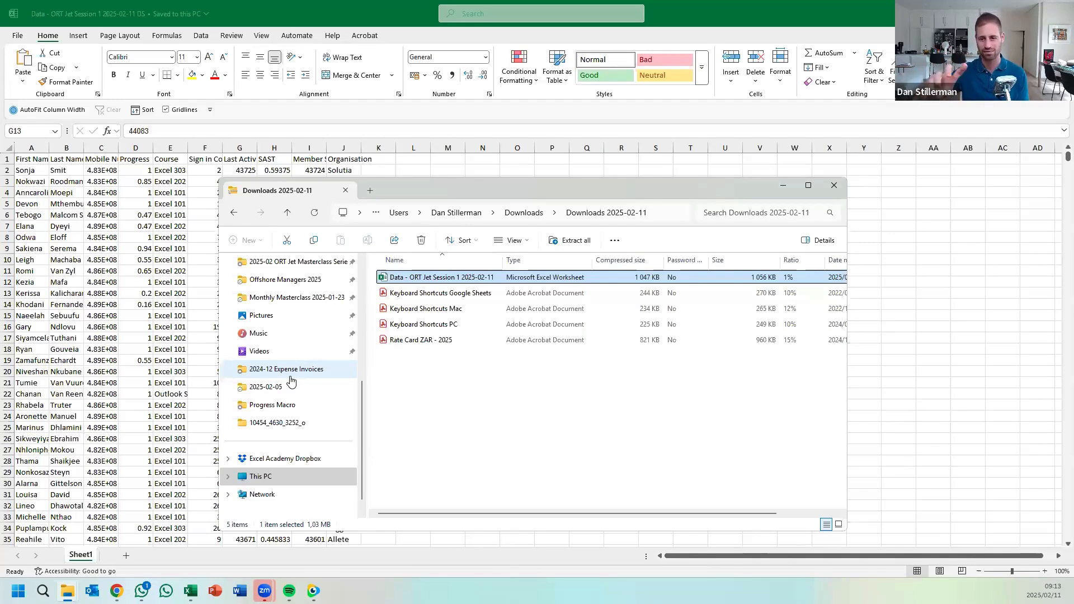
key(Down)
key(Down)
key(Down)
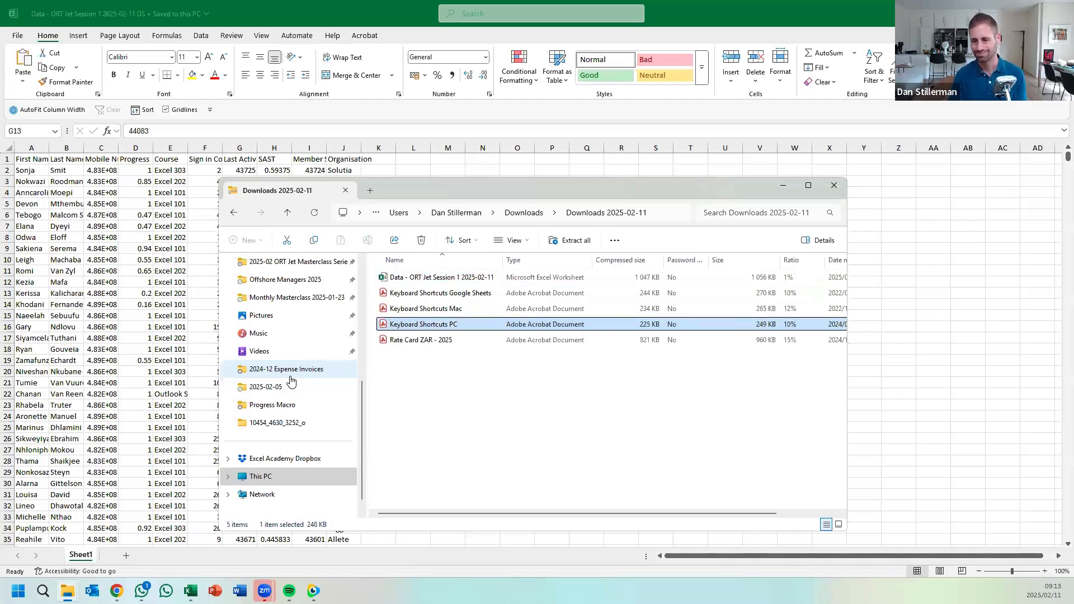
key(Return)
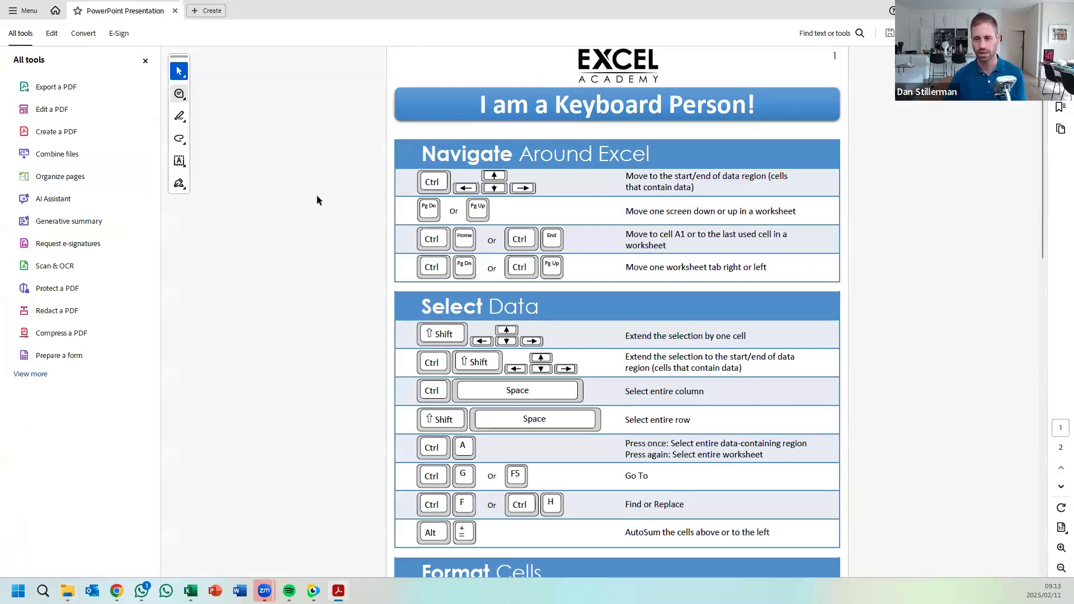
- Display the keyboard shortcuts document in Read mode
key(ctrl+minus)
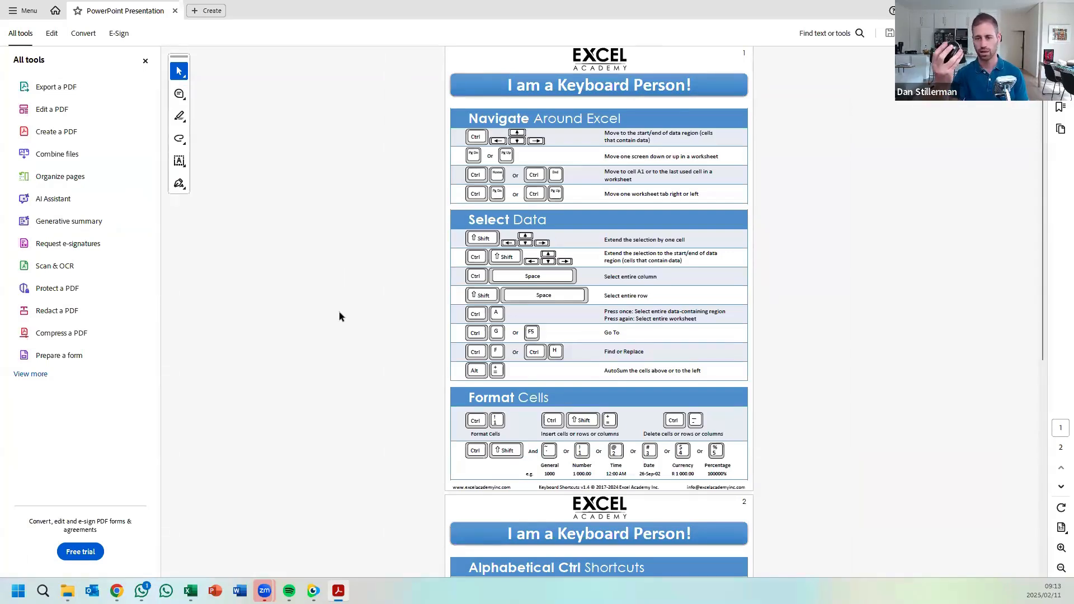
scroll(794, 294, up, 2)
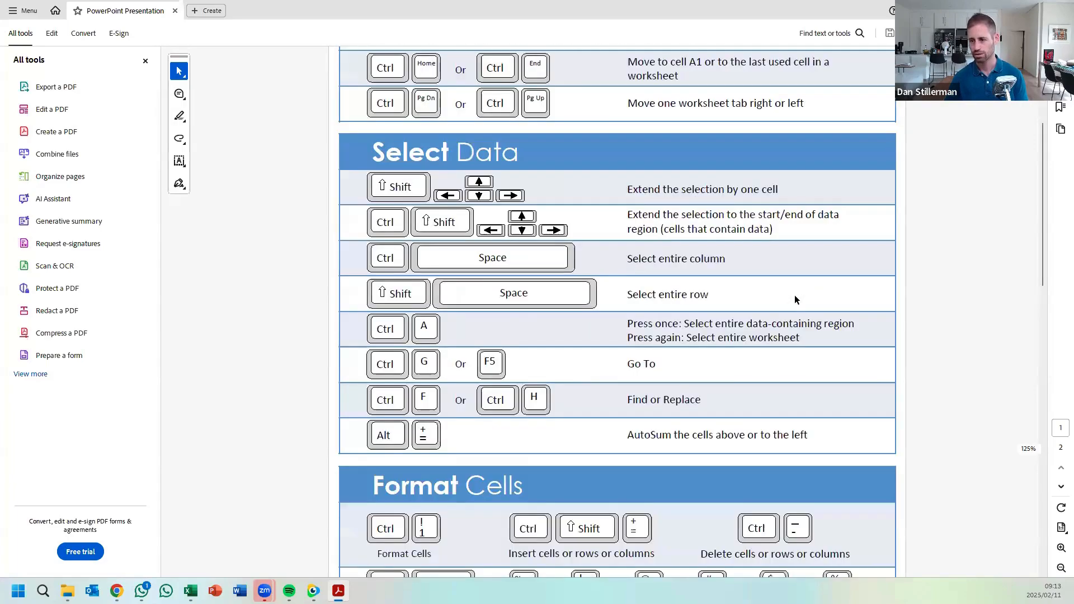
scroll(795, 294, down, 5)
scroll(794, 295, up, 5)
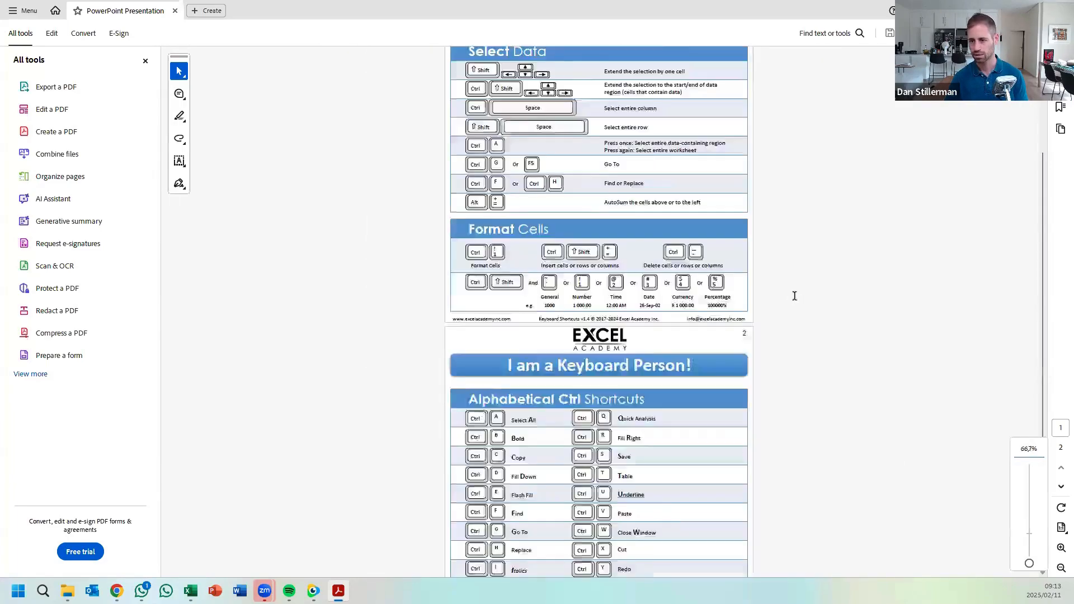
scroll(795, 295, down, 1)
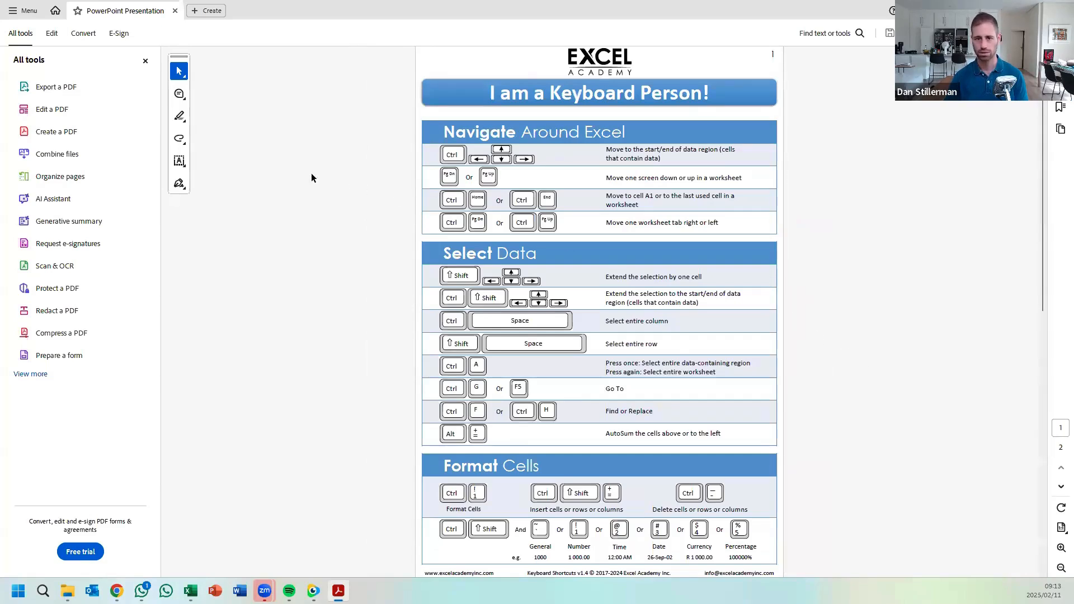
click(25, 11)
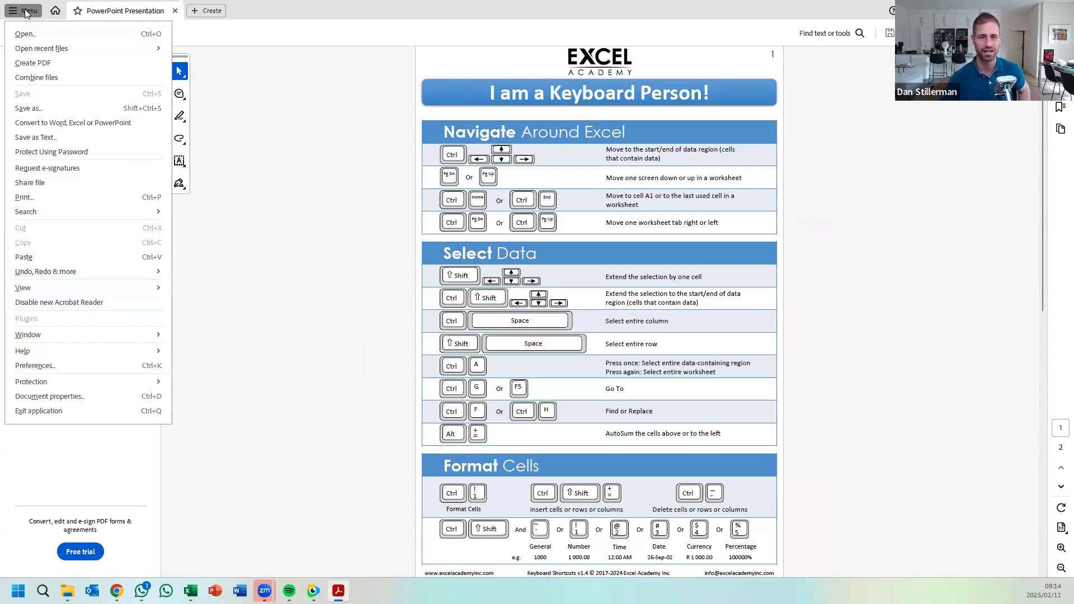
mouse_move(46, 291)
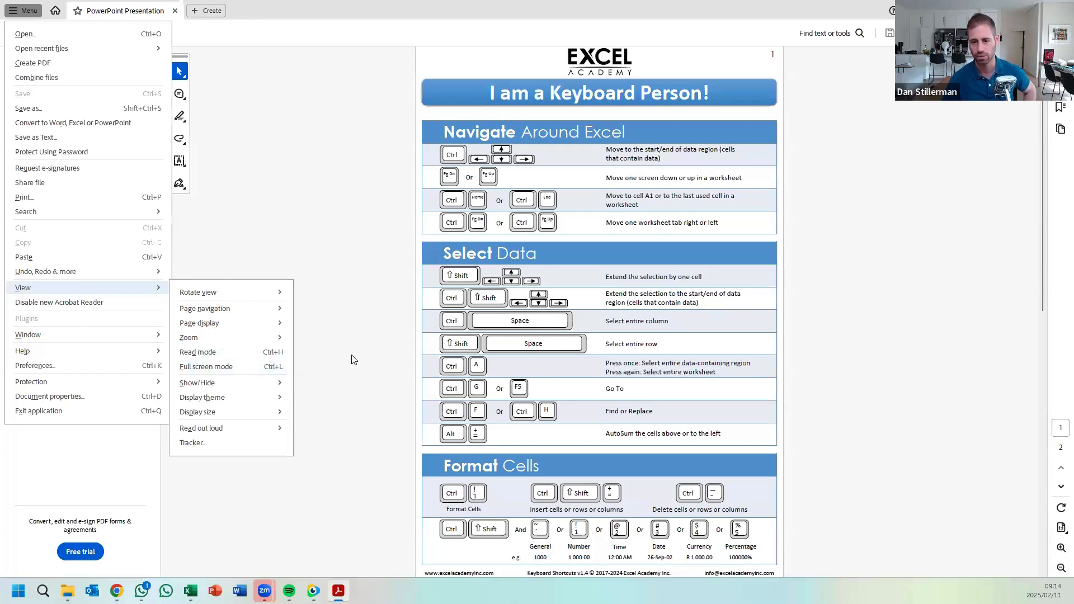
click(370, 358)
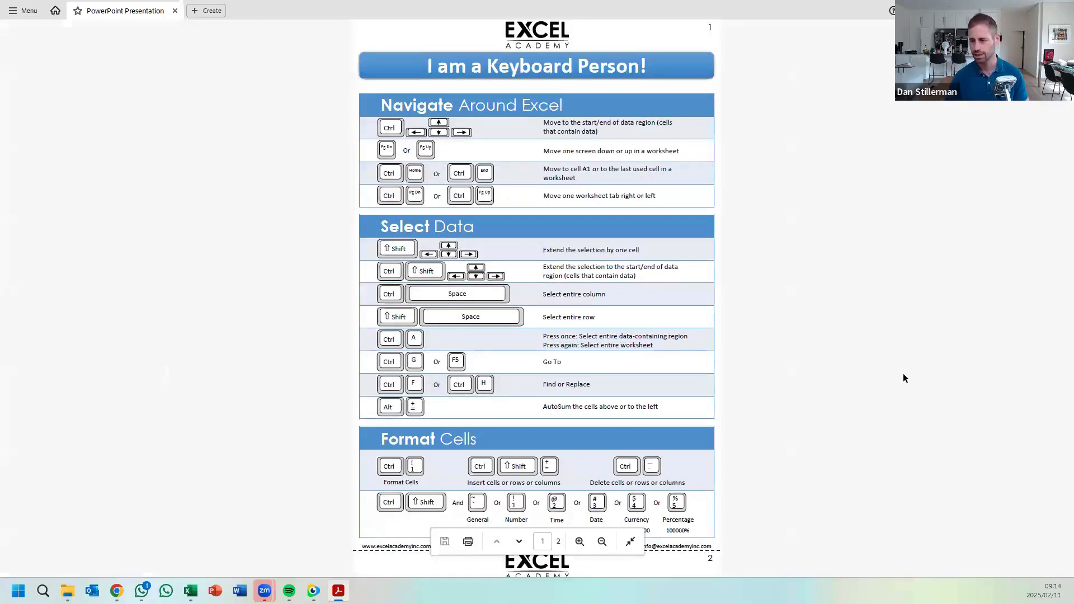
- Show page 1 of the keyboard shortcuts document in full screen mode
scroll(897, 380, up, 1)
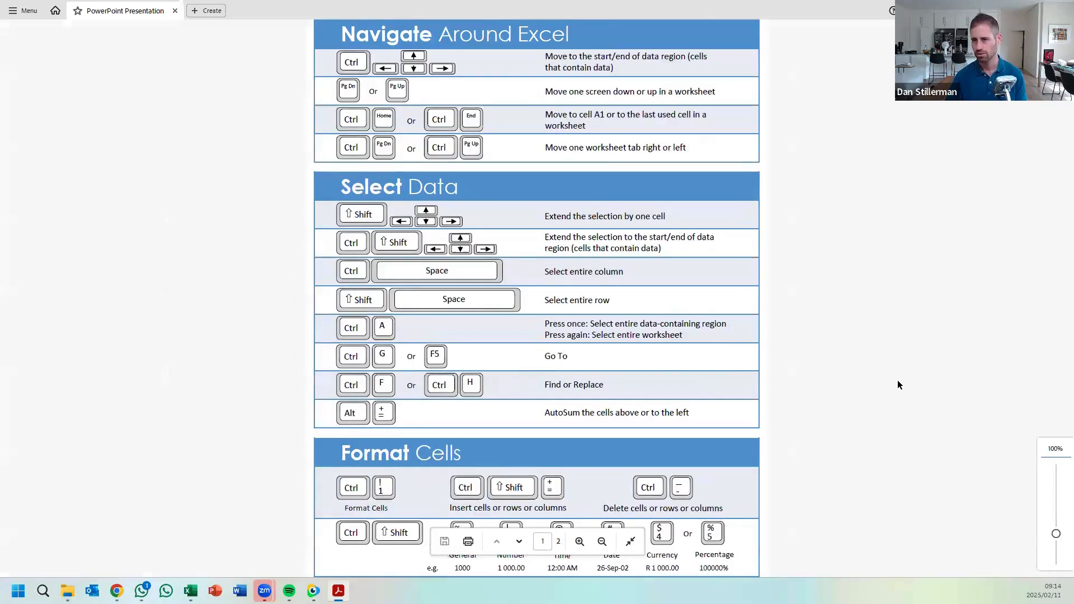
scroll(897, 380, down, 1)
scroll(897, 380, up, 1)
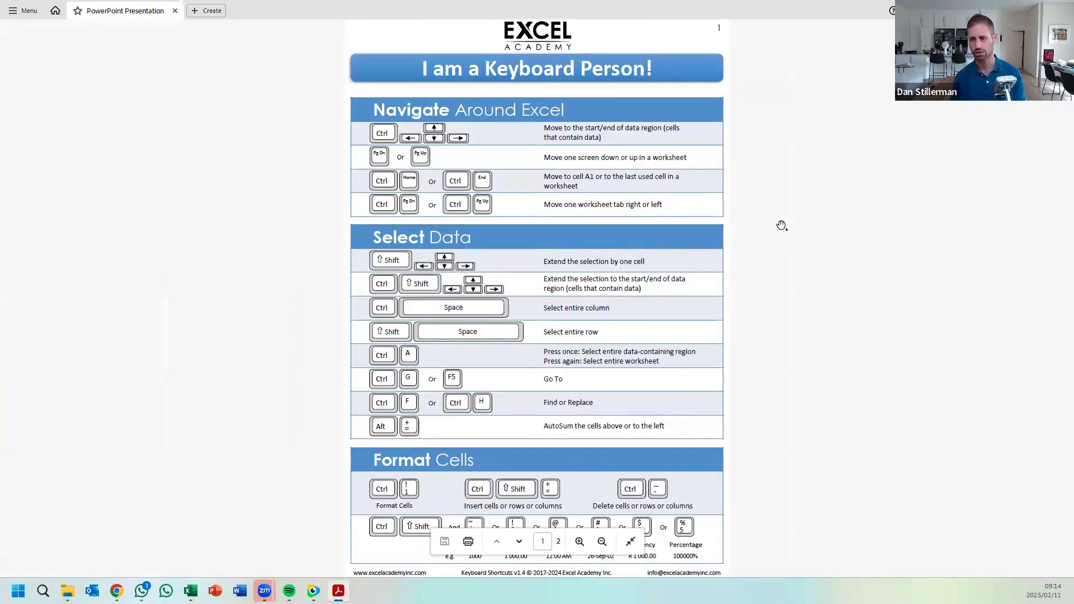
key(ctrl+l)
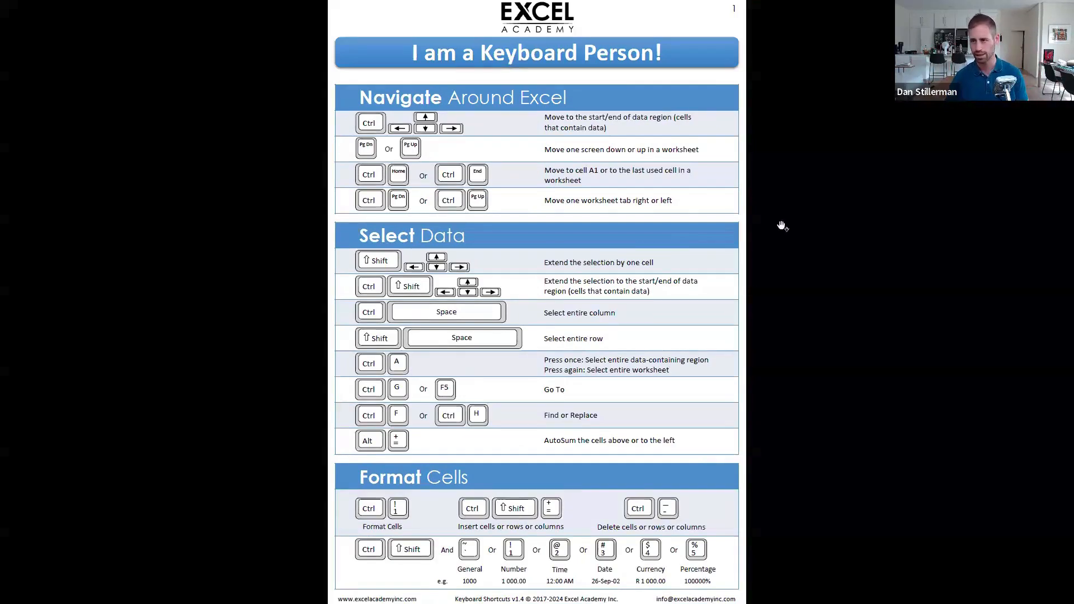
- Look through both pages of the keyboard shortcuts document and return to page 1
click(811, 287)
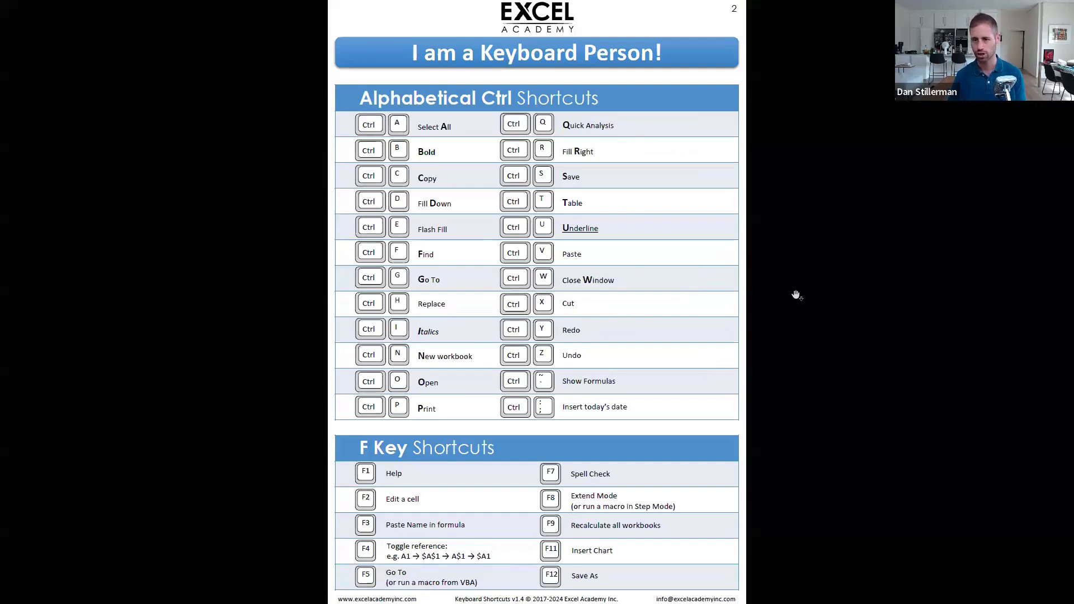
scroll(796, 294, up, 1)
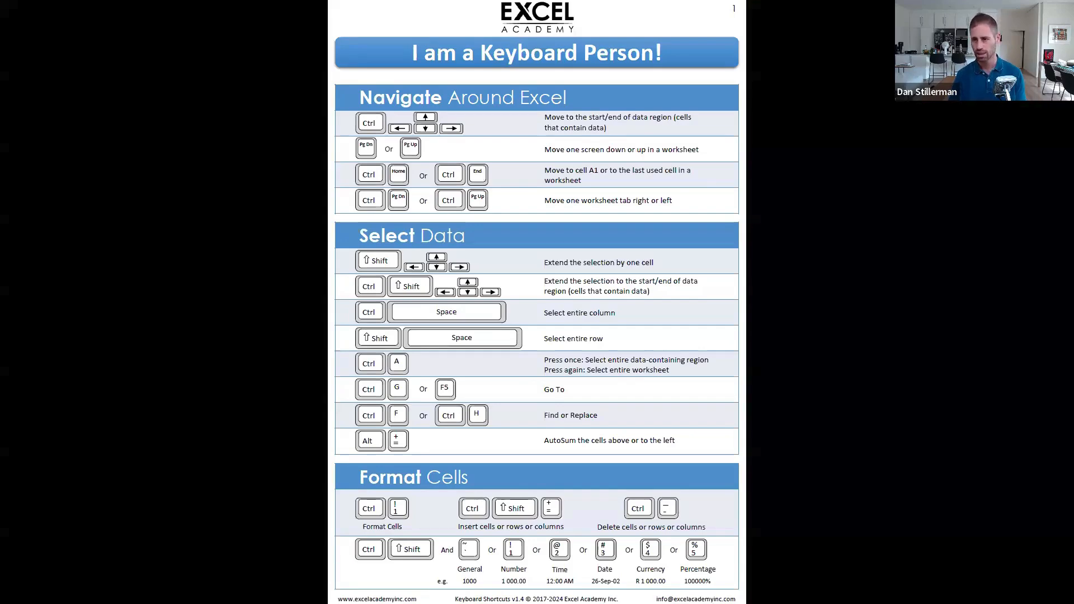
key(Page_Down)
key(Page_Up)
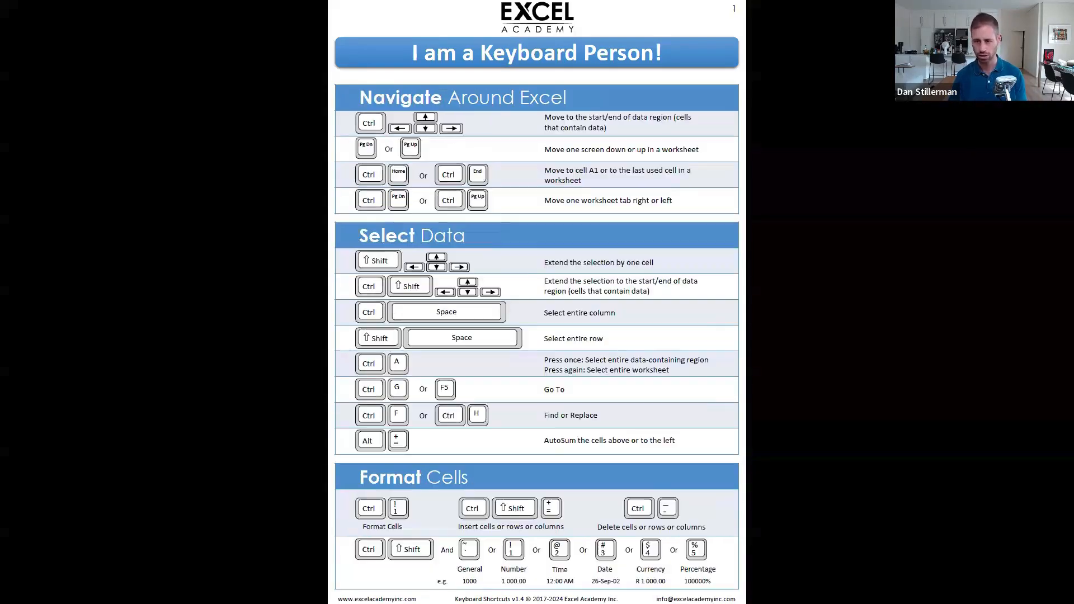
key(Page_Down)
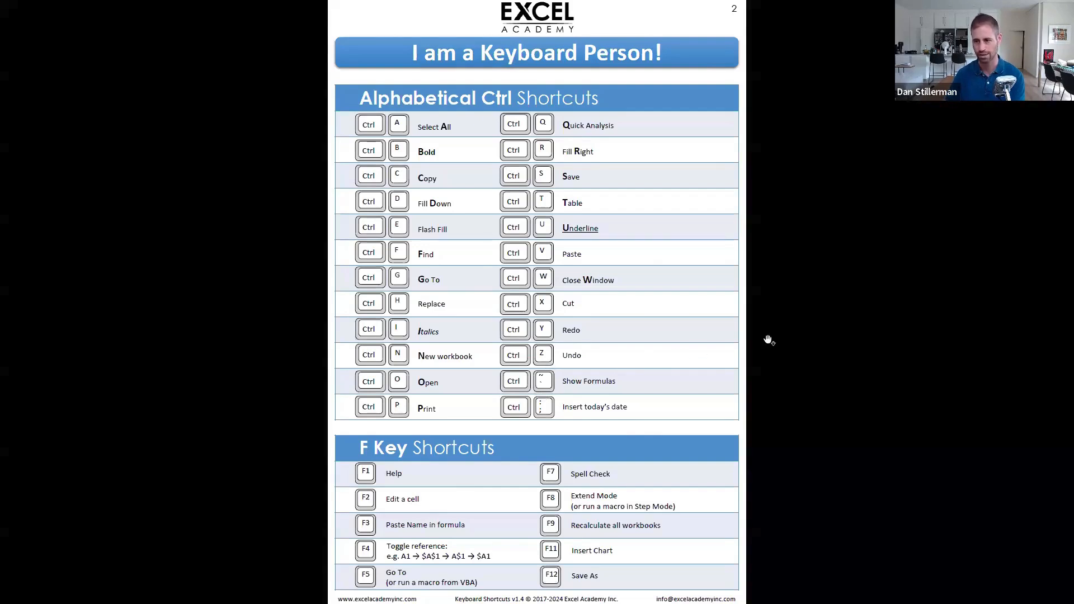
scroll(768, 340, up, 2)
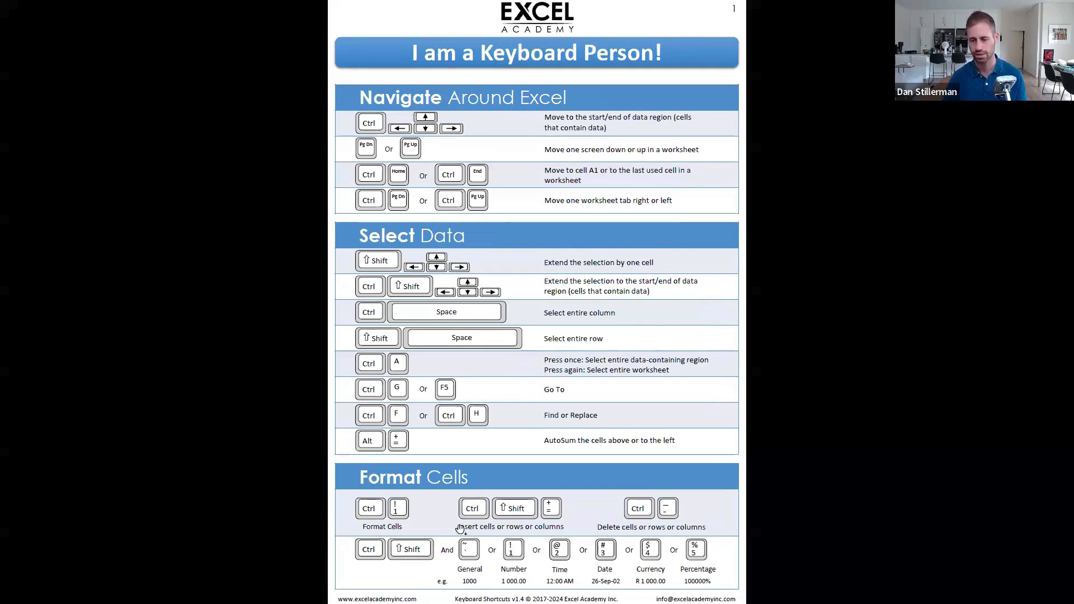
- Switch to the ORT Jet Session 1 data workbook in Excel and rename Sheet1 as Data
key(alt+Tab)
key(alt+Tab)
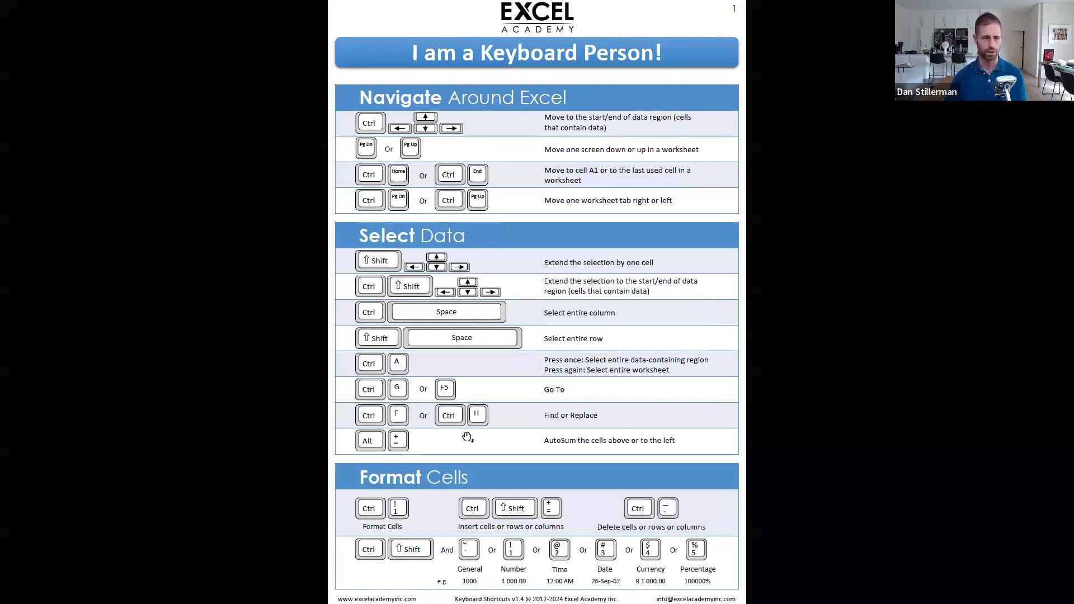
key(alt+Tab)
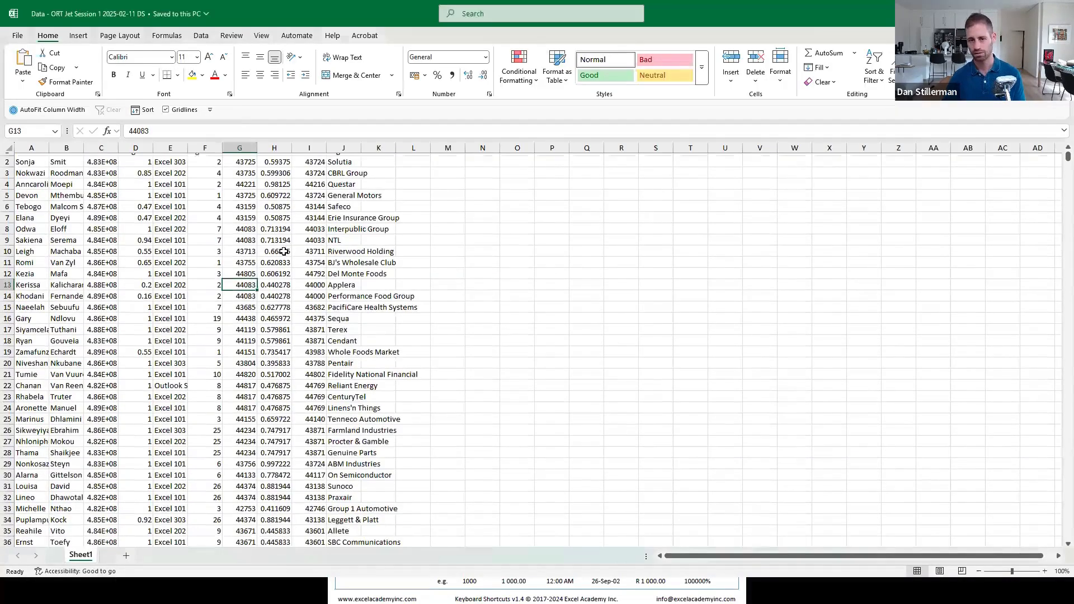
scroll(284, 251, up, 1)
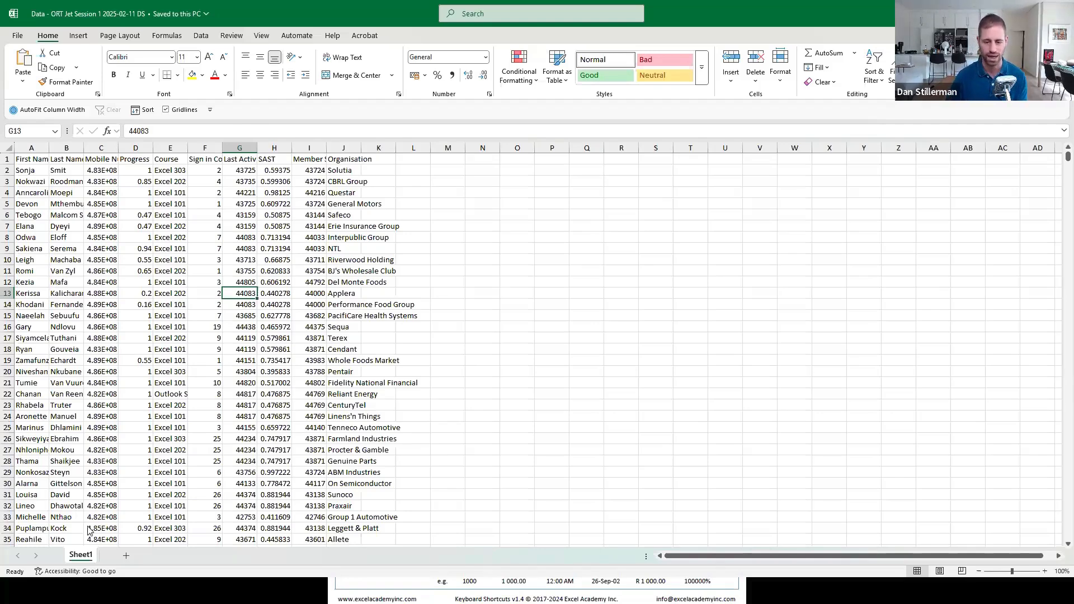
double_click(84, 555)
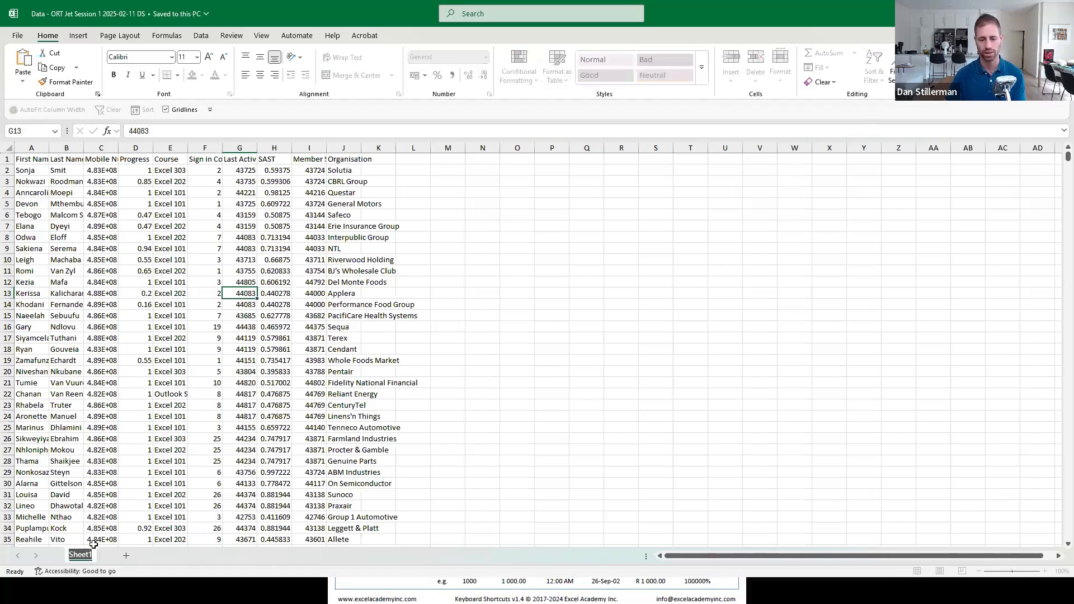
text(Data)
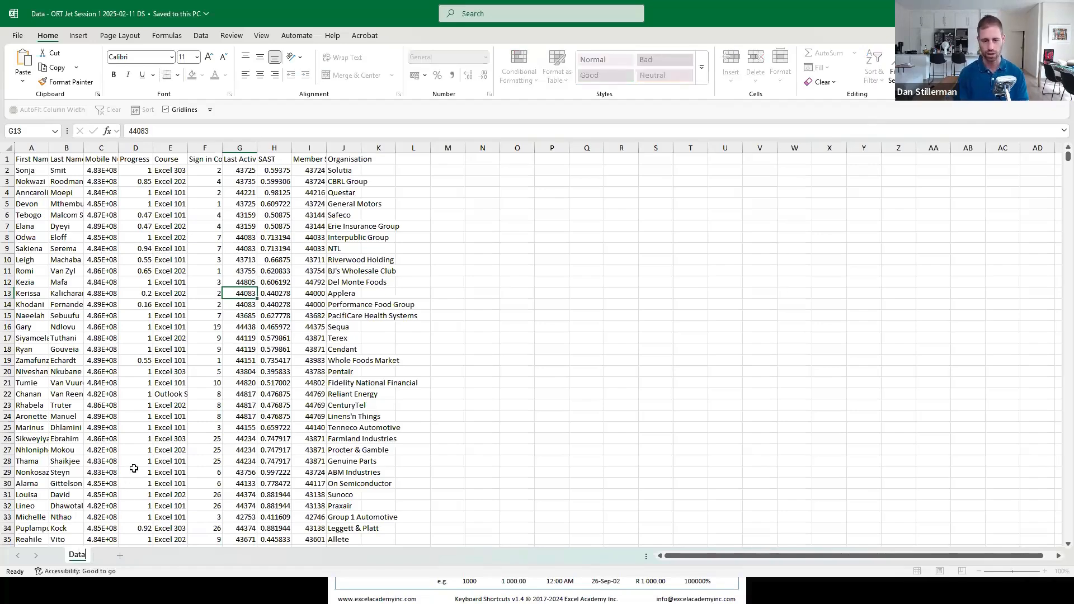
key(Return)
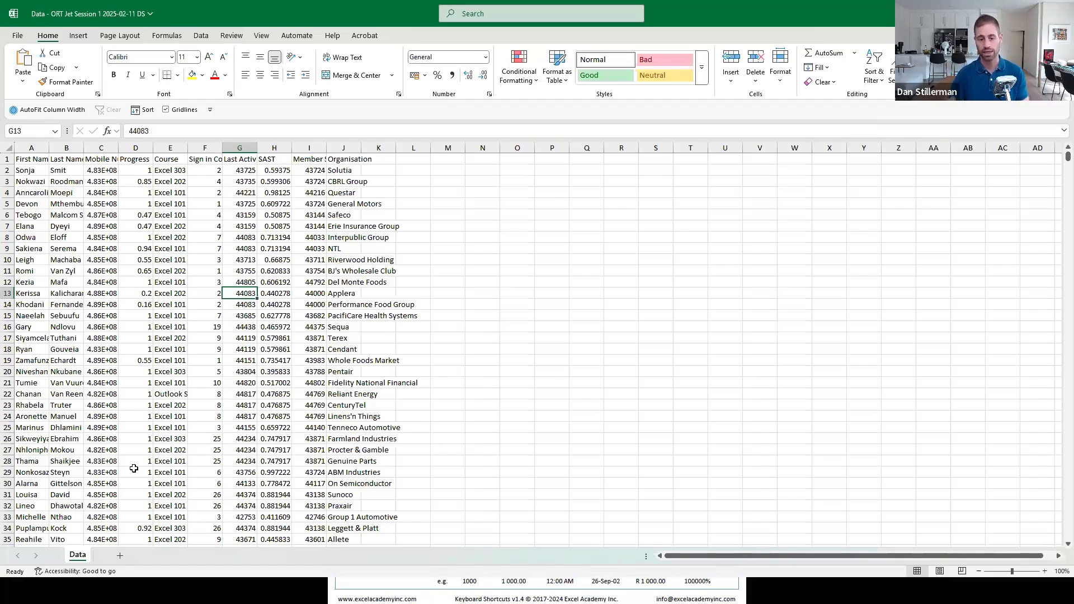
- Add a blank worksheet after the Data sheet and delete it again
click(120, 557)
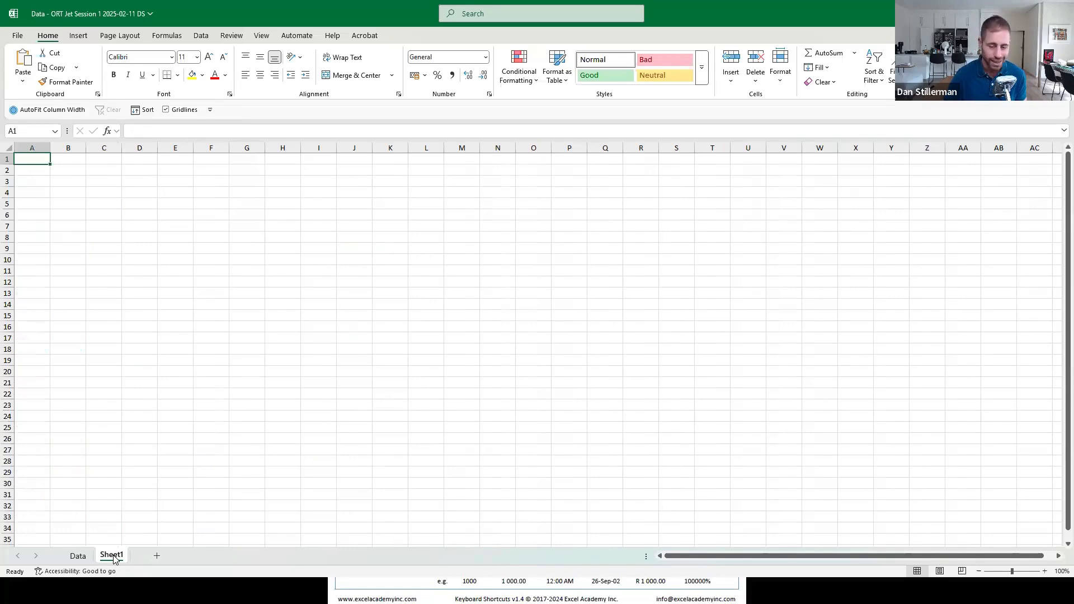
right_click(115, 560)
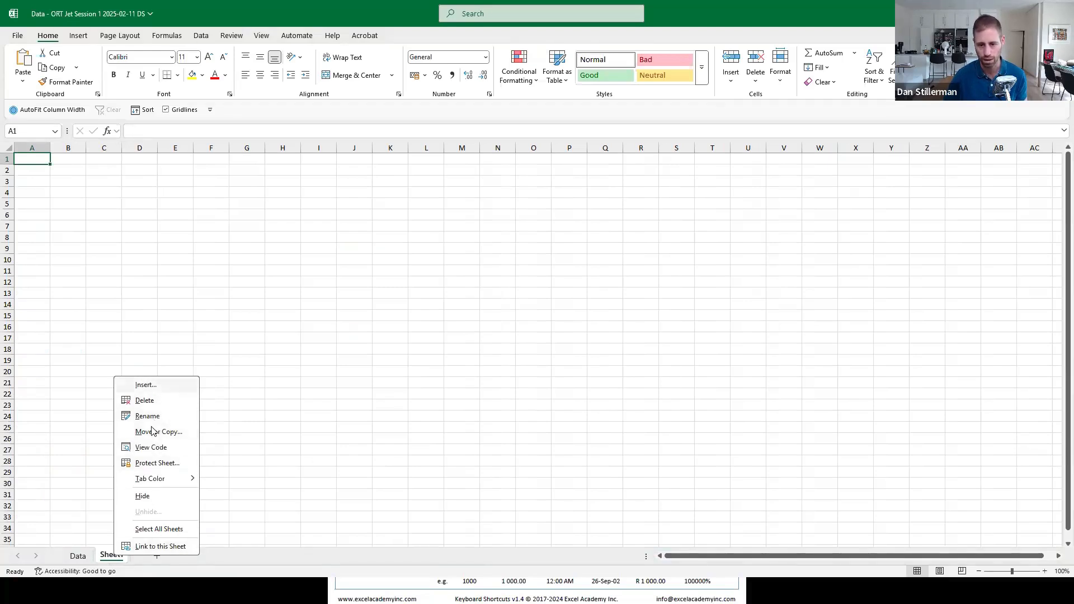
mouse_move(179, 478)
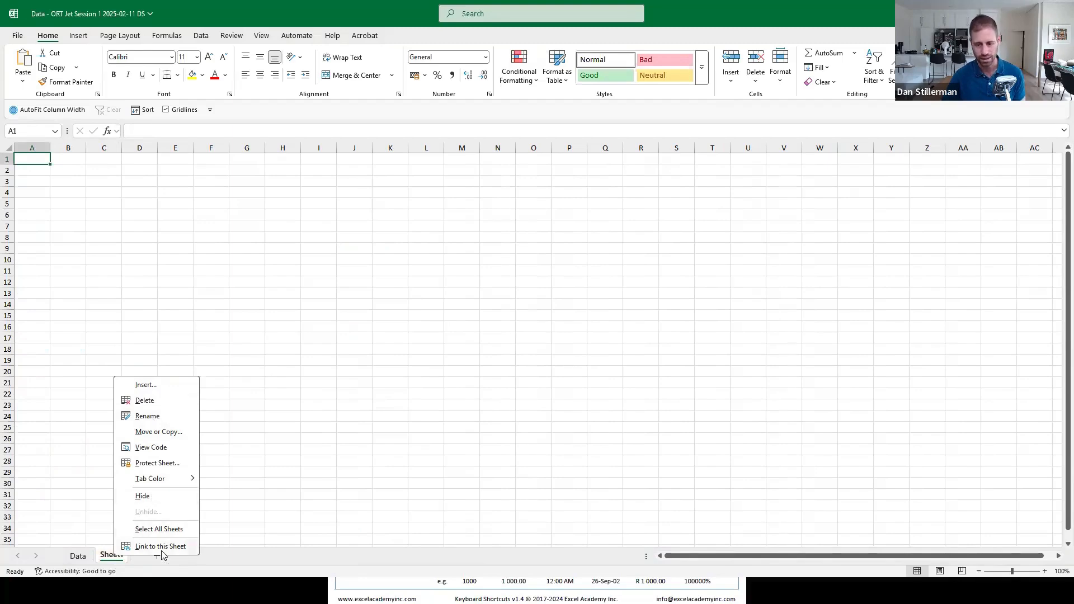
click(145, 400)
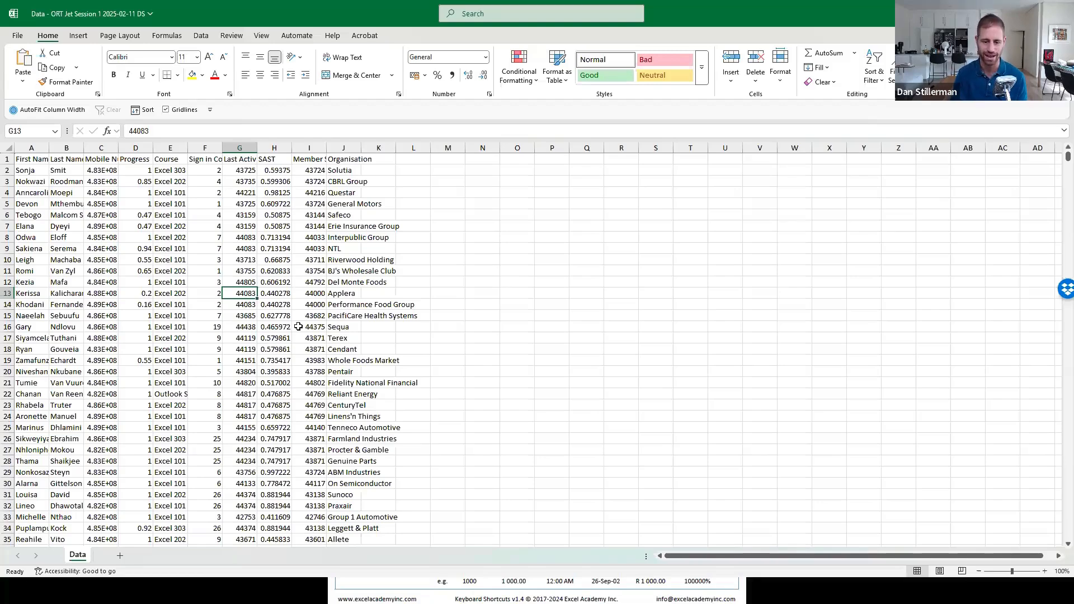
- Insert a new worksheet before the Data sheet and name it Warm up
key(shift+F11)
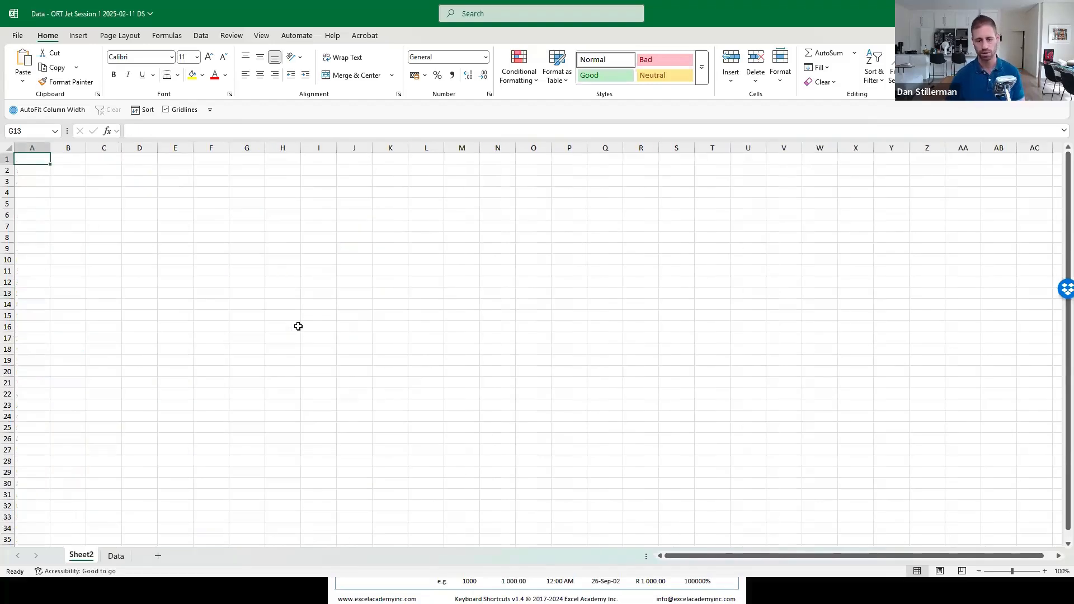
double_click(85, 556)
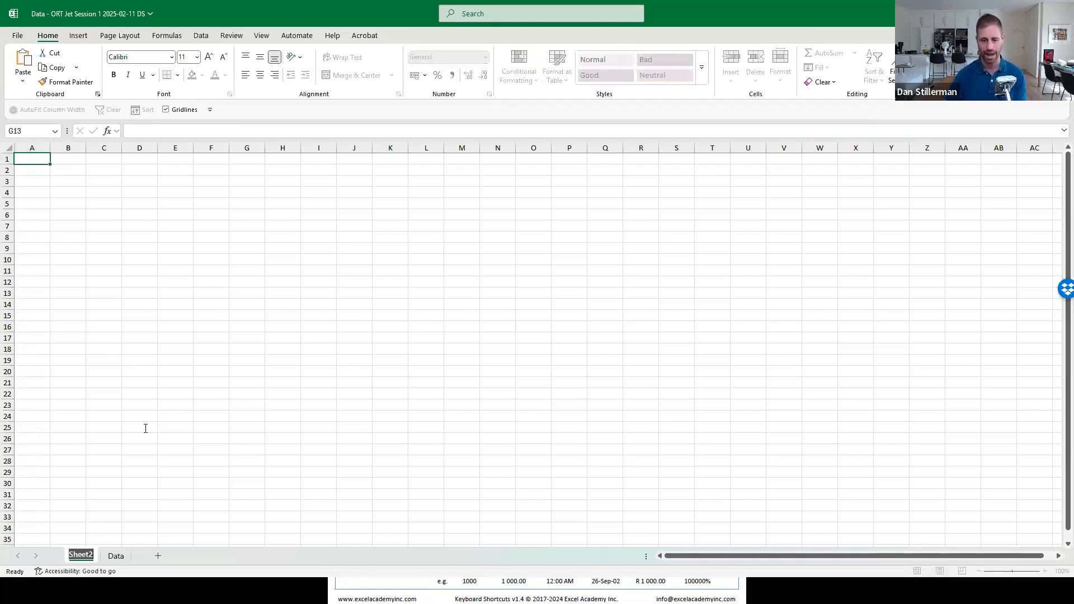
text(Warm up)
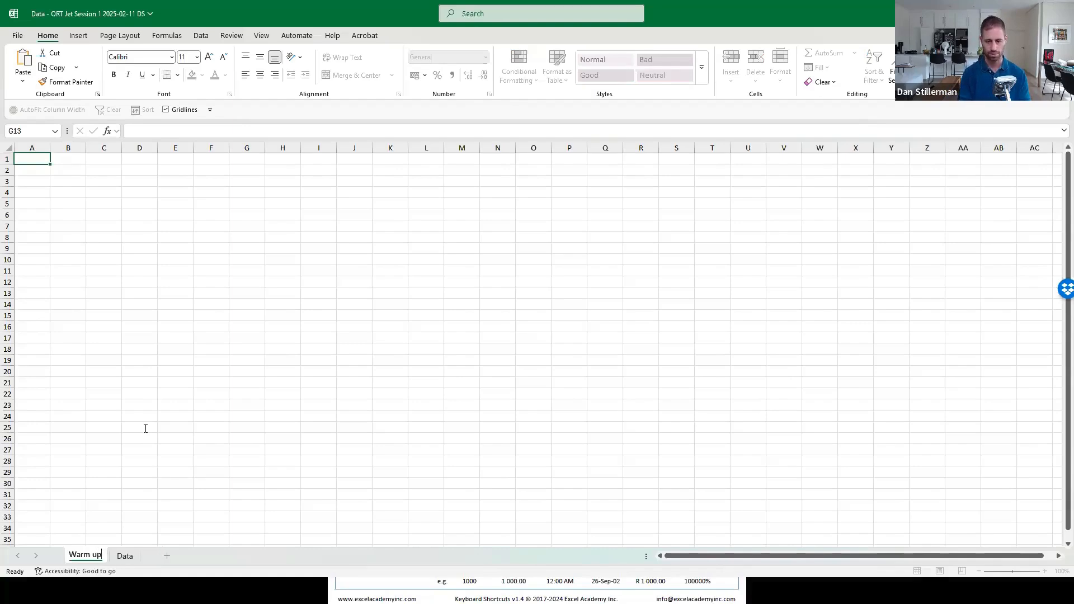
key(Return)
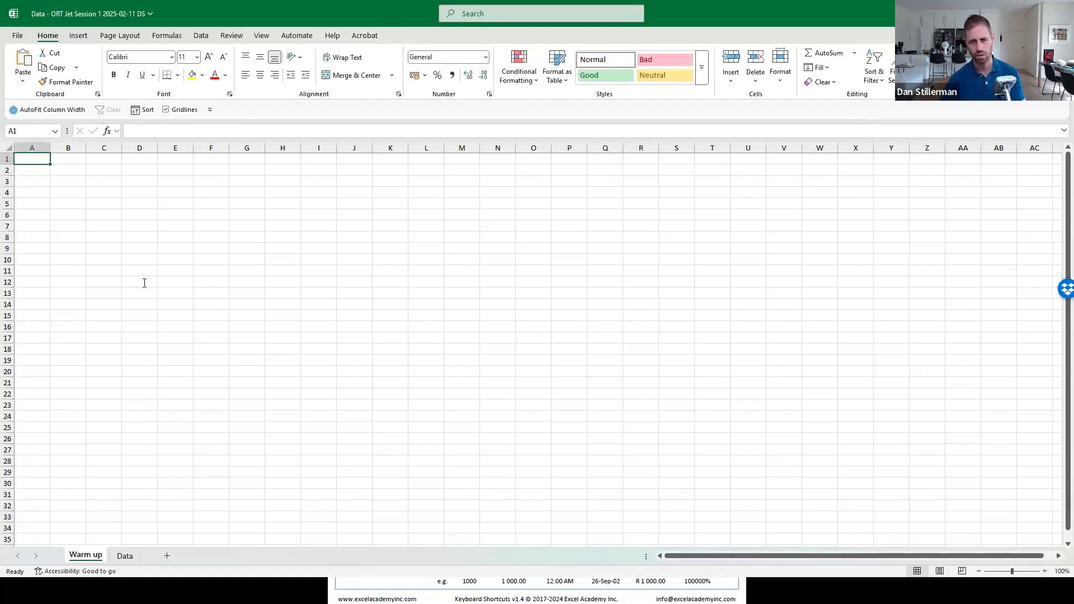
- Enter 1 in cell A1 and 2 in cell A2 of the Warm up sheet
ctrl+scroll(163, 304, up, 2)
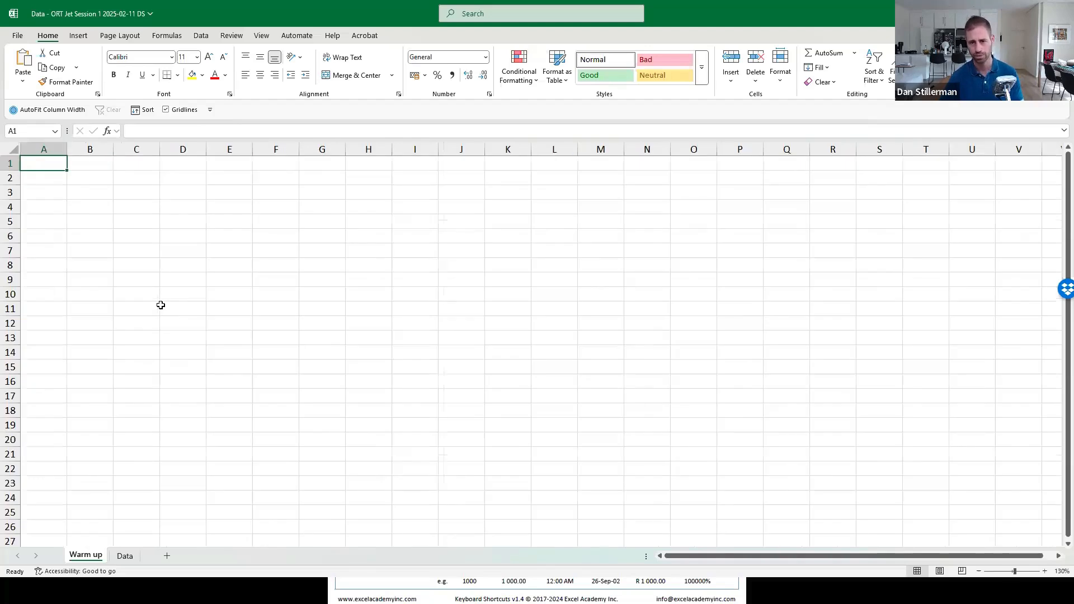
ctrl+scroll(160, 305, up, 1)
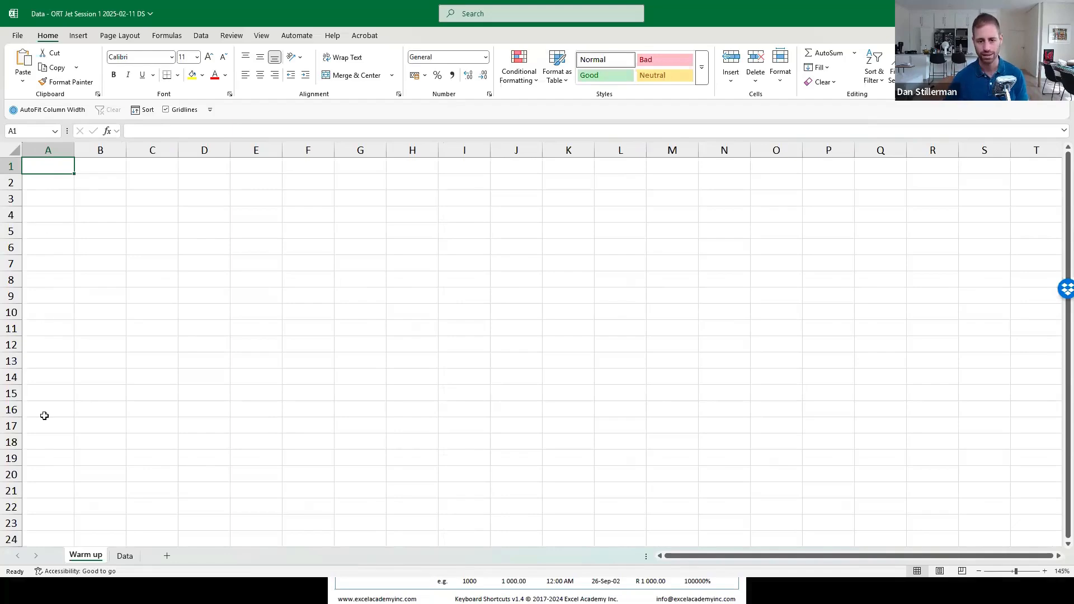
click(51, 472)
click(54, 166)
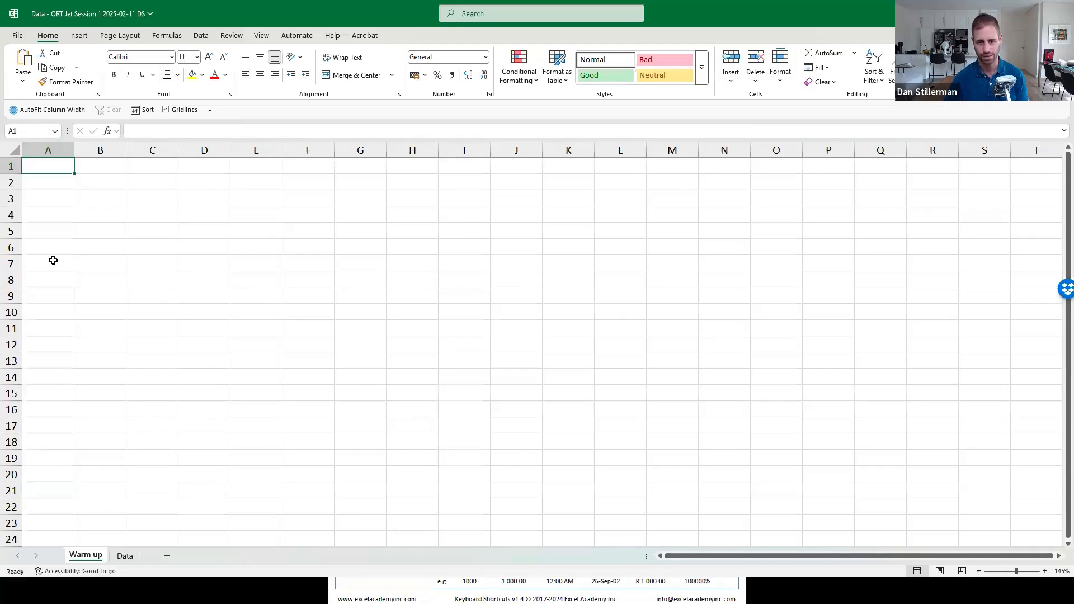
click(47, 472)
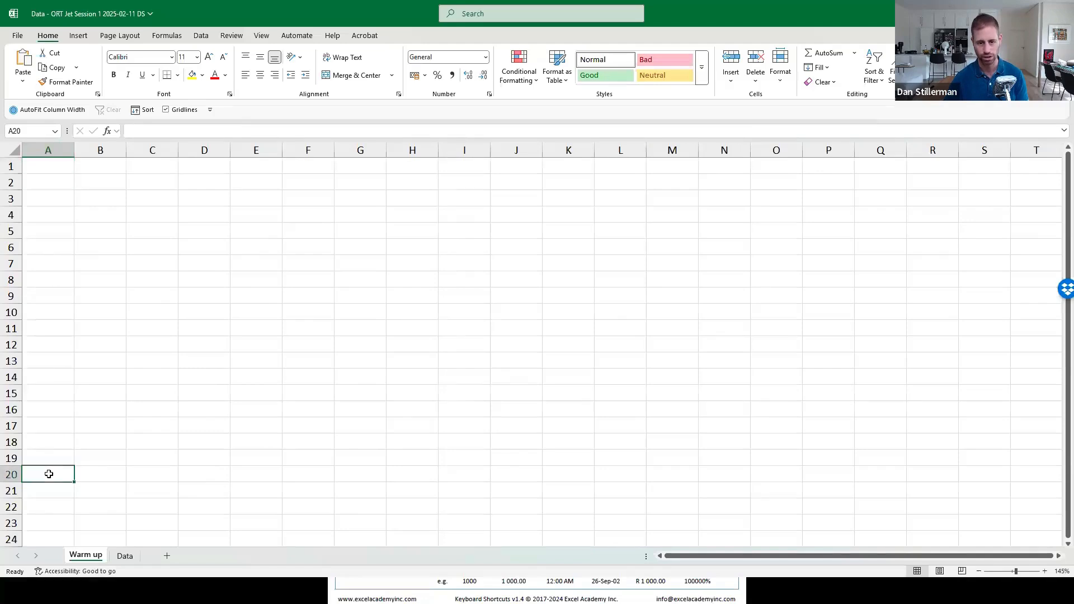
click(62, 165)
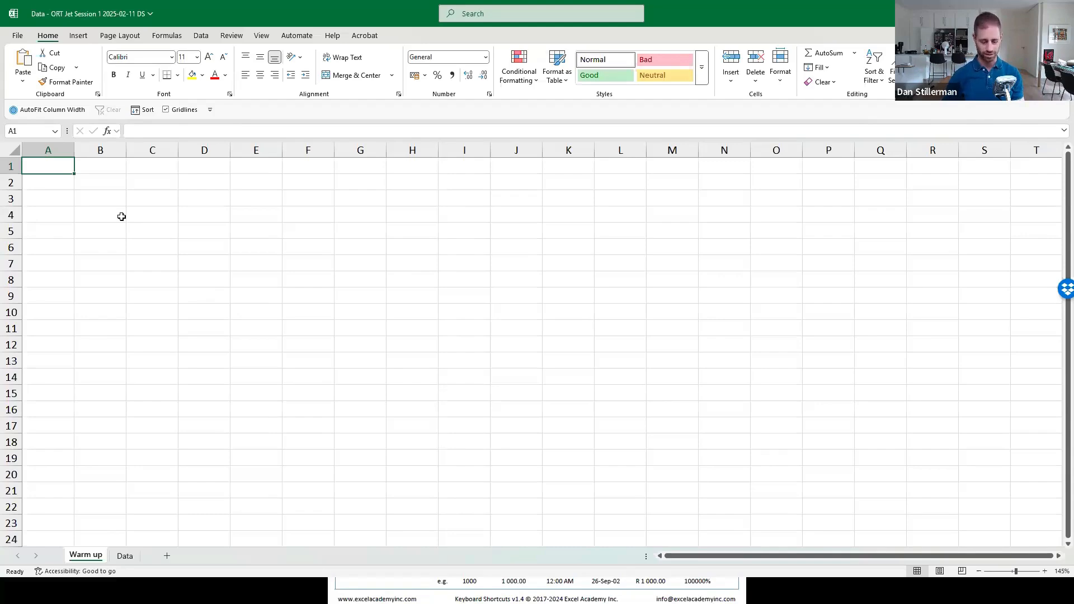
text(1)
key(Return)
text(2)
key(Return)
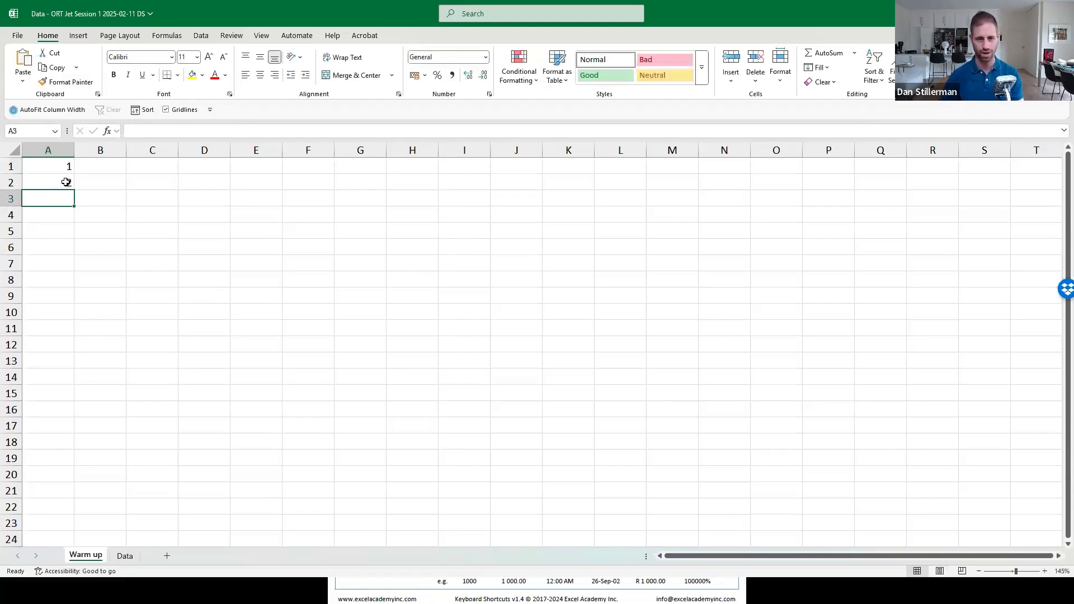
- Extend the A1:A2 number series down to A20, and undo both the fill and the entry in A2
drag(65, 177, 63, 187)
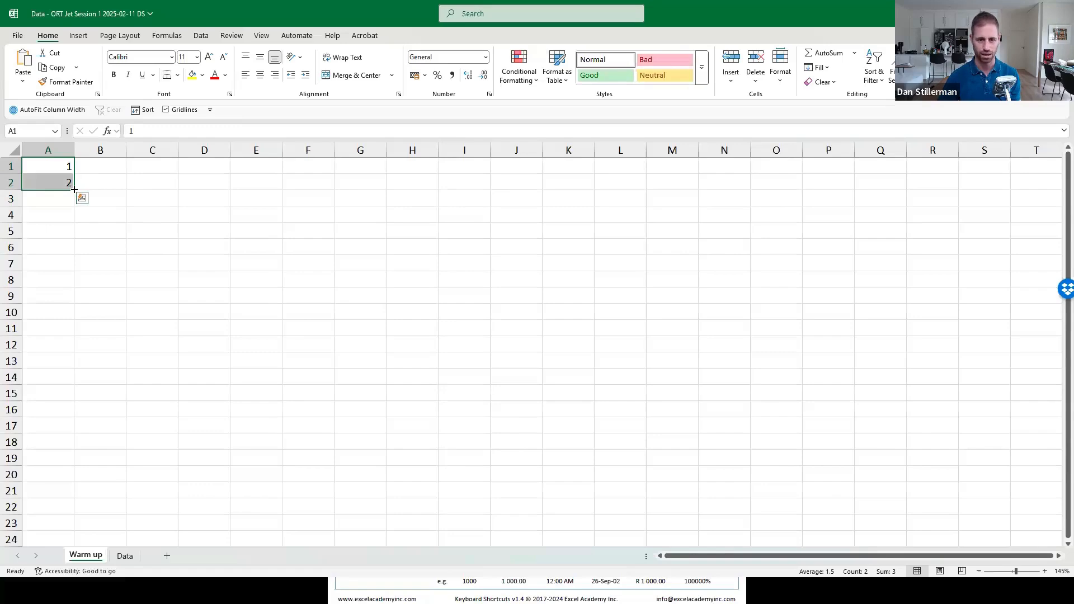
drag(74, 189, 72, 480)
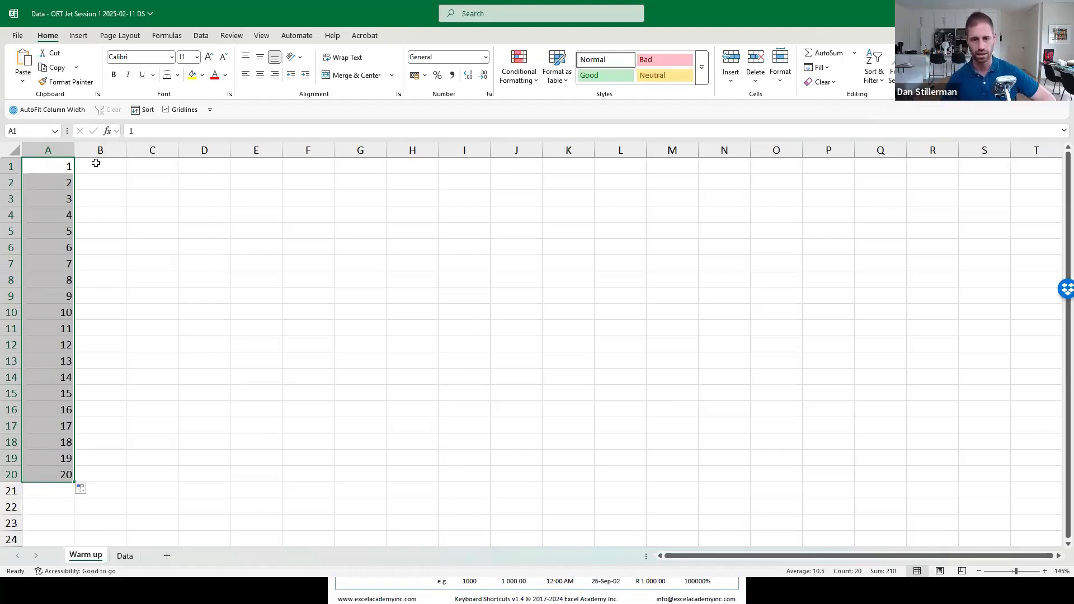
key(Right)
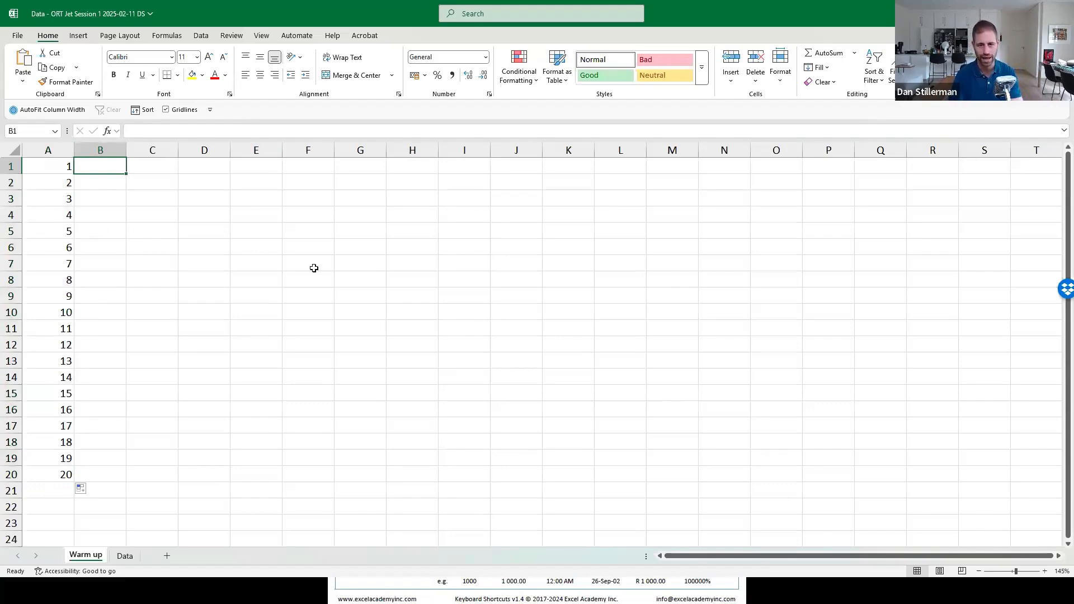
key(Left)
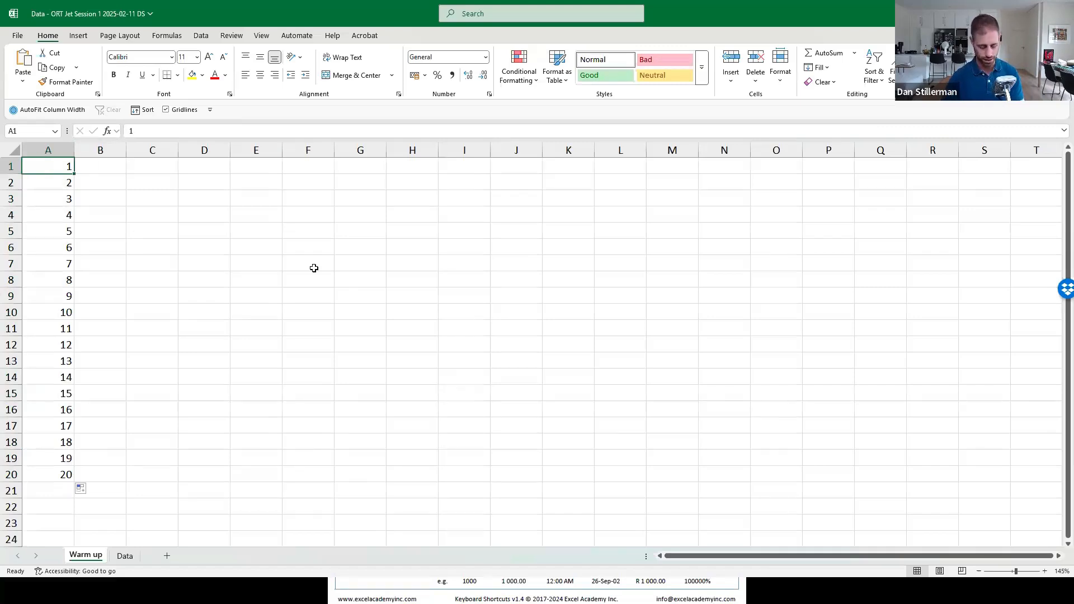
key(ctrl+z)
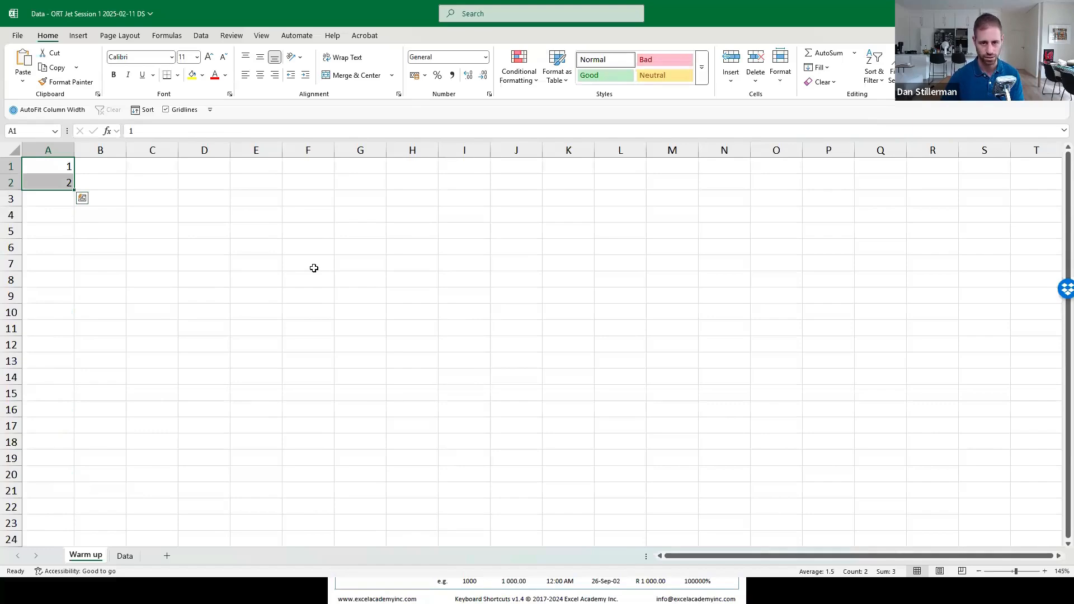
key(ctrl+z)
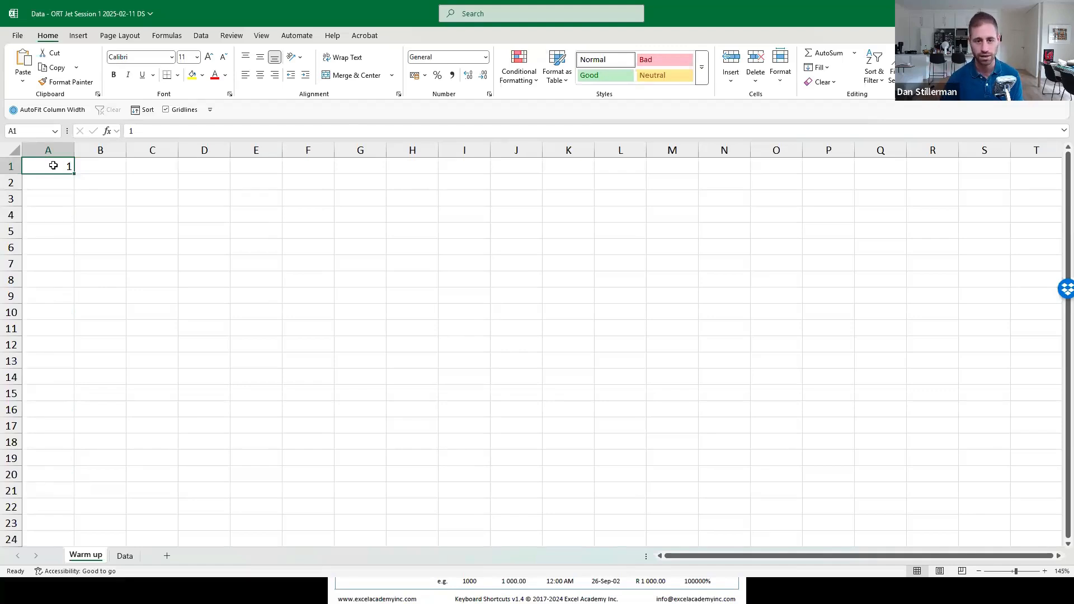
- Fill A1 down to A20 using the Fill Series option, and select cell B1
drag(74, 174, 78, 475)
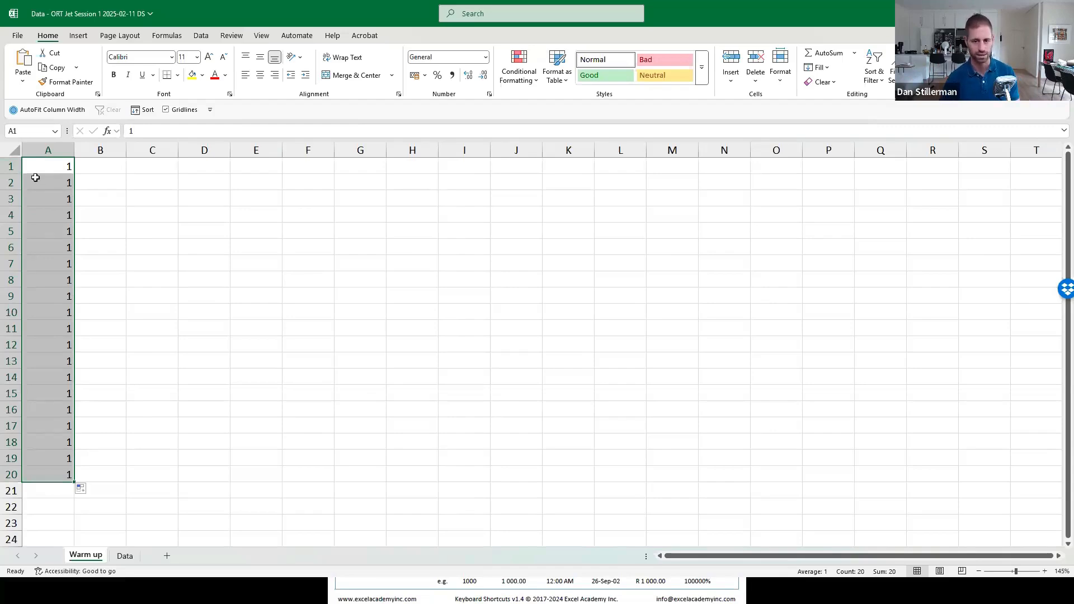
click(84, 490)
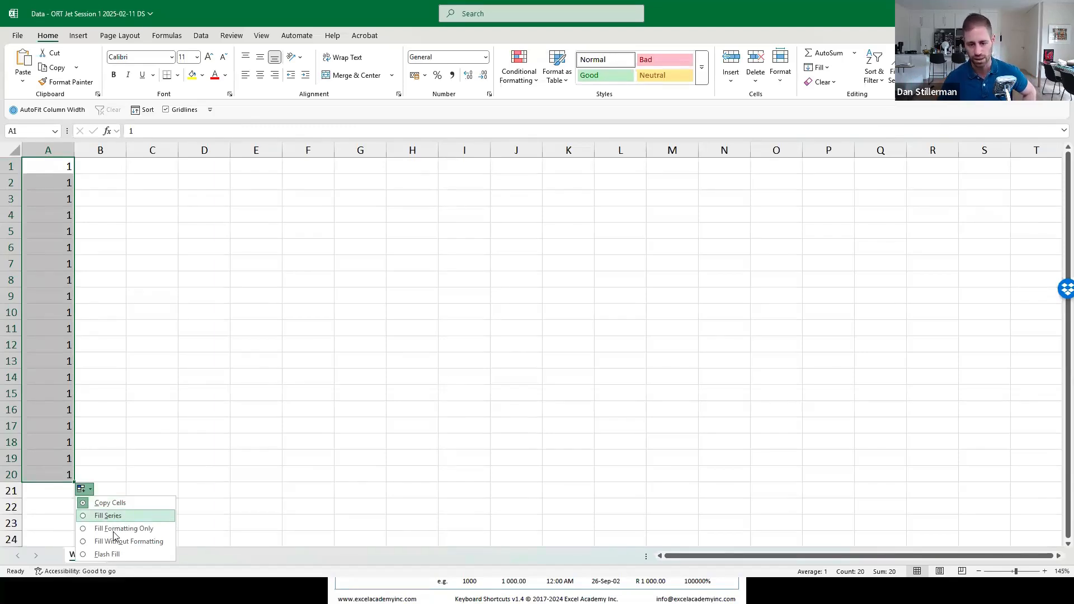
click(111, 515)
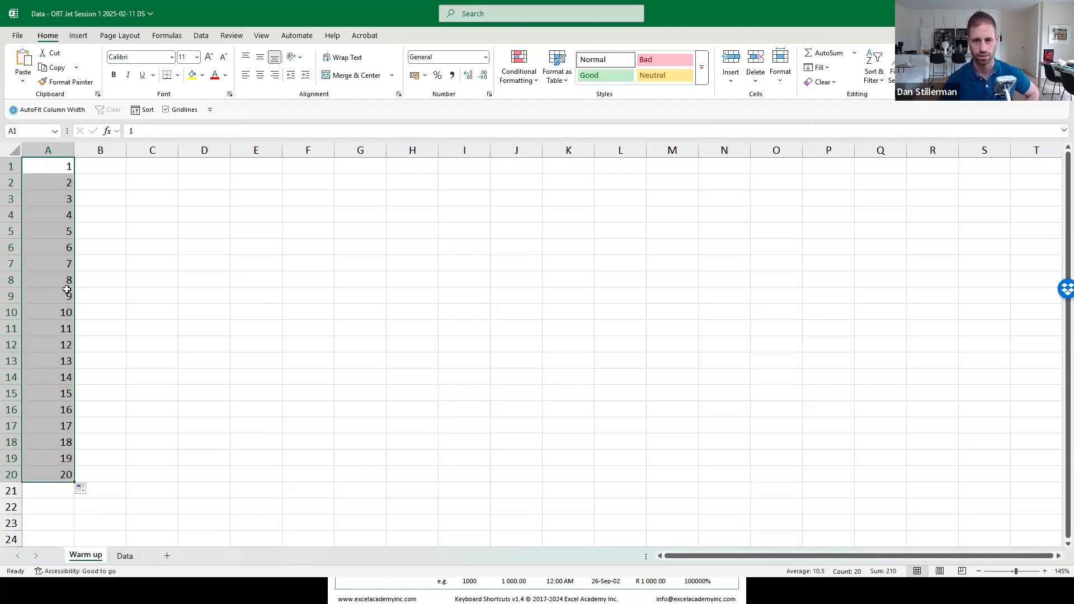
click(103, 167)
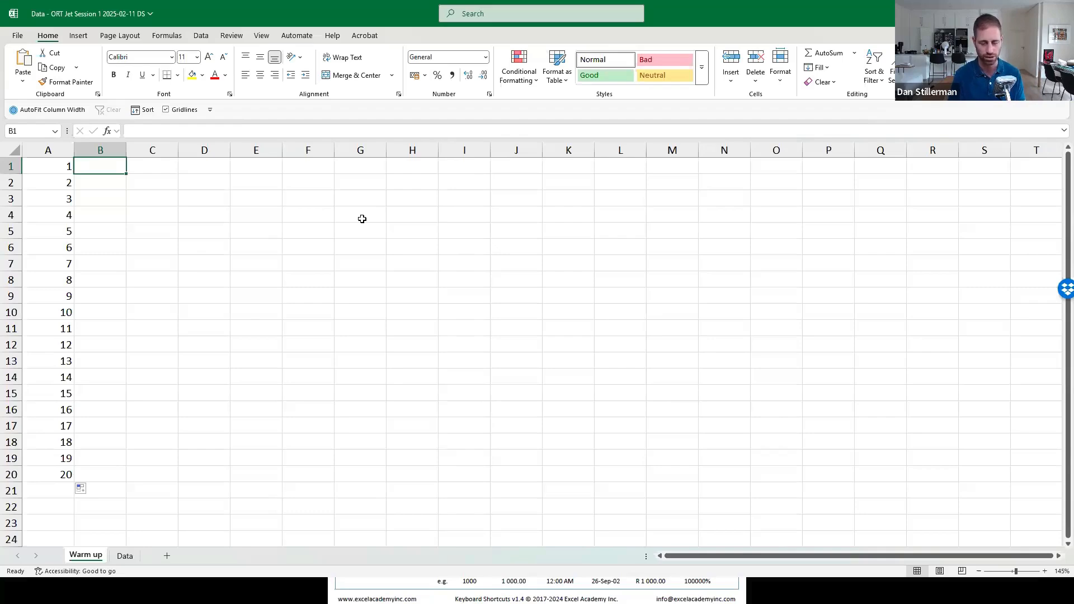
- Enter today's date, 2025/02/11, in cell B1 and reselect that cell
key(ctrl+semicolon)
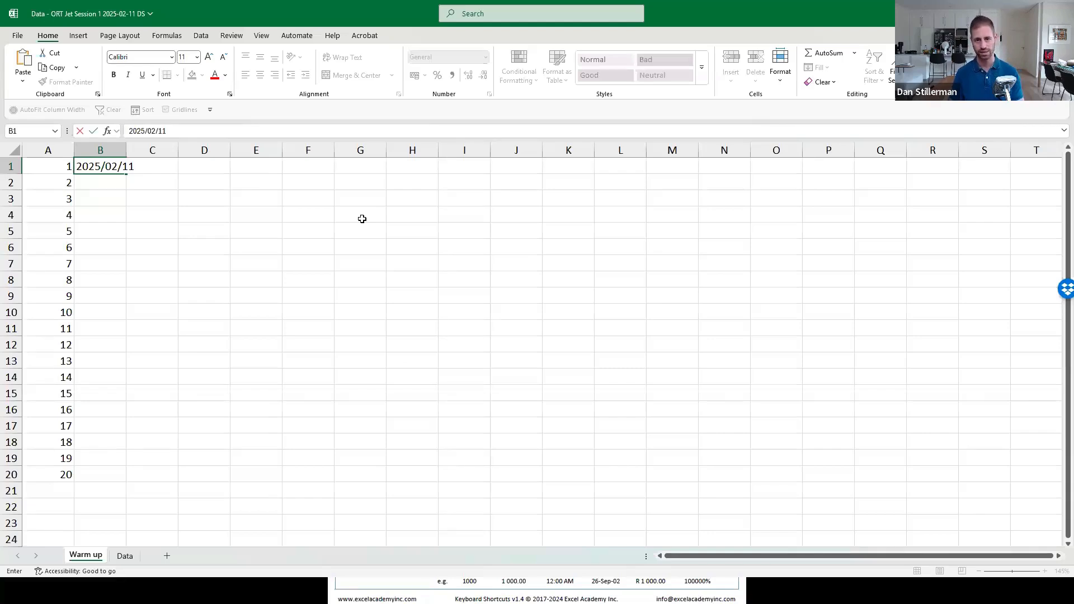
key(Return)
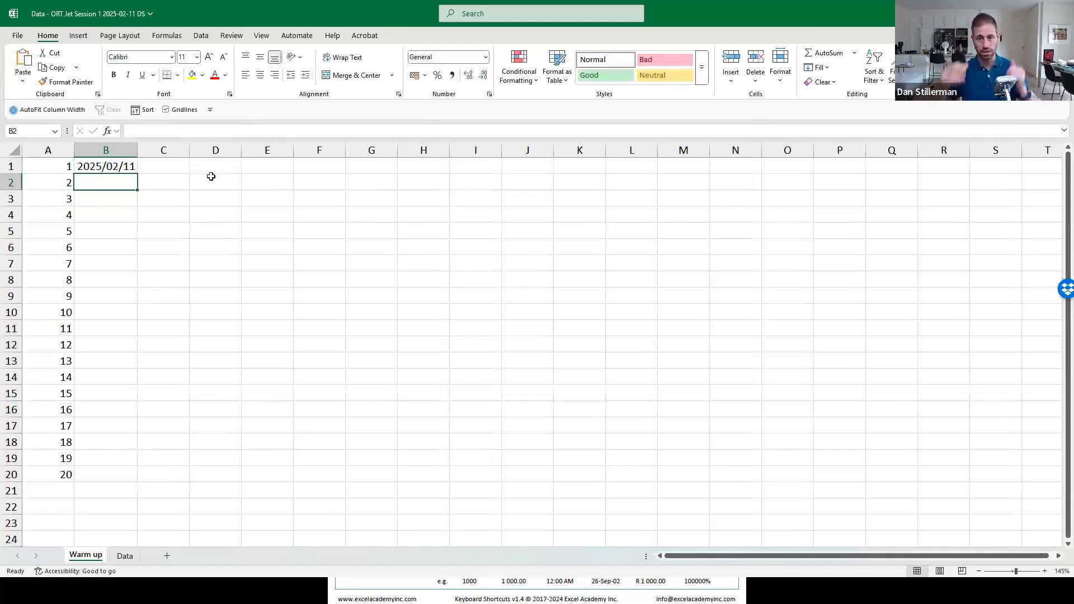
click(99, 163)
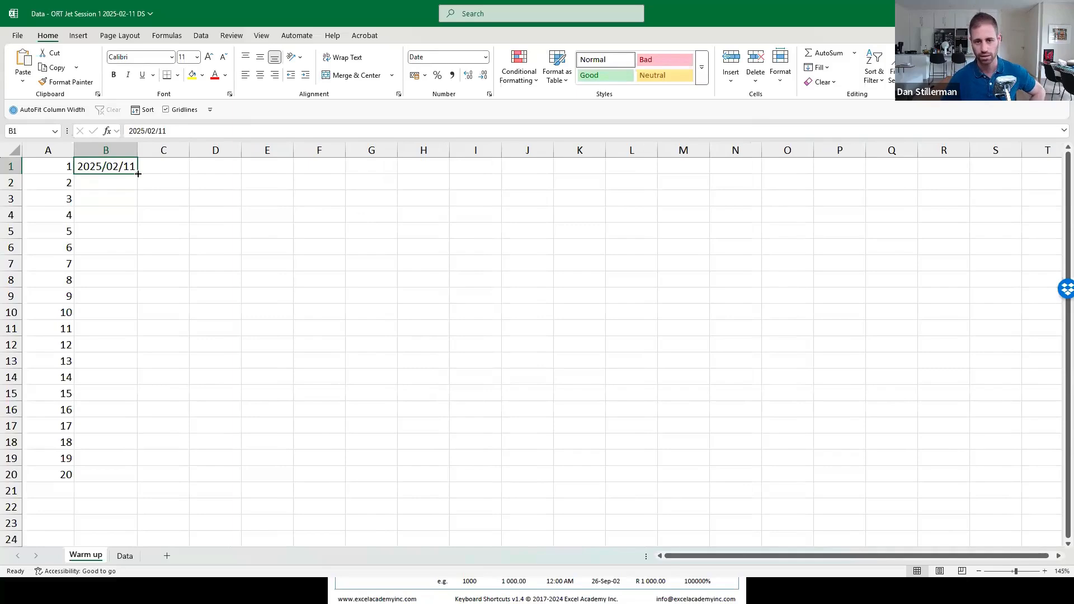
- Fill the date series from B1 down to B11, and undo the fill
drag(139, 173, 144, 296)
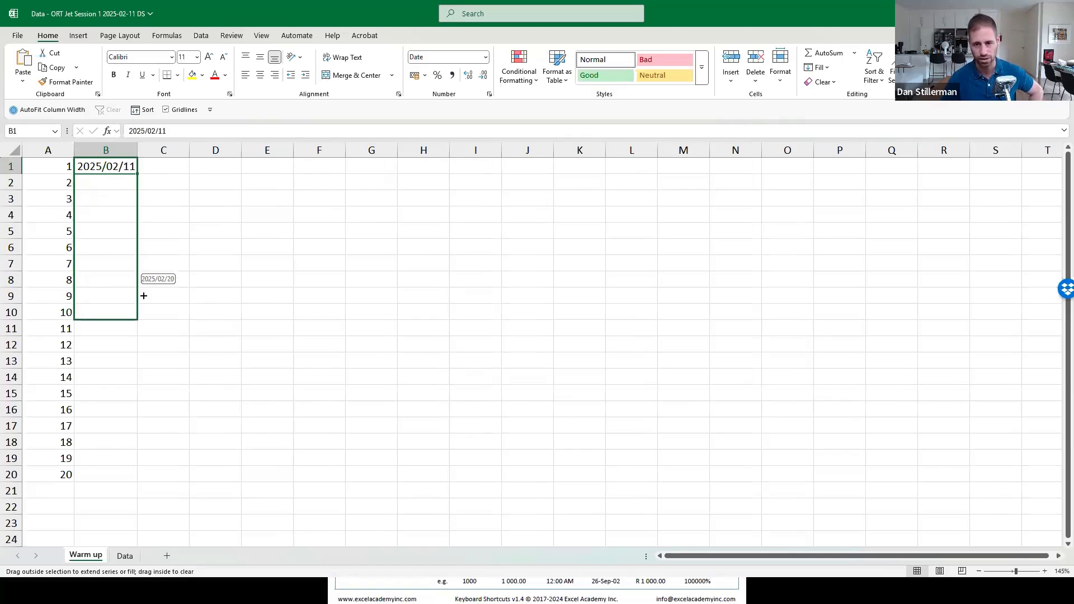
drag(144, 296, 137, 333)
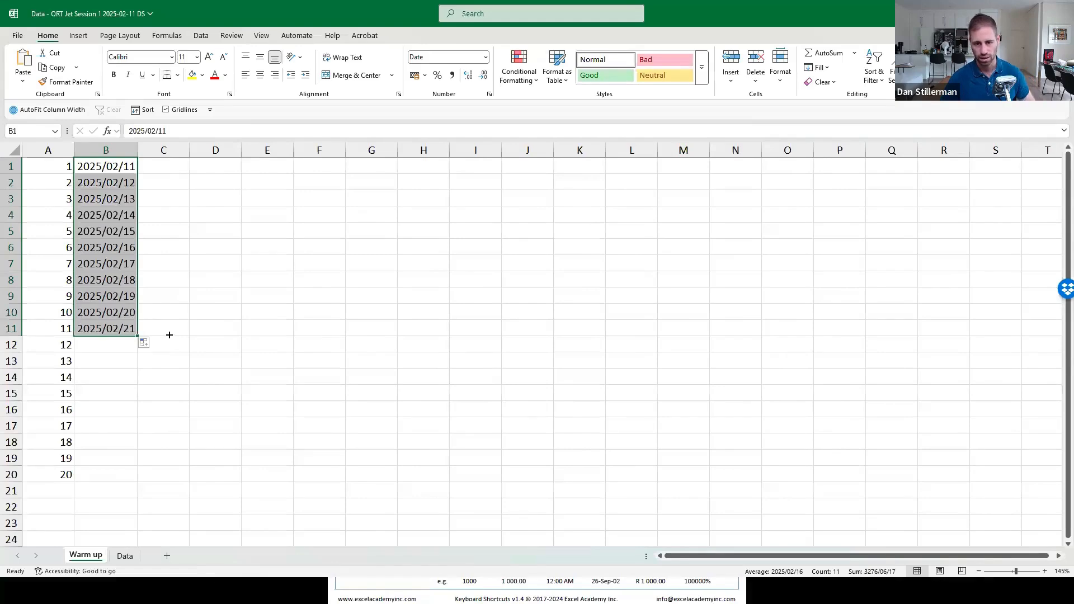
key(ctrl+z)
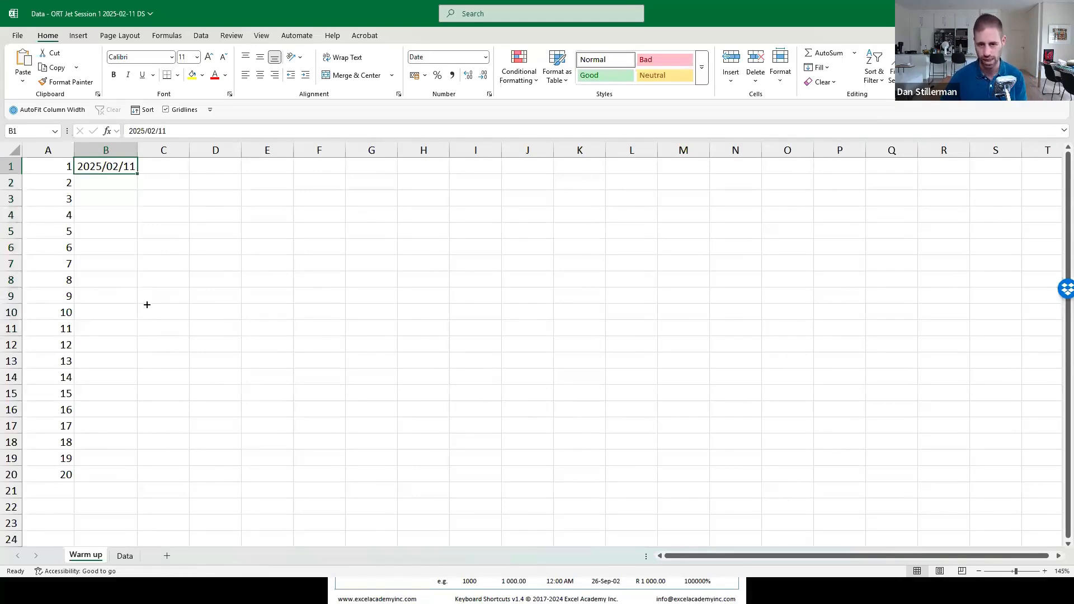
- Fill the B1 date down to B20, switching the fill to Copy Cells and back to Fill Series
double_click(137, 174)
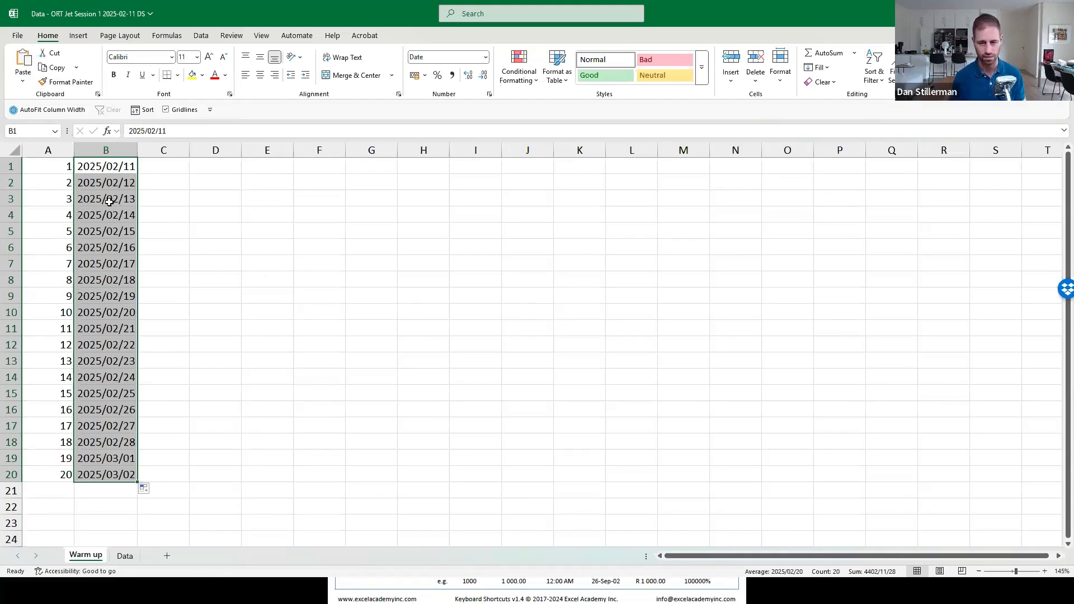
click(151, 491)
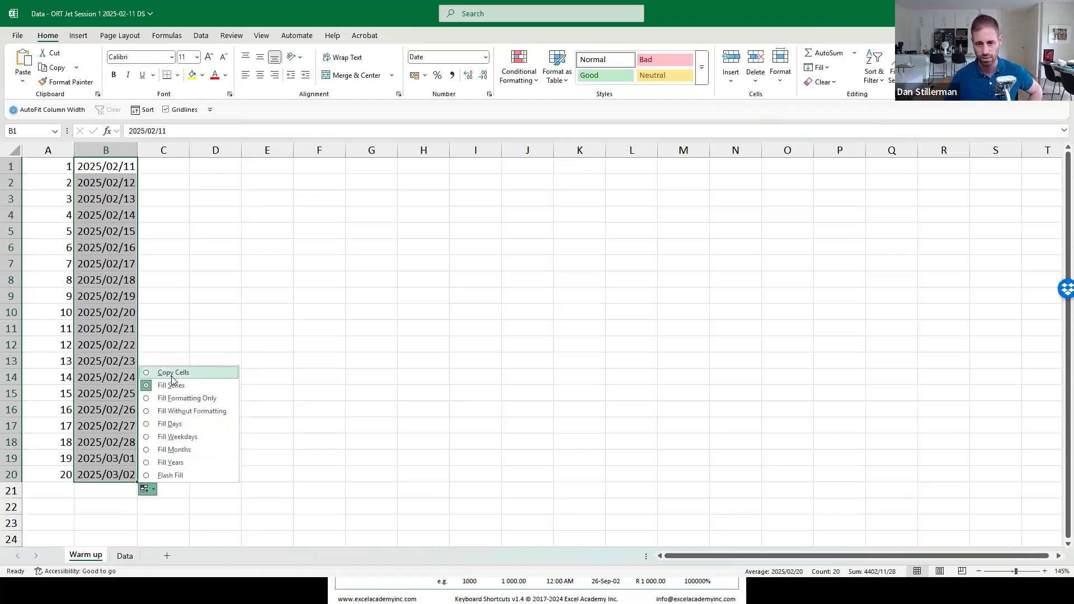
click(190, 373)
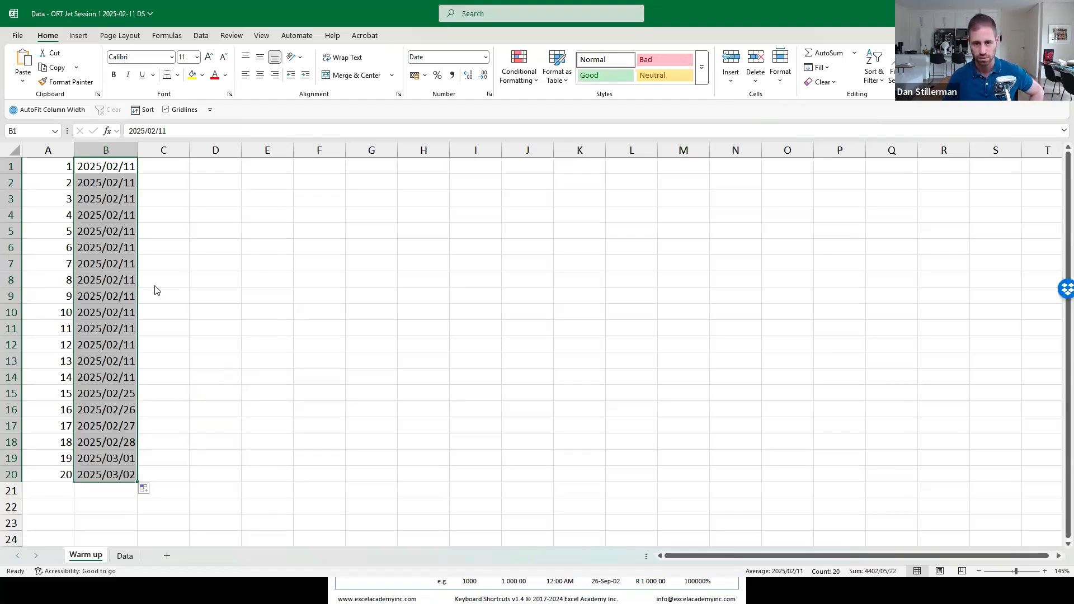
click(150, 491)
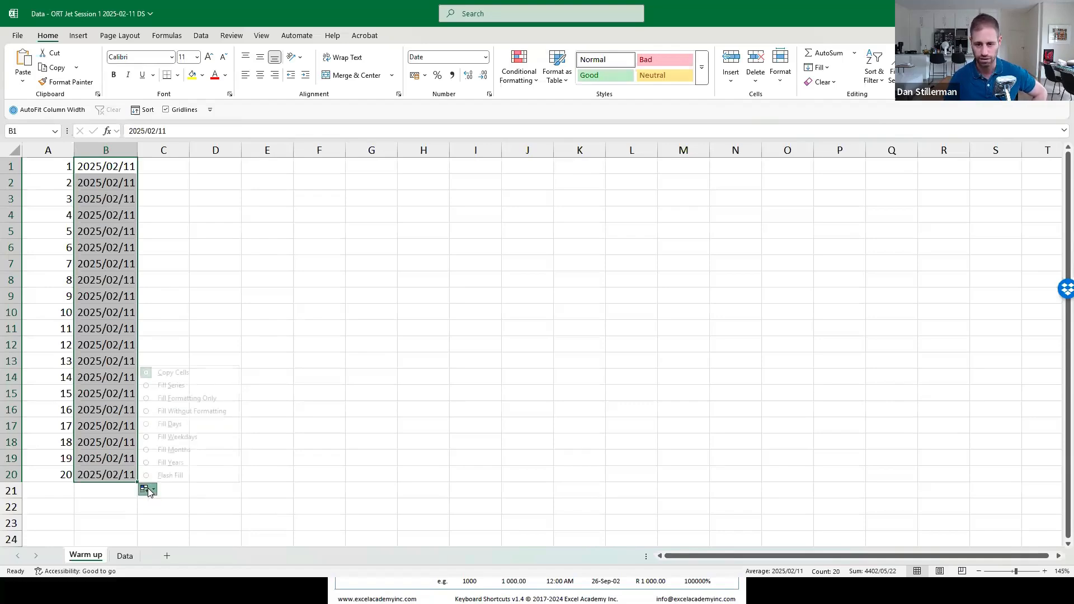
click(167, 384)
- Try the Fill Weekdays, Fill Months and Fill Years options on the dates in B1:B20, and return to Fill Series
click(146, 489)
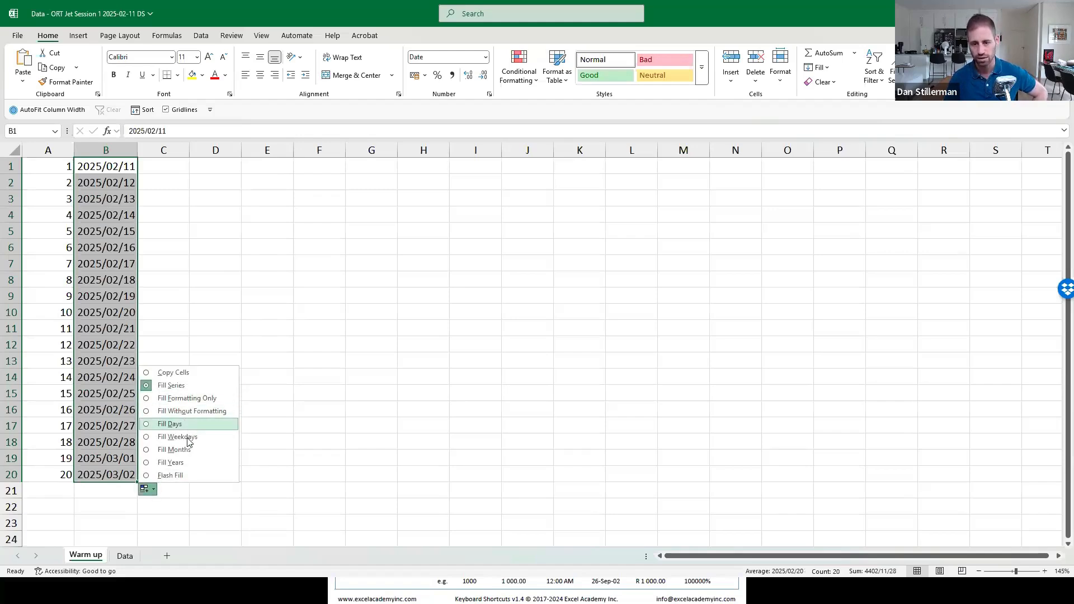
click(184, 437)
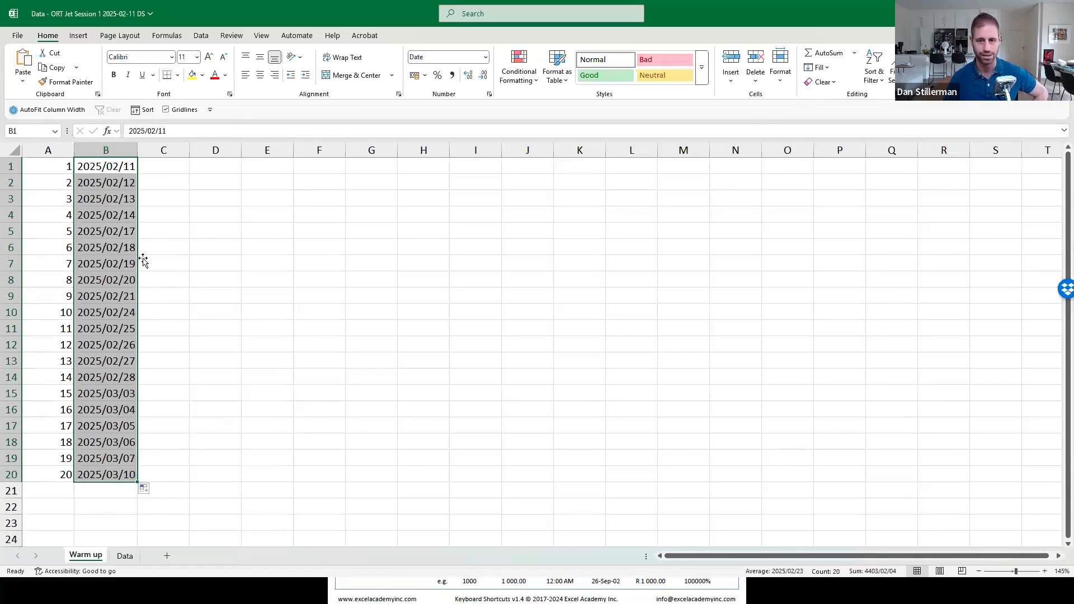
click(146, 488)
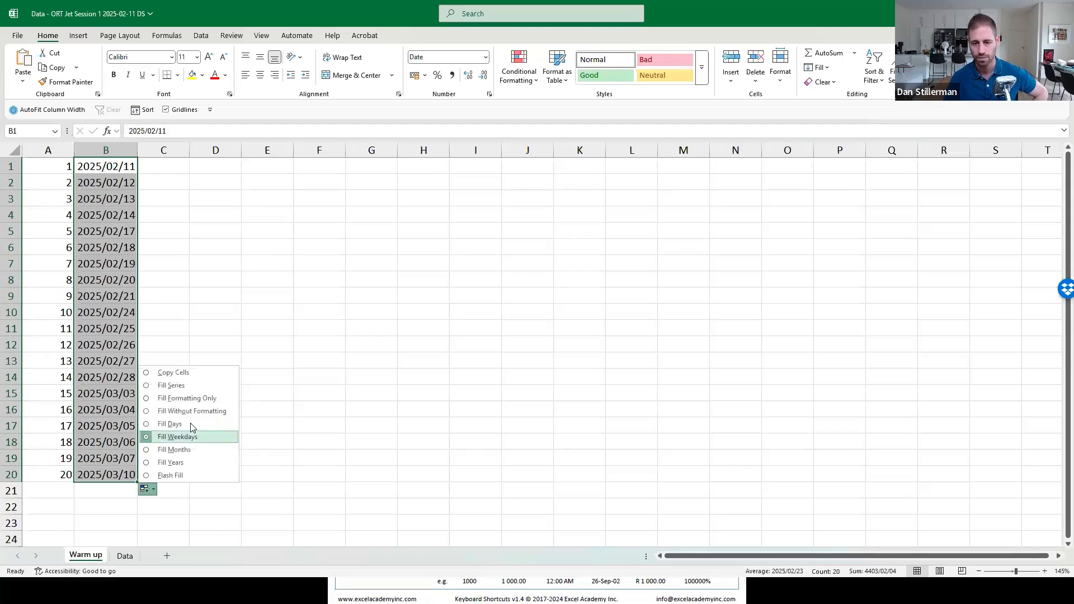
click(186, 450)
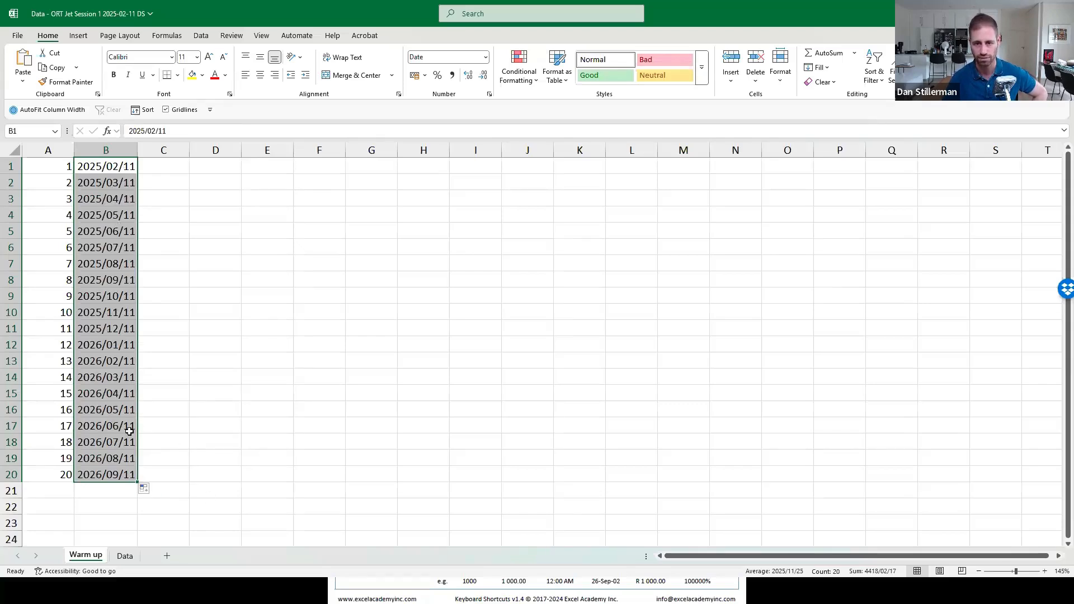
click(144, 488)
click(176, 462)
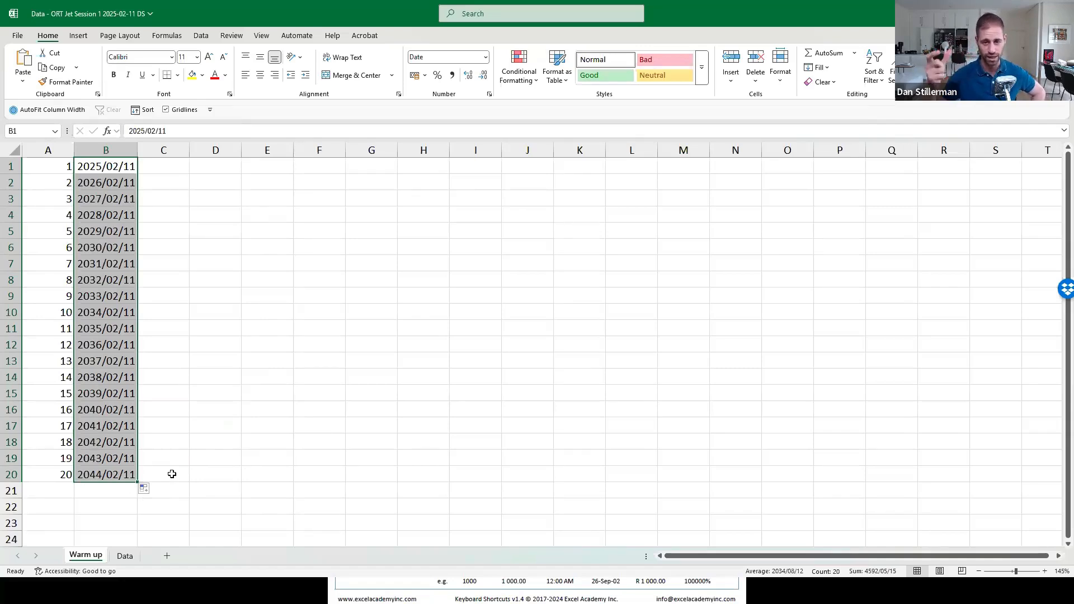
click(145, 488)
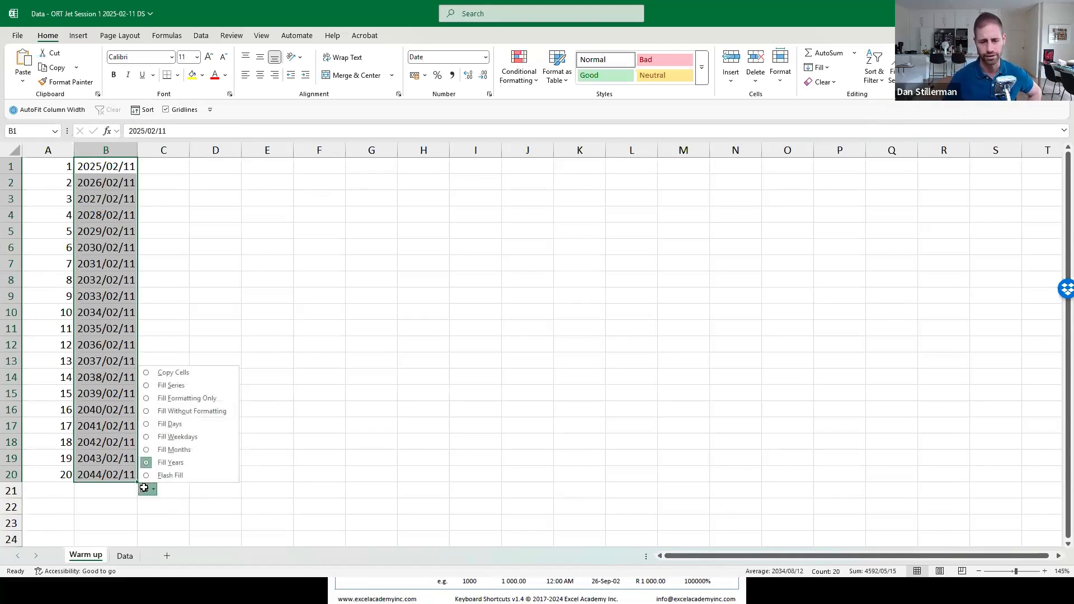
click(174, 384)
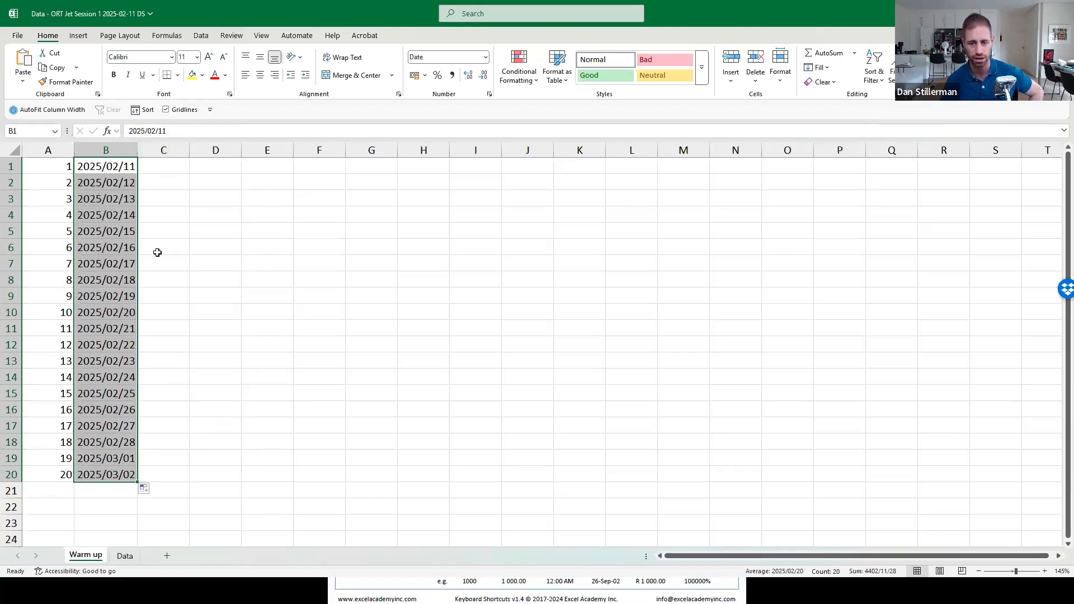
- Enter Tue in cell C1 and fill the day names down to C20
click(161, 168)
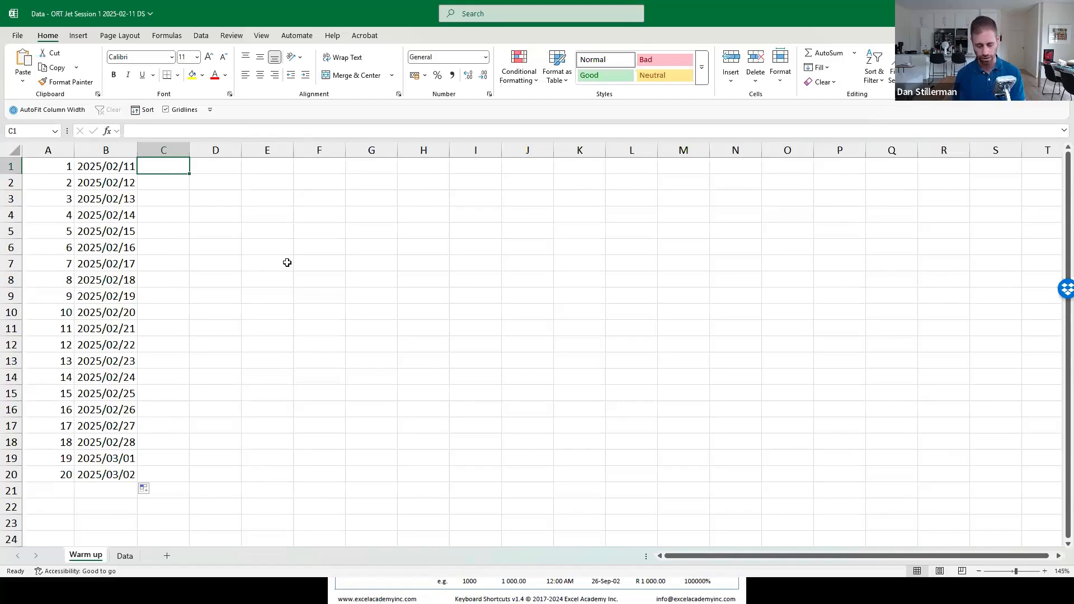
text(Tue)
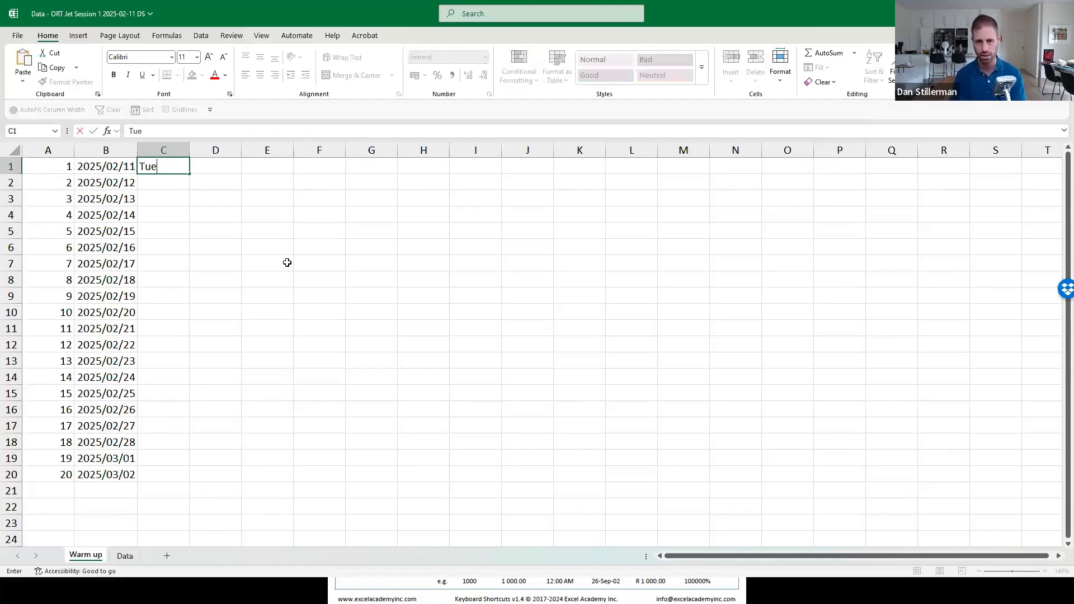
key(Return)
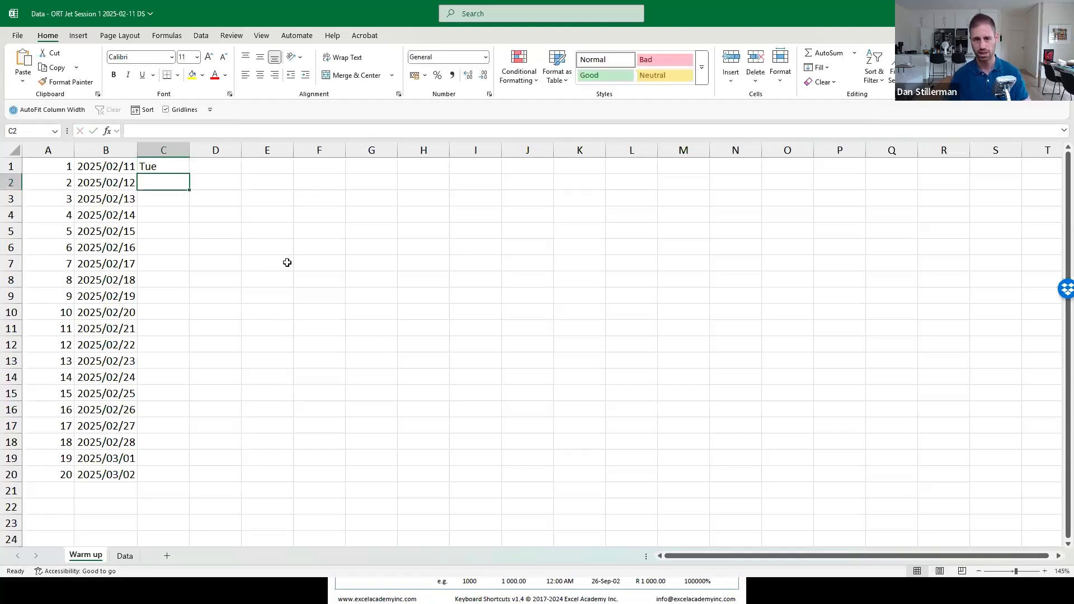
click(179, 169)
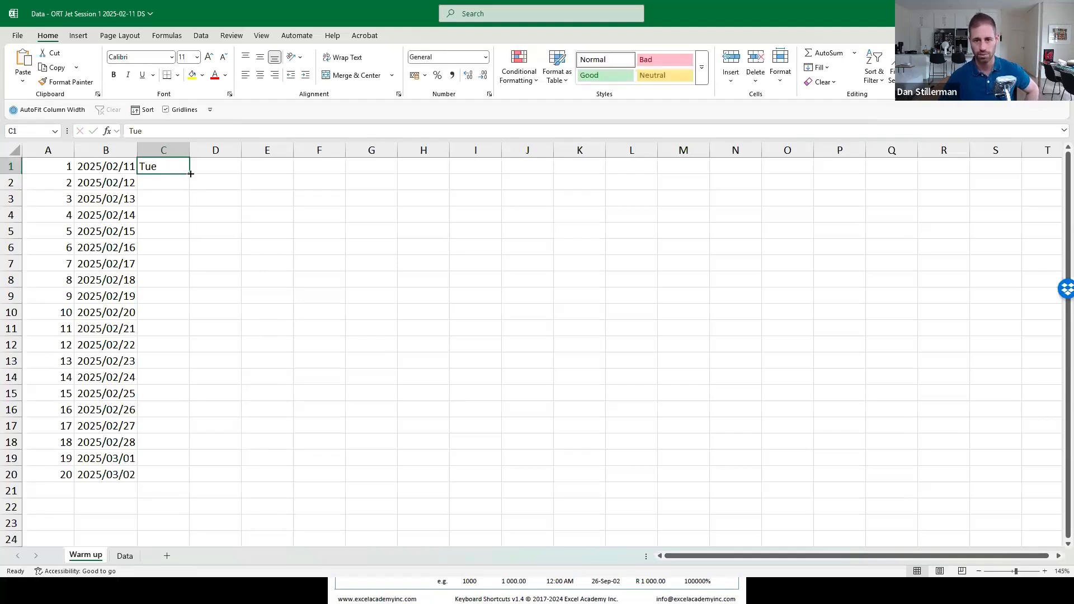
double_click(190, 174)
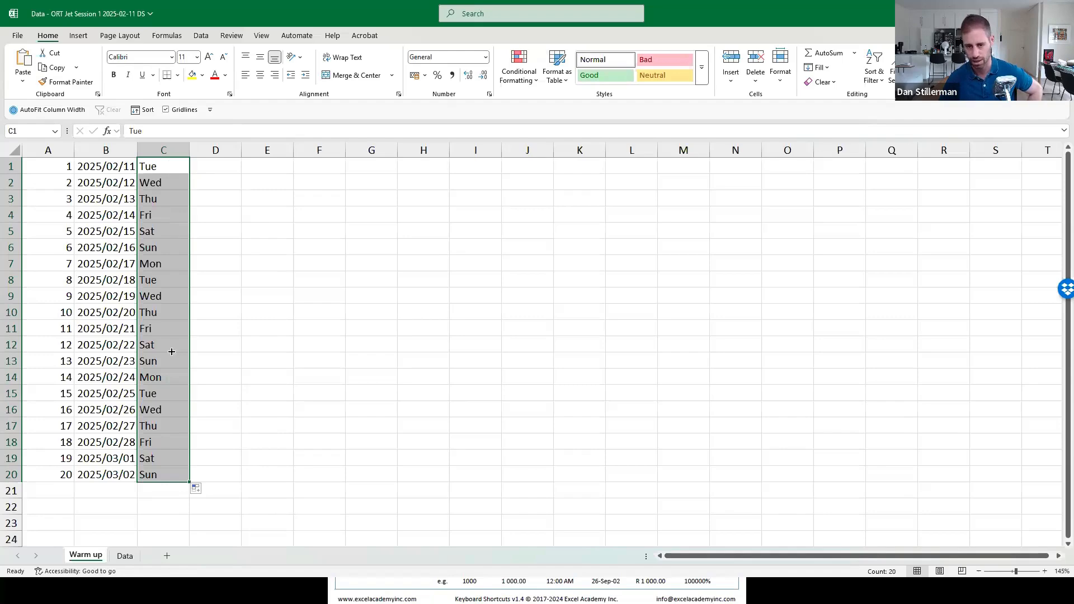
- Try the Fill Weekdays option on the day names in C1:C20, and return to Fill Series
click(196, 488)
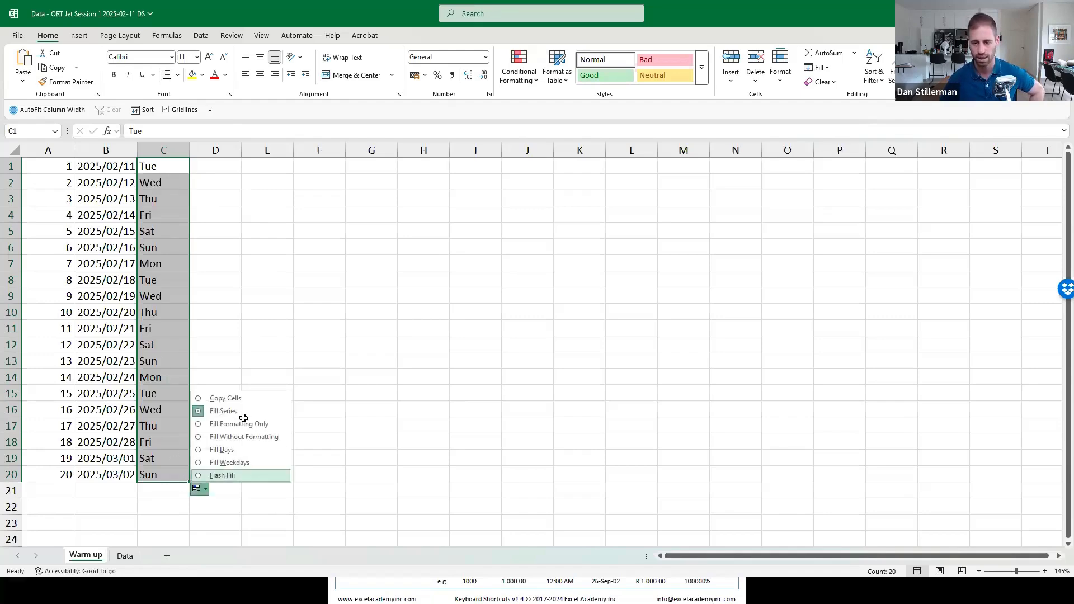
click(233, 462)
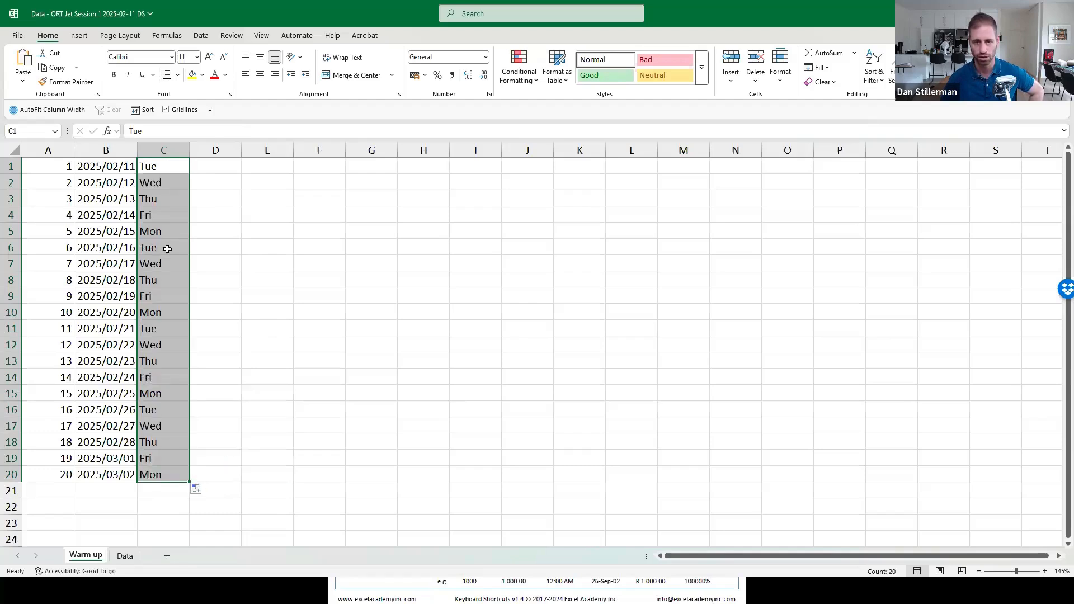
click(200, 487)
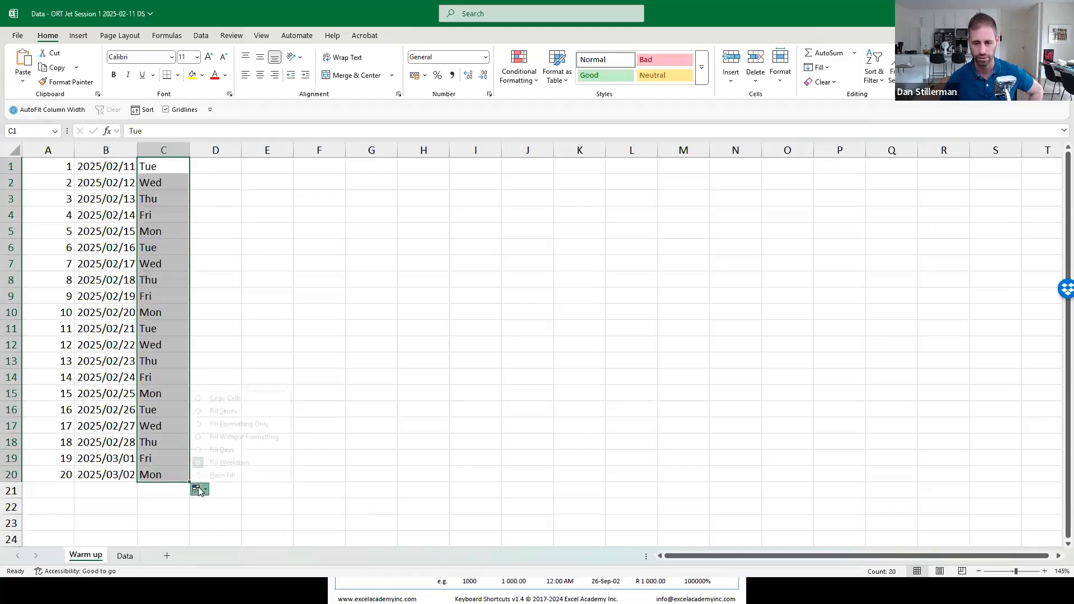
click(223, 412)
- Enter Feb in cell D1 and reselect that cell
click(213, 165)
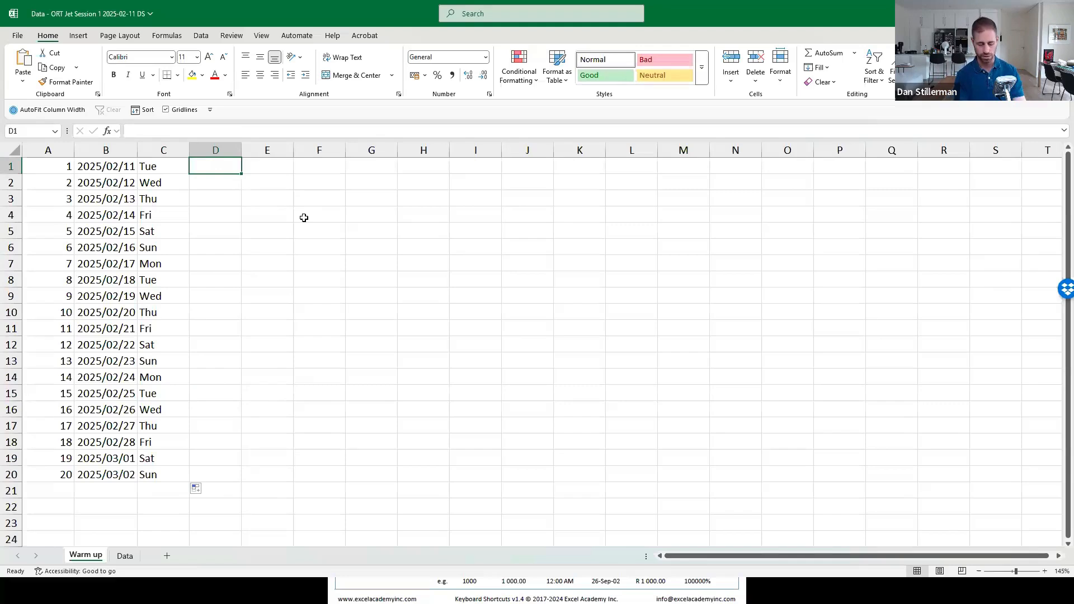
text(Feb)
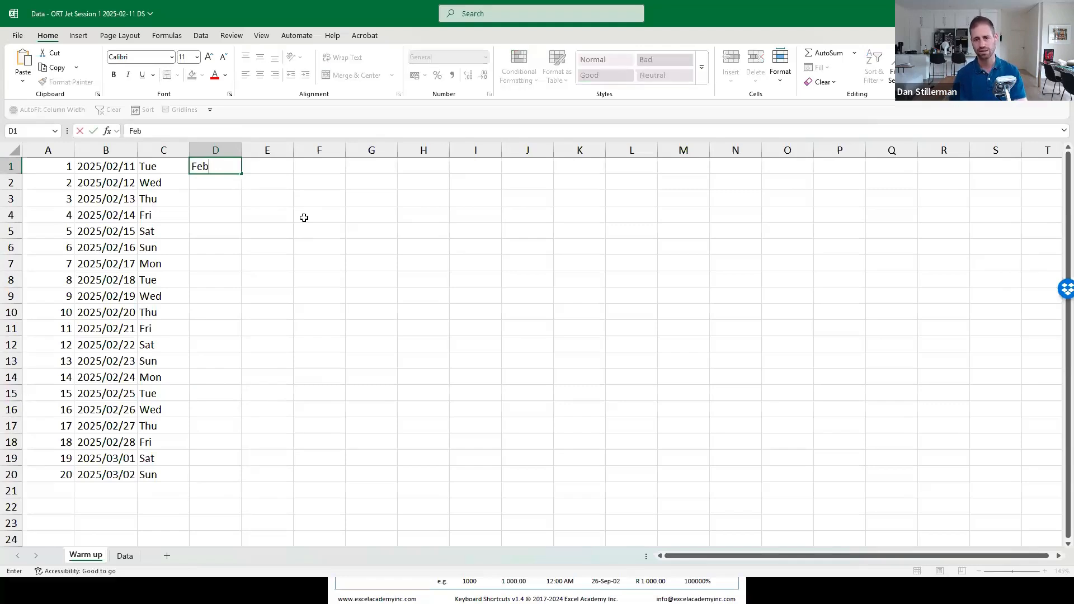
key(Return)
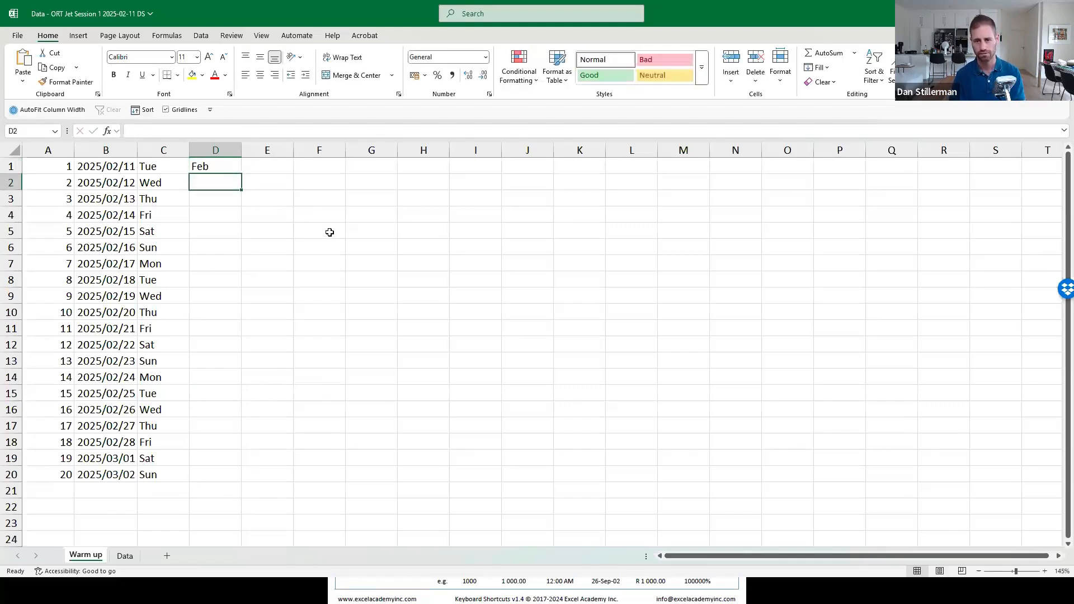
key(Up)
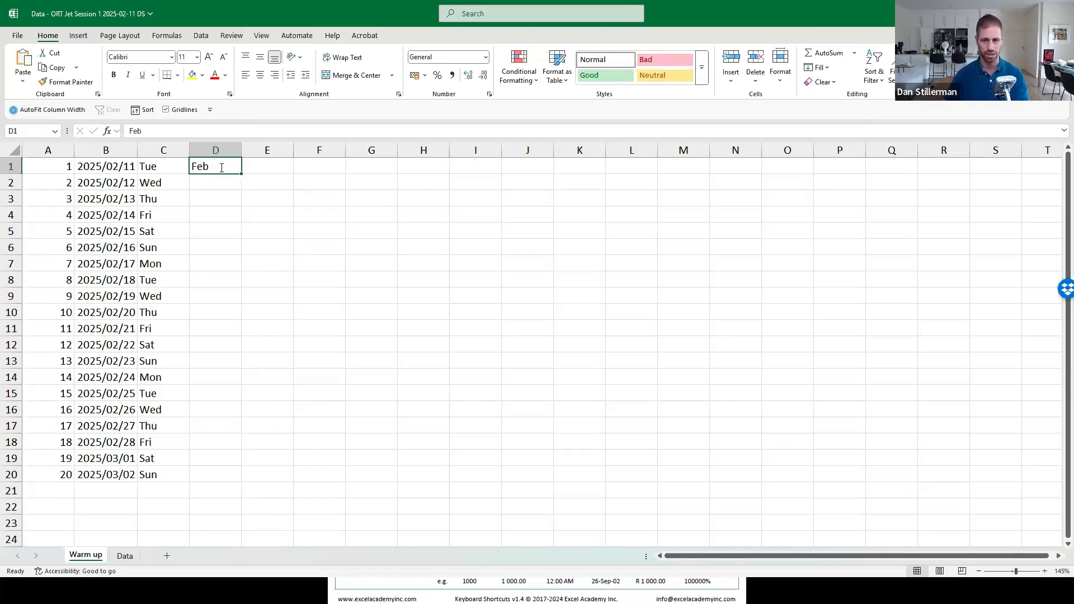
- Edit the month abbreviation in D1 to read February
key(F2)
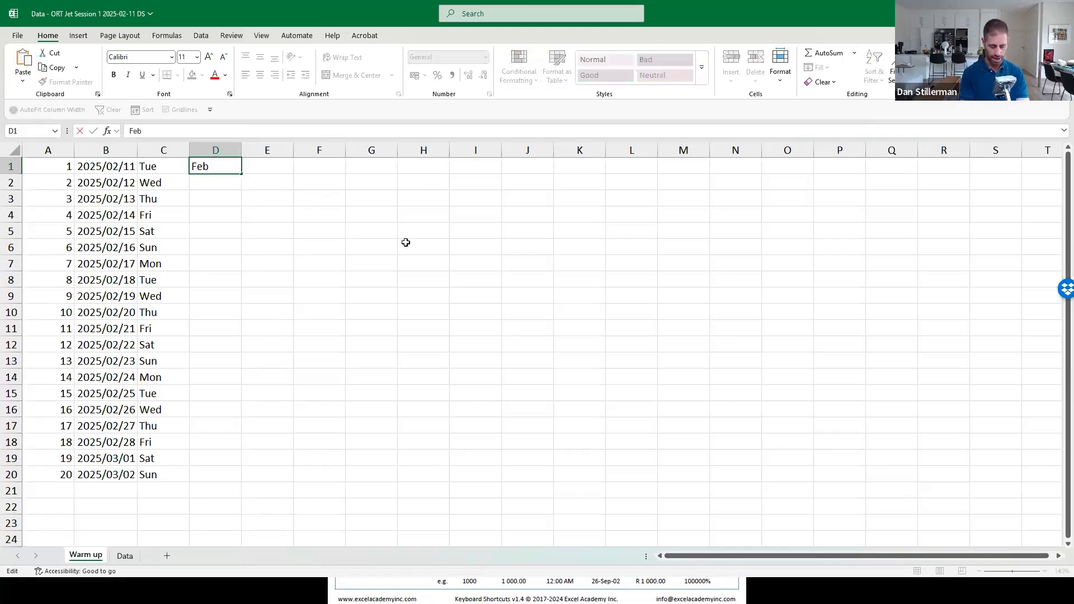
text(ruary)
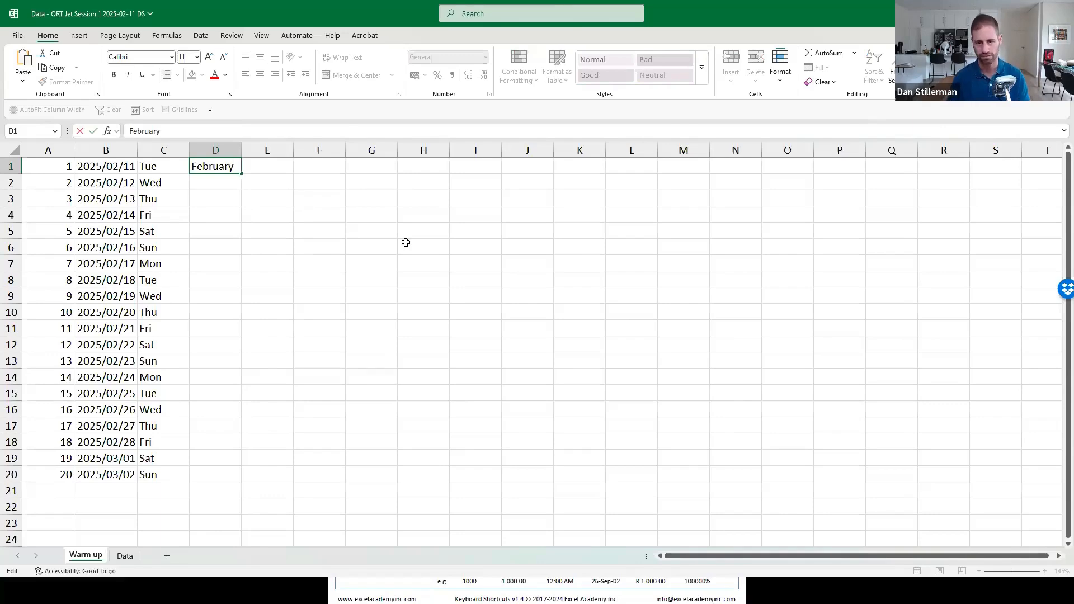
key(Return)
key(Up)
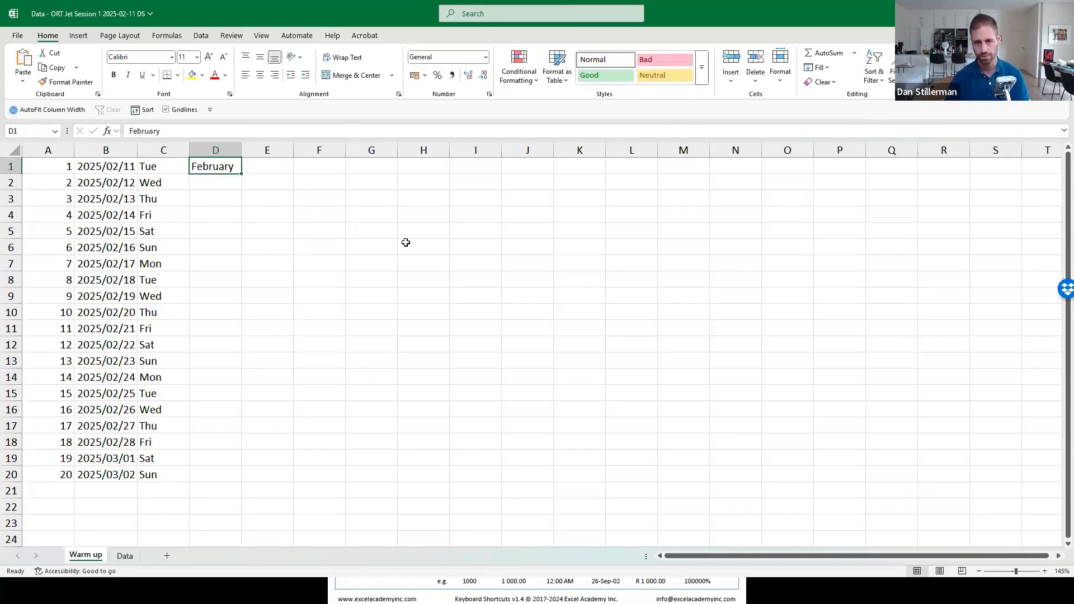
- Fill D1 down to D20, switch the fill to Copy Cells, and select cell D19
double_click(241, 173)
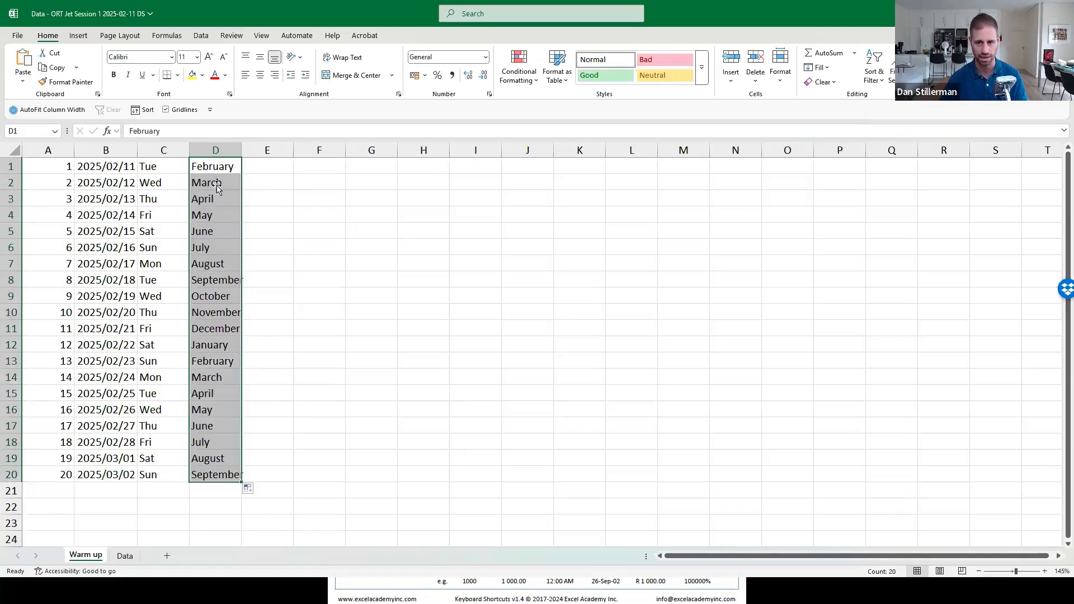
click(252, 490)
click(266, 503)
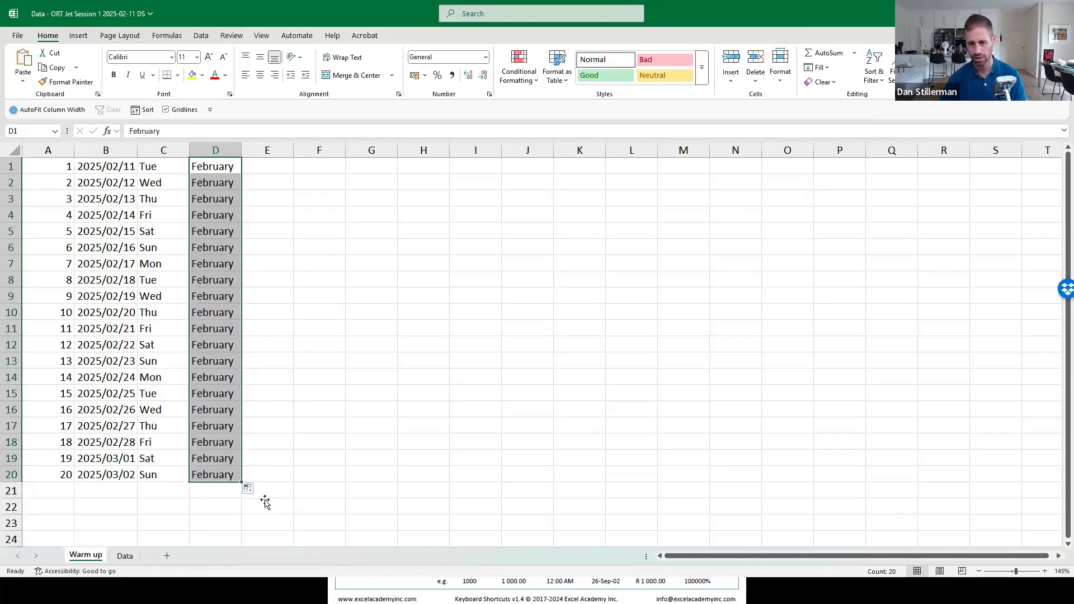
click(232, 460)
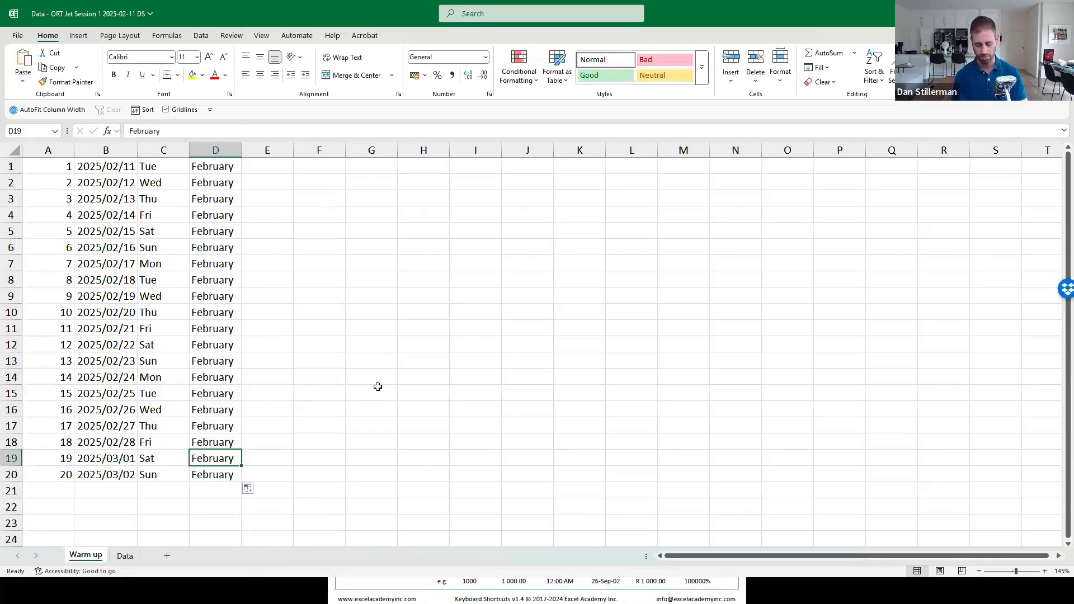
- Enter March in cell D19 and keep that cell selected
text(March)
key(Return)
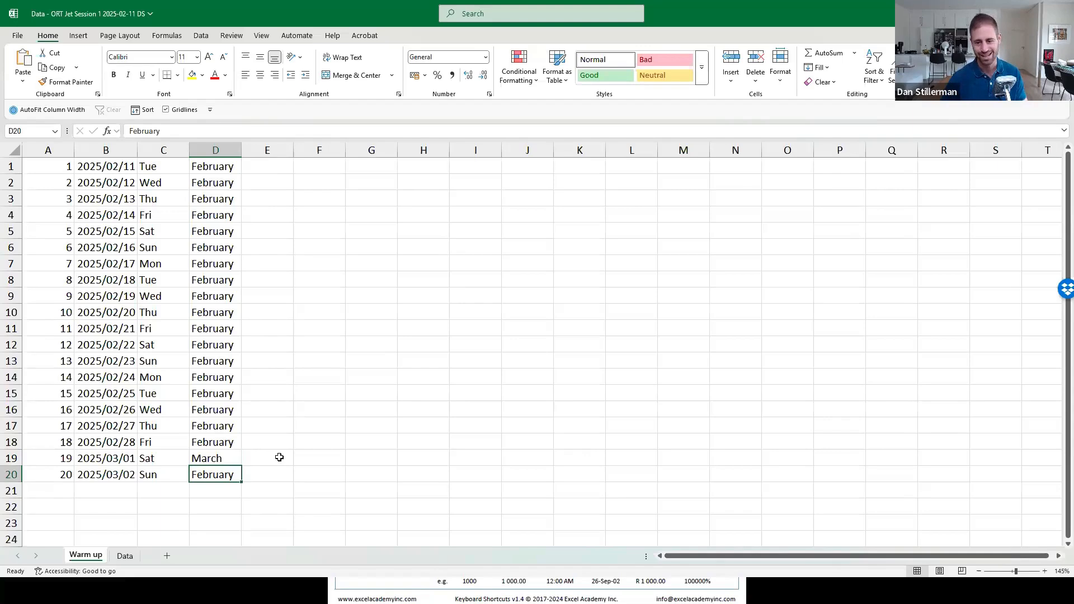
key(Up)
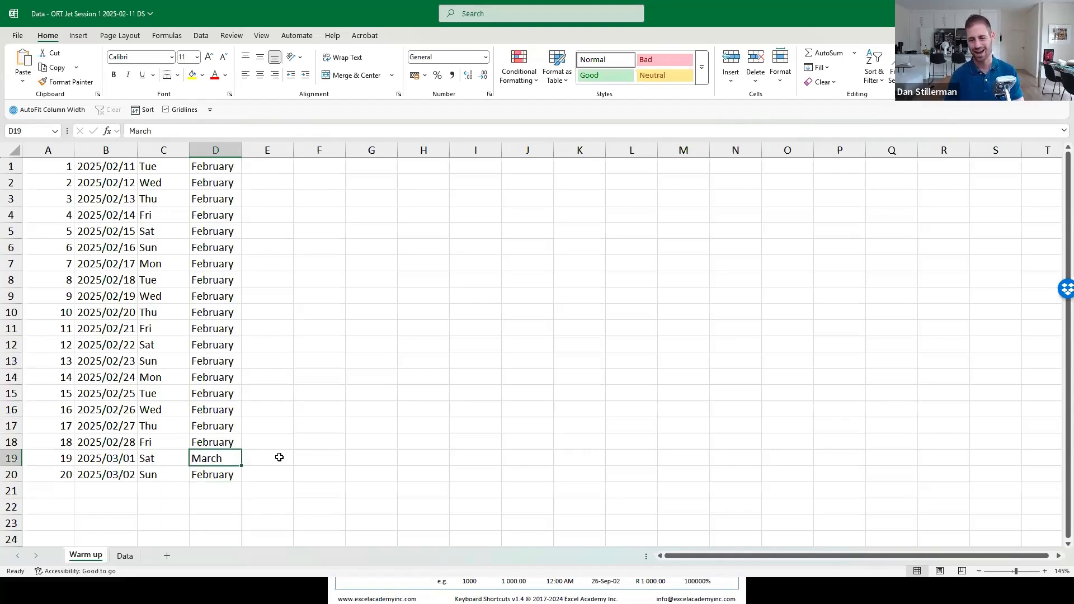
key(Down)
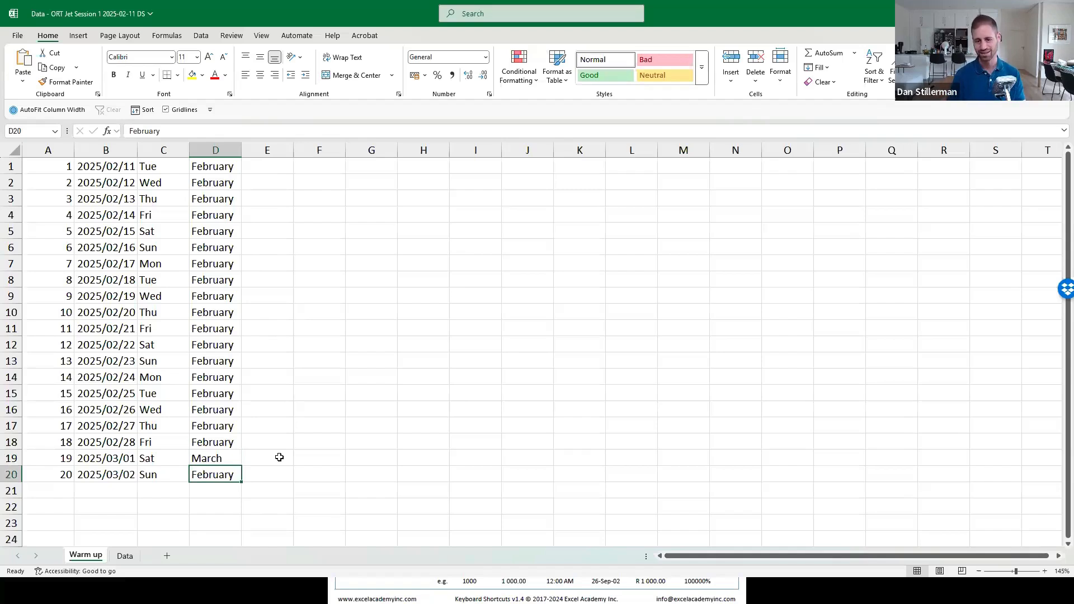
key(Up)
key(Down)
key(Up)
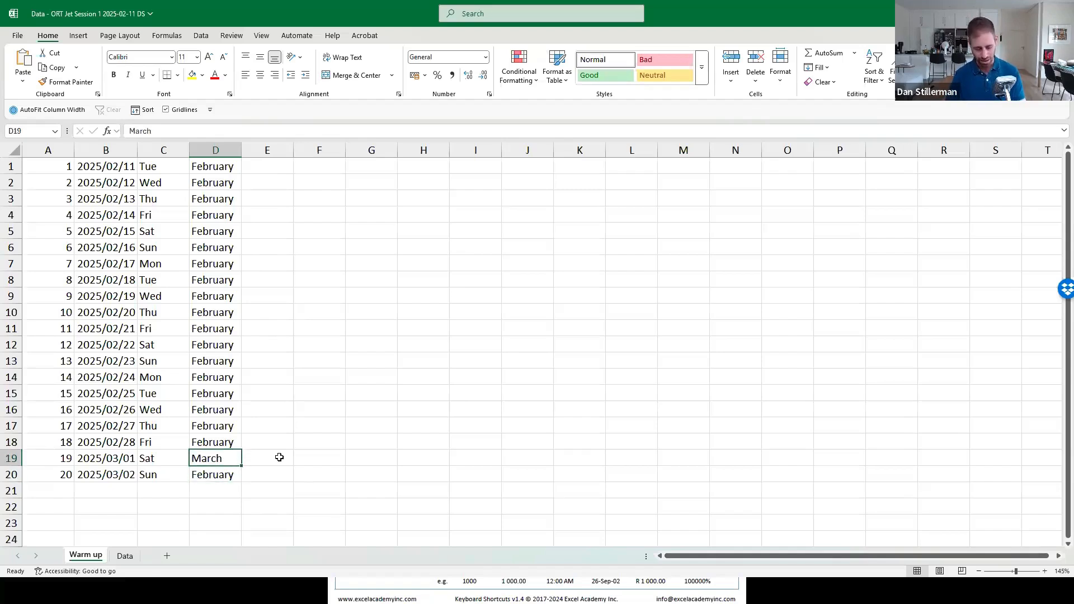
- Copy March from D19 into D20, undo the paste, and clear the copy marquee with D19 selected
key(ctrl+c)
key(Down)
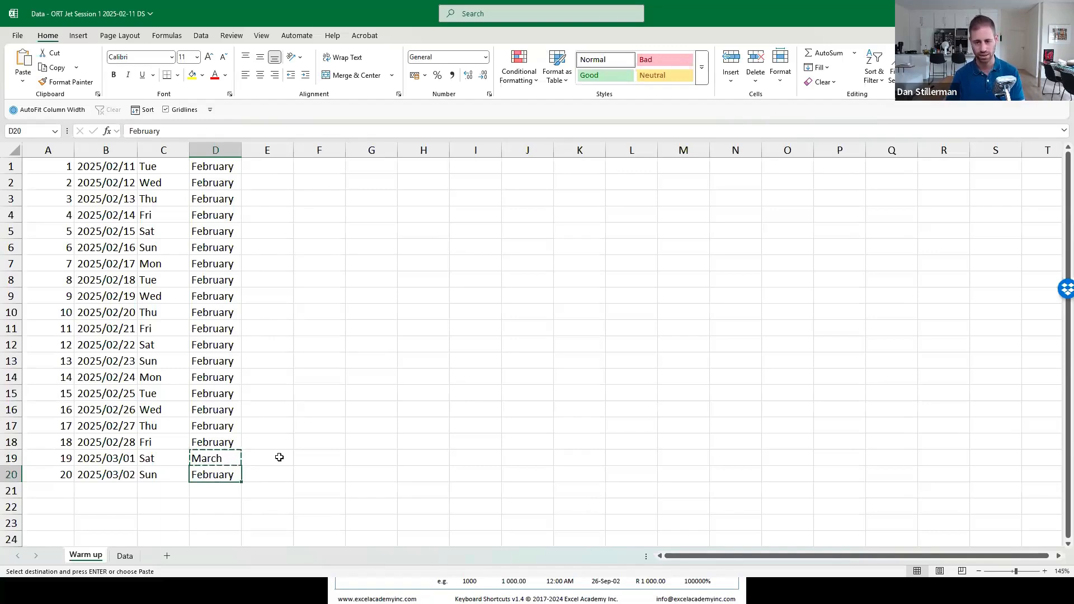
key(ctrl+v)
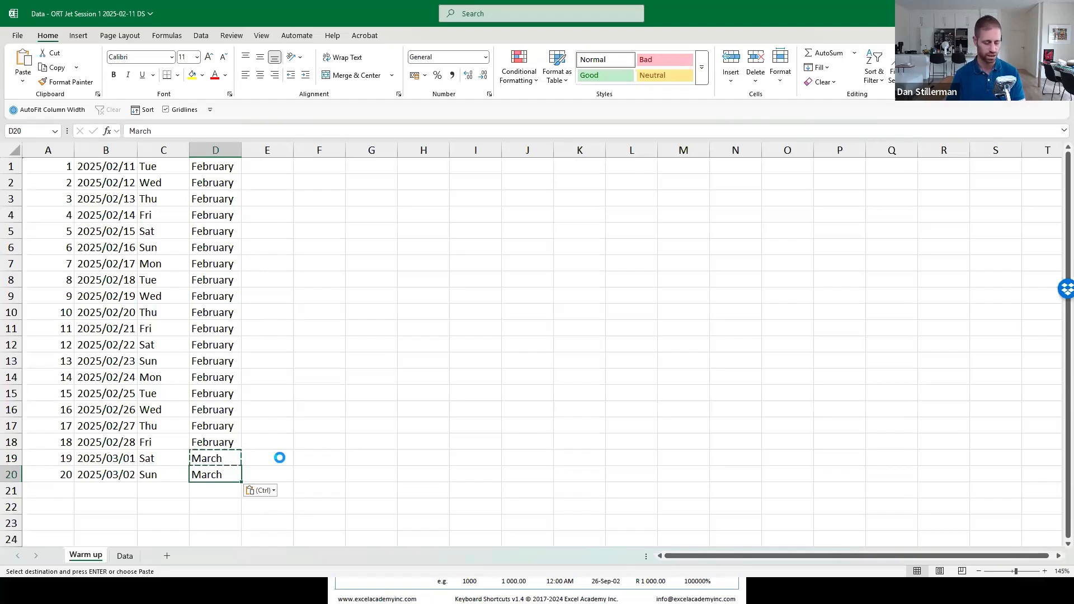
key(ctrl+z)
key(Up)
key(Escape)
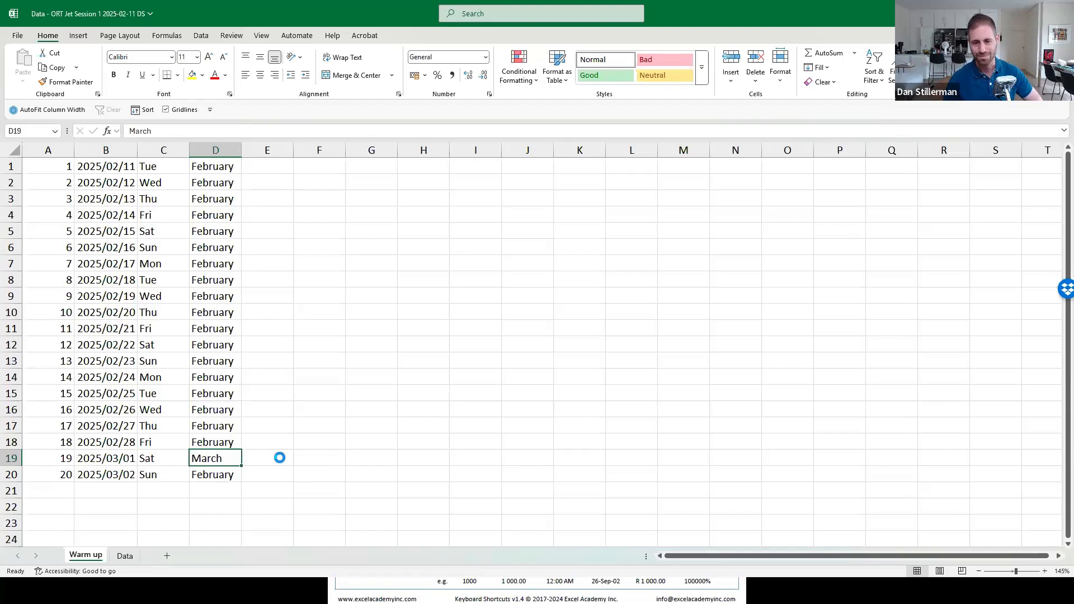
- Fill cell D20 down from the month in the cell directly above it
key(Down)
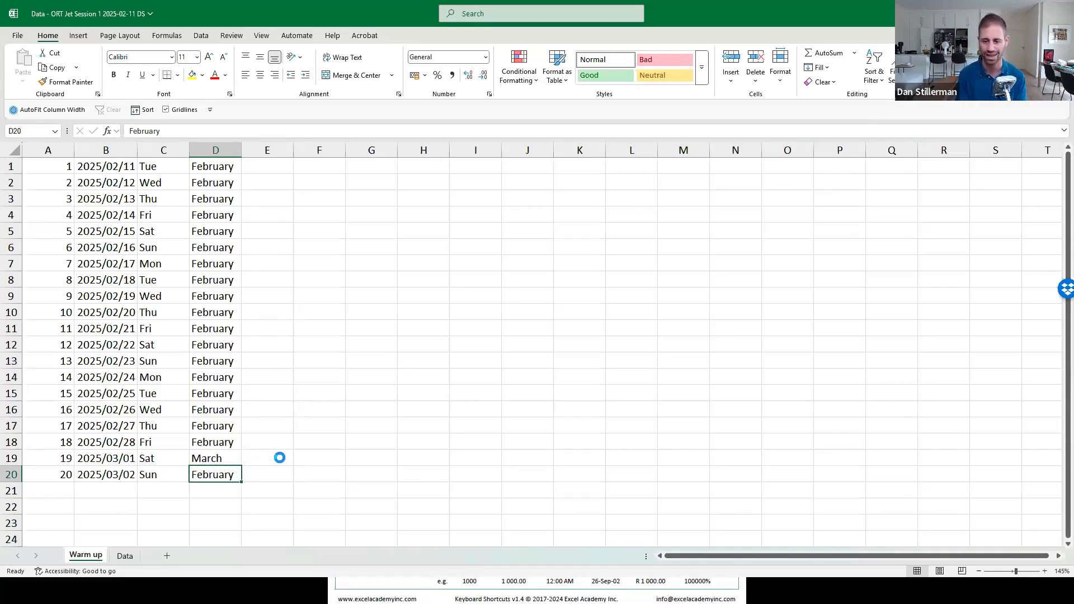
key(ctrl+d)
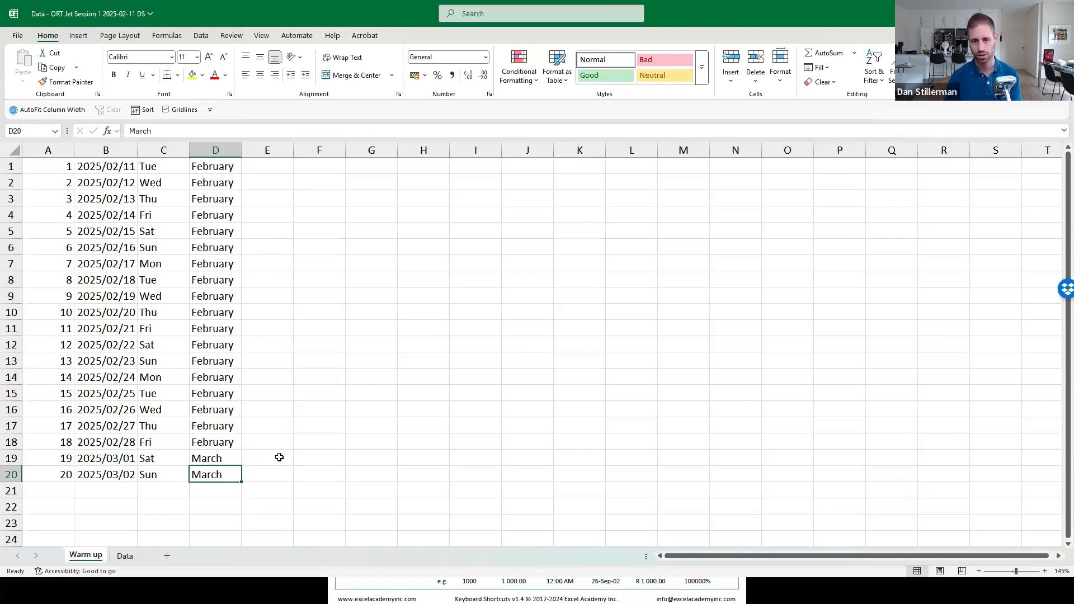
- Jump repeatedly between the first and last filled cells of column D, finishing on D1
key(ctrl+Up)
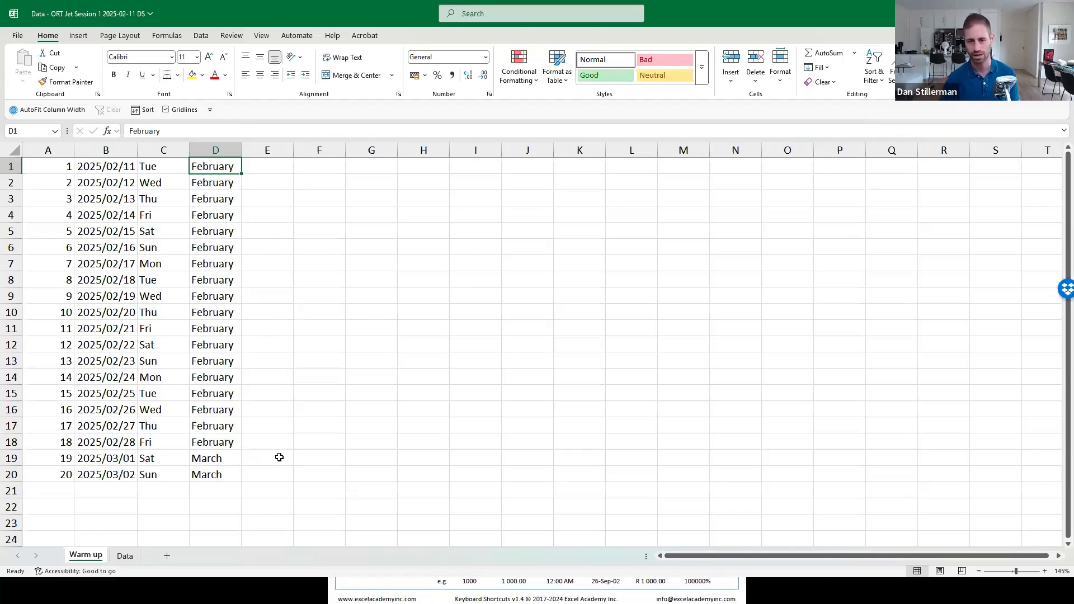
key(ctrl+Down)
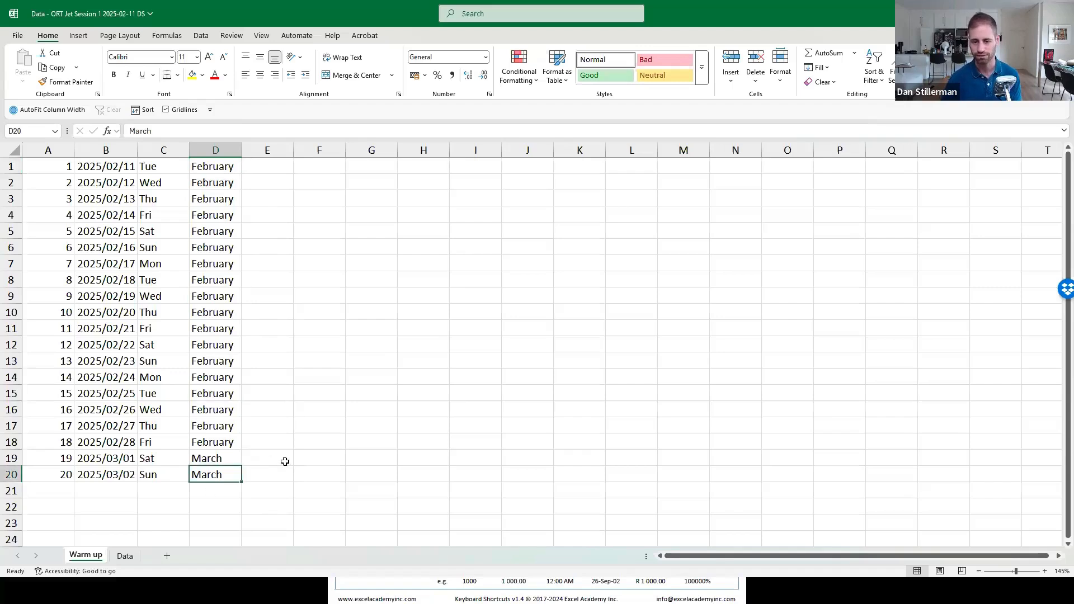
key(ctrl+Up)
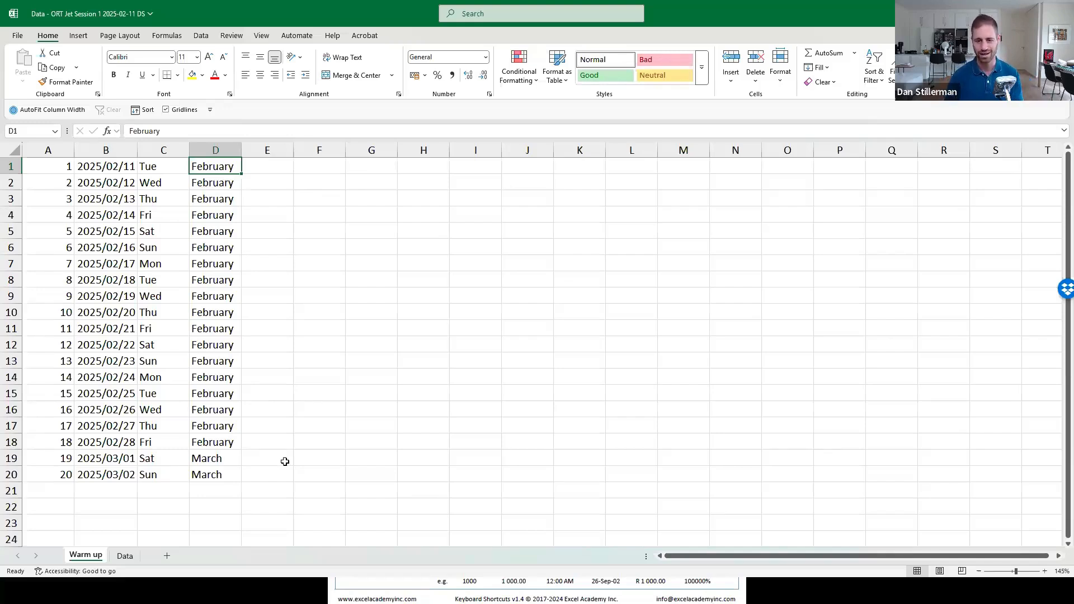
key(ctrl+Down)
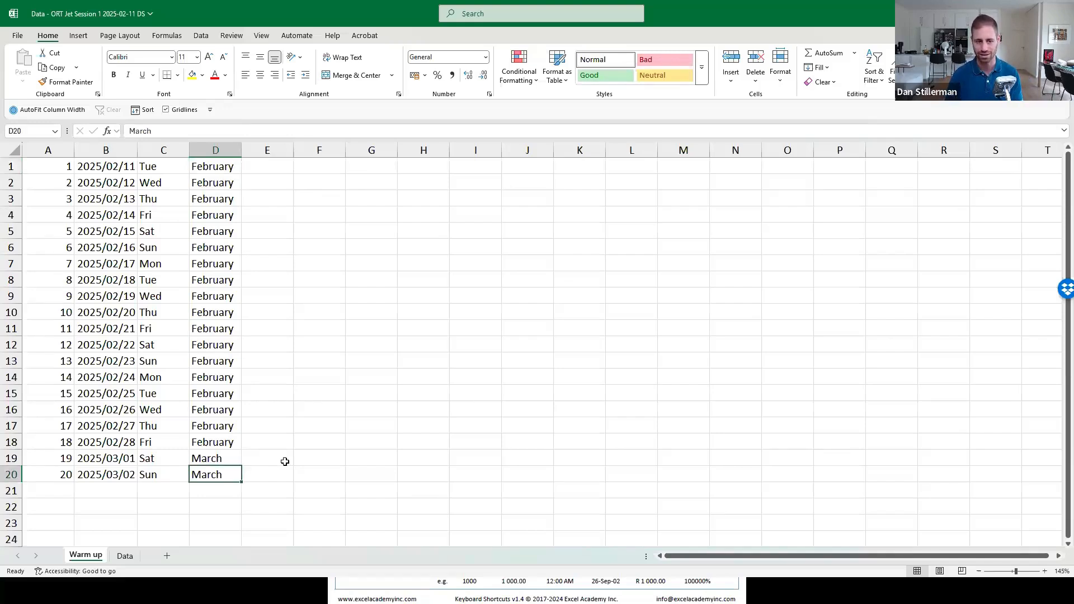
key(ctrl+Up)
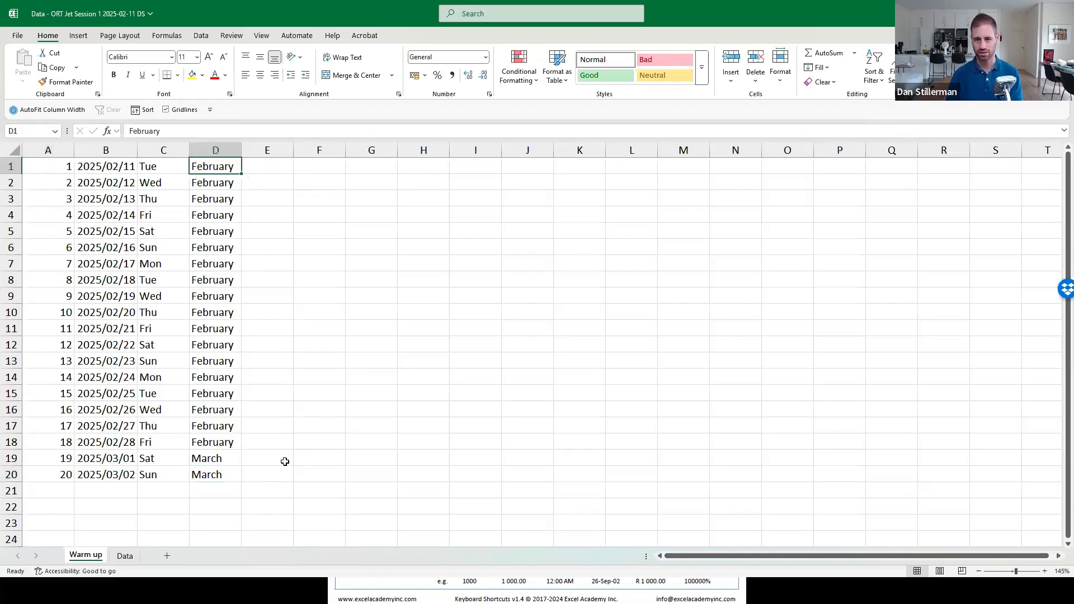
key(ctrl+Down)
key(ctrl+Up)
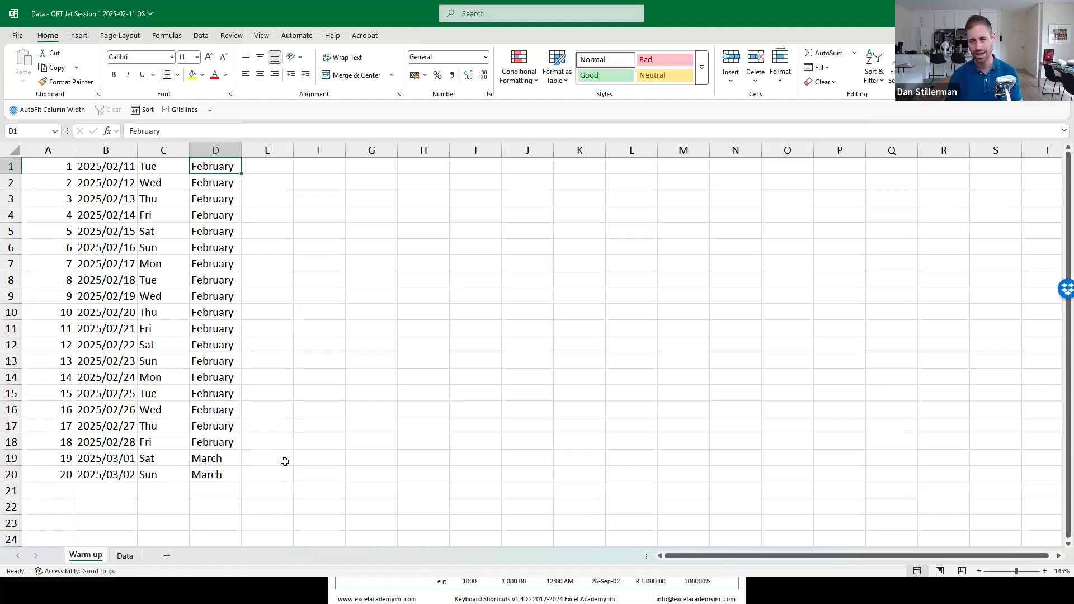
- Extend the selection cell by cell from D1 to D13, and collapse it back to D1
key(shift+Down)
key(shift+Down)
key(shift+Down)
key(shift+Down)
key(shift+Down)
key(shift+Down)
key(shift+Down)
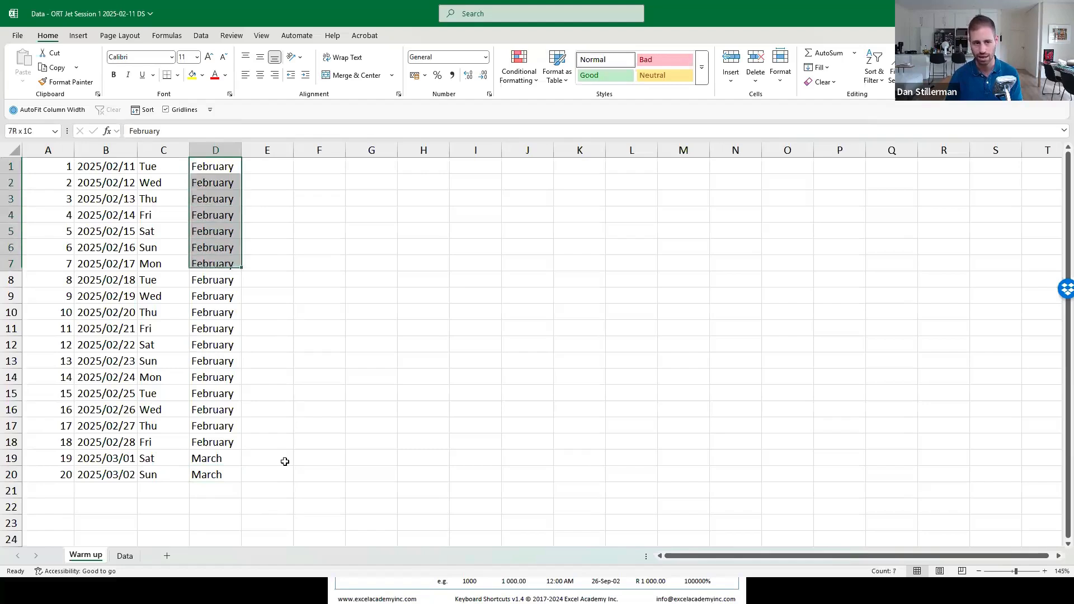
key(shift+Down)
key(shift+Down)
key(shift+Down)
key(shift+Down)
key(shift+Down)
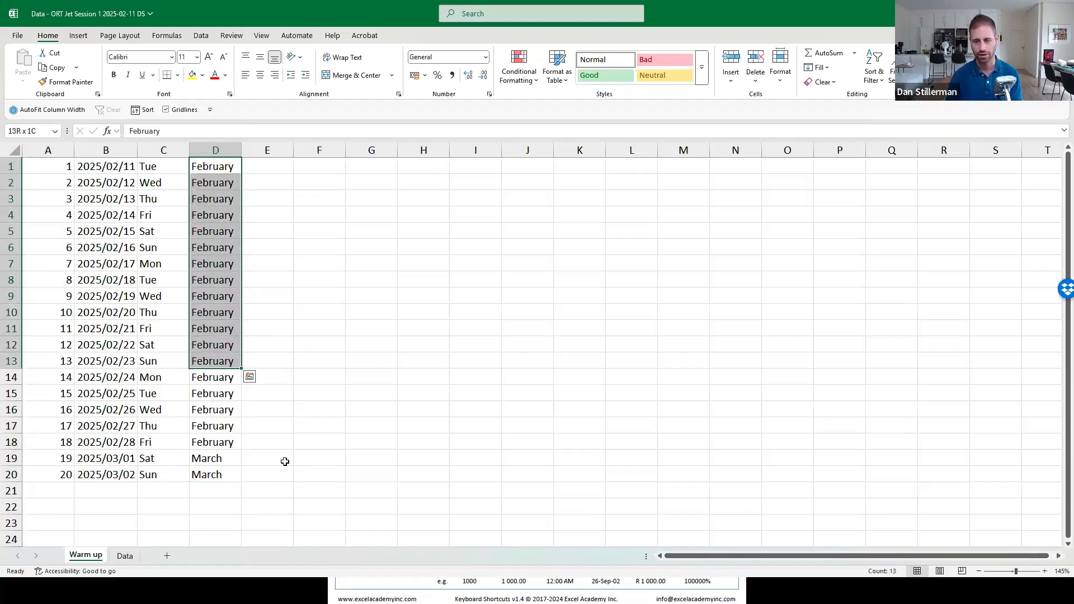
key(Up)
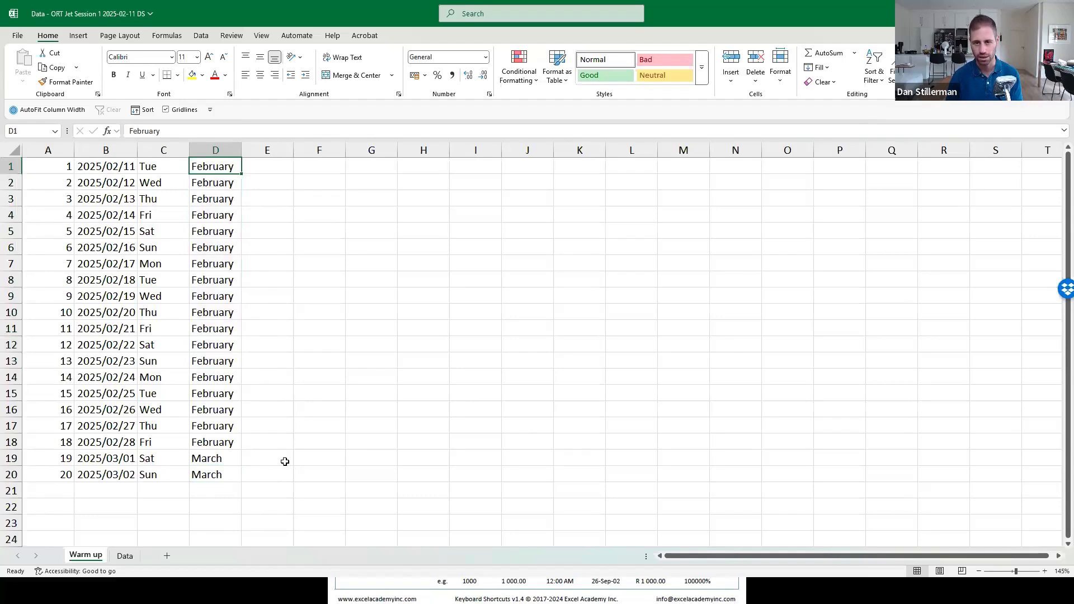
- Extend the selection one cell at a time from D1 to D9, and shrink it back to D1
key(shift+Down)
key(shift+Down)
key(shift+Down)
key(shift+Down)
key(shift+Down)
key(shift+Down)
key(shift+Down)
key(shift+Down)
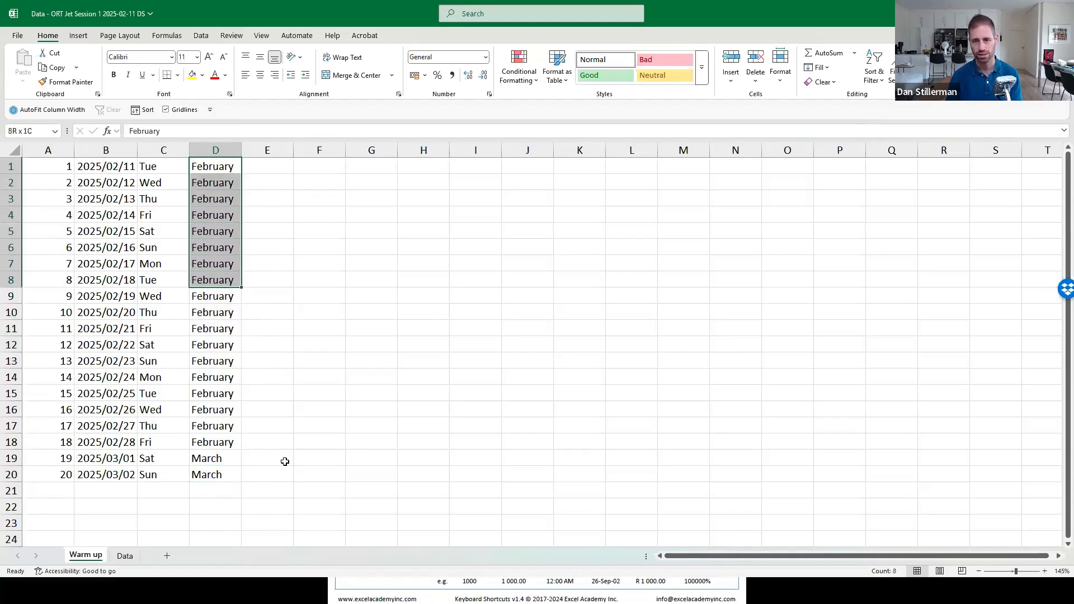
key(shift+Down)
key(shift+Up)
key(shift+Up)
key(shift+Up)
key(shift+Up)
key(shift+Up)
key(shift+Up)
key(shift+Up)
key(shift+Up)
key(shift+Up)
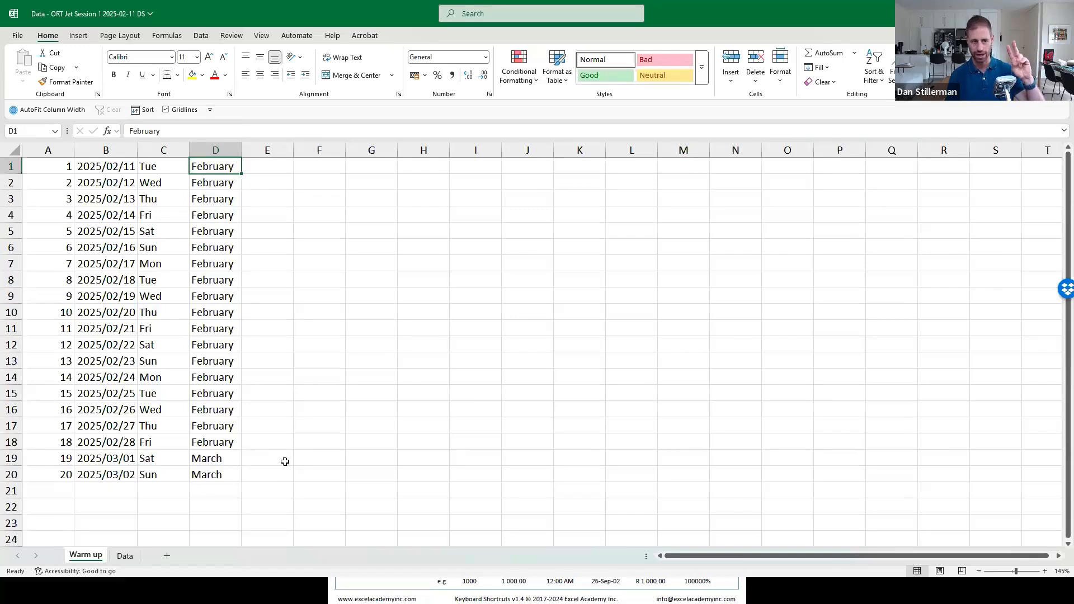
- Fill the D1 month down the whole range D1:D20, undo the fill, and reselect D1
key(ctrl+shift+Down)
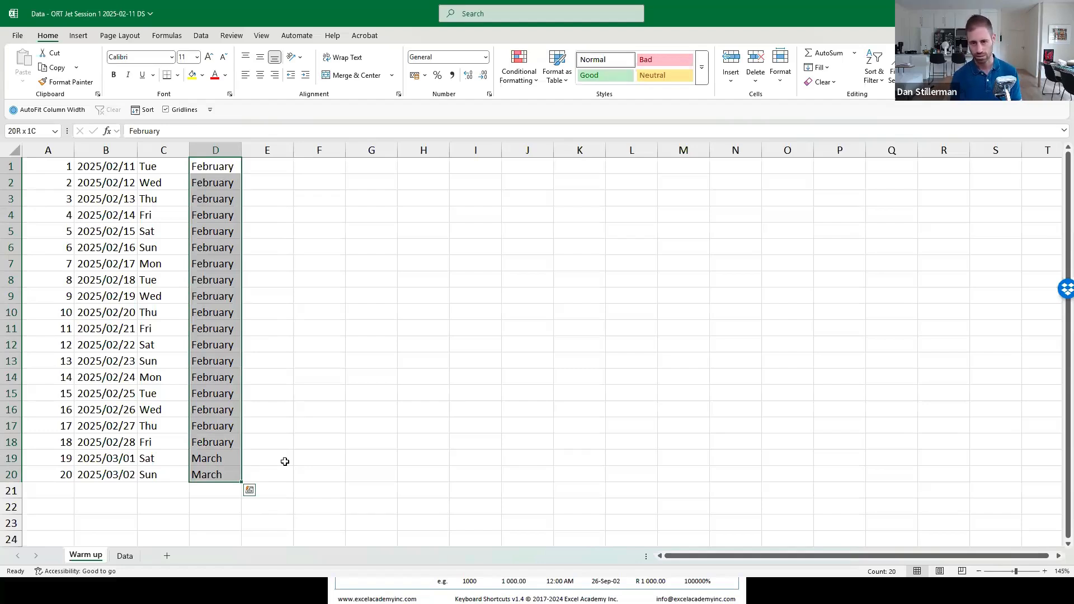
key(ctrl+d)
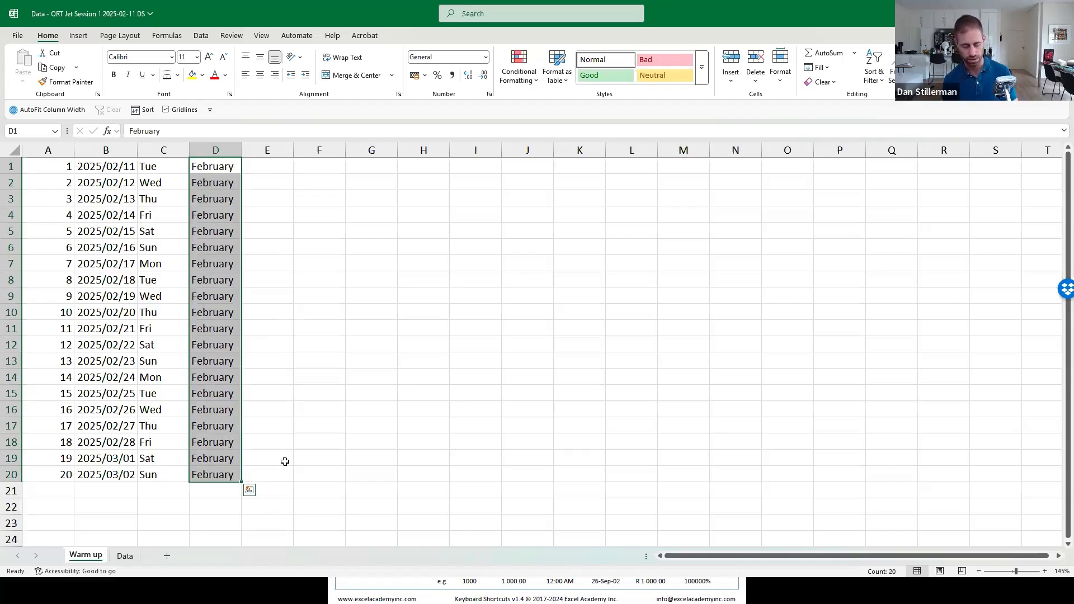
key(ctrl+z)
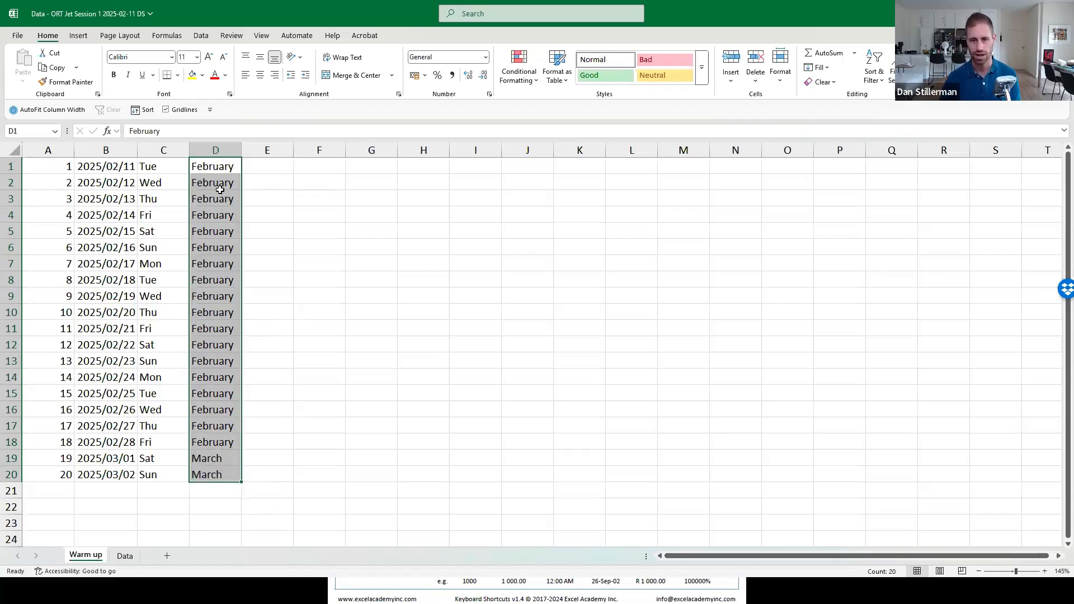
click(216, 166)
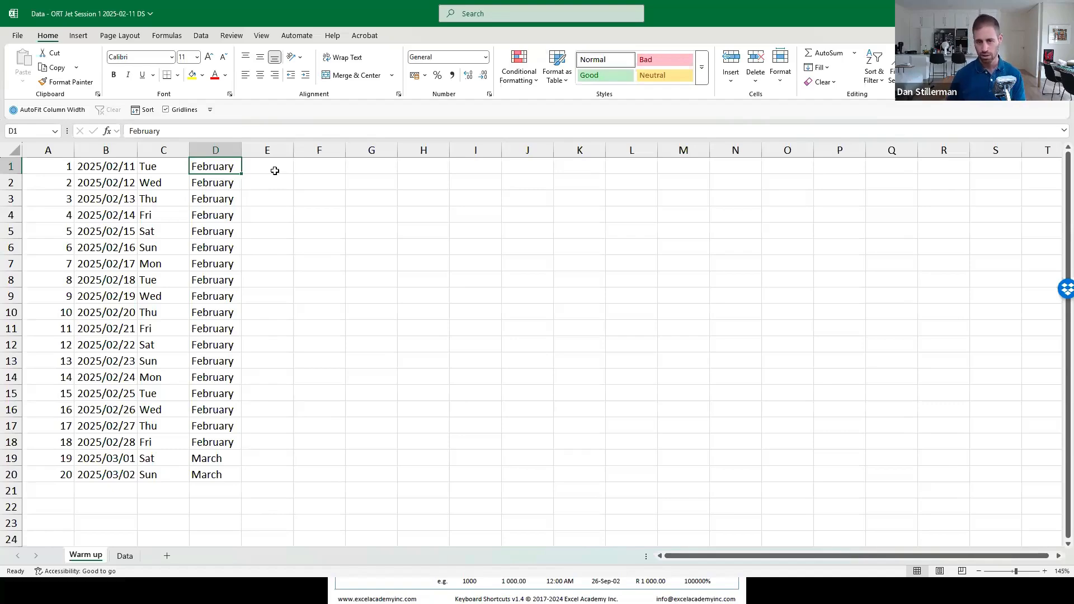
- Move to cell C4, consult the Select Data section of the Excel Academy shortcuts sheet, and return to the Excel workbook
key(Left)
key(Left)
key(Left)
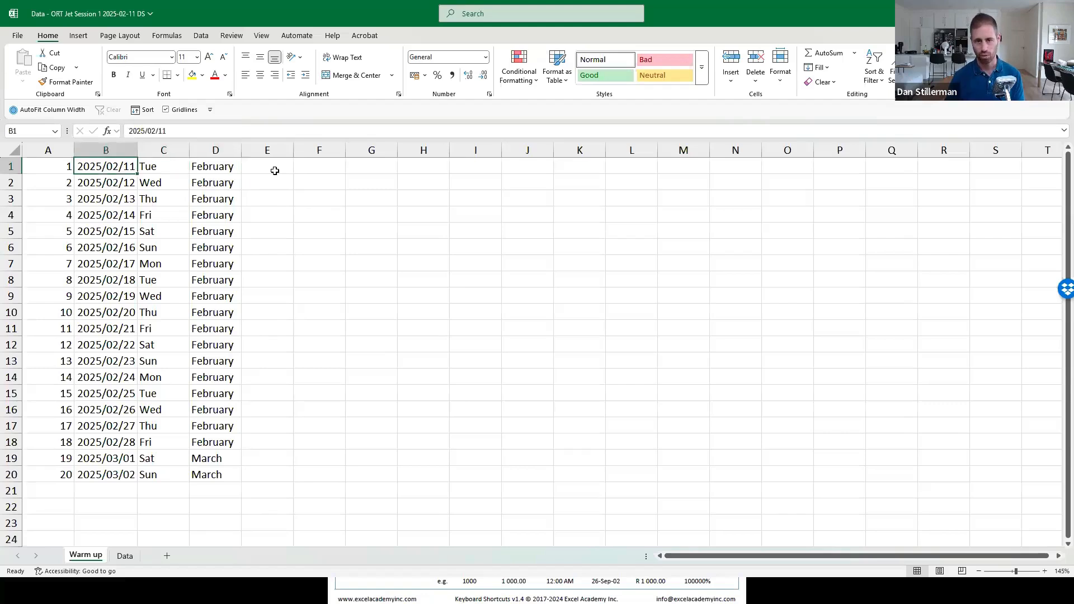
key(Right)
key(Right)
key(Down)
key(Down)
key(Down)
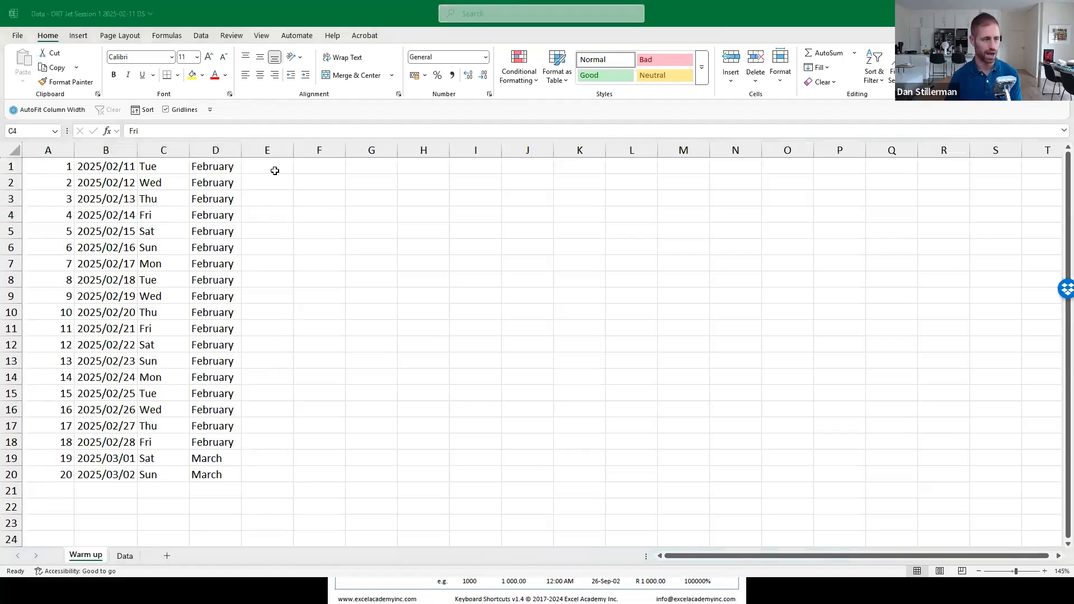
key(alt+Tab)
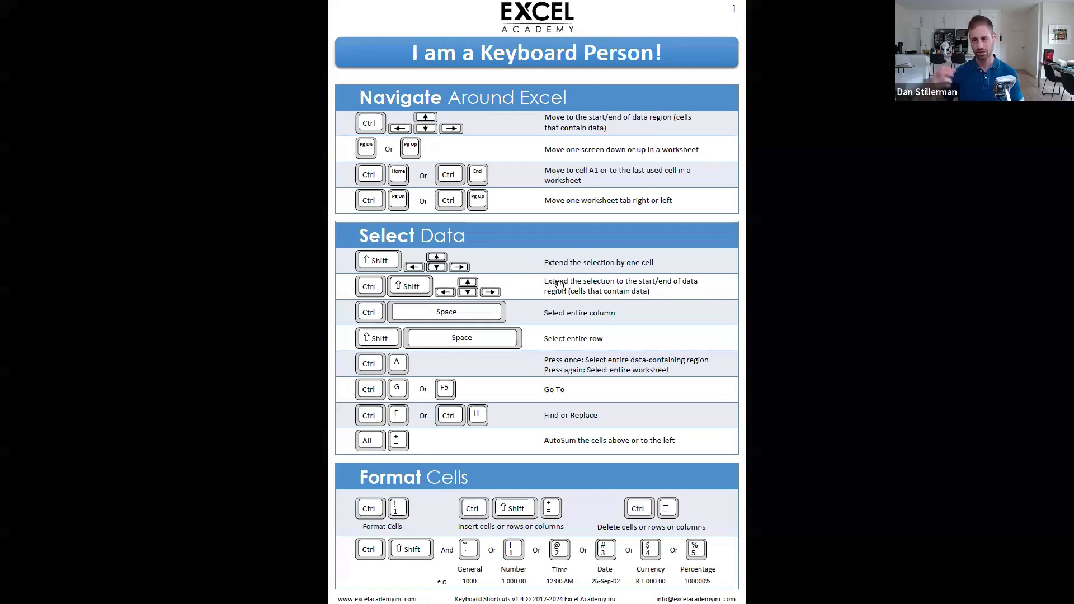
key(alt+Tab)
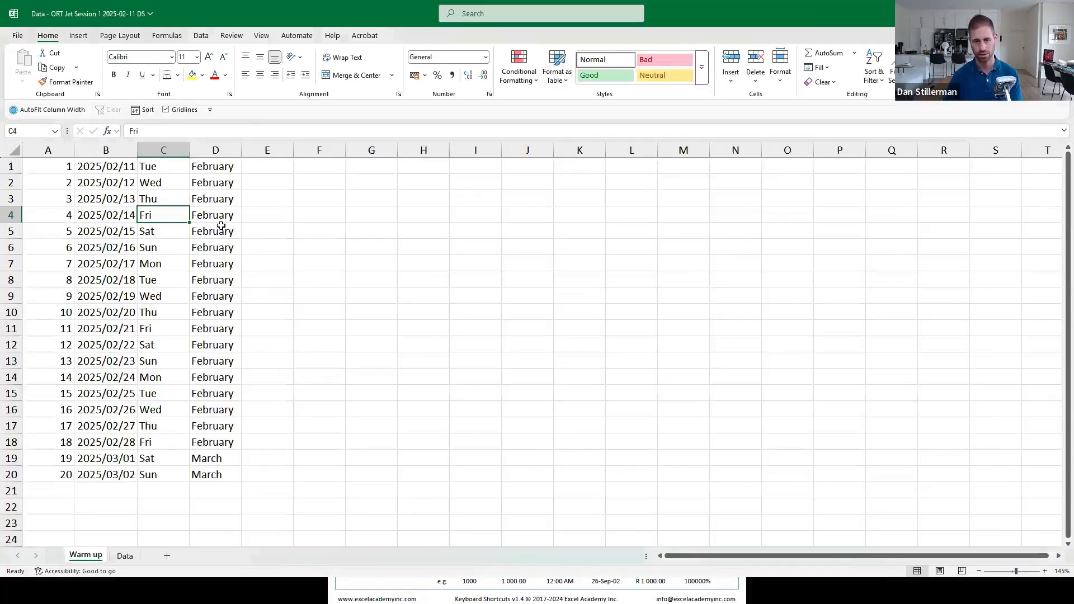
- Extend the selection from C4 to the end of the column C data, and move to cell C5
key(ctrl+shift+Down)
key(Up)
key(Down)
key(Down)
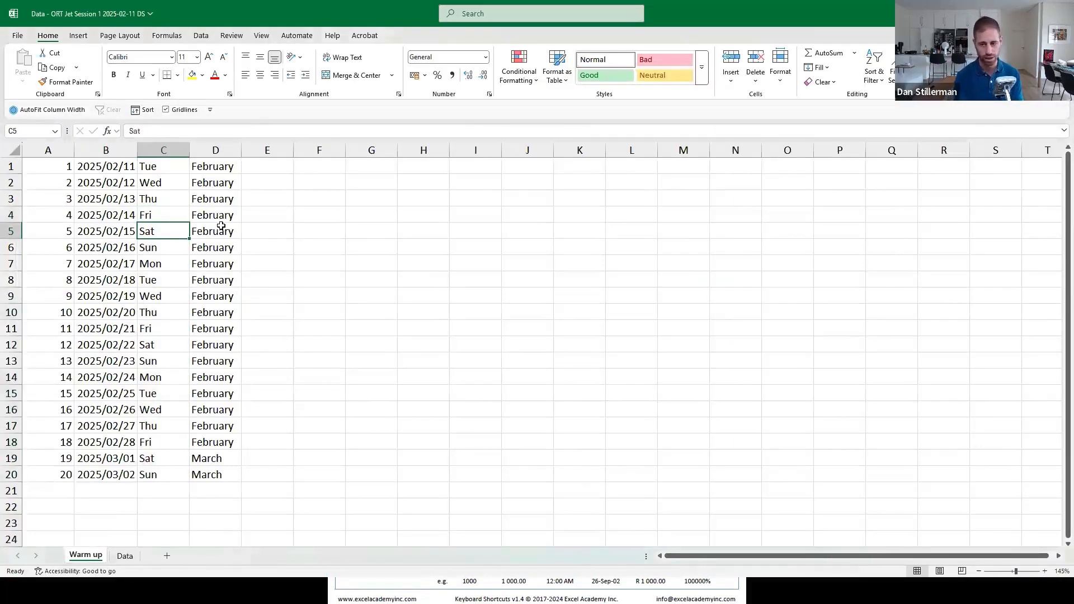
- Select the whole data region from C5 and from C8, expand to the entire worksheet, and deselect to cell C7
key(ctrl+a)
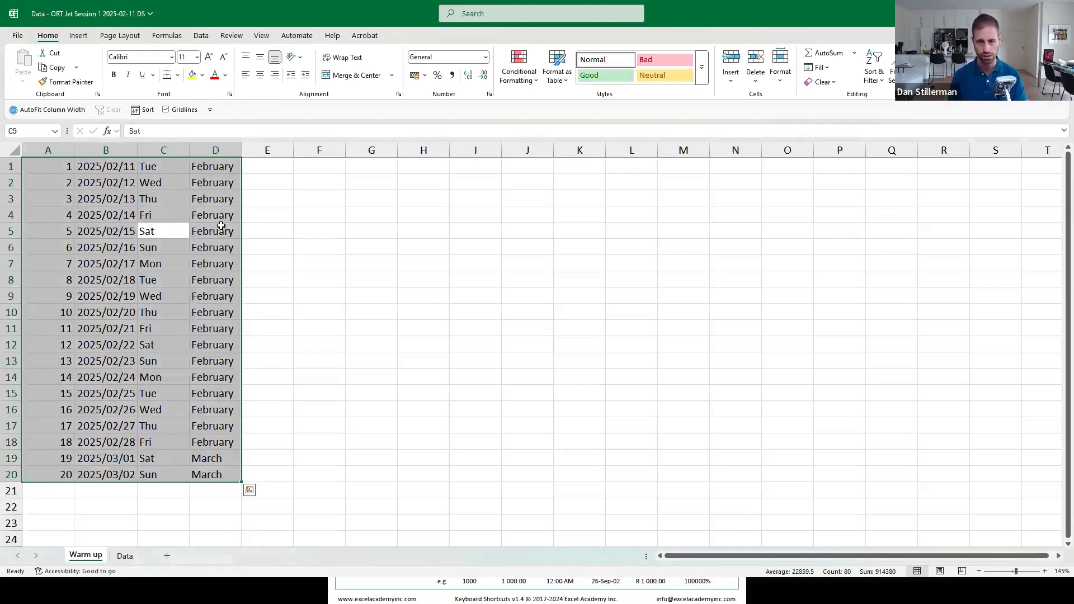
key(Down)
key(Down)
key(Down)
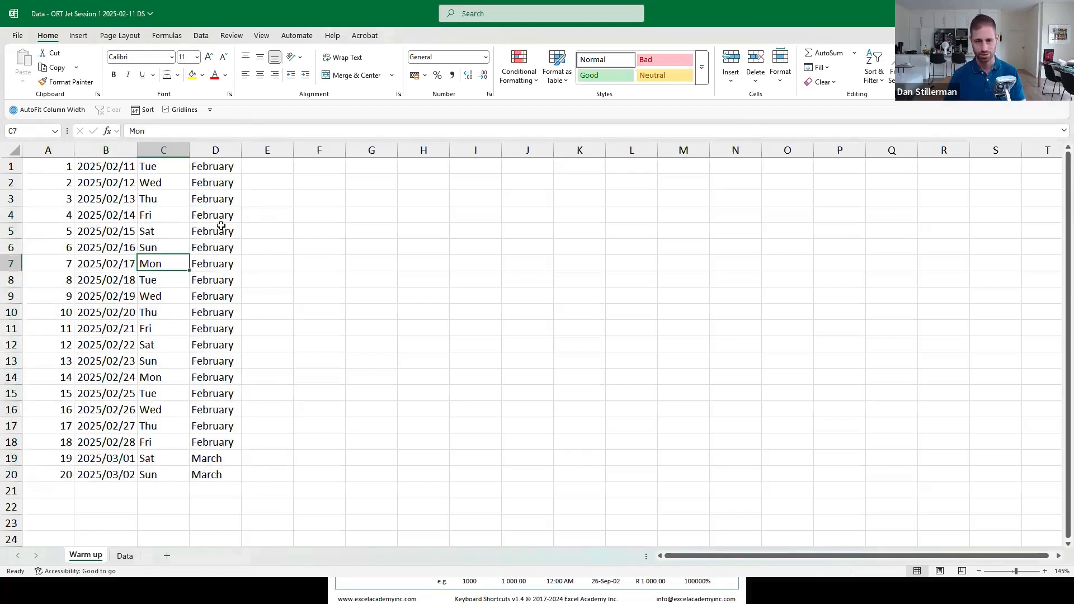
key(ctrl+a)
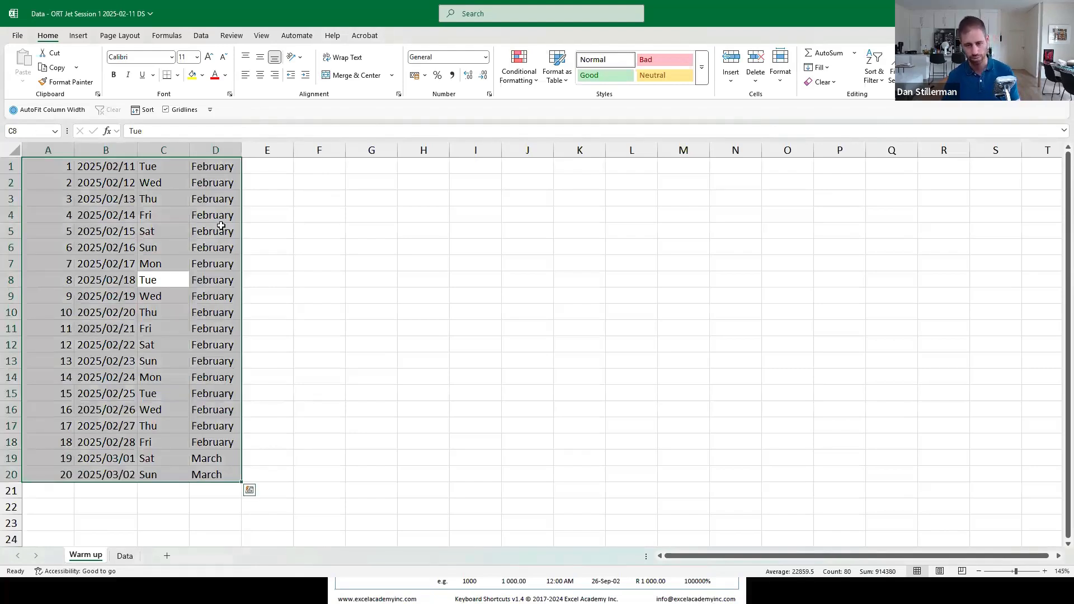
key(ctrl+a)
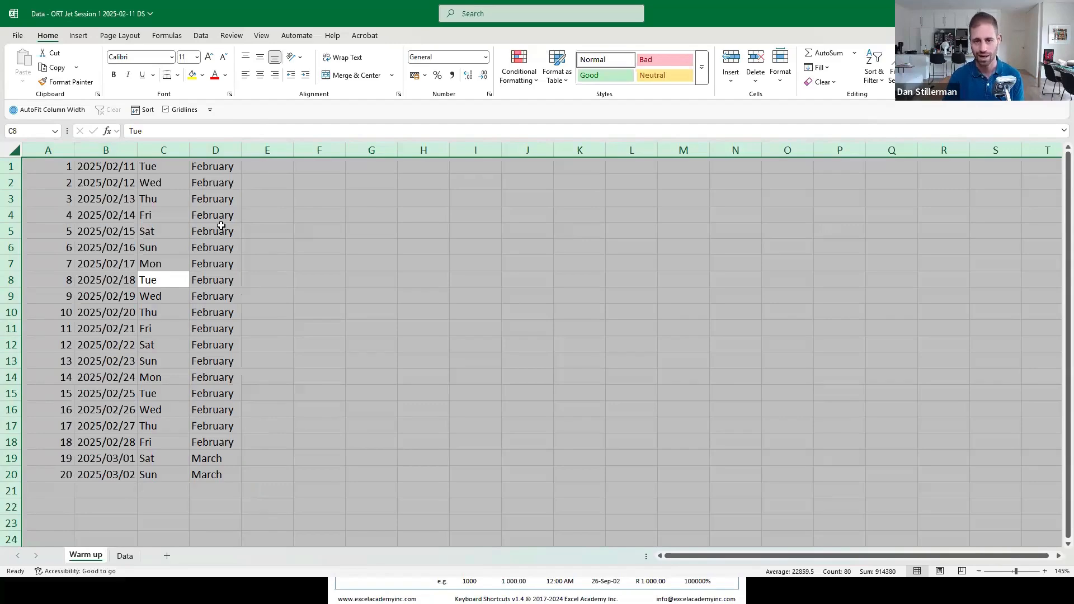
key(Up)
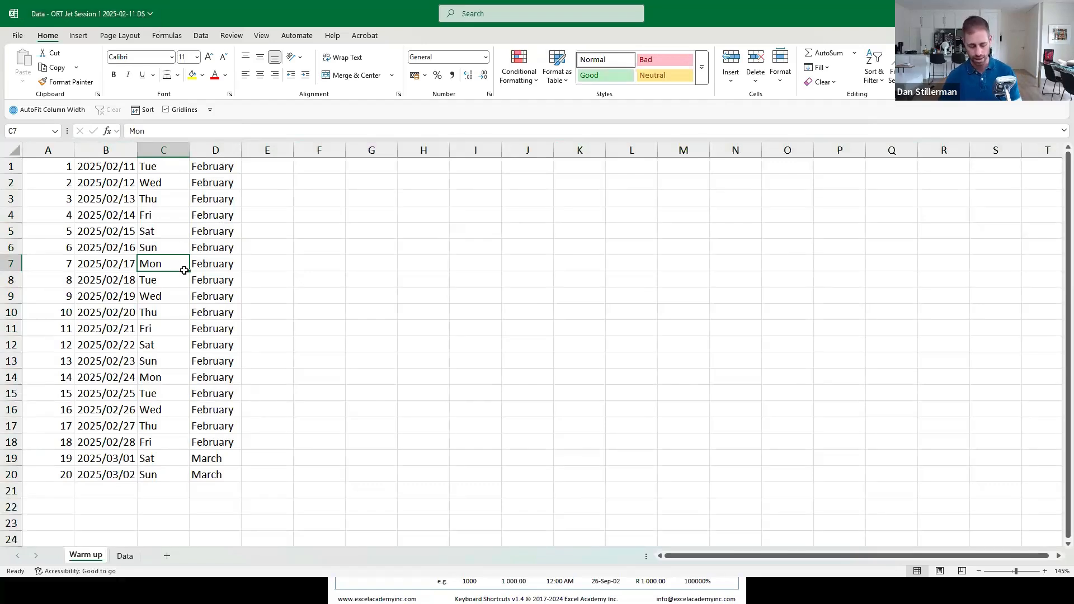
- Save the workbook
key(ctrl+s)
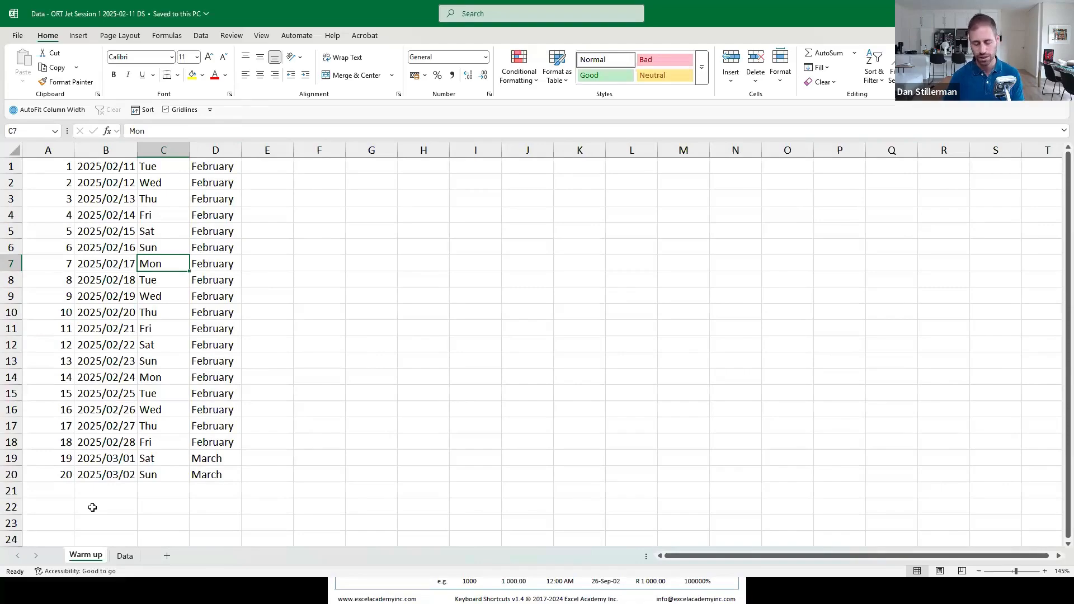
- Switch back and forth between the Warm up and Data worksheets, finishing on the Data sheet
click(124, 556)
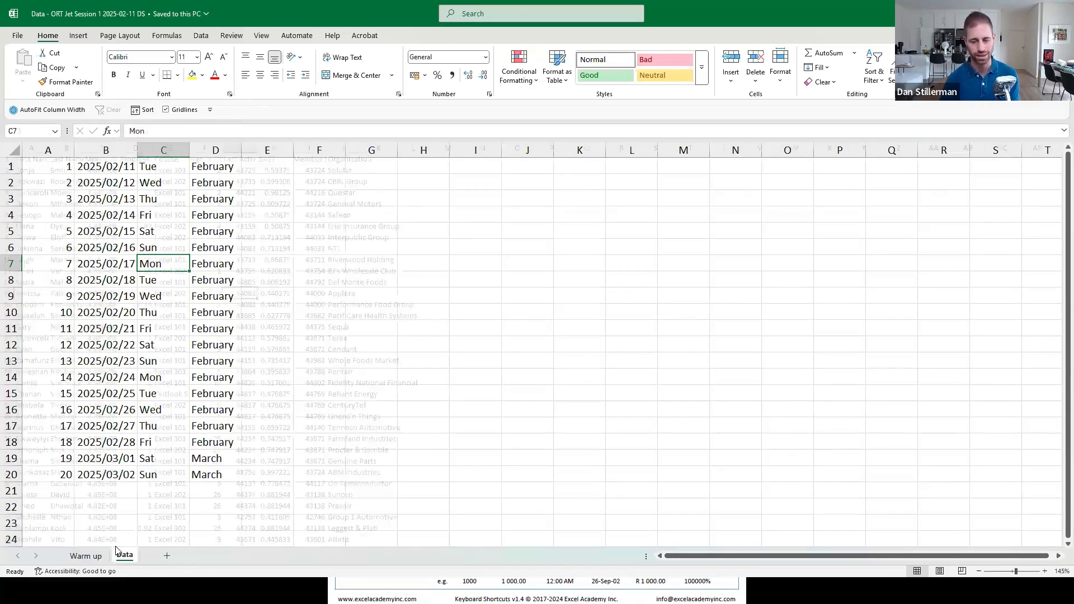
click(90, 560)
click(124, 559)
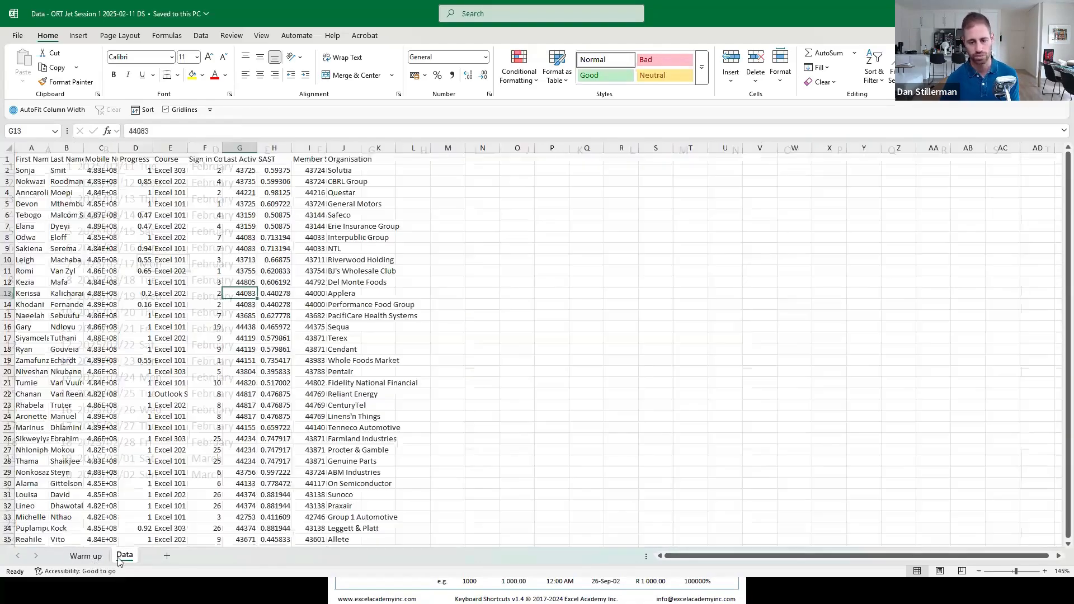
click(97, 559)
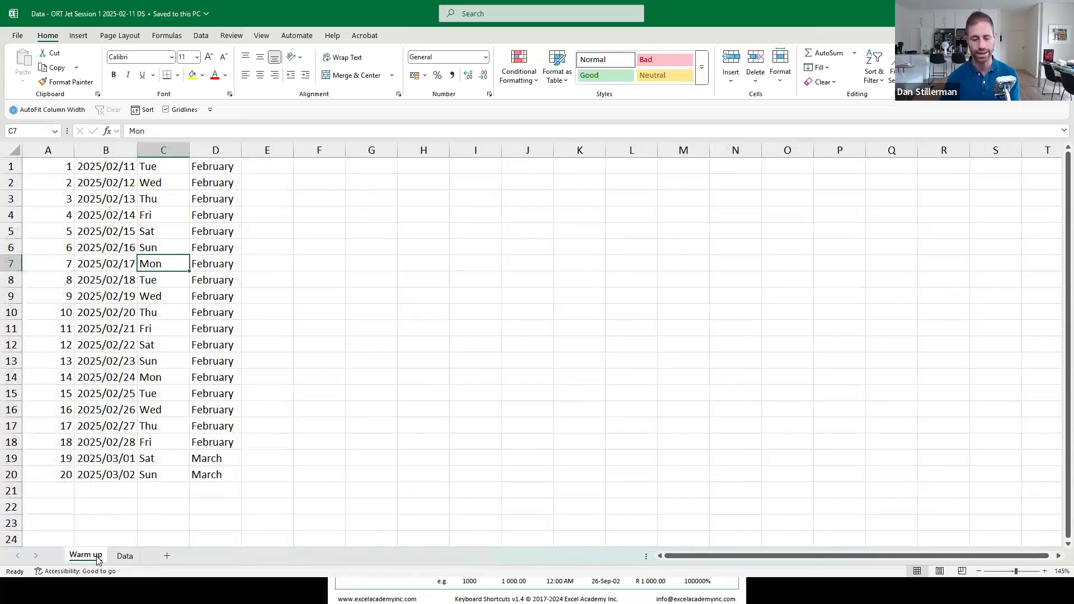
key(ctrl+Page_Down)
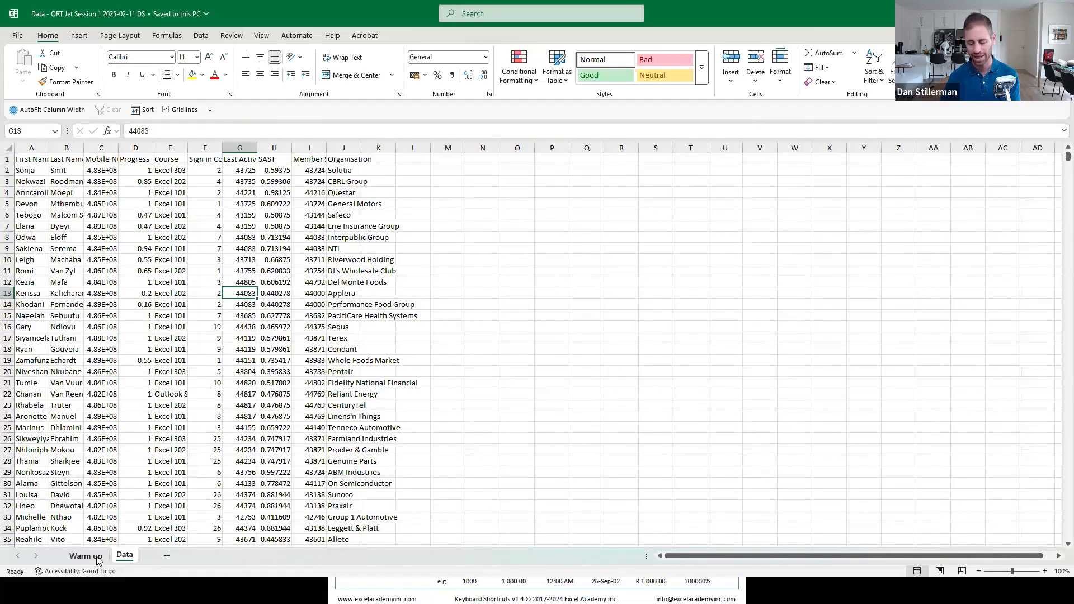
click(97, 556)
key(ctrl+Page_Down)
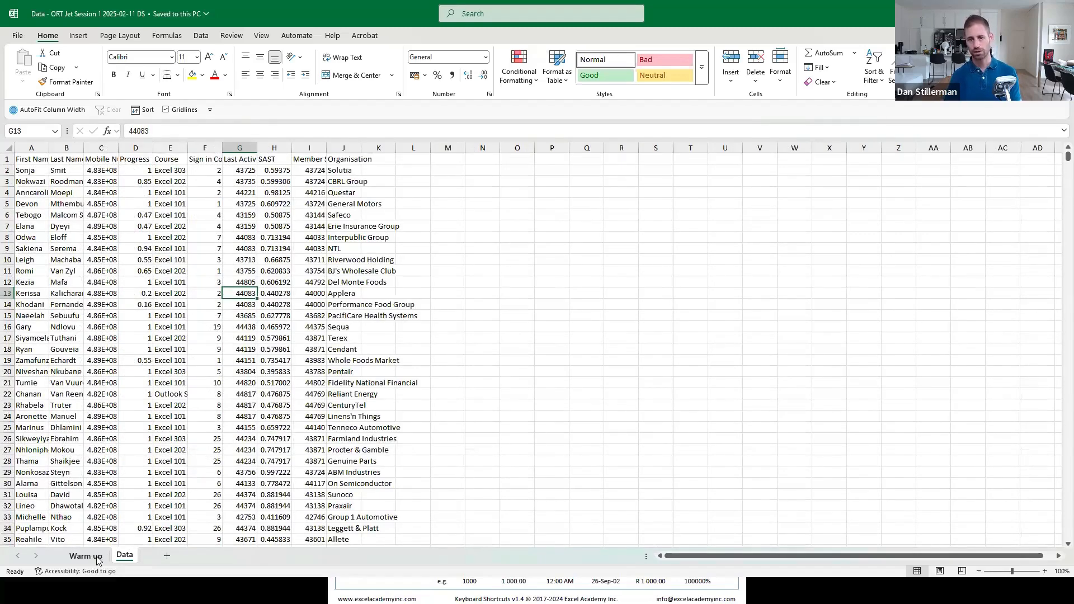
- Switch to the web browser showing the WeTransfer page and open two new blank tabs
key(alt+Tab)
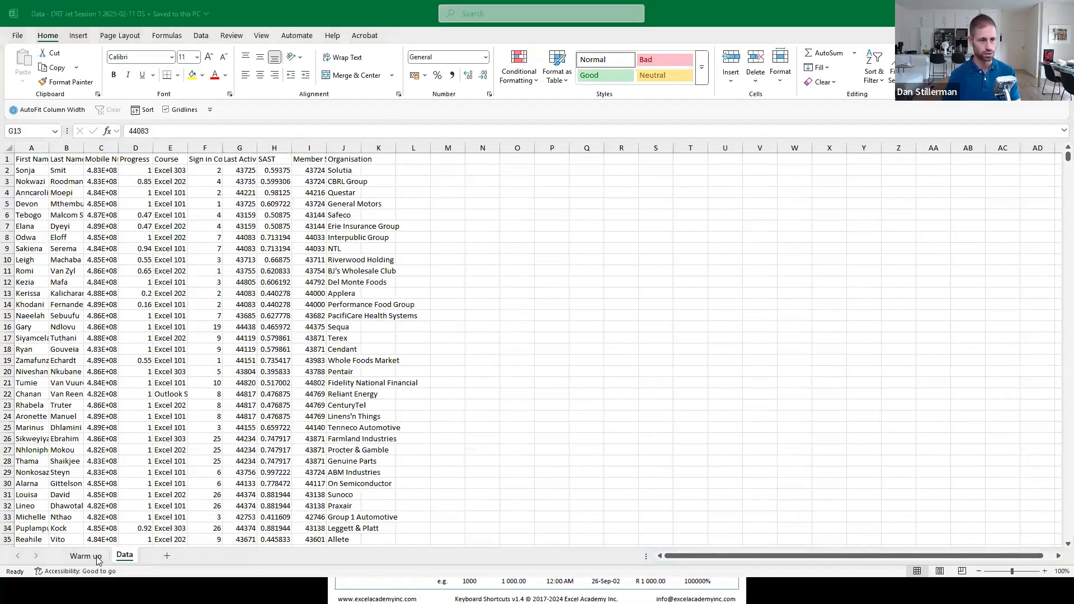
key(alt+Tab)
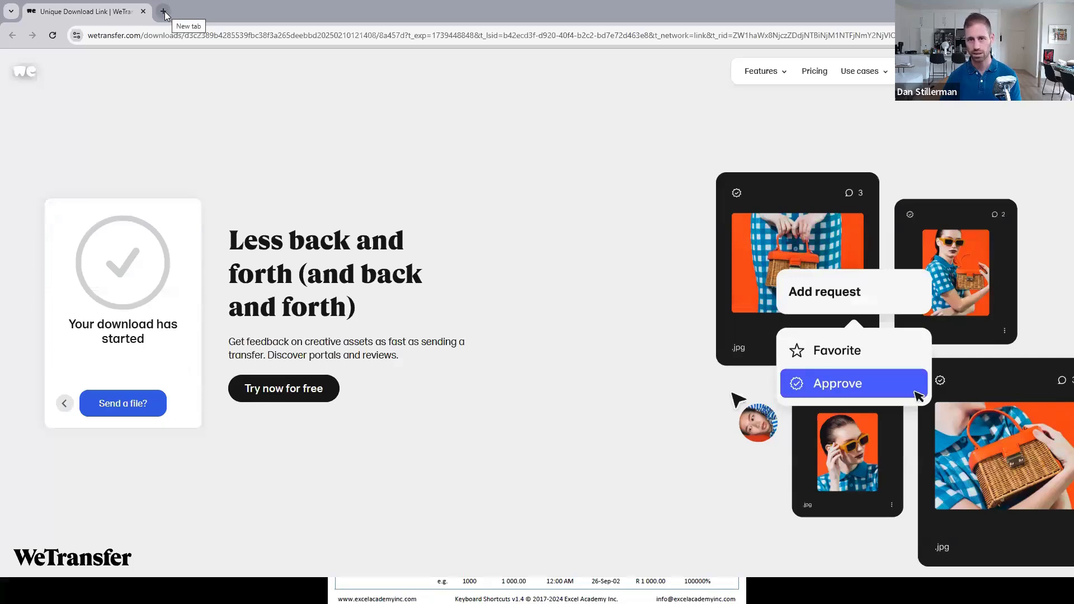
click(164, 11)
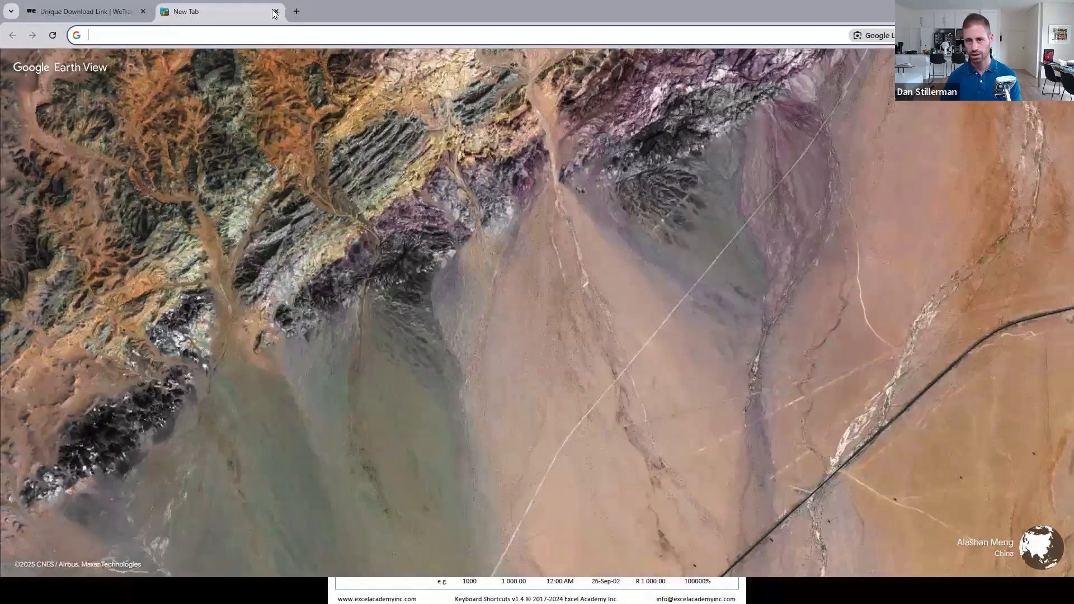
key(ctrl+t)
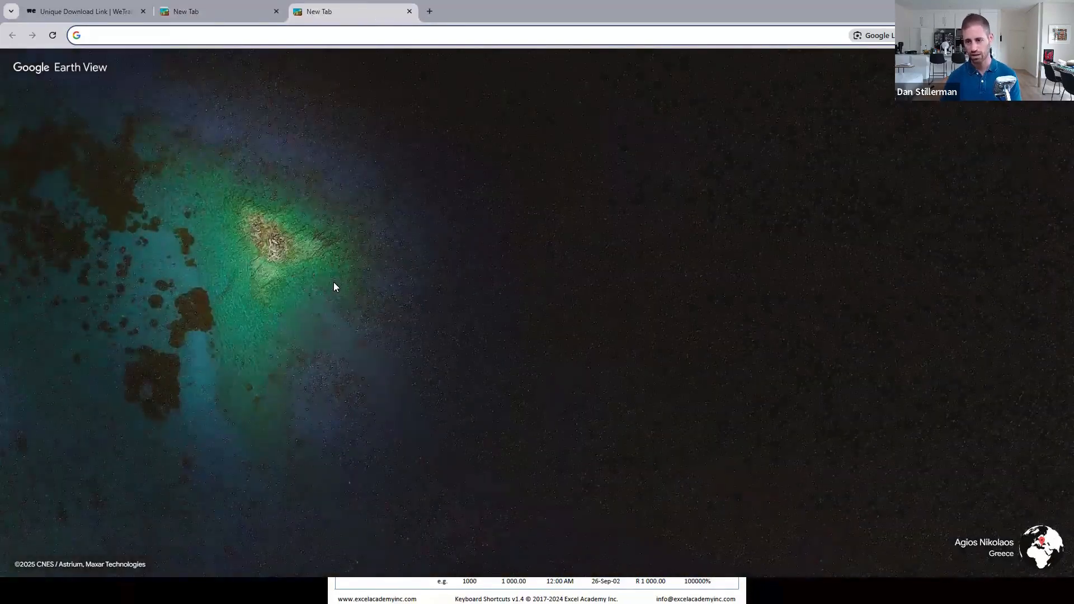
- Cycle backward and forward through the three open browser tabs, ending on the WeTransfer page
key(ctrl+shift+Tab)
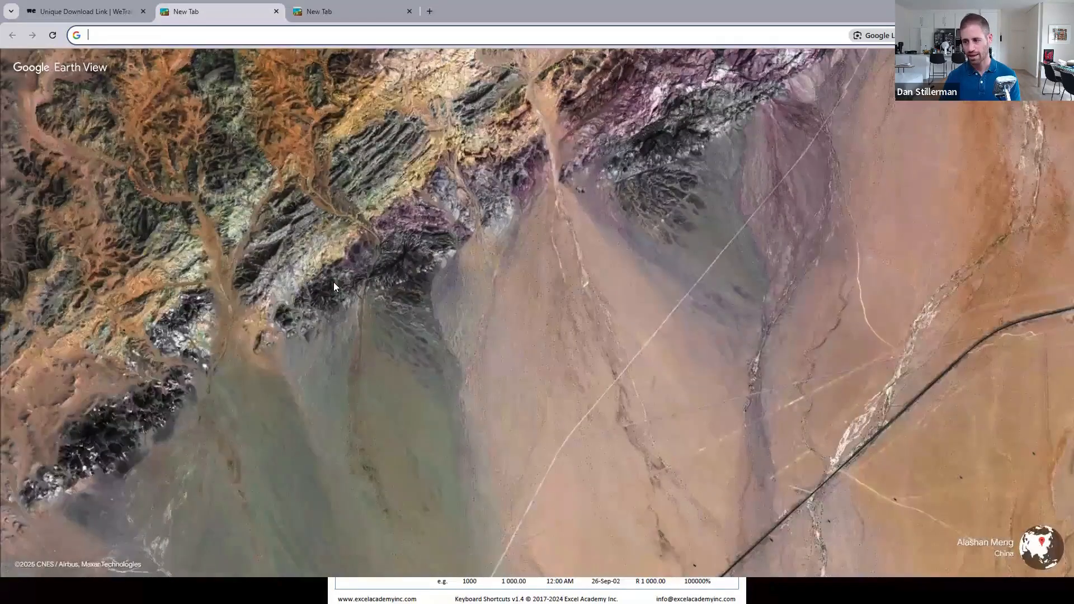
key(ctrl+shift+Tab)
key(ctrl+Tab)
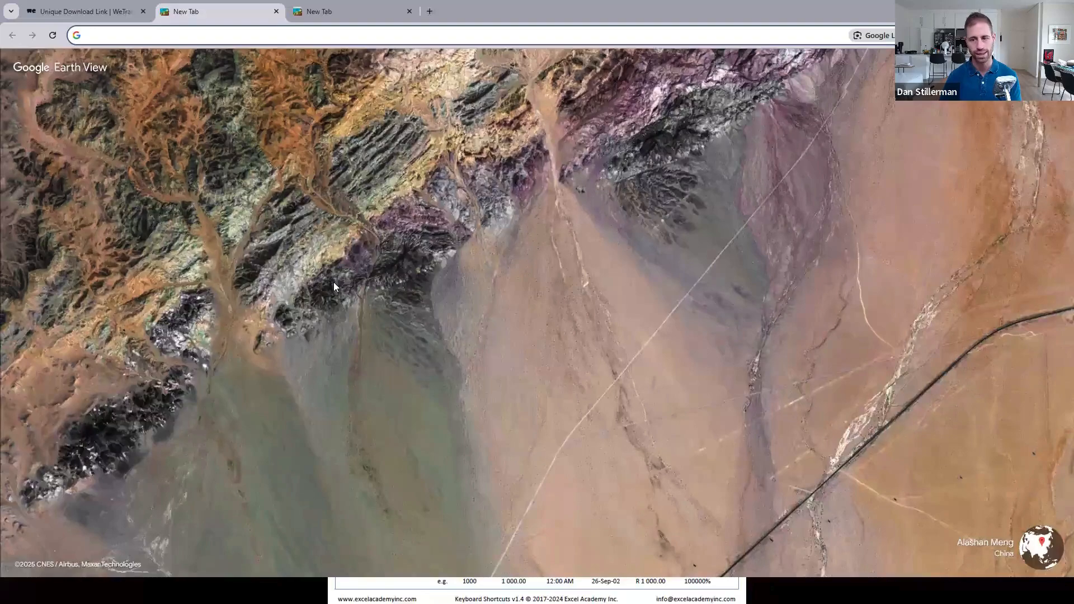
key(ctrl+Tab)
key(ctrl+shift+Tab)
key(ctrl+shift+Tab)
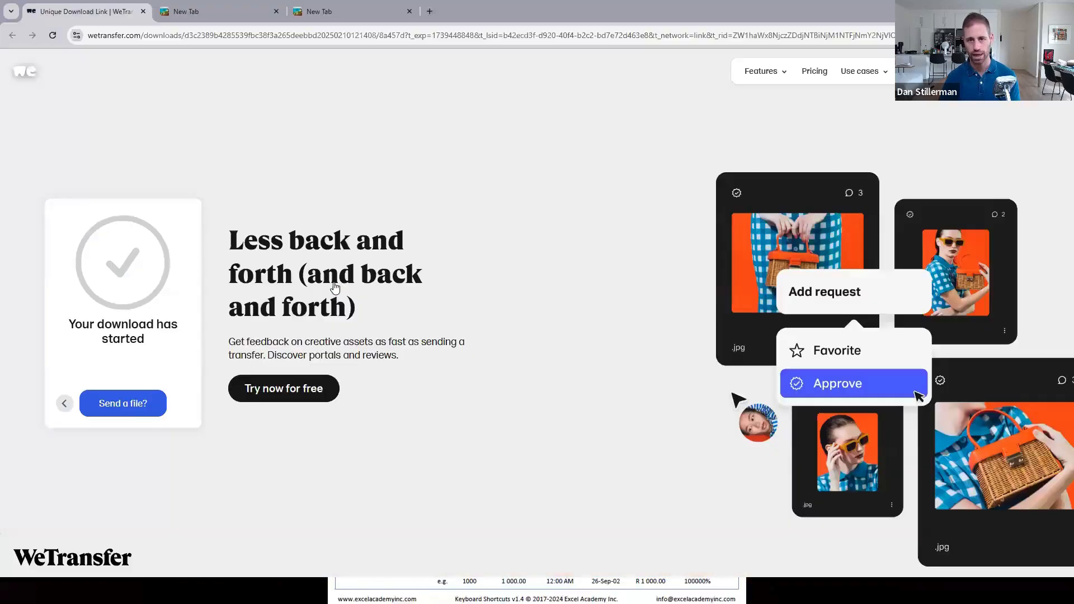
key(ctrl+Tab)
key(ctrl+Tab)
key(ctrl+shift+Tab)
key(ctrl+shift+Tab)
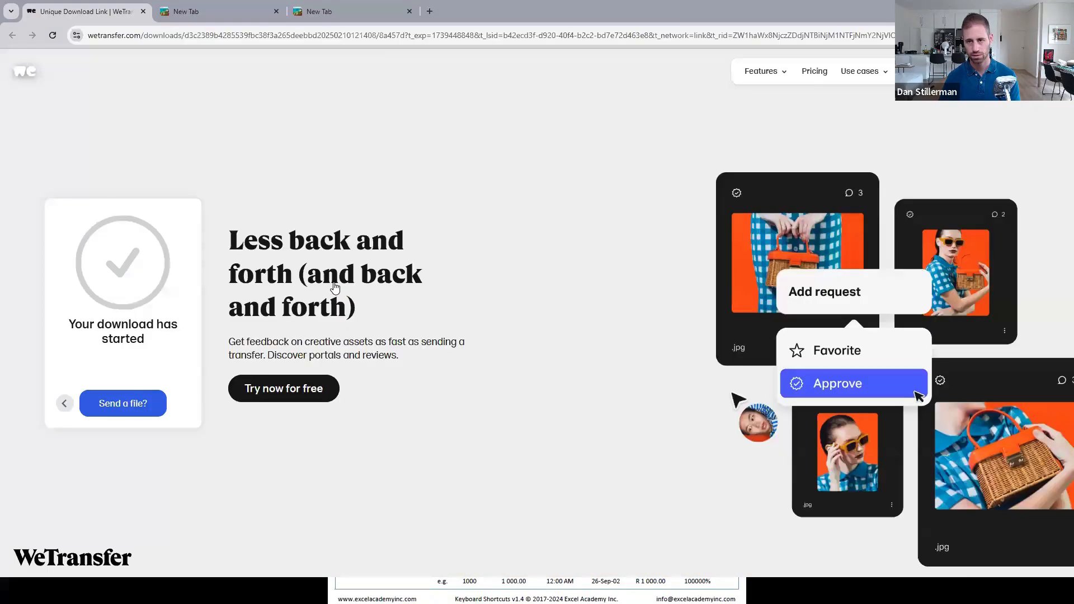
- Return to the Excel workbook, consult the Navigate Around Excel section of the shortcuts sheet, and switch back to the workbook
key(alt+Tab)
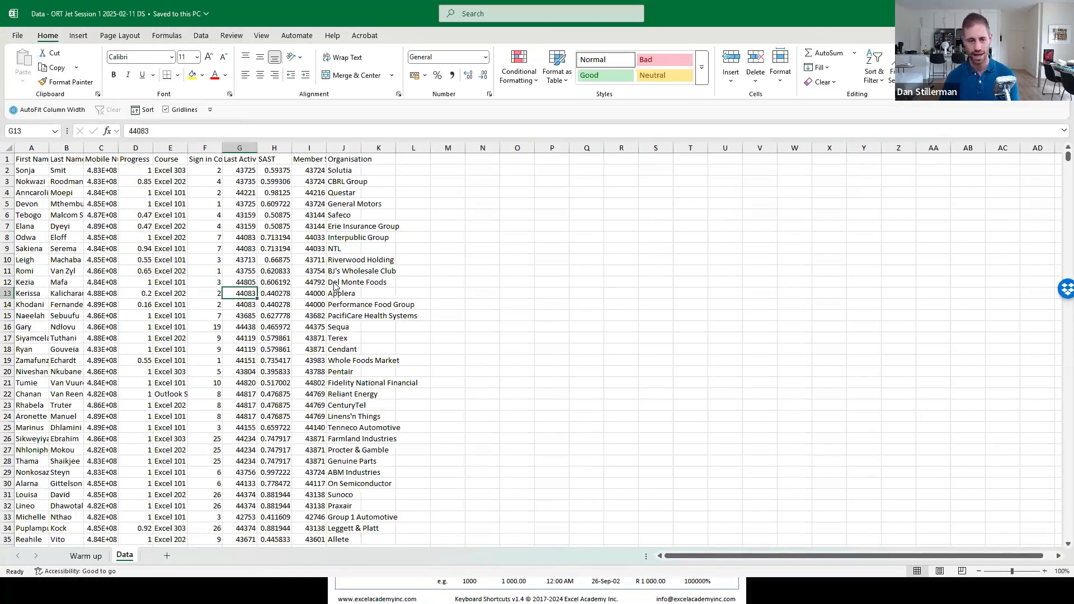
key(alt+Tab)
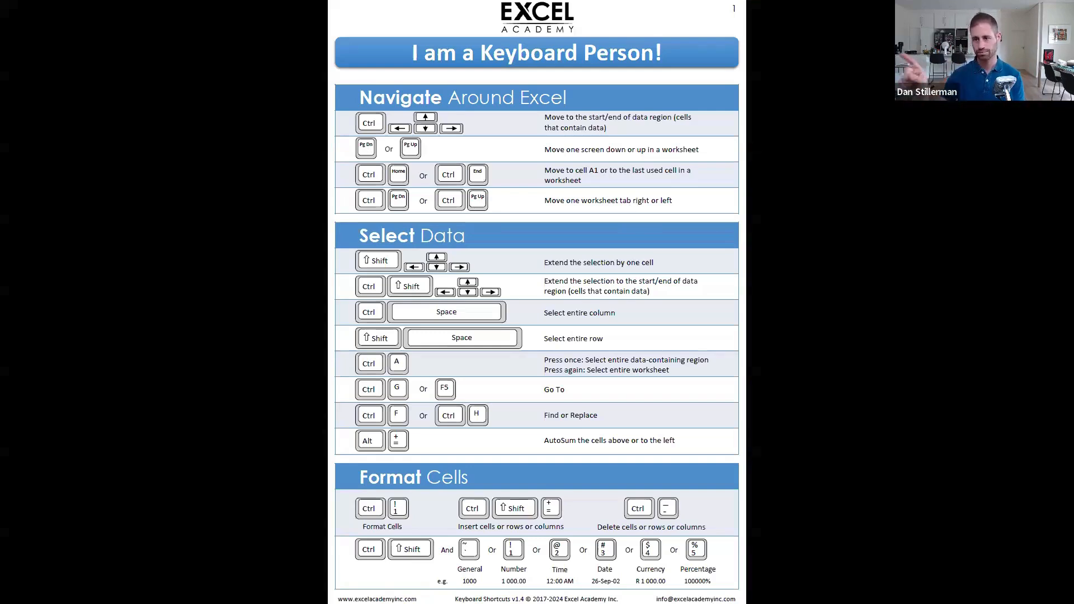
key(alt+Tab)
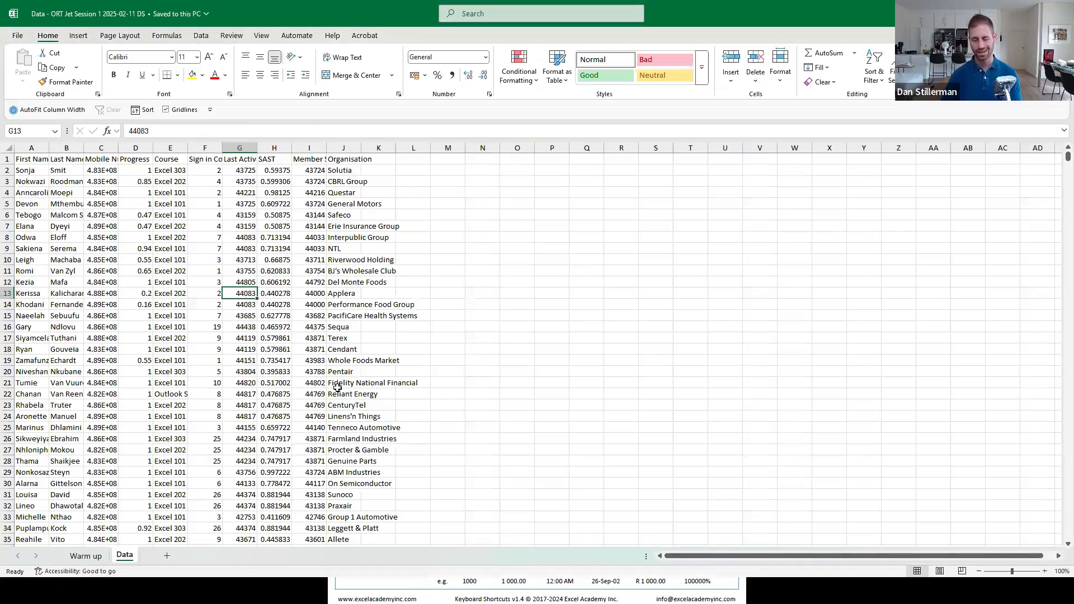
- On the Warm up sheet, jump repeatedly between the last used cell D20 and cell A1, finishing at A1
click(85, 556)
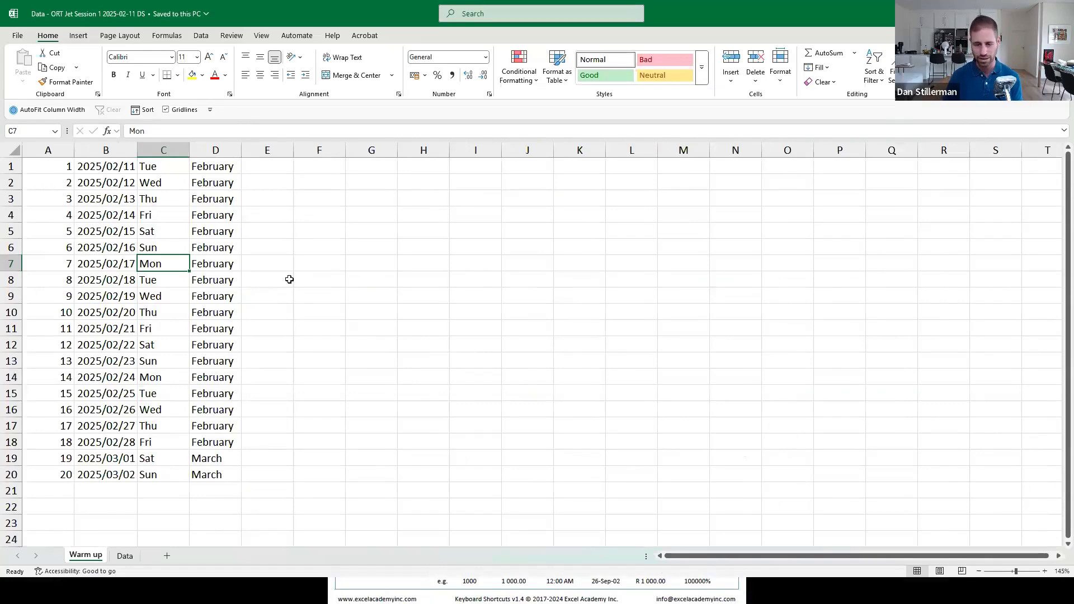
key(ctrl+End)
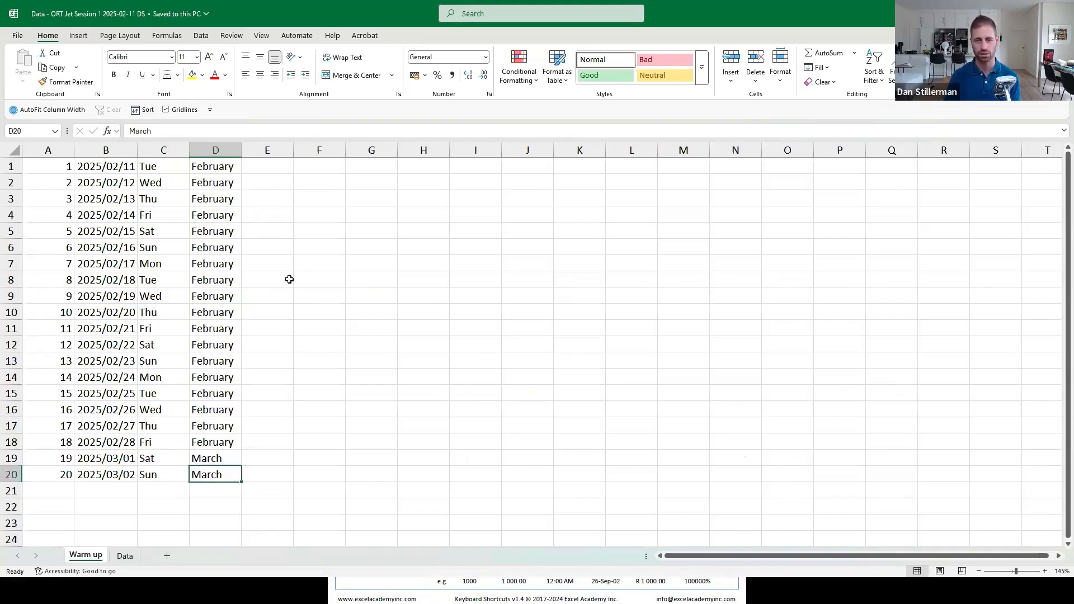
key(ctrl+Home)
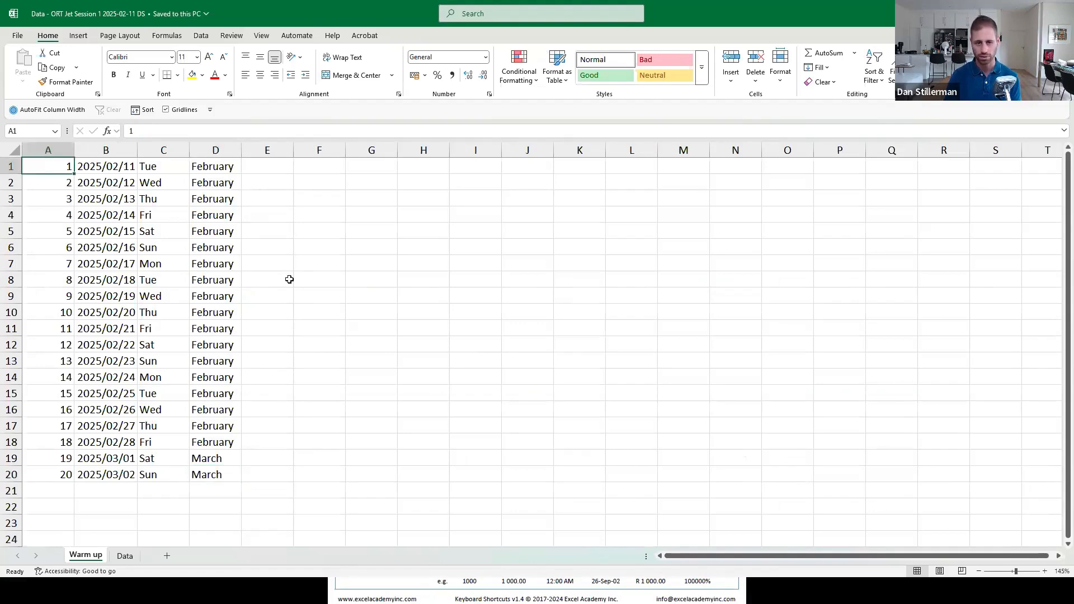
key(ctrl+End)
key(ctrl+Home)
key(ctrl+End)
key(ctrl+Home)
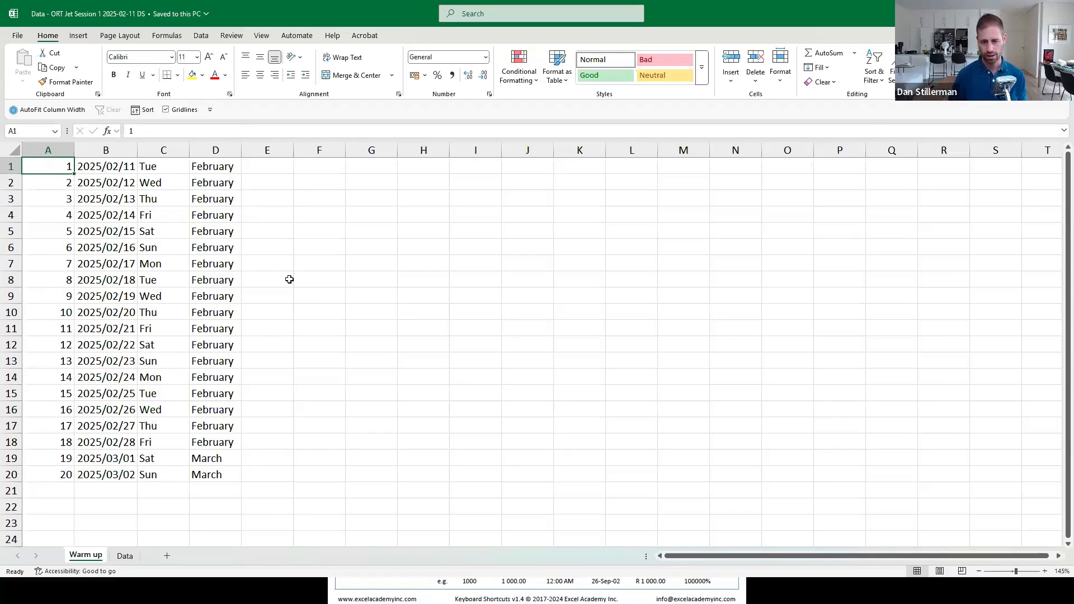
- Move between the two worksheets to the Data sheet, zoom it to 130%, and select cell G10
key(ctrl+Page_Down)
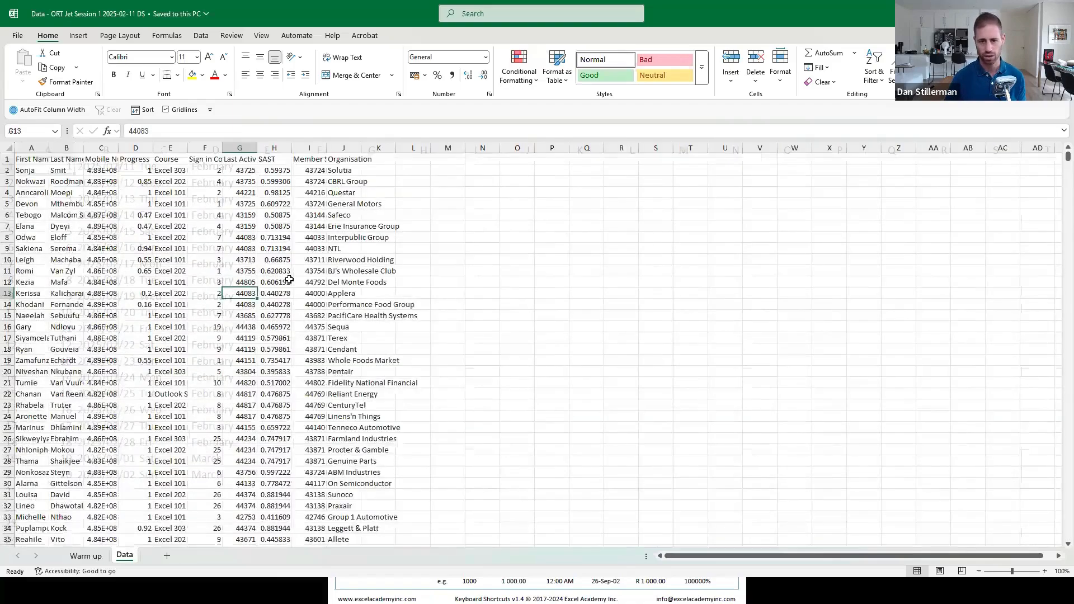
key(ctrl+Page_Up)
key(ctrl+Page_Down)
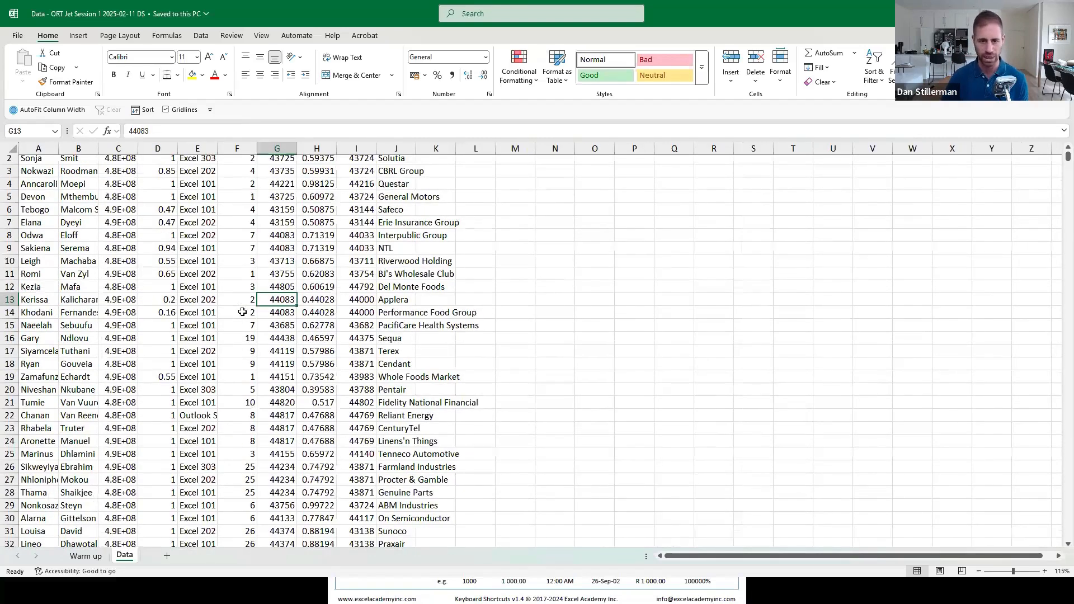
scroll(242, 311, up, 1)
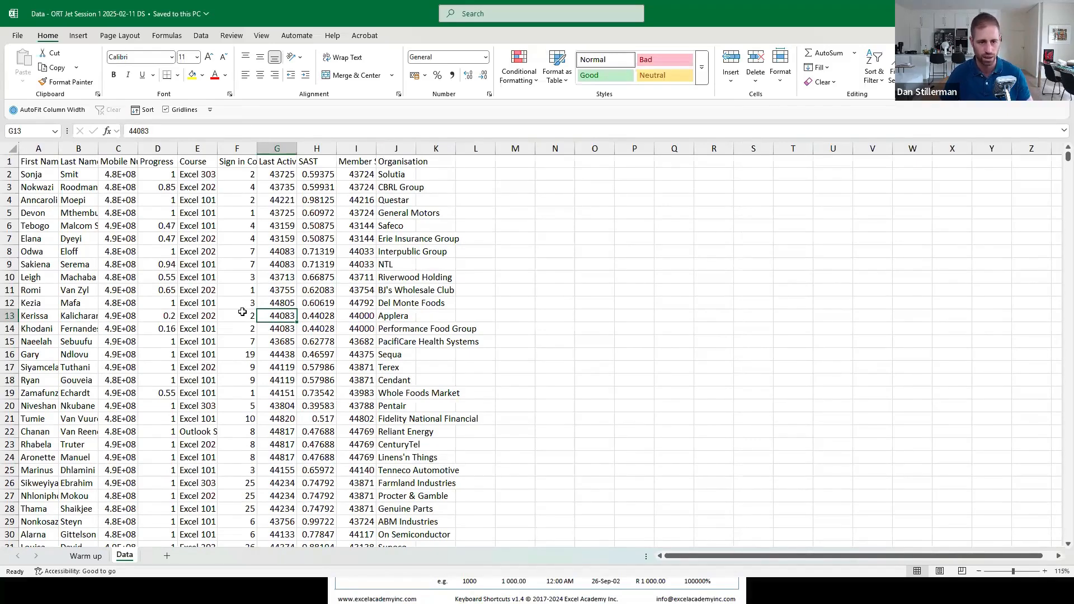
scroll(242, 311, up, 1)
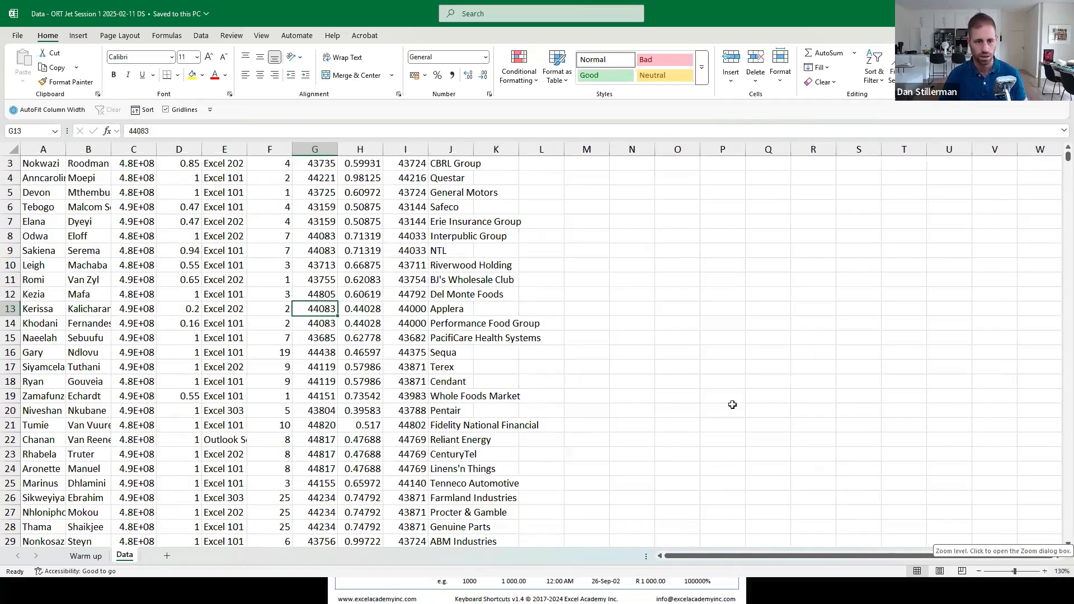
click(300, 267)
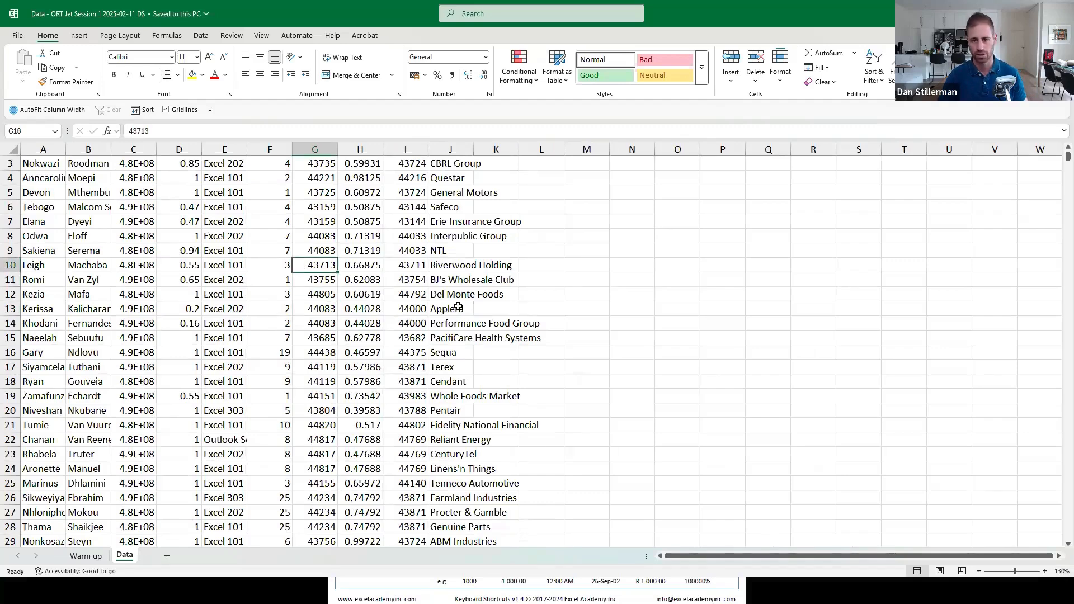
scroll(450, 302, up, 1)
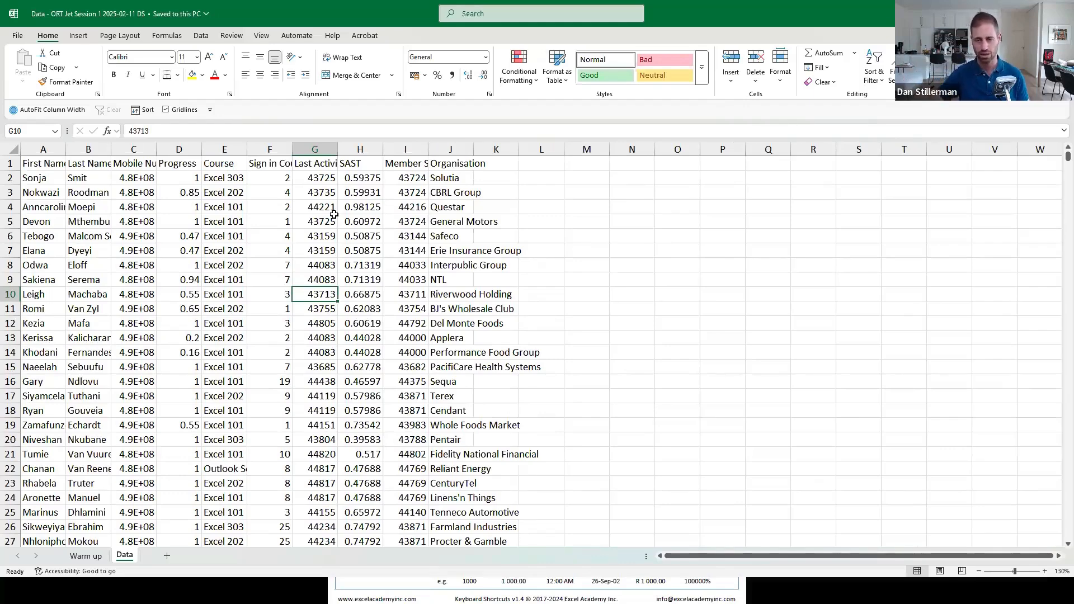
- Jump from G10 to the last data row in column G, select H14836, and jump to the top of column H
key(ctrl+Down)
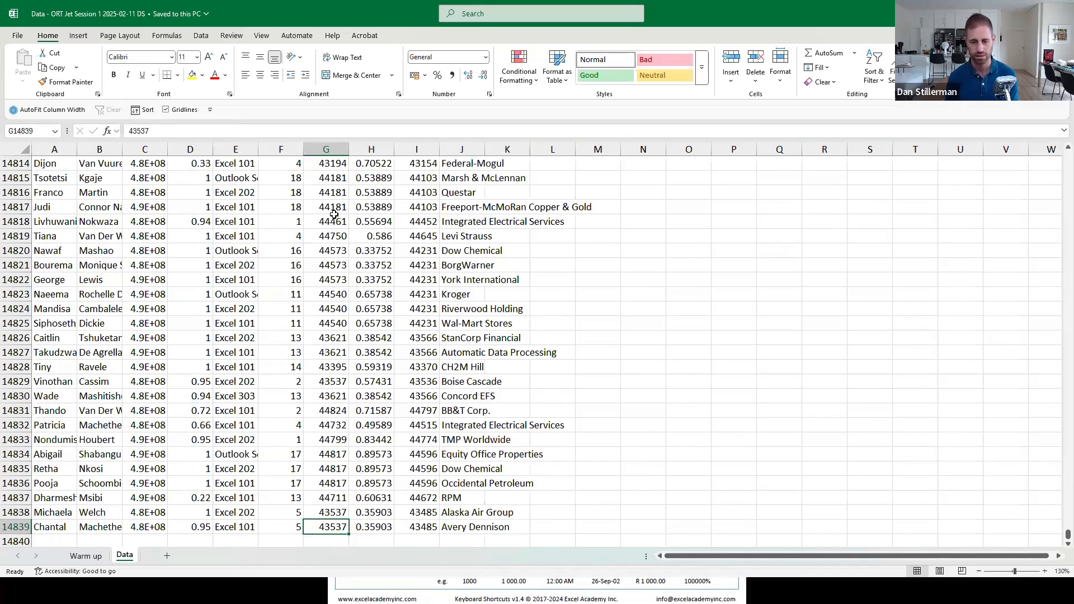
click(9, 526)
click(377, 479)
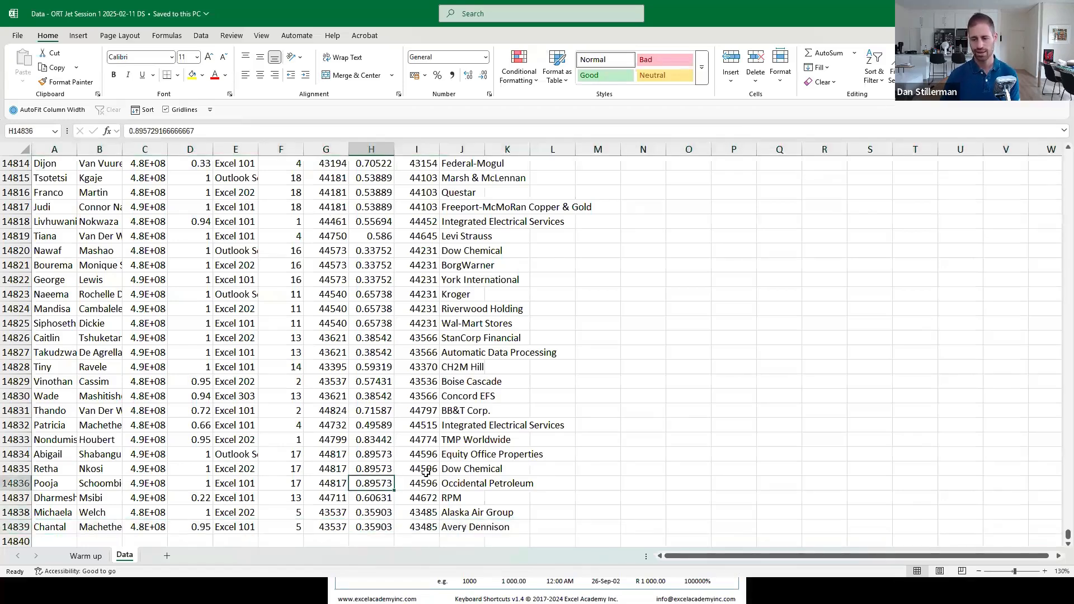
key(ctrl+Up)
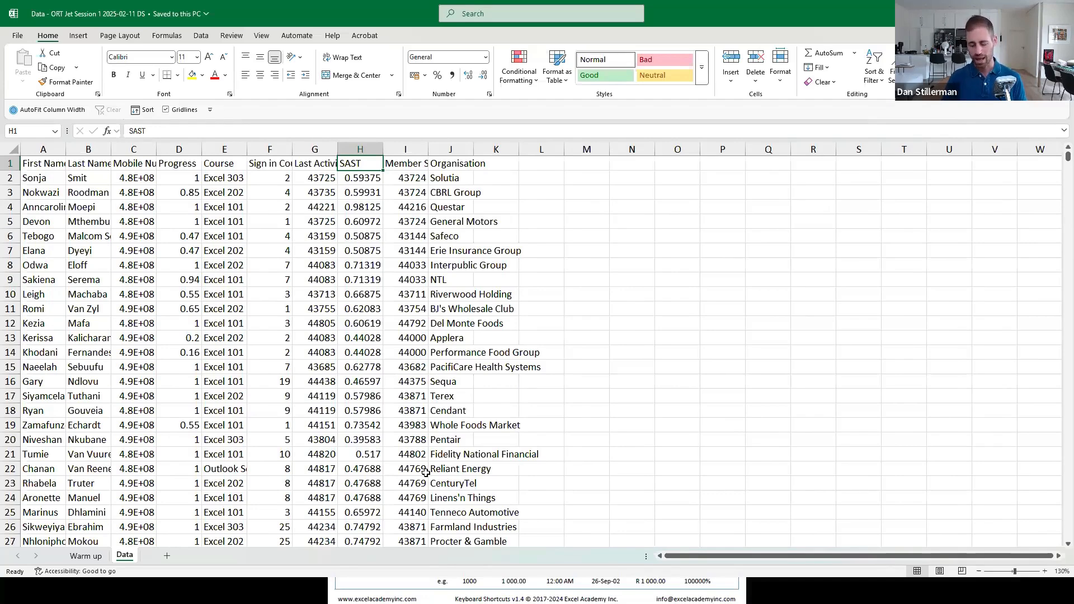
- Jump to the last used cell of the Data sheet, J14839, and back to cell A1
key(ctrl+End)
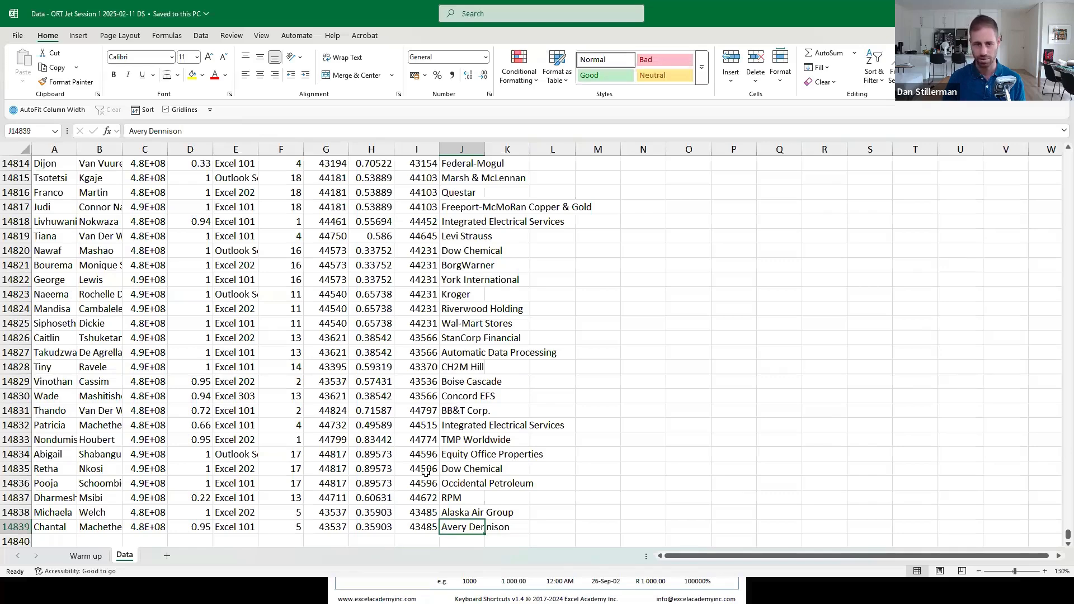
key(ctrl+Home)
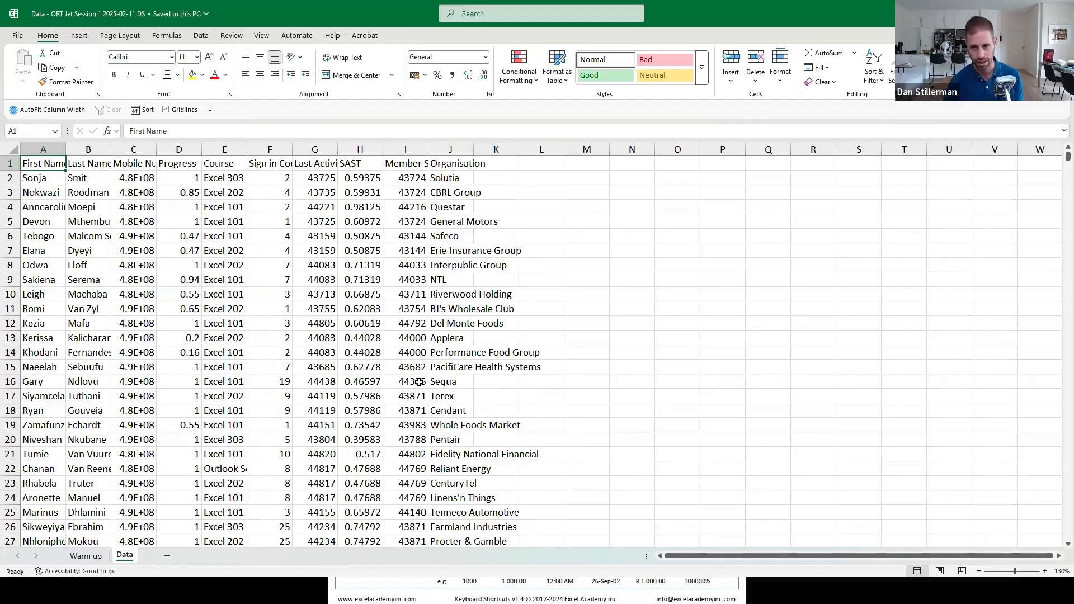
- Select cell D5313 deep in the Data sheet and jump to the Progress header in D1
scroll(297, 252, down, 14)
scroll(297, 252, down, 20)
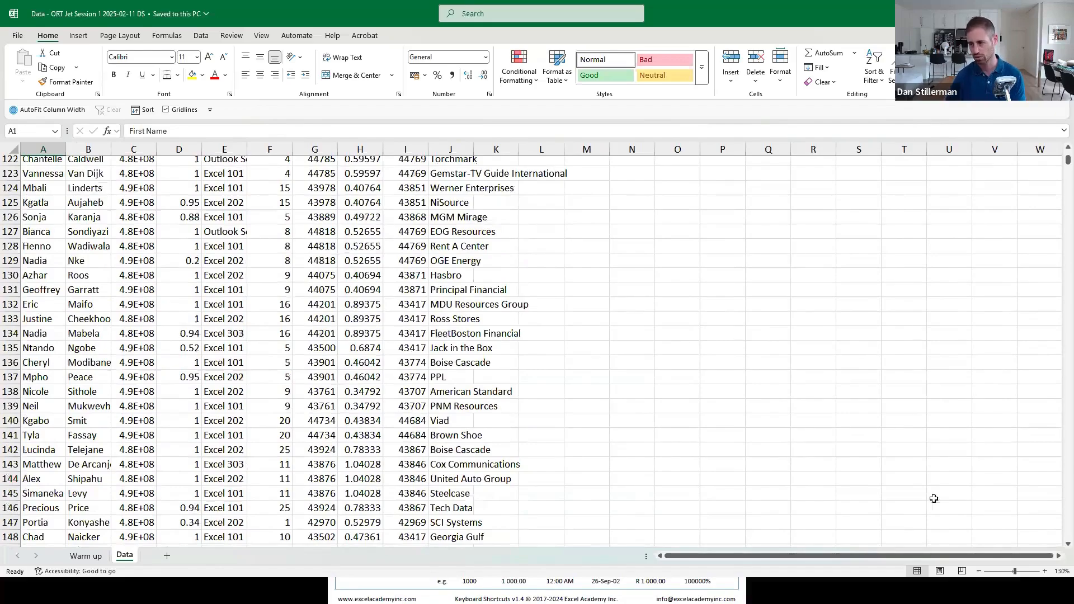
scroll(1056, 545, down, 1)
scroll(1058, 549, down, 5)
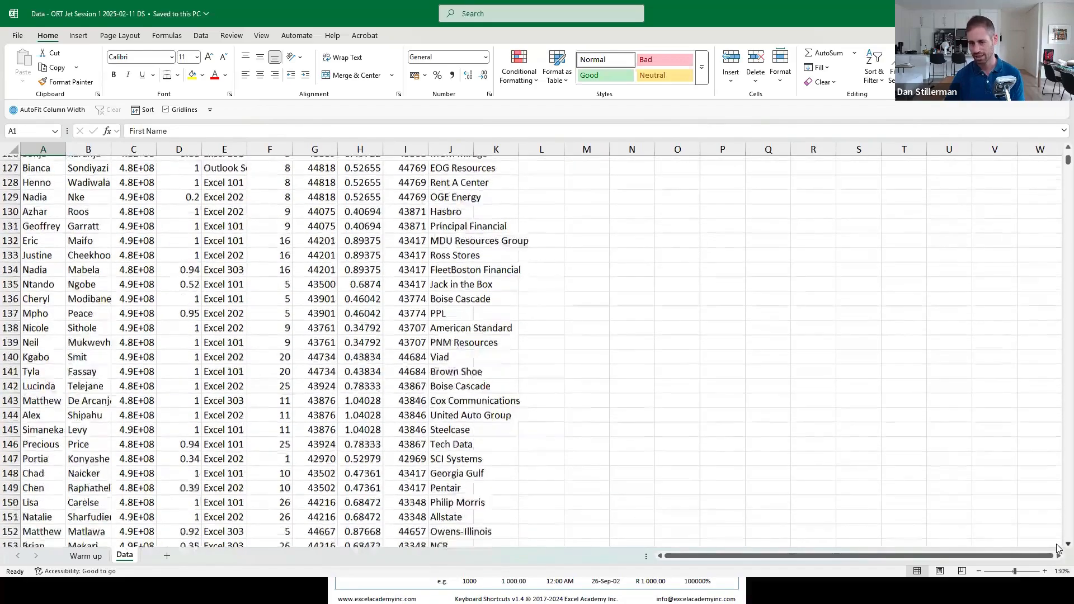
drag(1057, 164, 1056, 294)
click(183, 293)
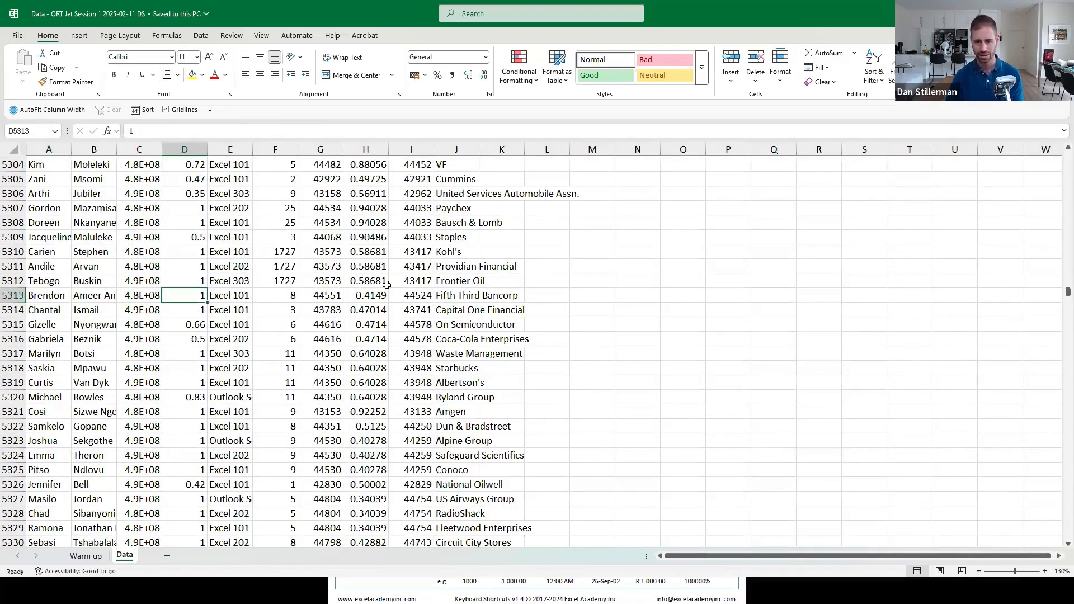
key(ctrl+Up)
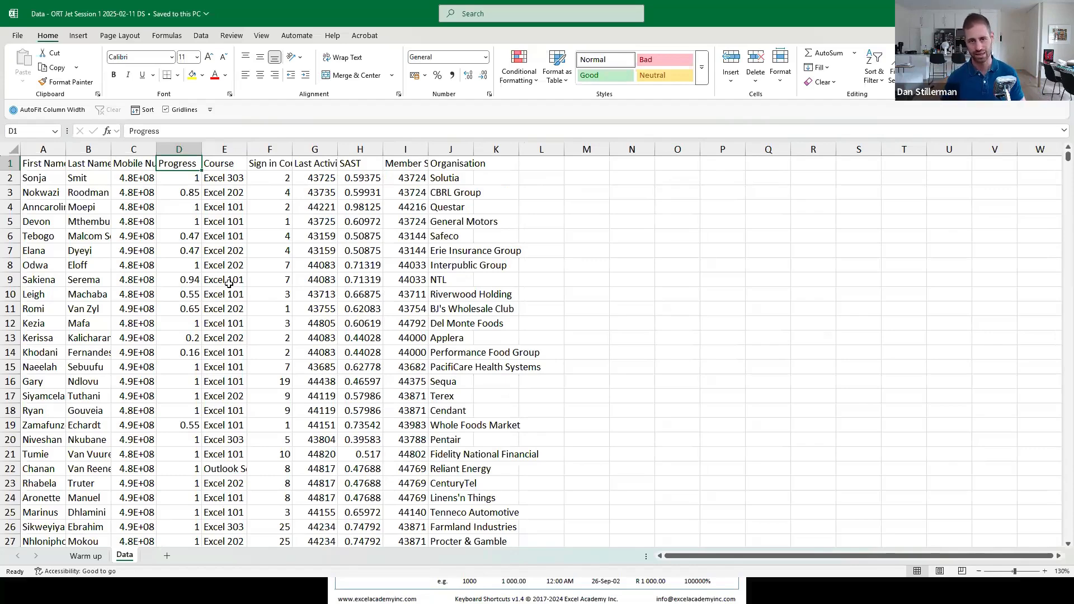
- Convert the data range A1:J14839 on the Data sheet into a table with headers, and select cell F7
click(72, 43)
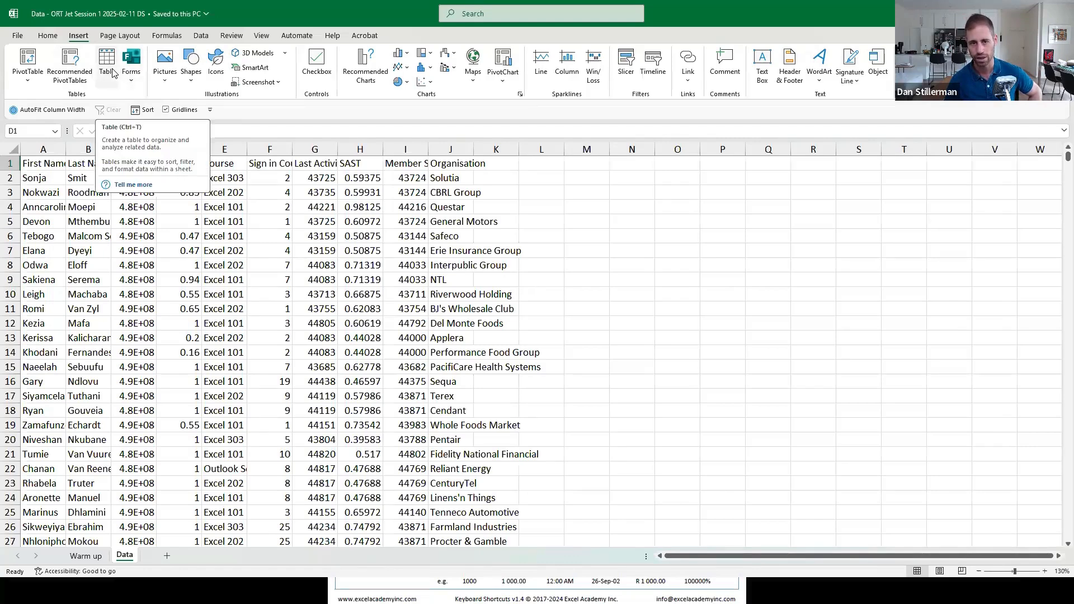
click(238, 279)
click(310, 286)
click(274, 337)
click(215, 267)
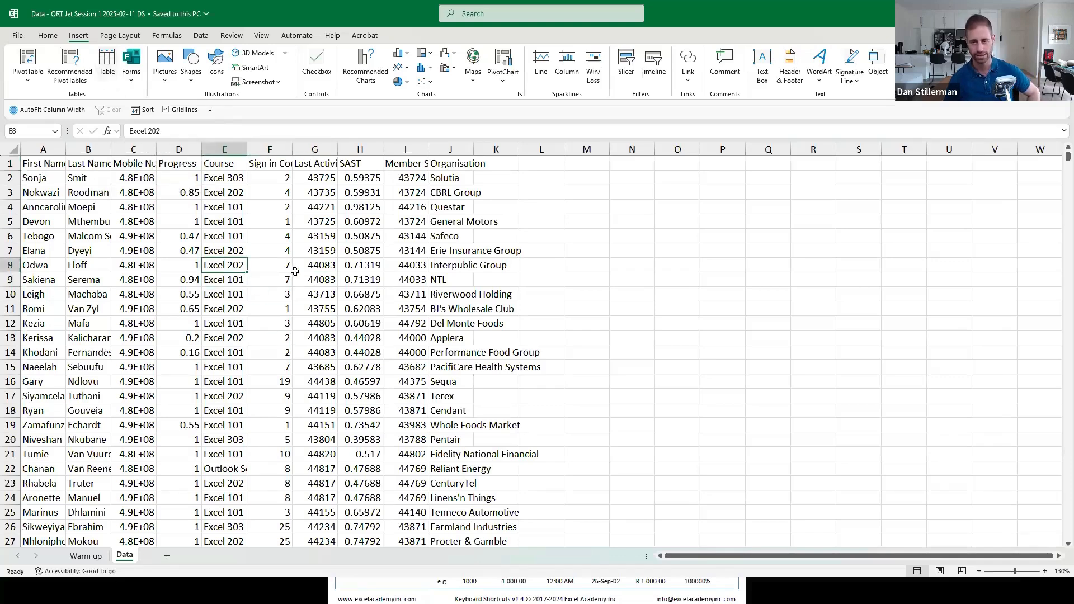
key(ctrl+t)
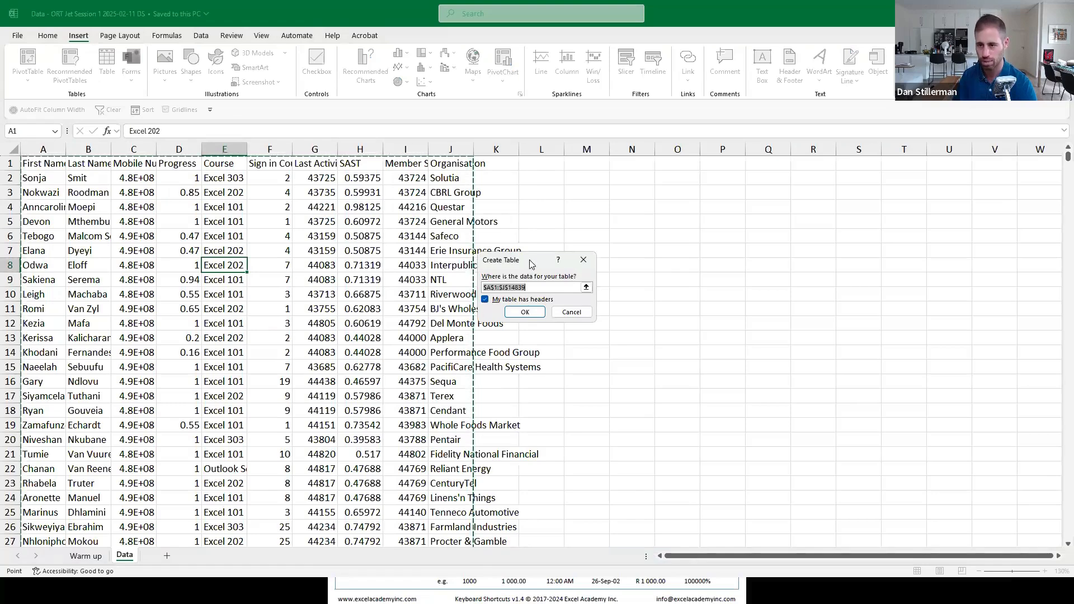
drag(529, 268, 544, 200)
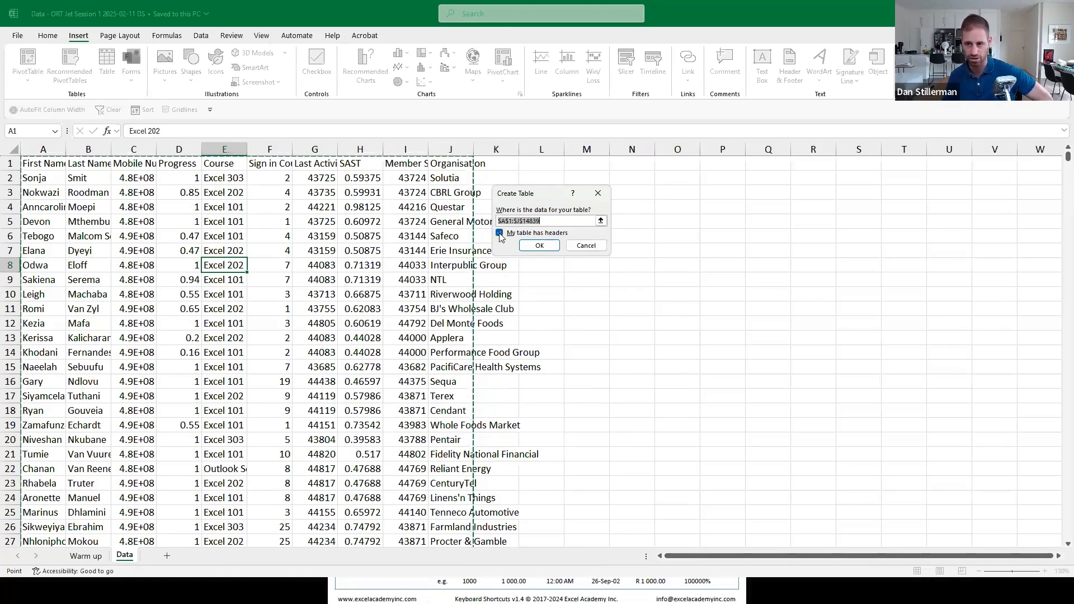
click(539, 245)
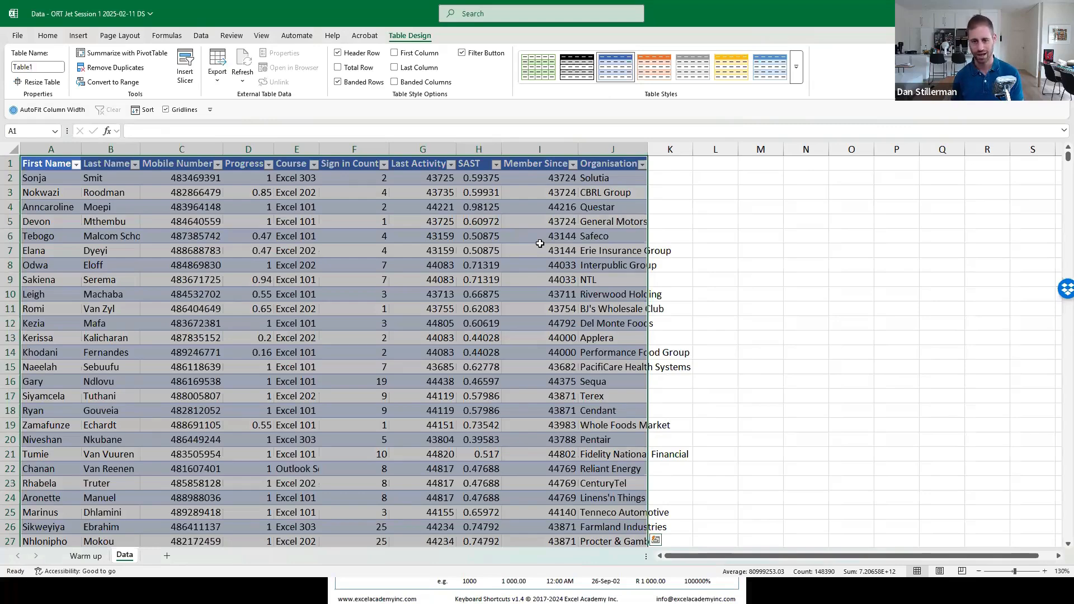
click(358, 251)
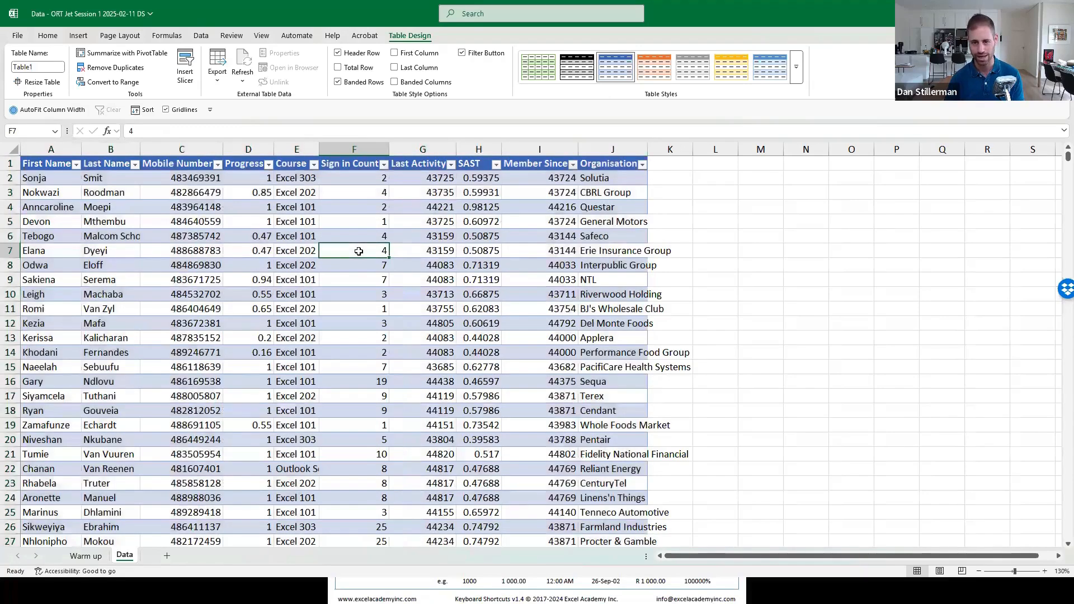
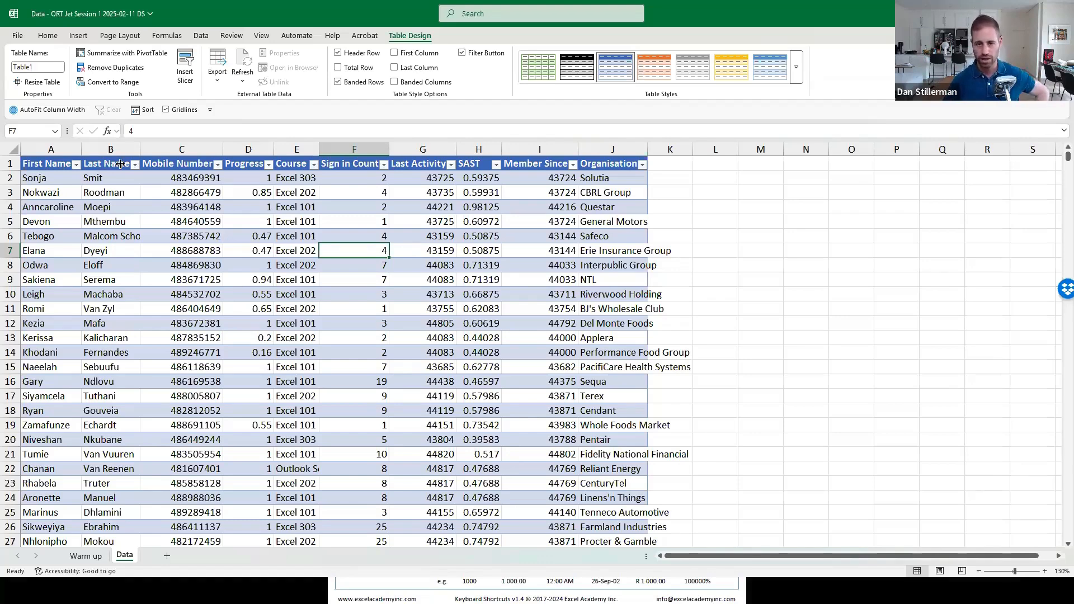
- View the sort and filter options of the First Name and Progress columns without applying any
click(77, 165)
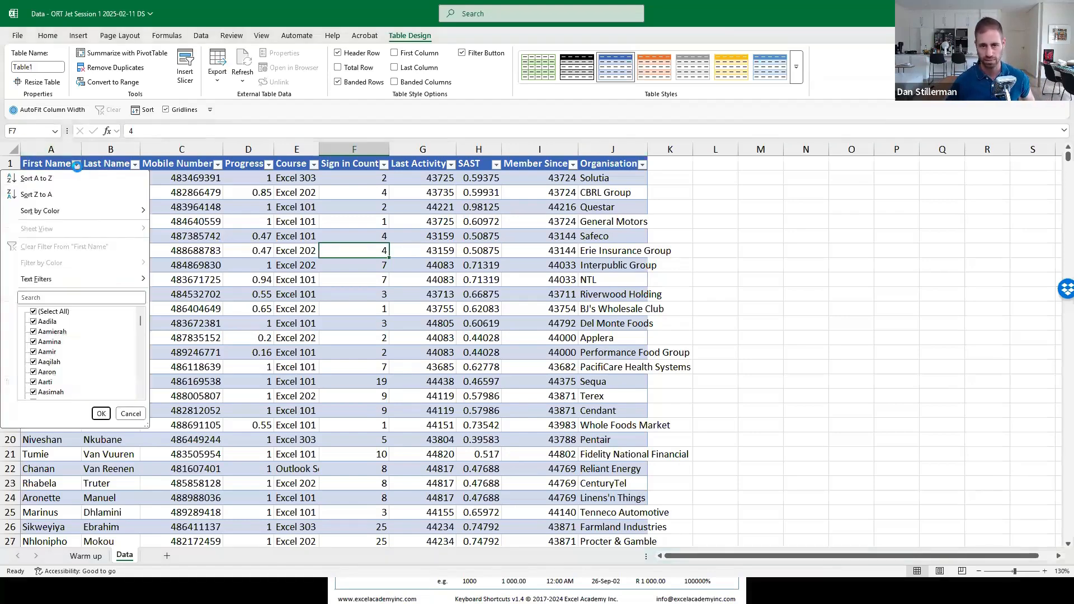
click(76, 165)
click(268, 164)
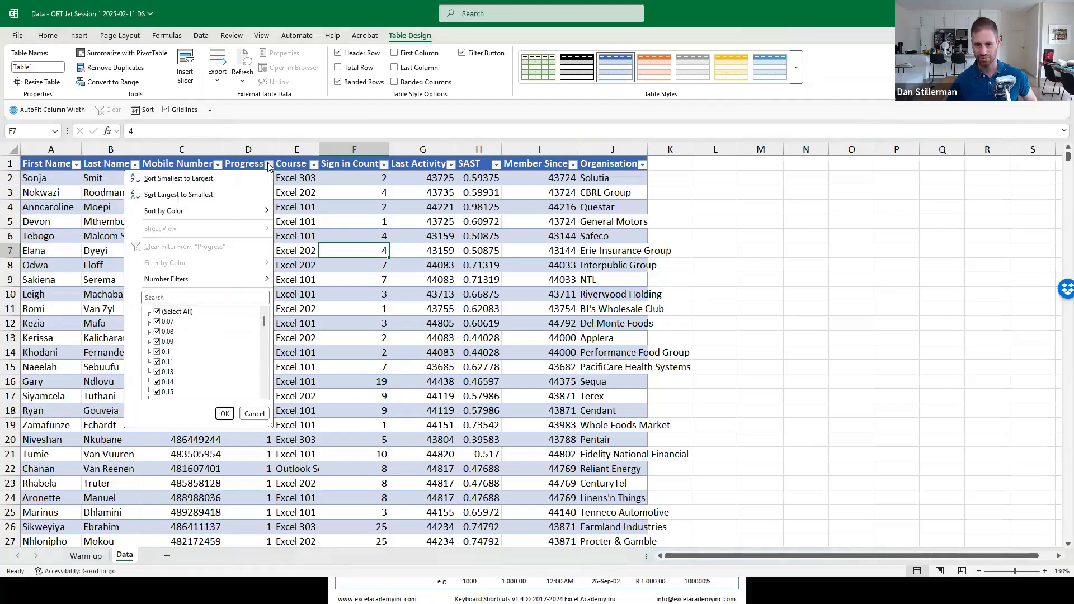
click(268, 164)
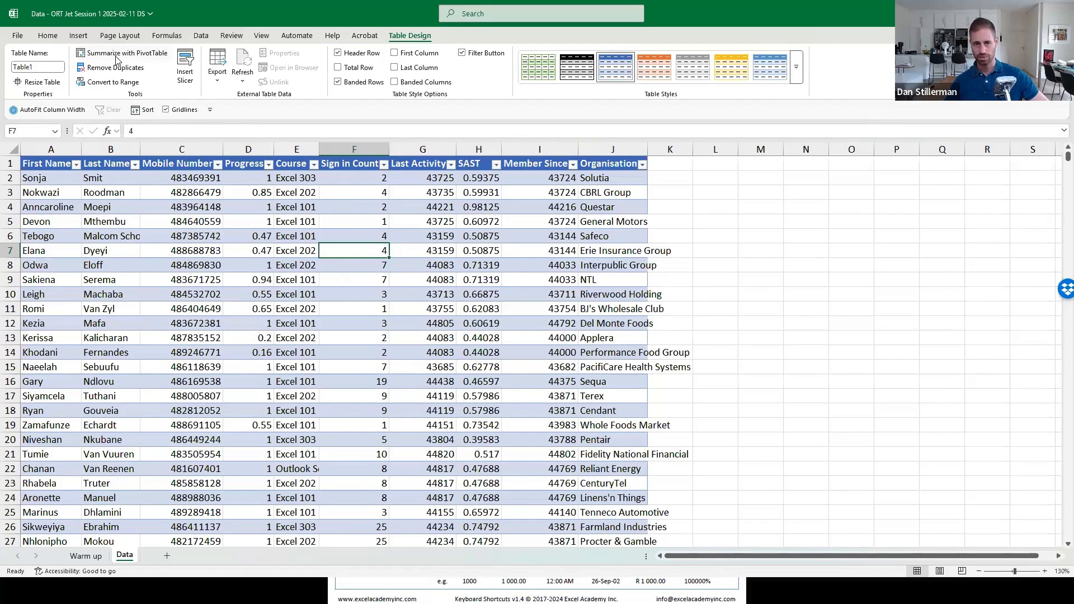
- Examine the ribbon's command sets from Home through Table Design while a table cell is selected
click(48, 35)
click(79, 36)
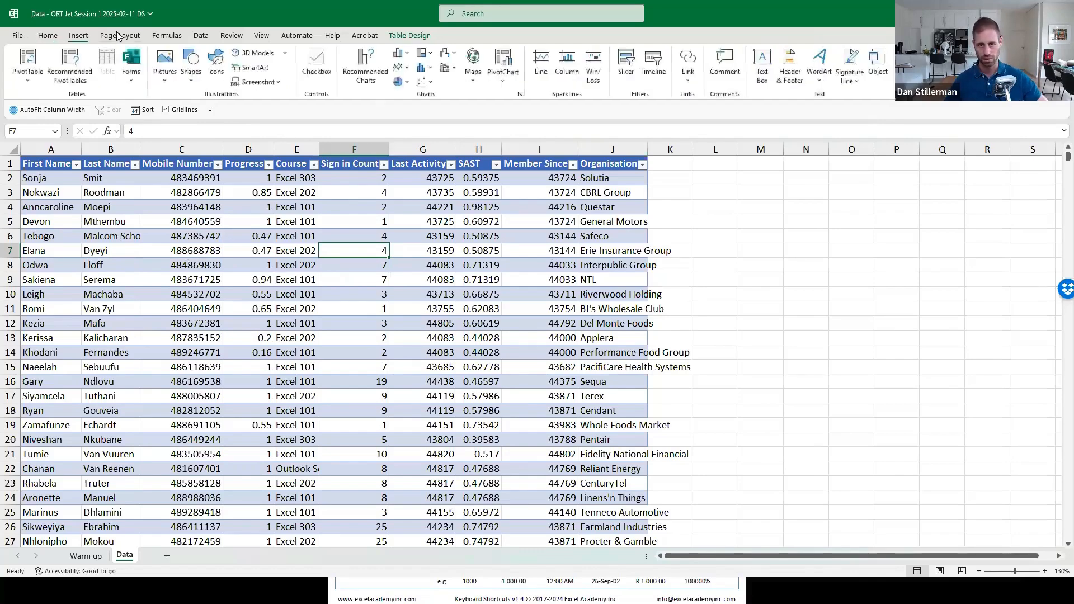
click(119, 35)
click(166, 35)
click(201, 35)
click(231, 36)
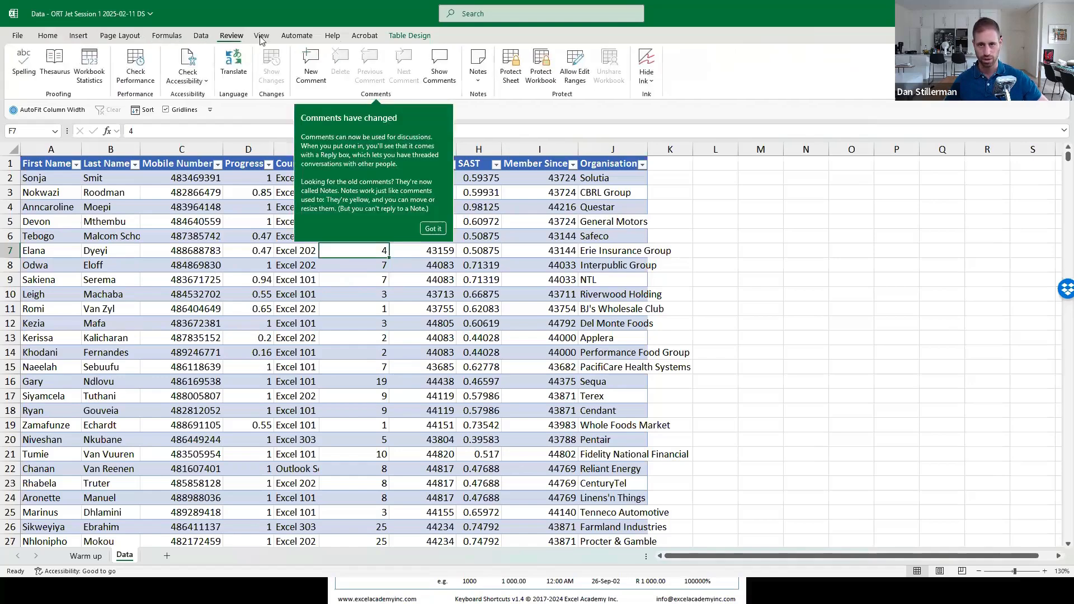
click(267, 37)
click(231, 35)
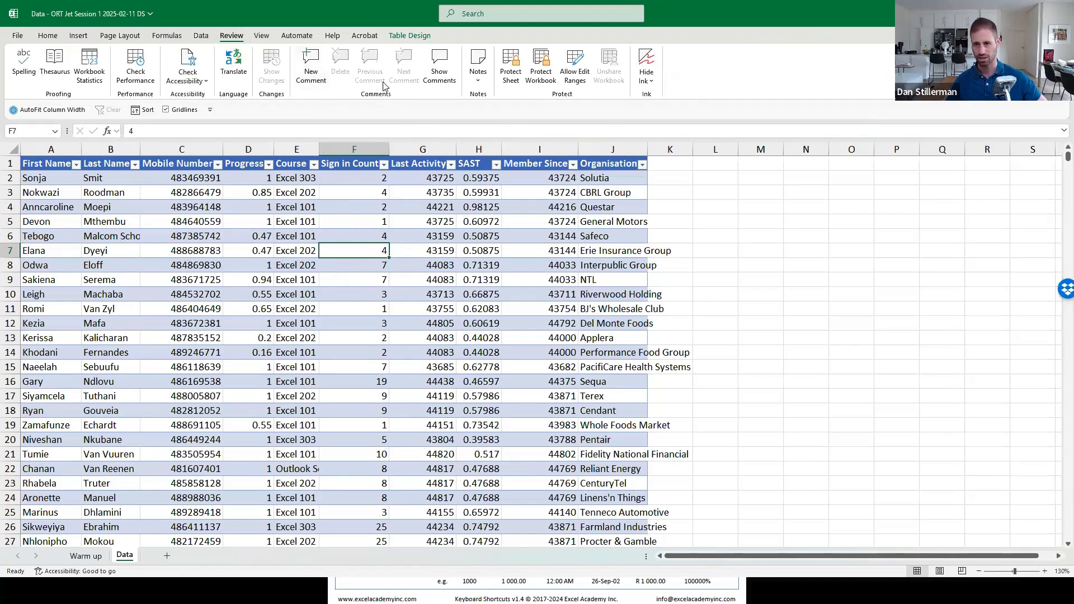
click(261, 35)
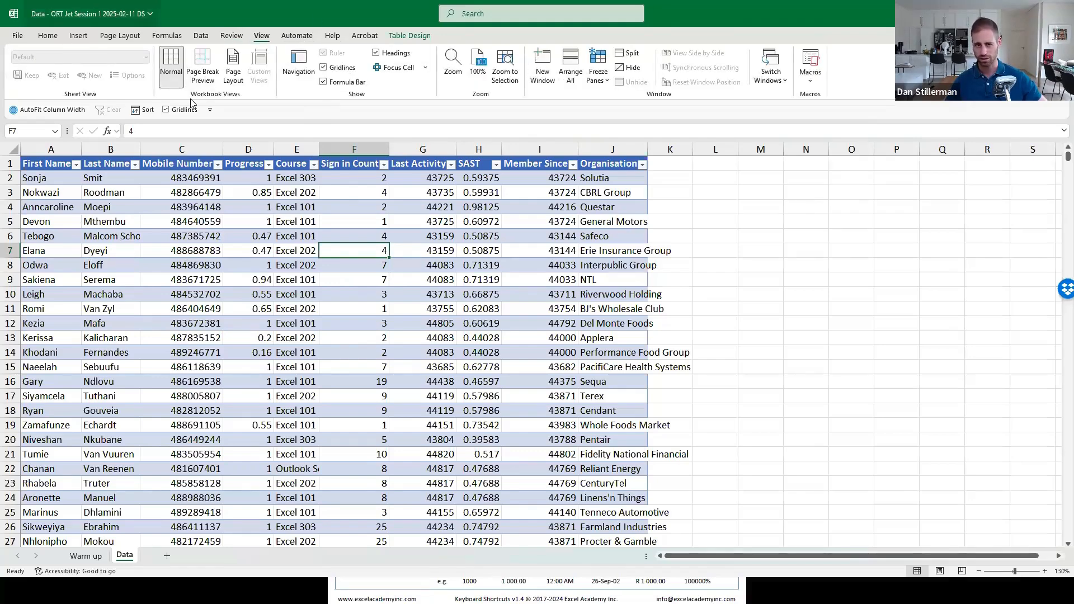
click(302, 36)
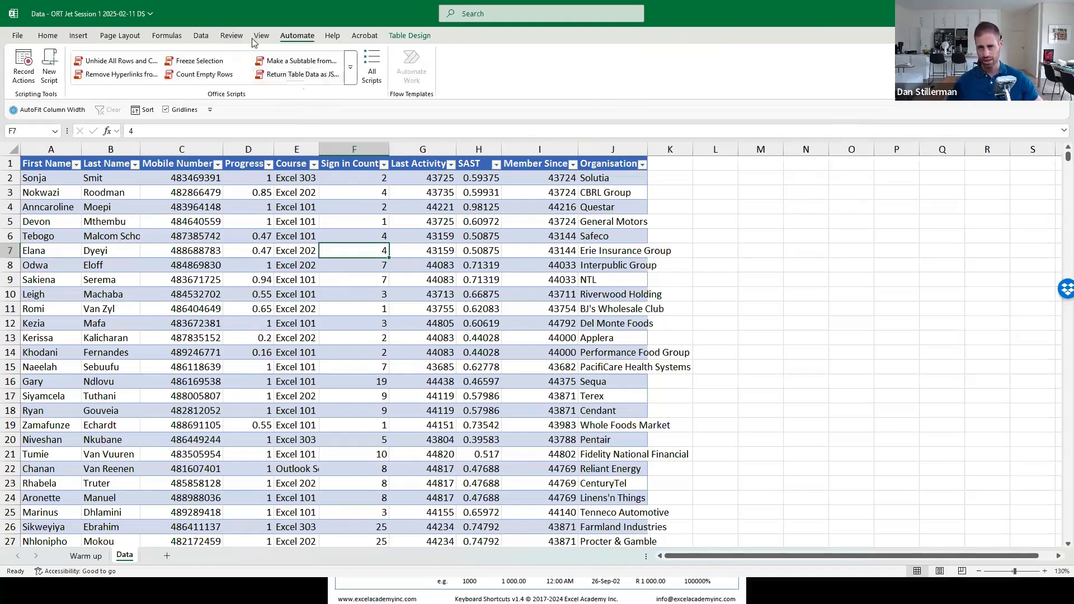
click(334, 36)
click(297, 36)
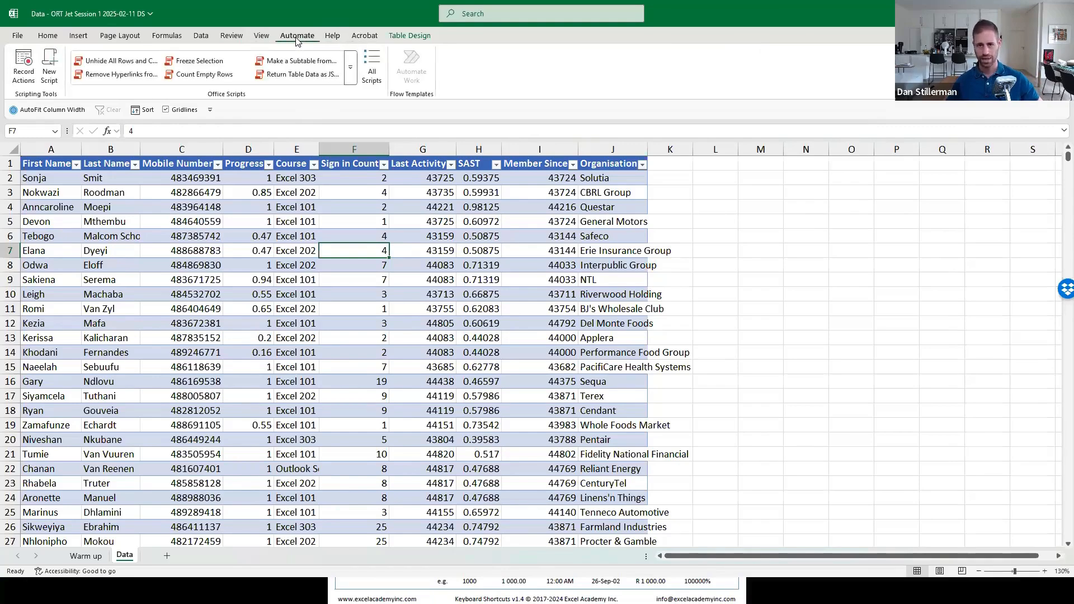
click(332, 36)
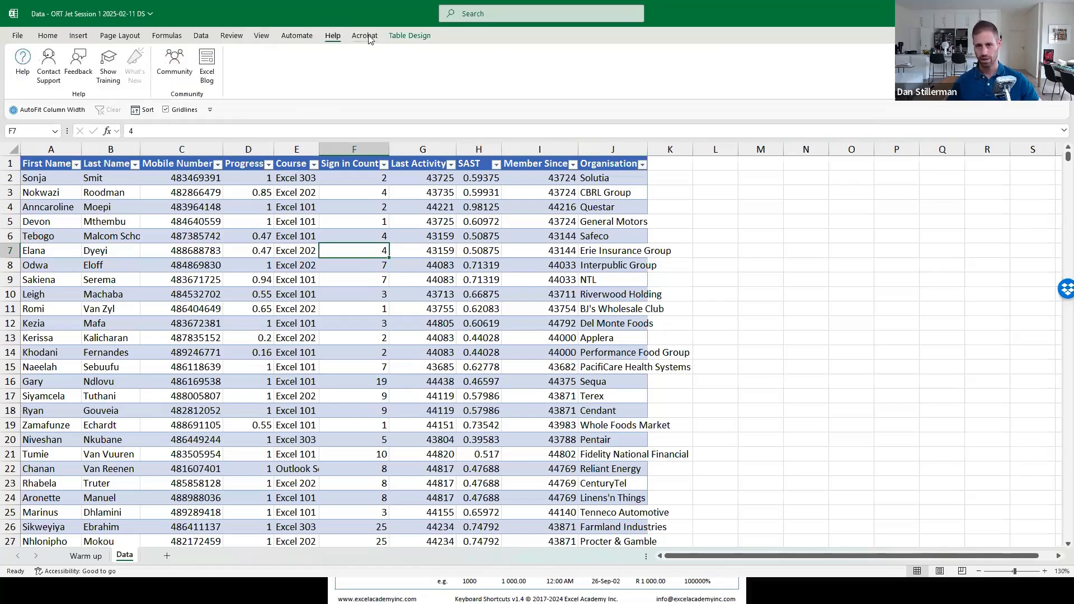
click(369, 37)
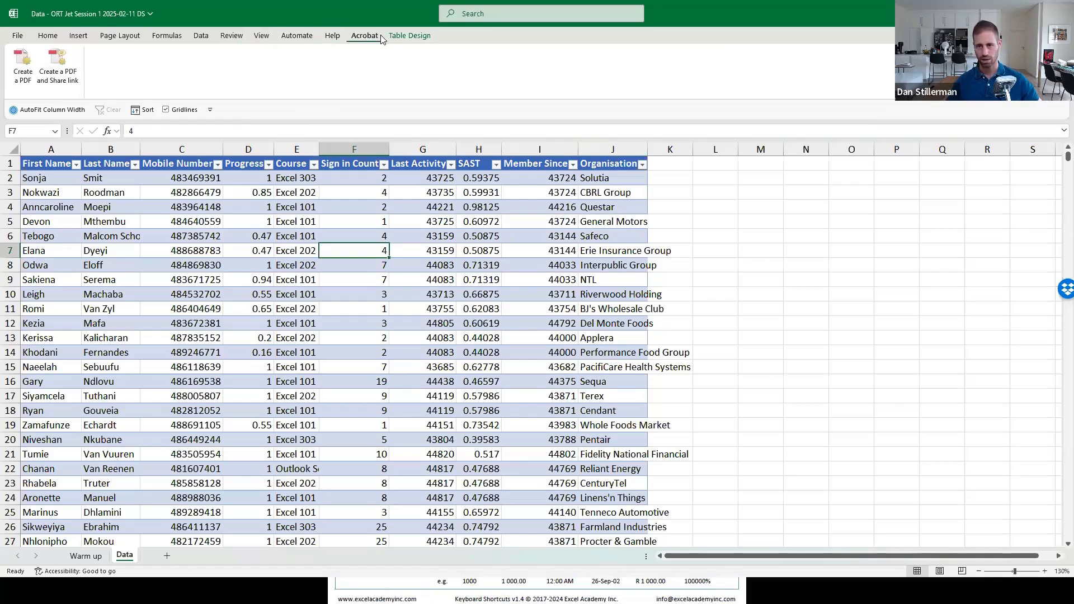
click(419, 39)
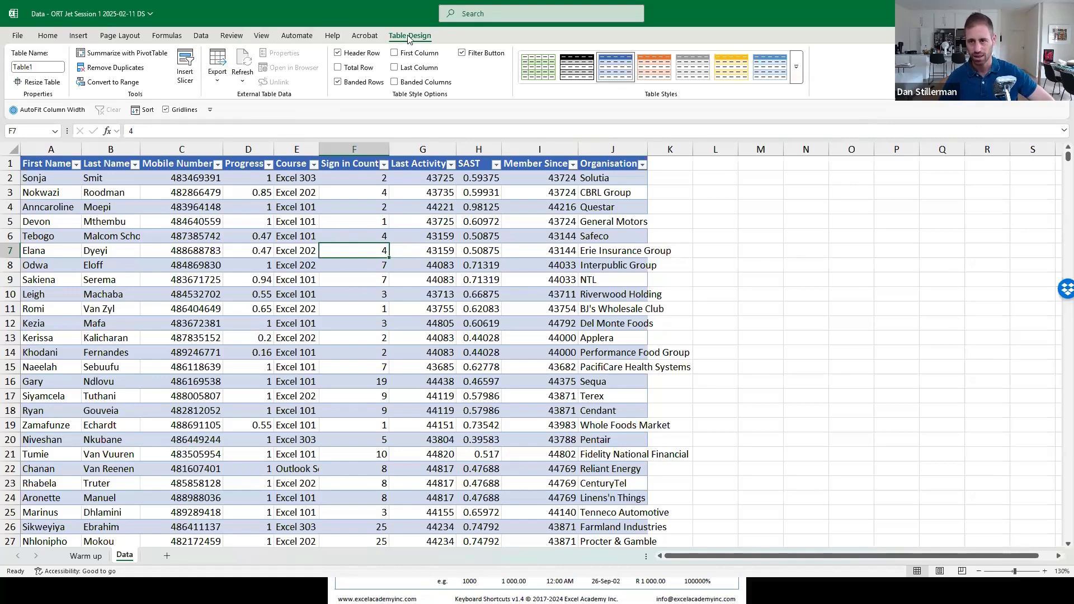
- Select empty cells L5 and Q9 outside the table, and return to cell F7 inside it
click(709, 220)
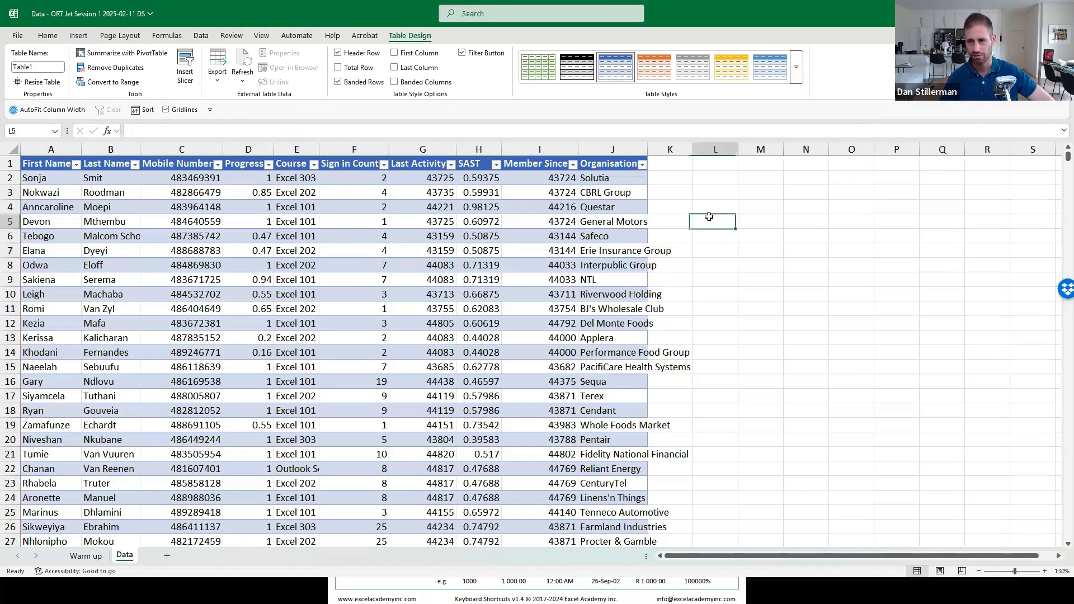
click(937, 273)
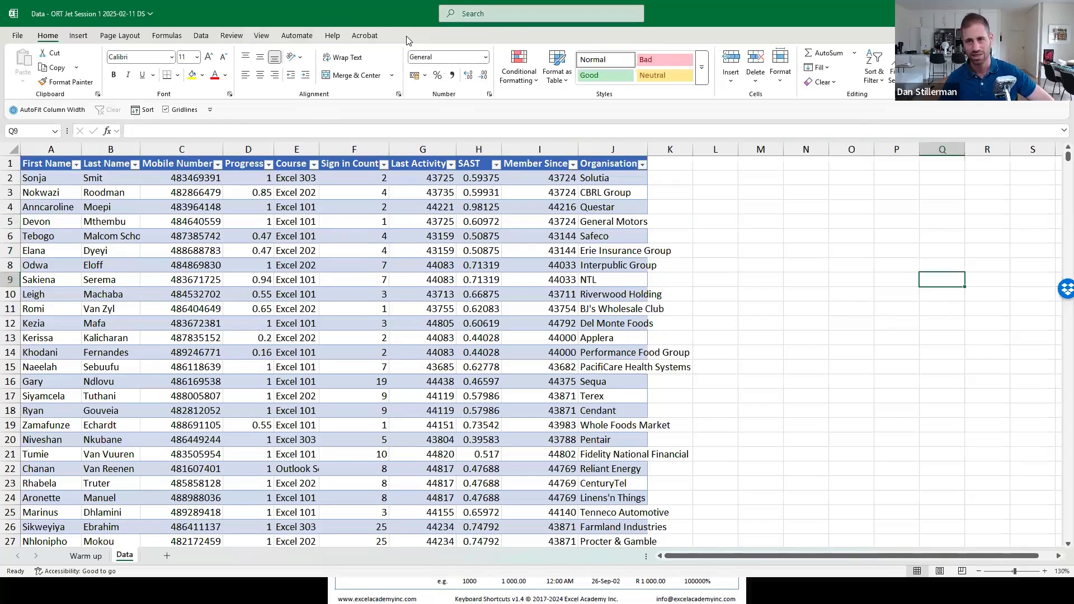
click(341, 250)
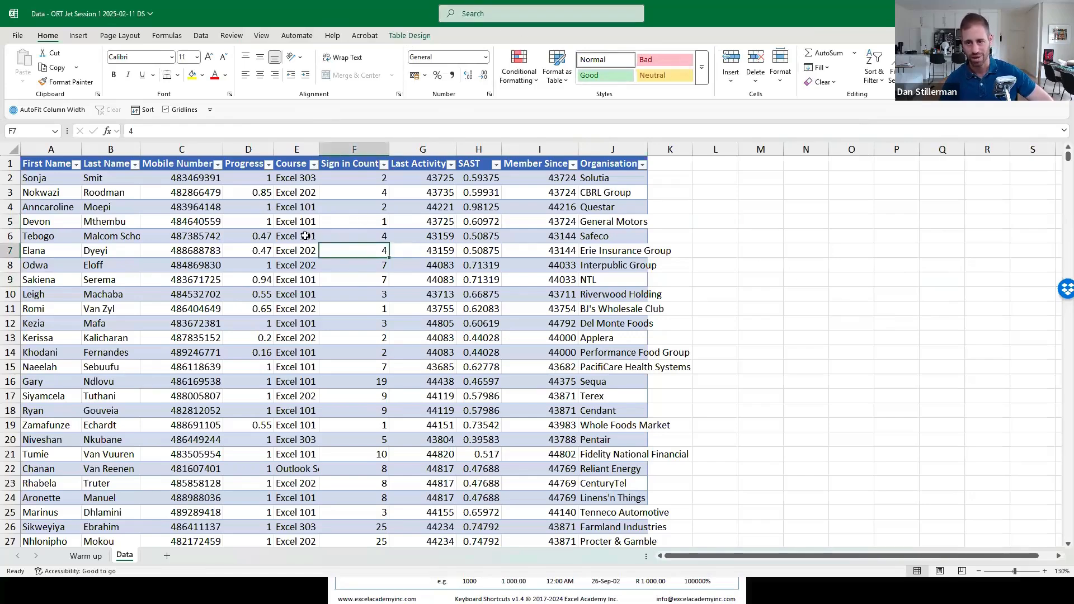
- Apply a medium table style with an orange header and gray banded rows to the table
click(406, 44)
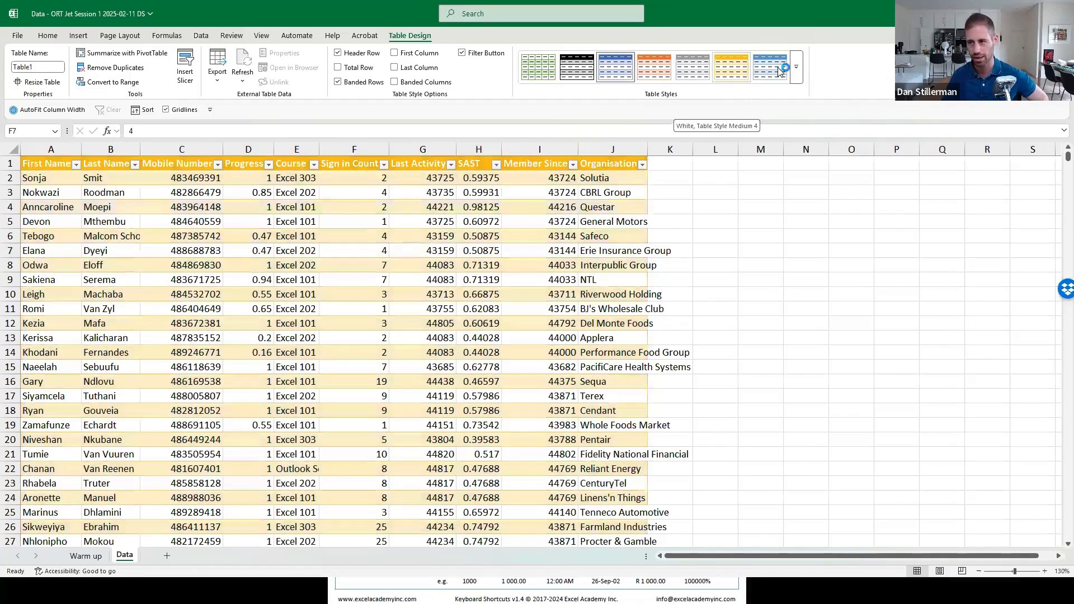
click(797, 70)
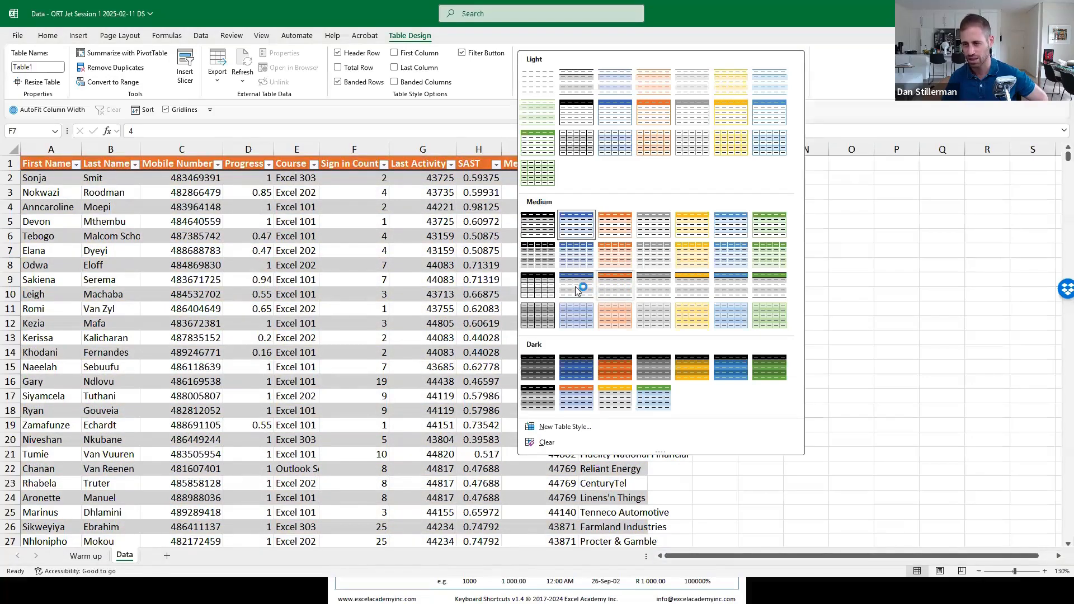
click(617, 288)
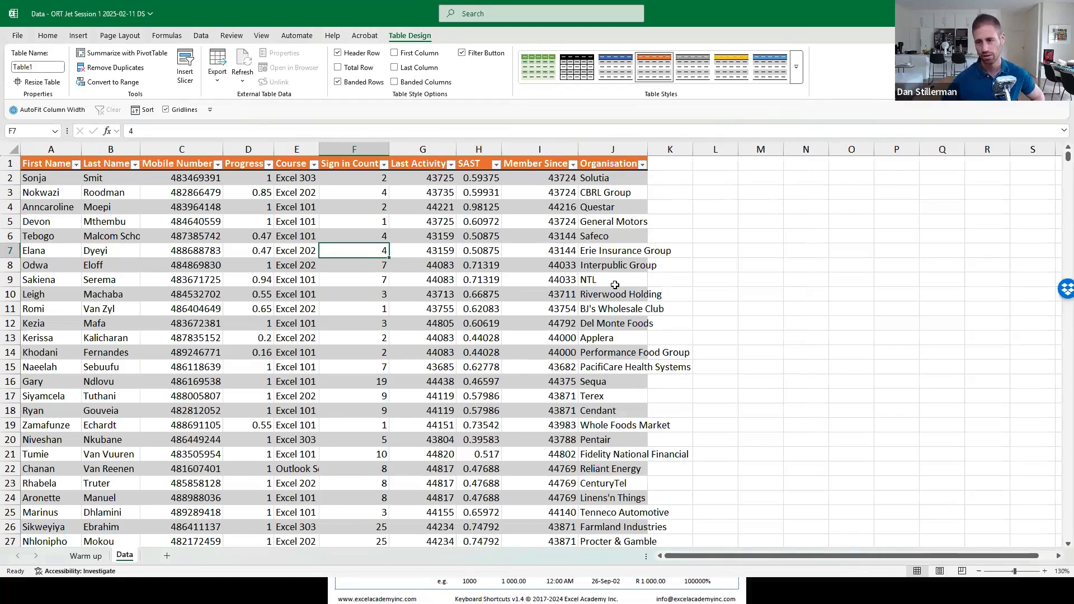
- Turn the table's banded rows off and back on, and its banded columns on and back off
click(358, 83)
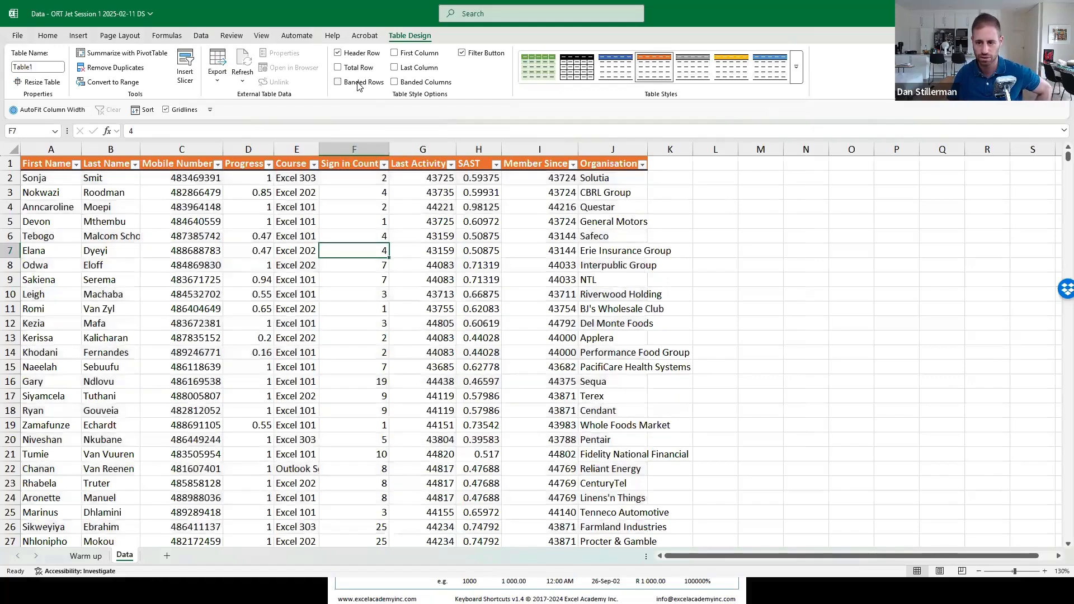
click(358, 84)
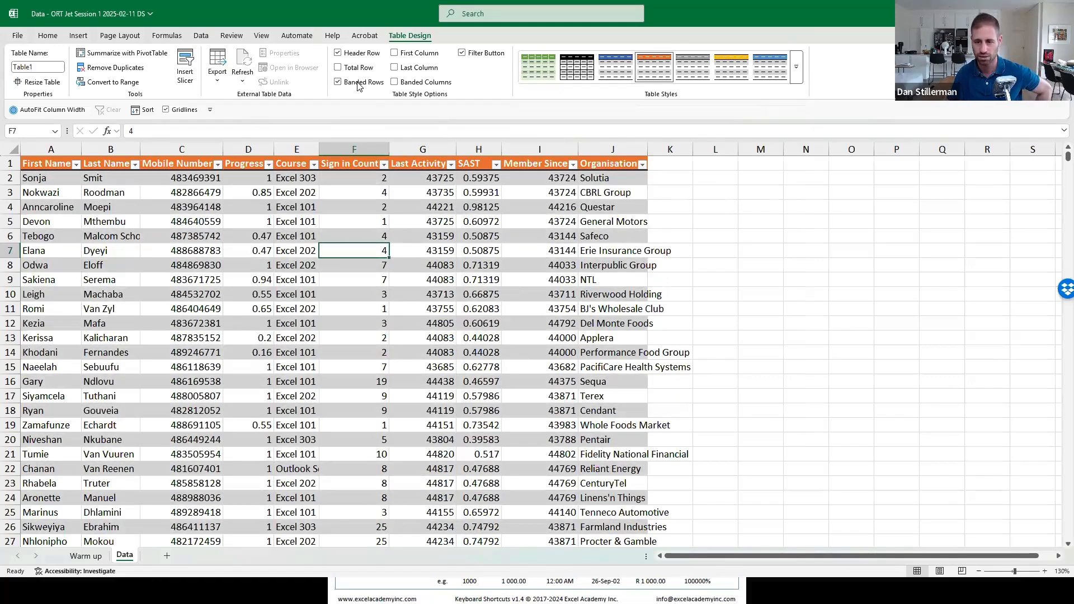
click(395, 82)
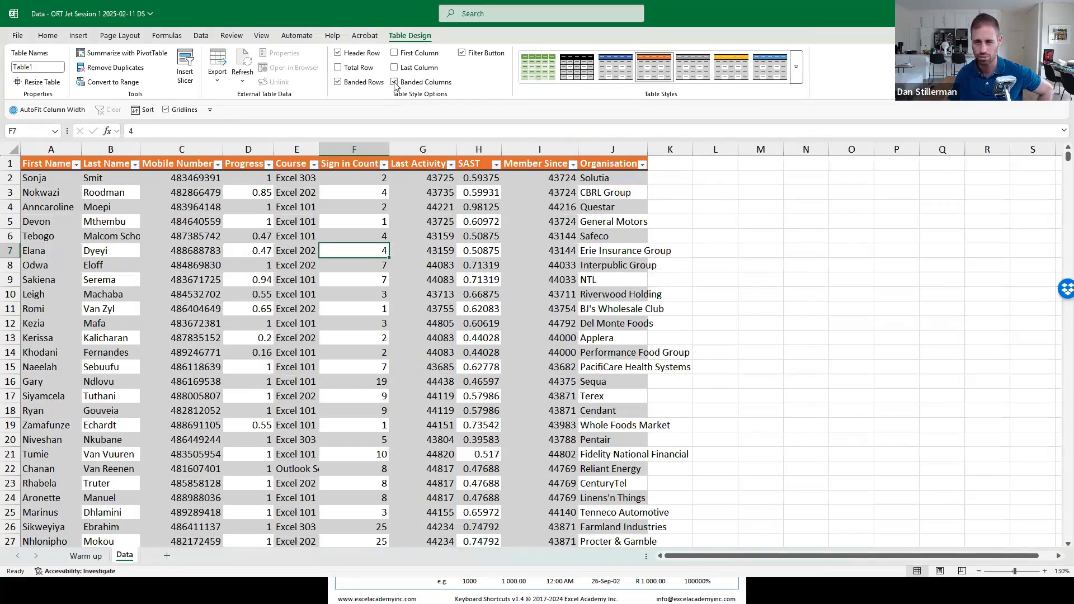
click(395, 82)
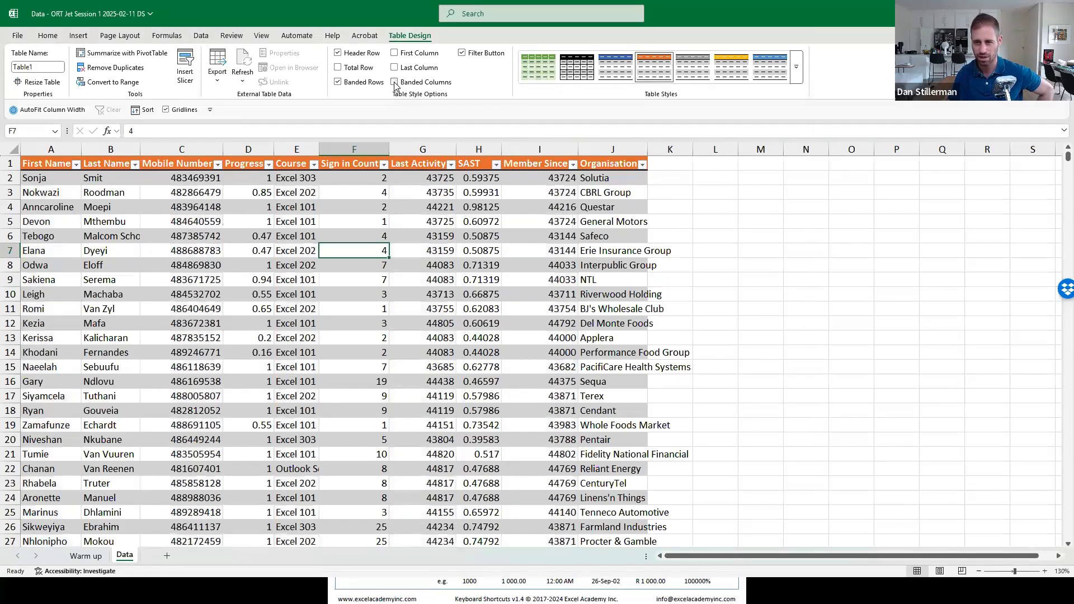
- Turn the table's last-column emphasis on and off, and do the same for its first-column emphasis
click(395, 67)
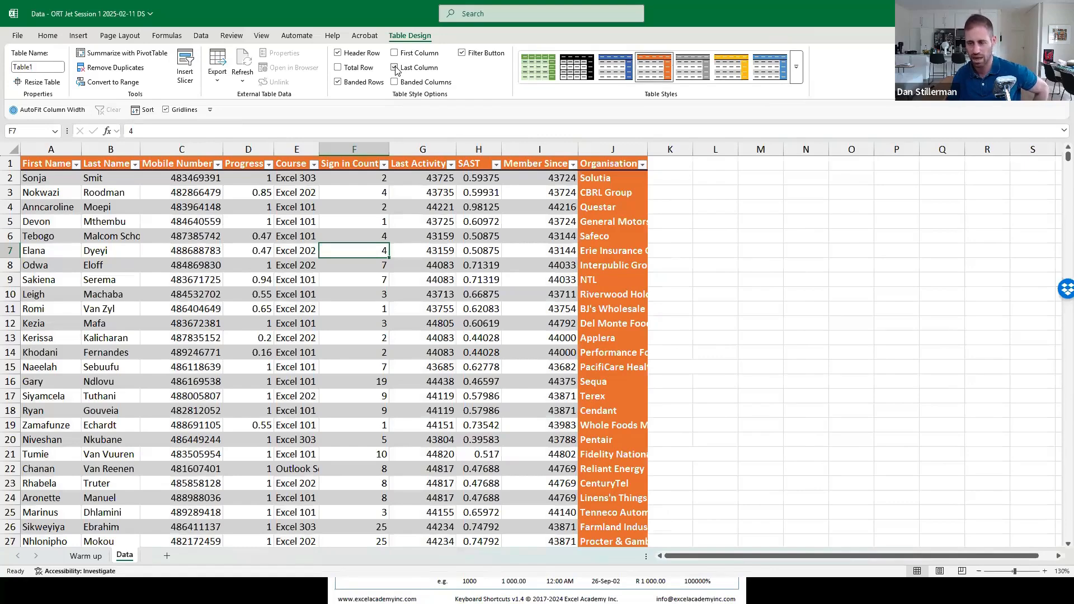
click(395, 67)
click(395, 53)
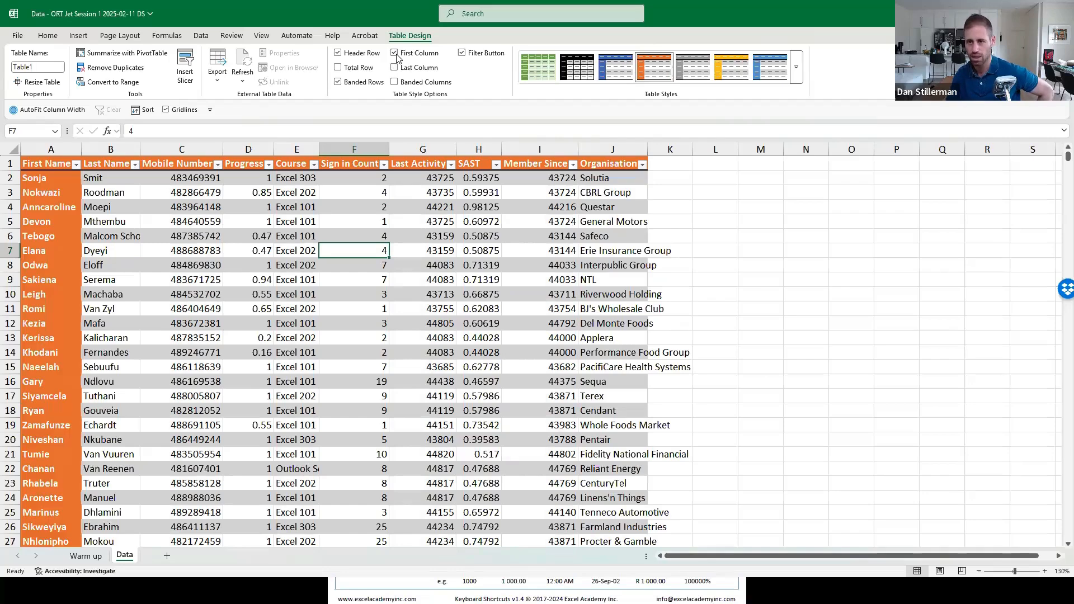
click(395, 53)
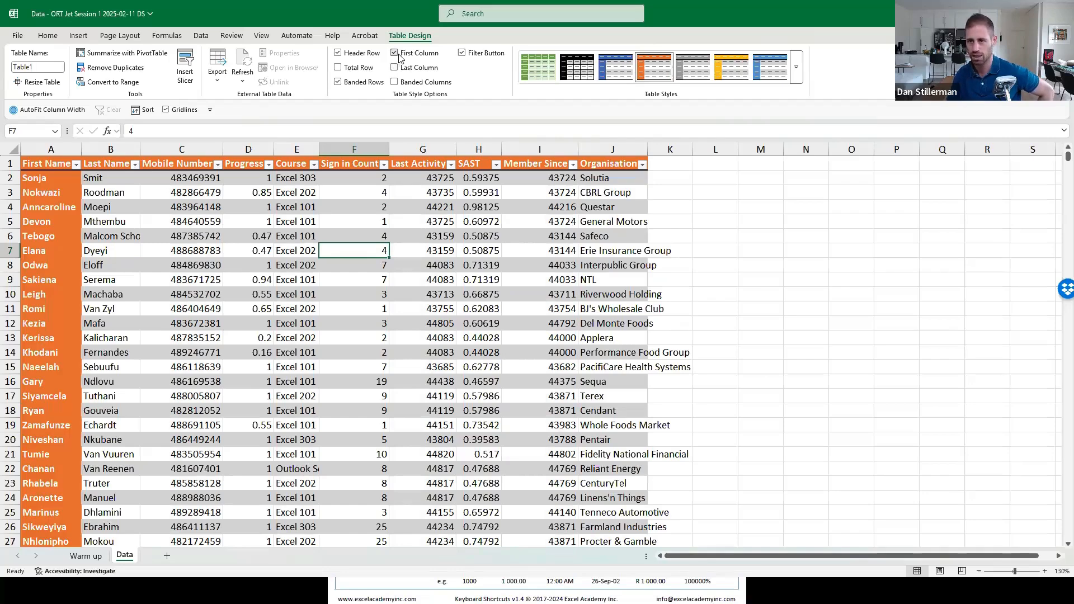
- Hide and restore the table's filter buttons, and turn filtering off again with the Filter command
click(462, 53)
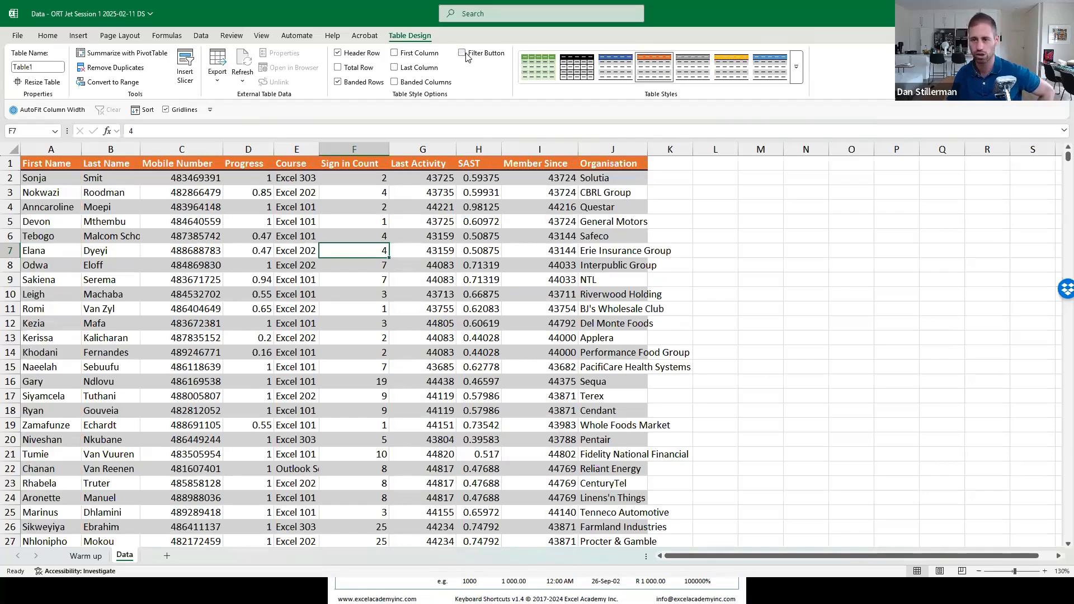
click(462, 53)
click(205, 37)
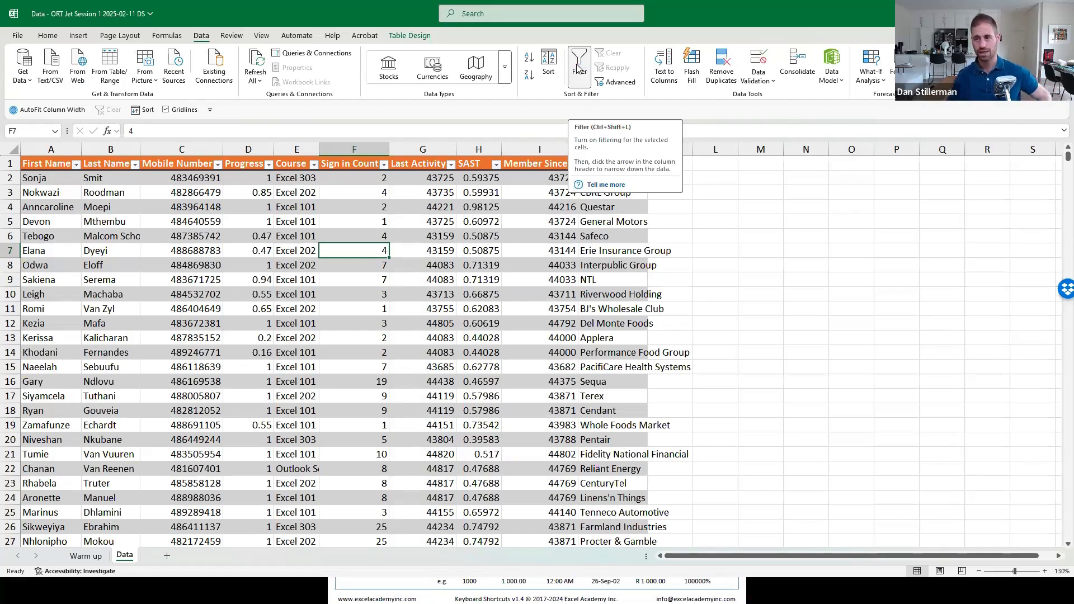
key(ctrl+shift+l)
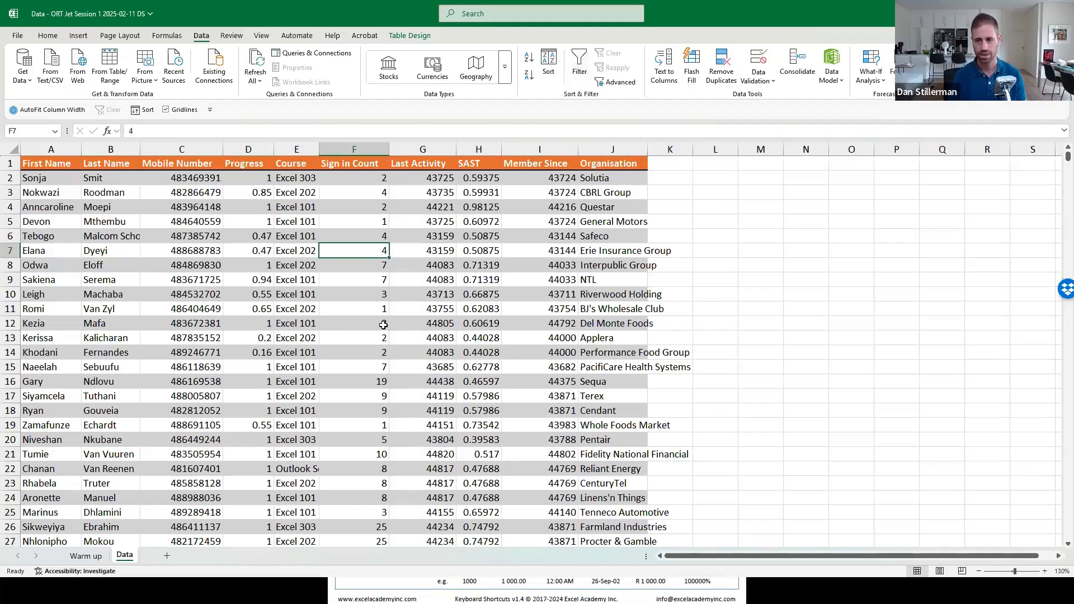
- Turn the table's filter buttons on, off and on again with the Filter command
key(ctrl+shift+l)
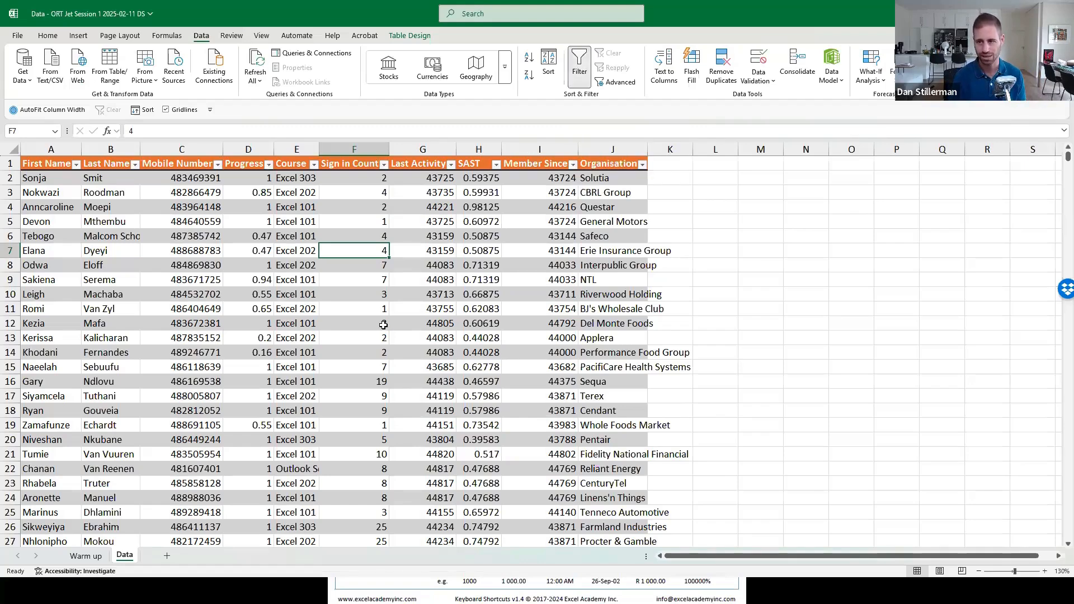
key(ctrl+shift+l)
key(ctrl+shift+l)
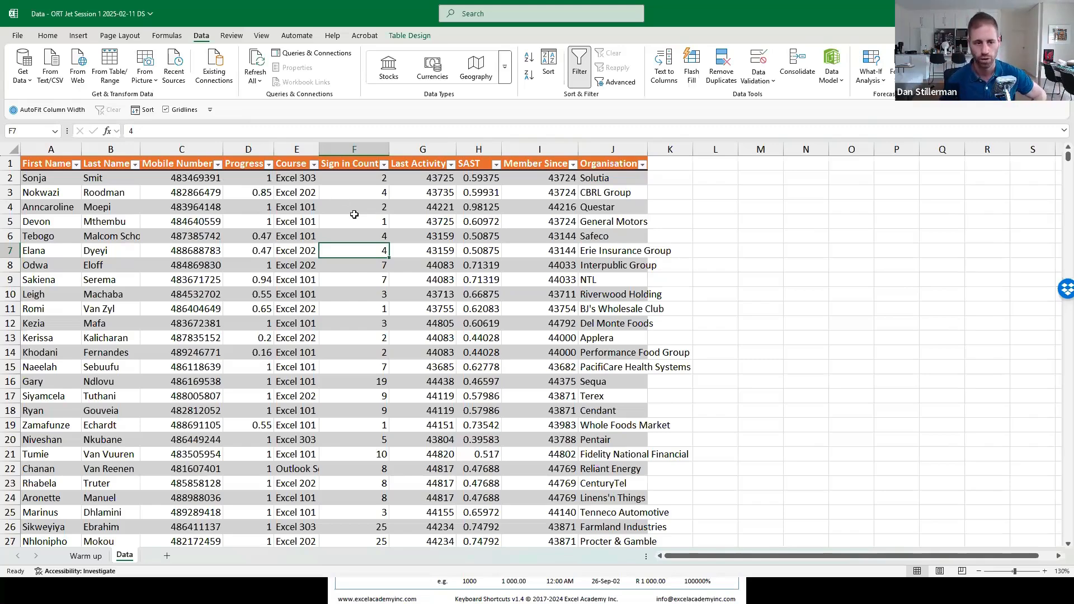
- Review the sorting and filtering options for the Course column, and close them without applying a filter
click(314, 167)
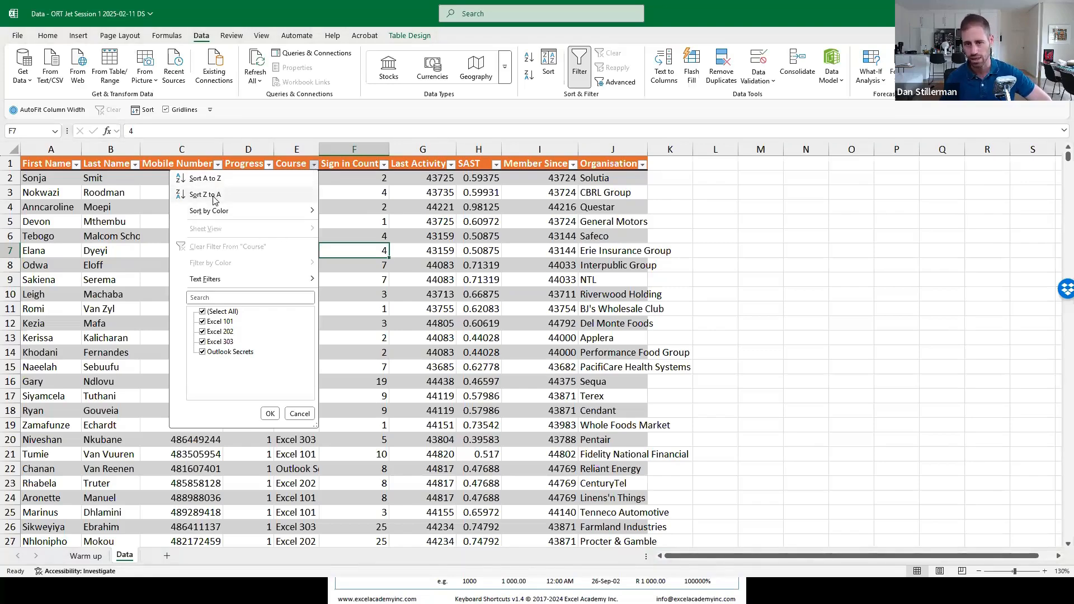
mouse_move(215, 212)
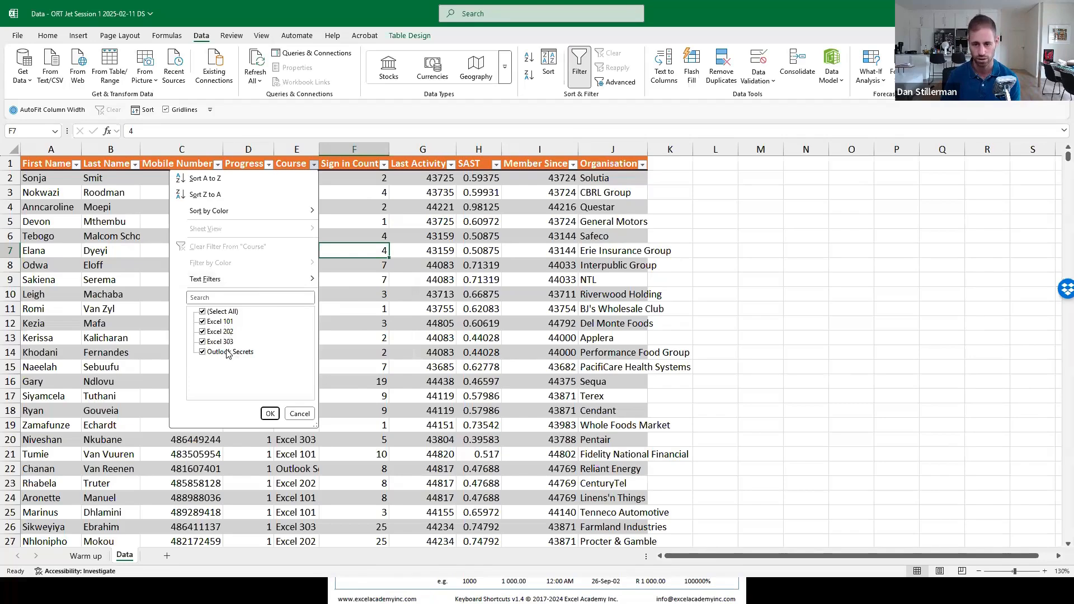
click(419, 333)
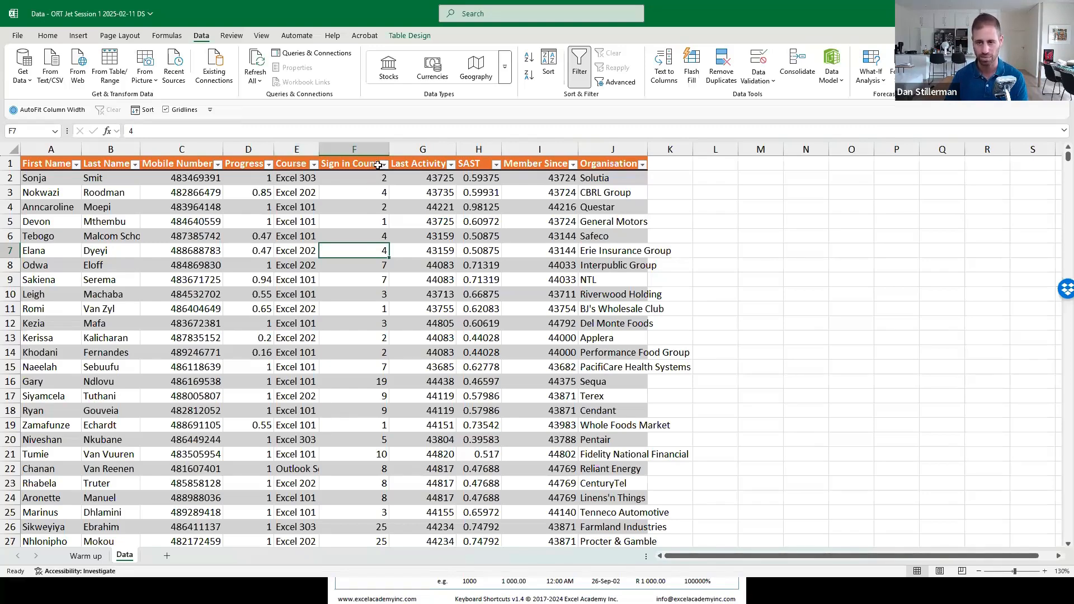
- Examine the contents of the Sign in Count, Last Activity, SAST, Member Since and Organisation columns
click(364, 146)
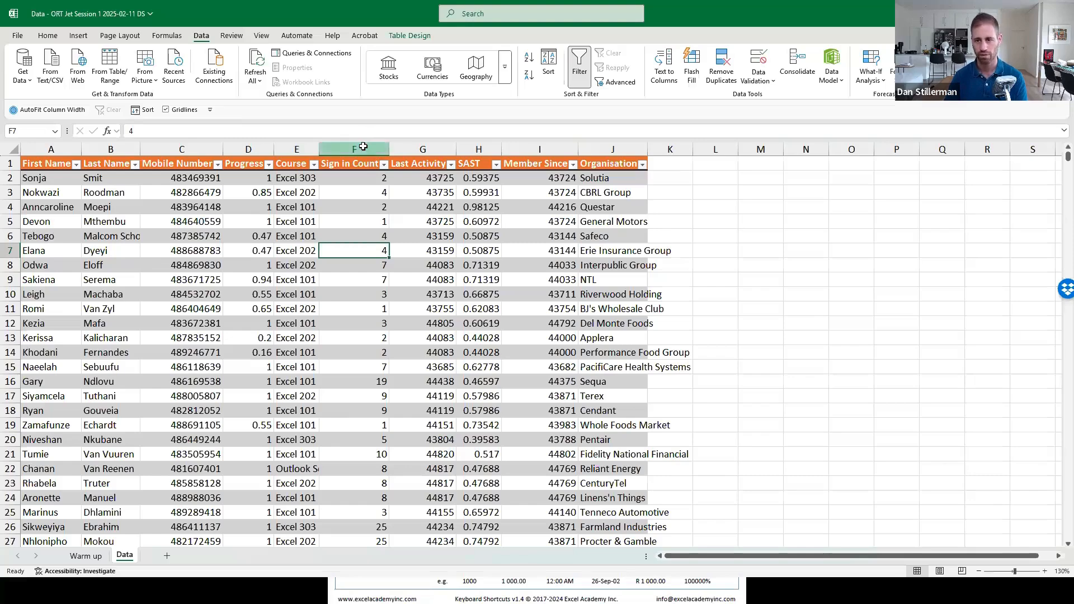
click(359, 190)
click(362, 249)
click(362, 364)
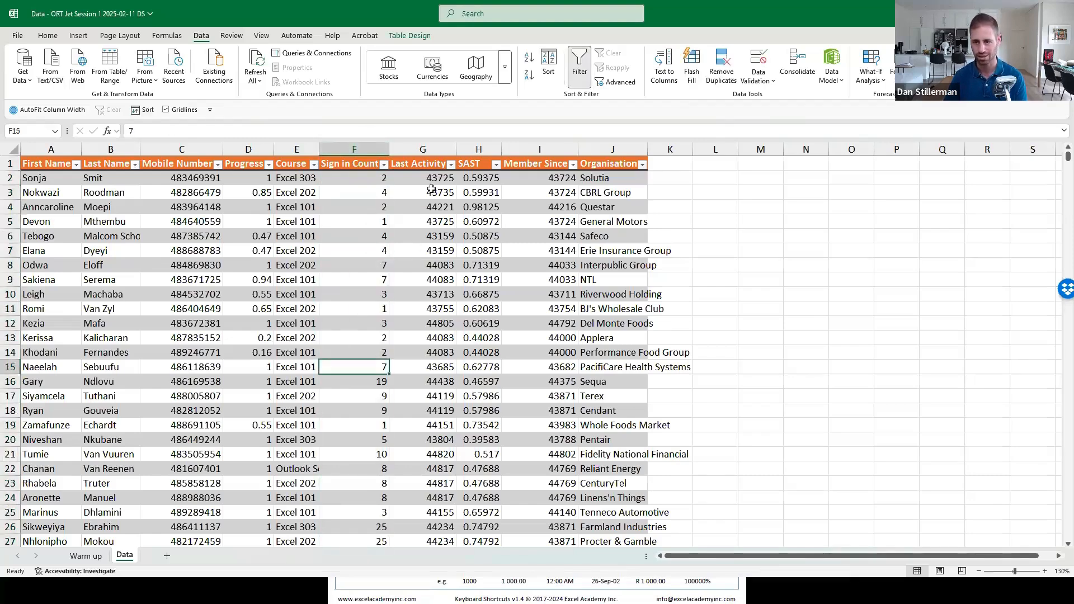
click(431, 148)
click(475, 147)
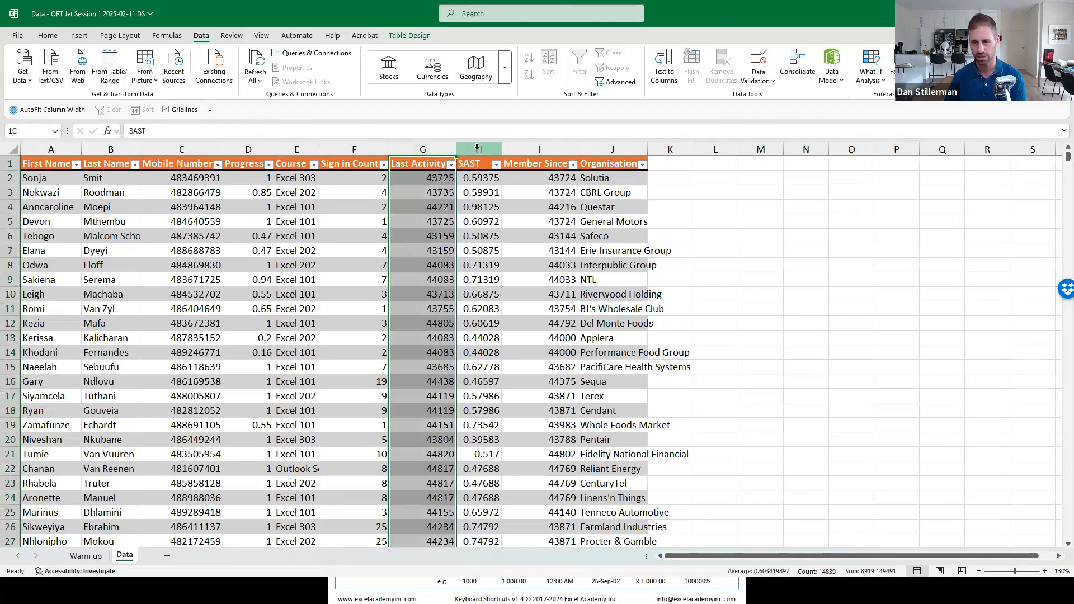
click(538, 148)
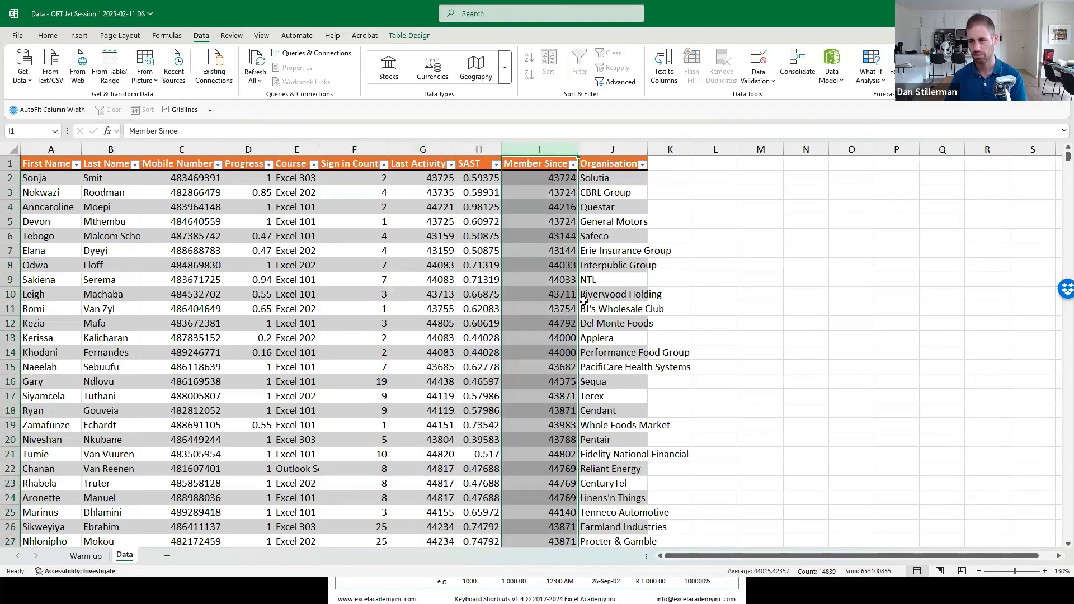
click(630, 148)
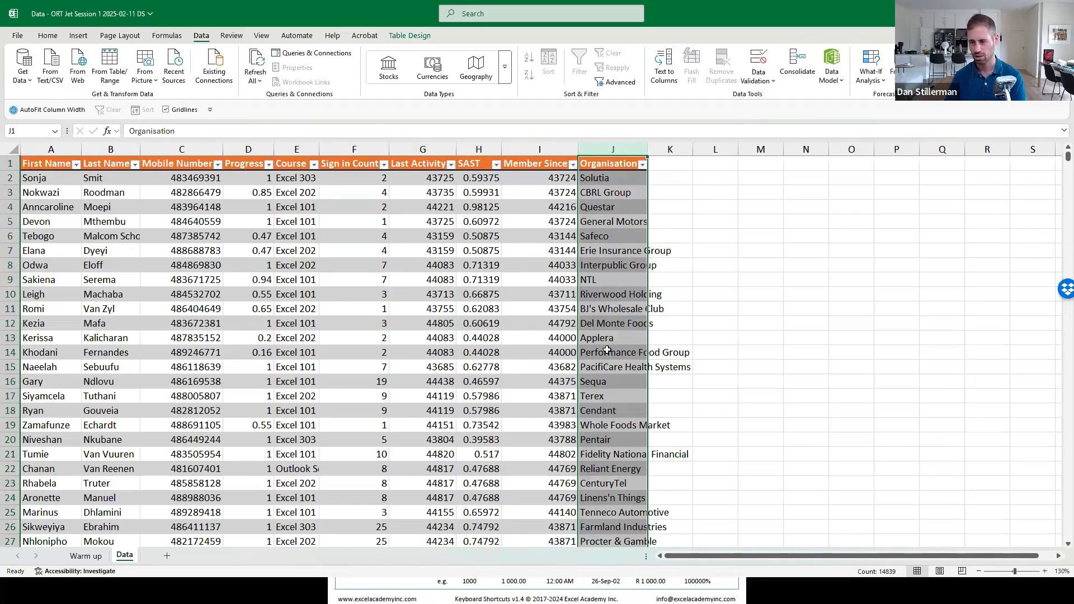
click(591, 322)
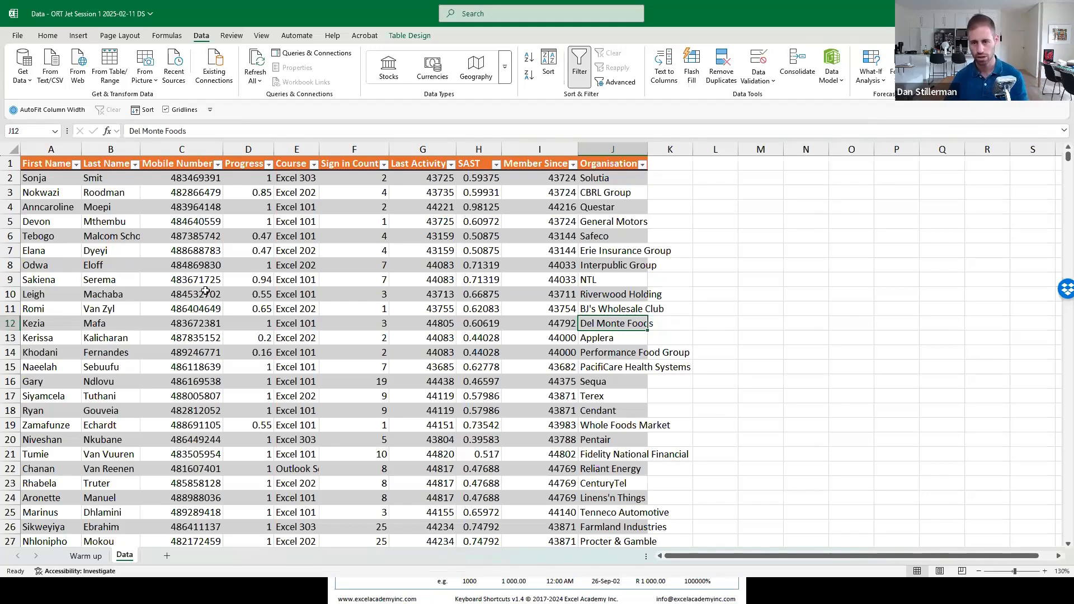
- Save the workbook and select a cell in the table's Mobile Number column
click(349, 277)
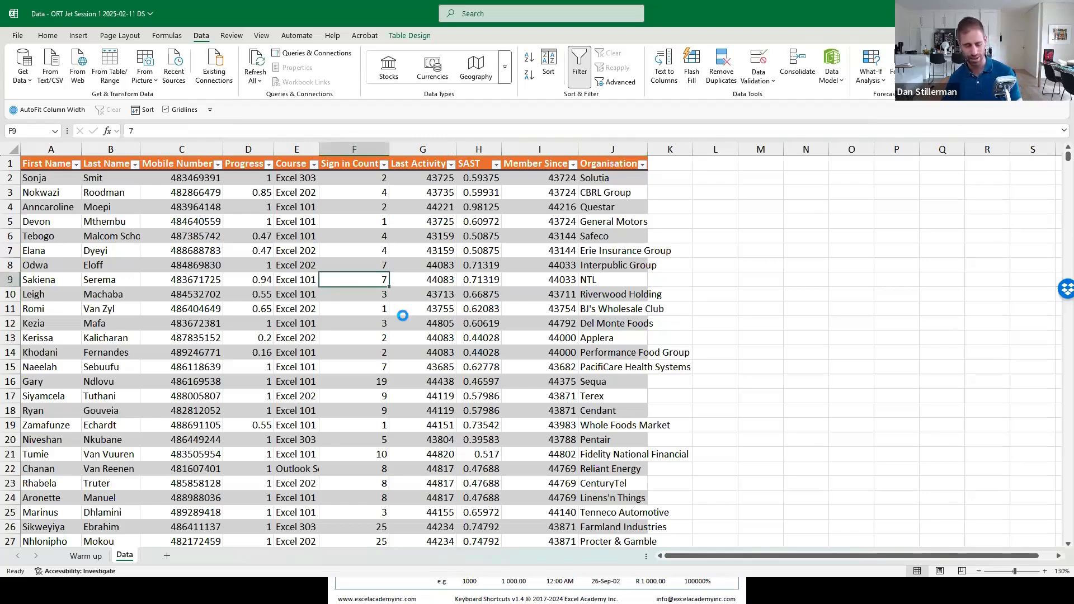
key(ctrl+s)
click(188, 274)
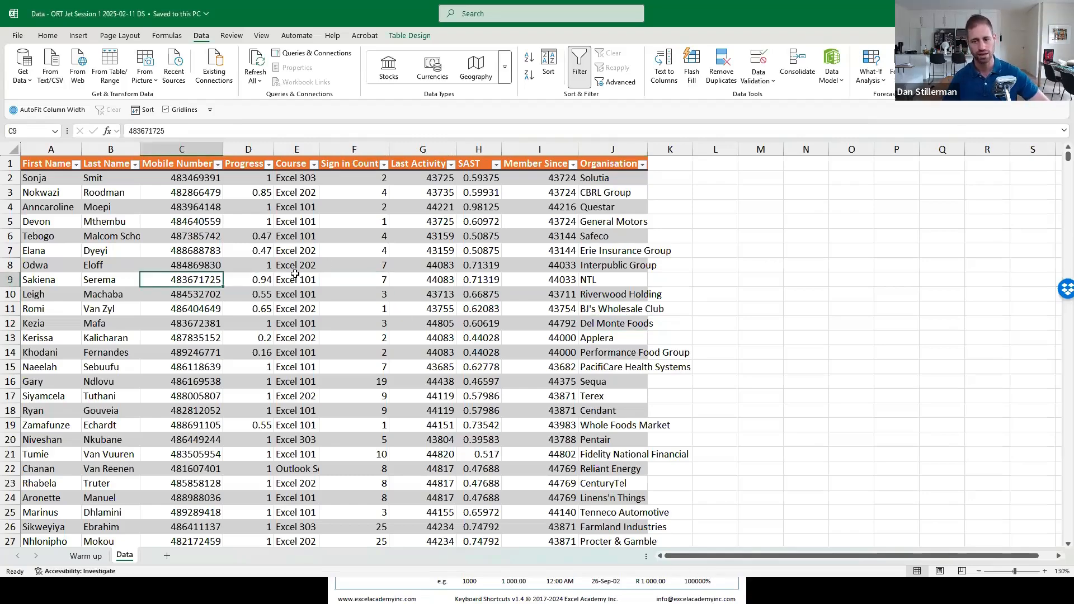
- Turn the table's header row off and back on
click(417, 36)
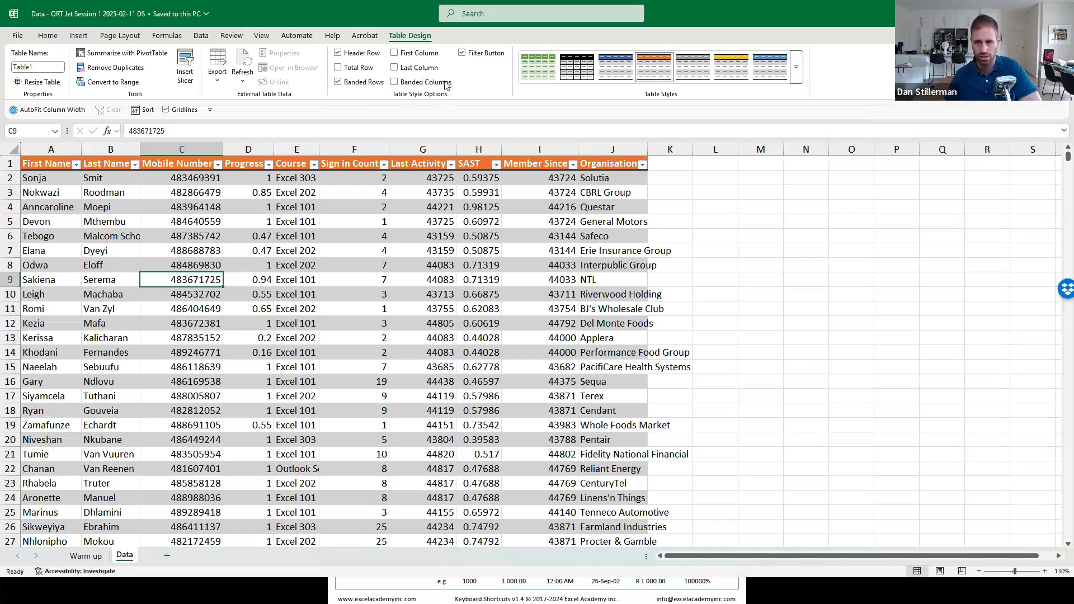
click(338, 53)
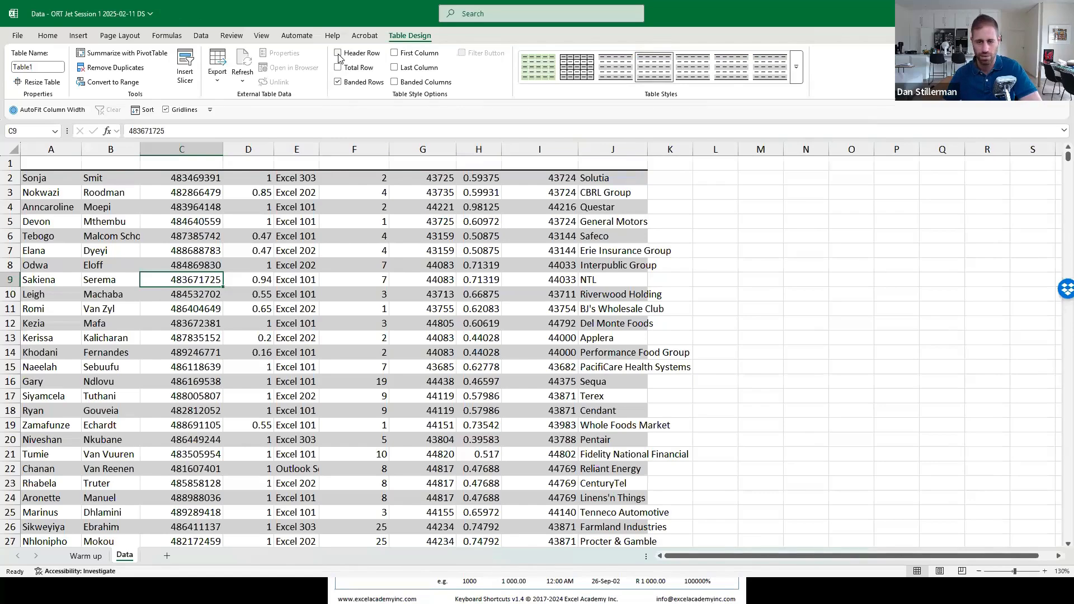
click(339, 54)
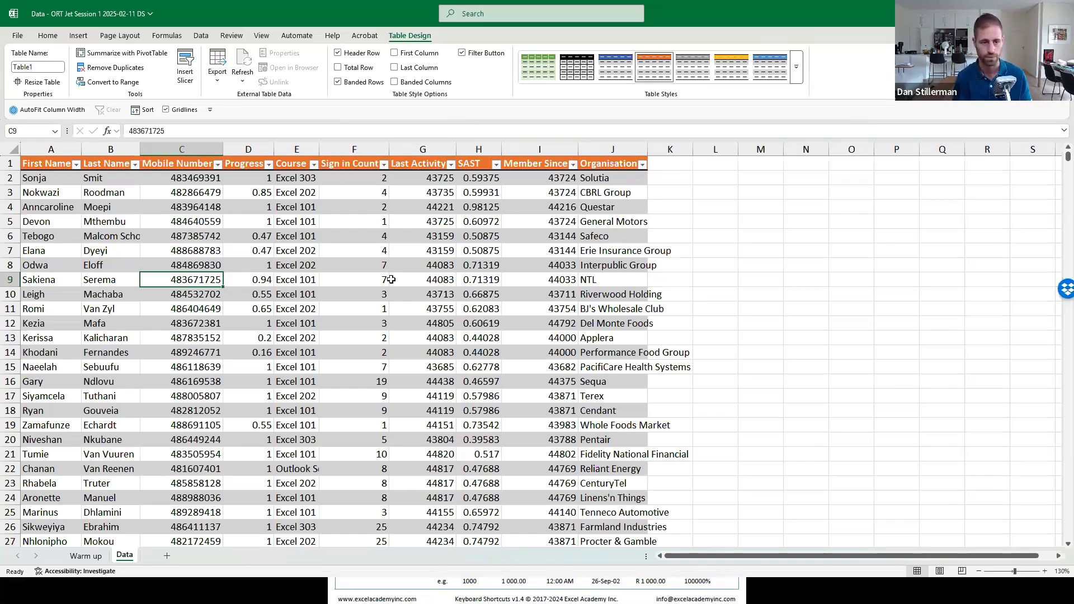
- Add a total row to the table, toggle it off and back on, and select the Organisation total
key(ctrl+shift+t)
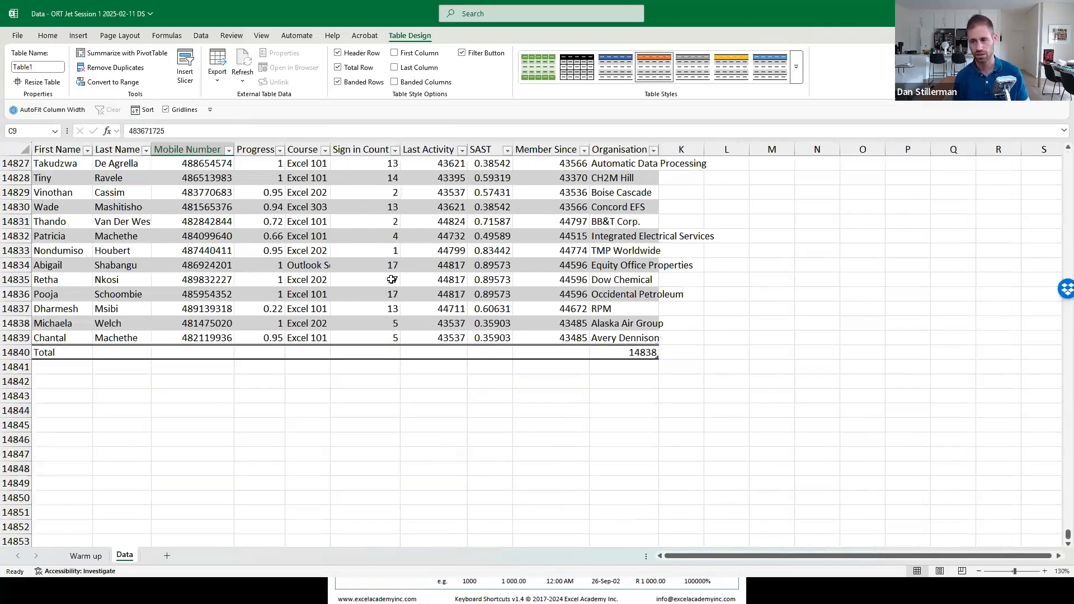
click(56, 353)
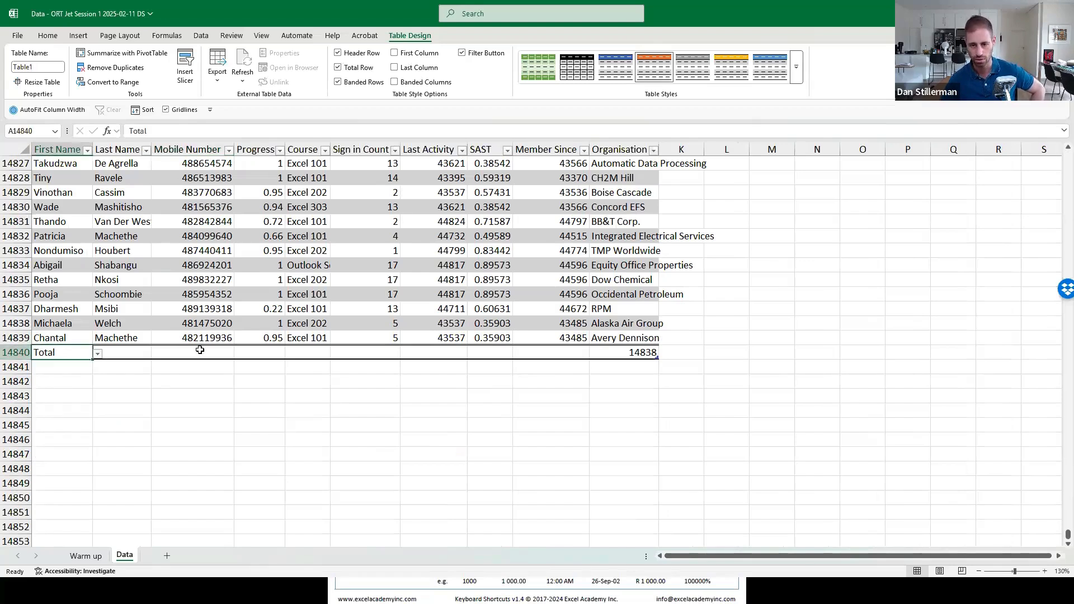
click(339, 67)
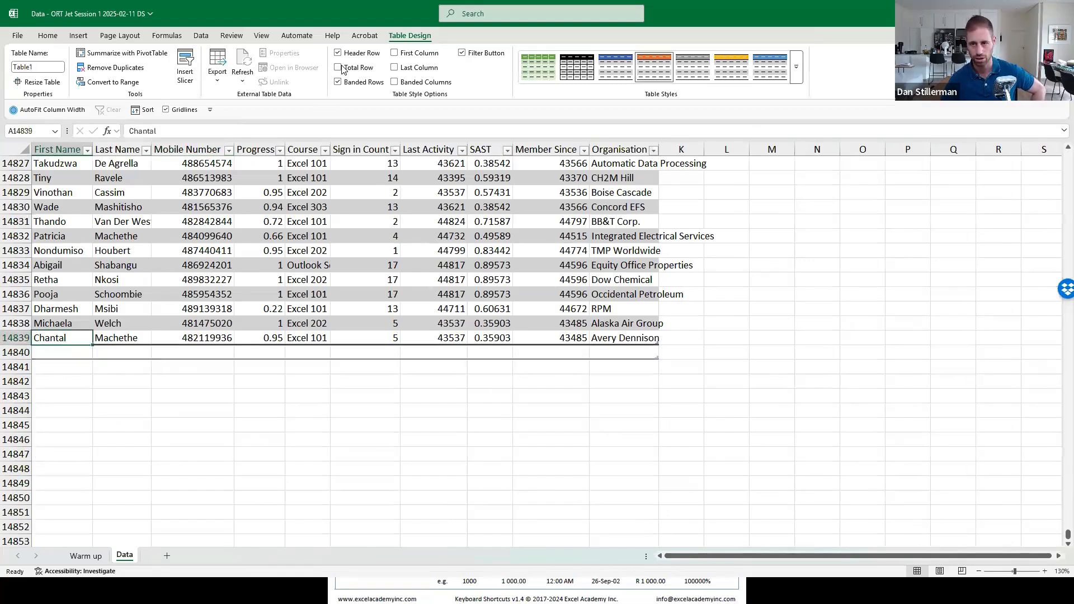
click(339, 67)
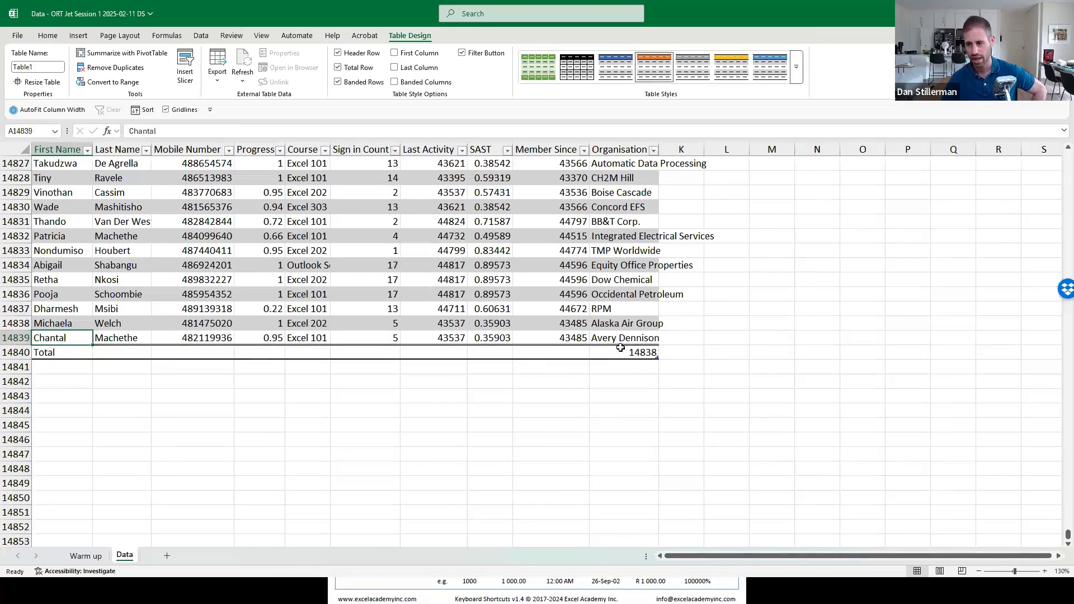
click(646, 352)
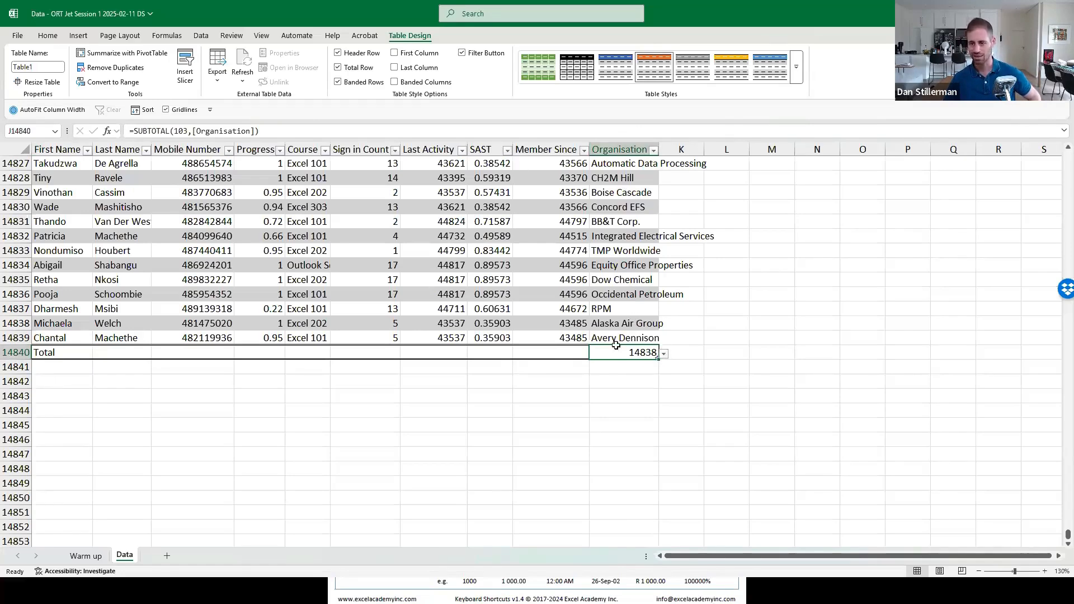
- Check the summary functions available for the Progress and Course cells in the total row
click(296, 351)
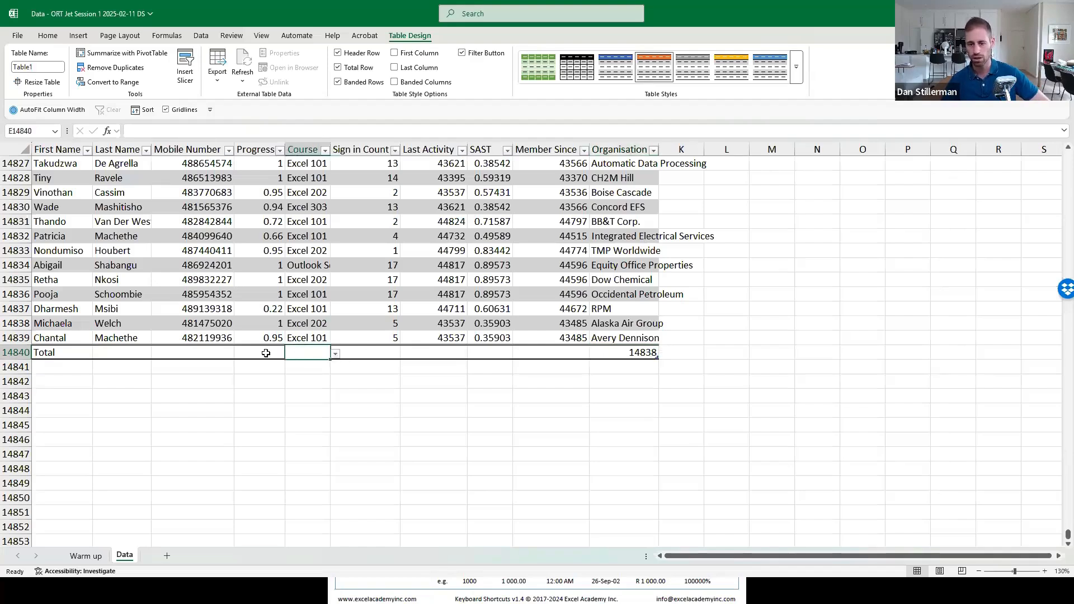
key(Left)
click(291, 355)
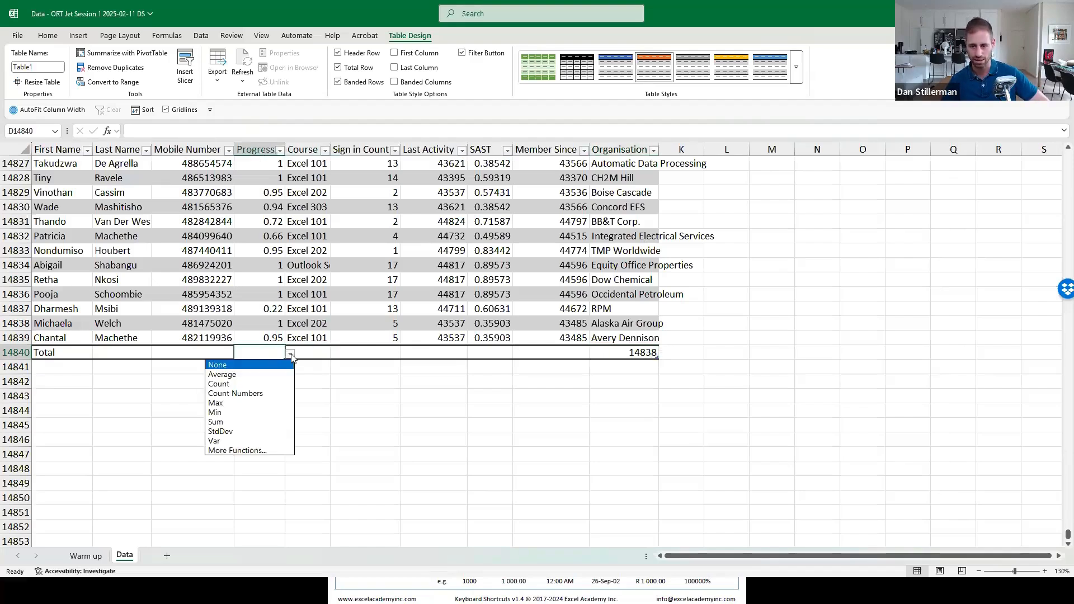
key(Escape)
click(326, 353)
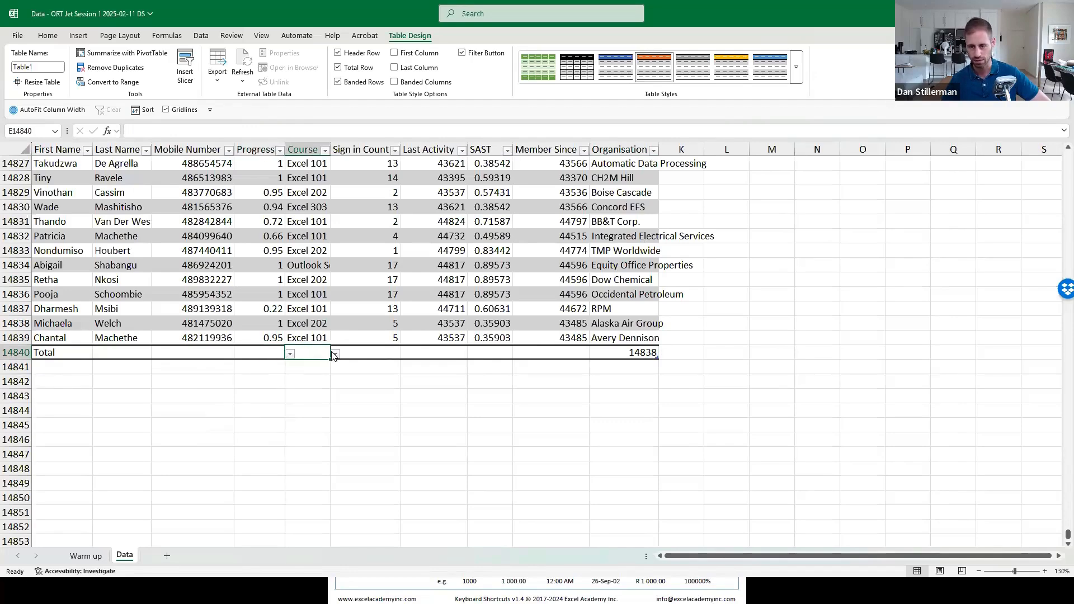
click(335, 354)
click(269, 358)
click(268, 359)
- Set the Progress column's summary in the total row to Average
click(265, 352)
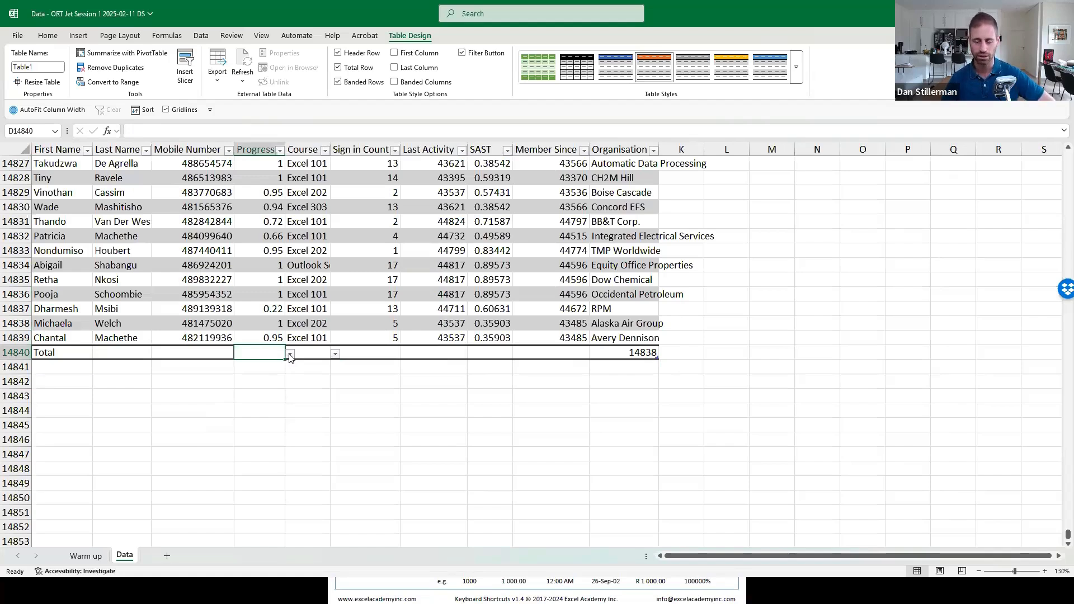
click(255, 143)
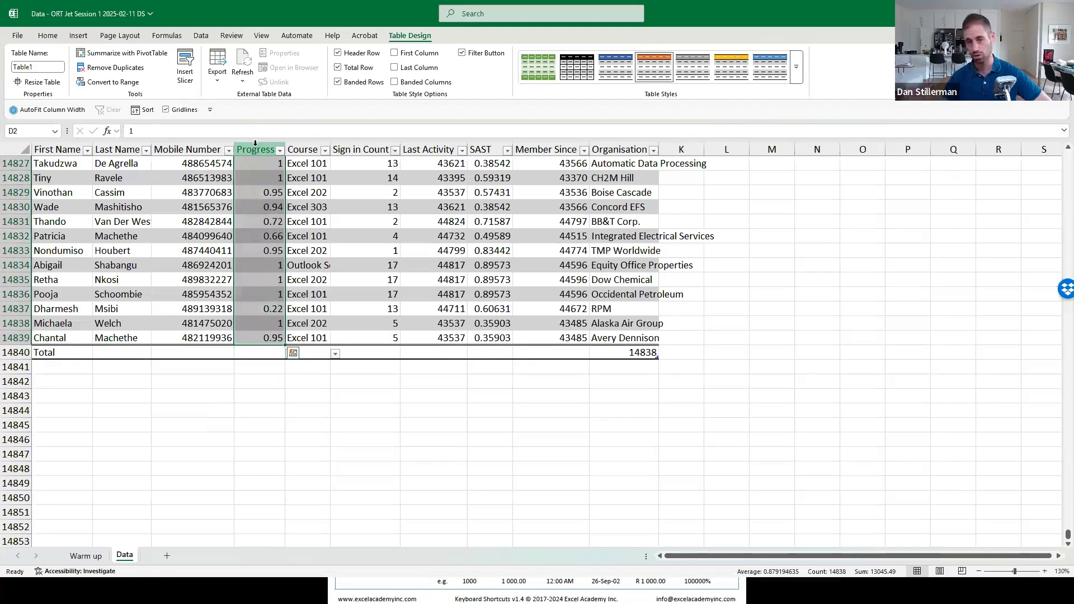
click(262, 309)
click(263, 352)
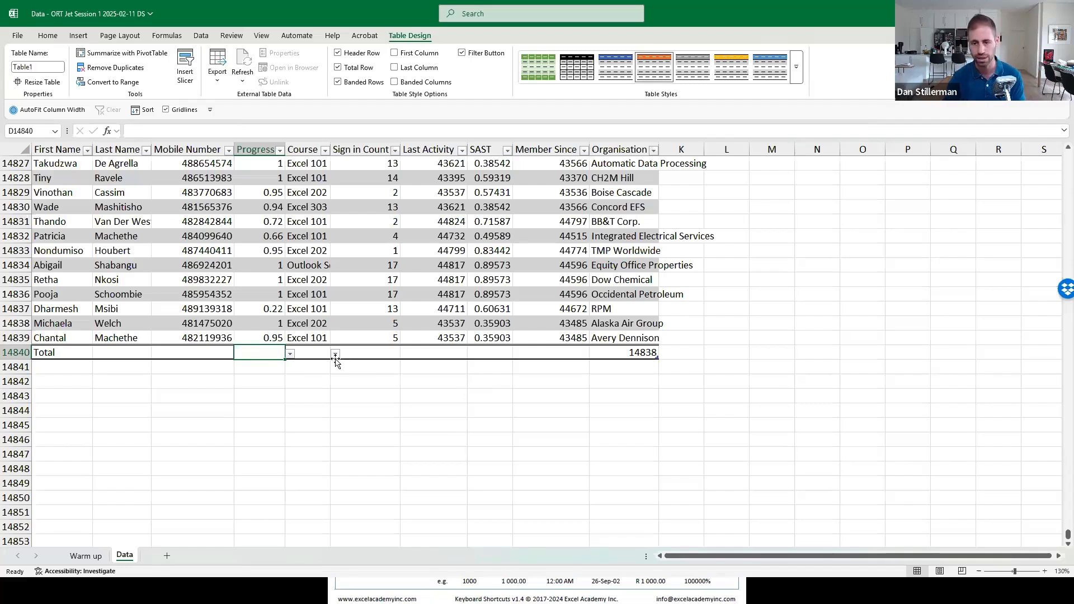
click(290, 354)
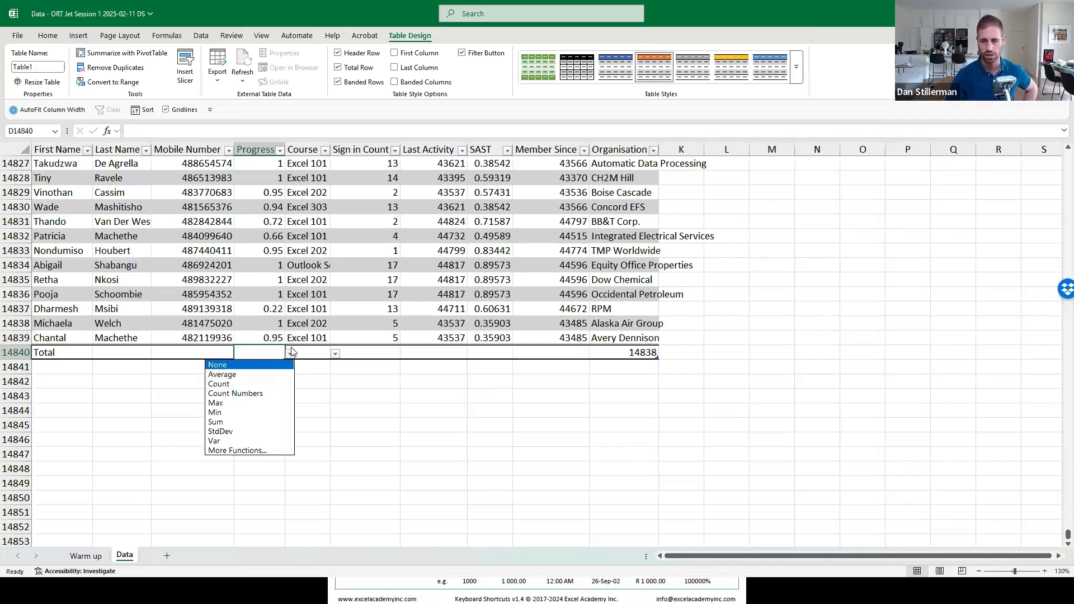
click(226, 376)
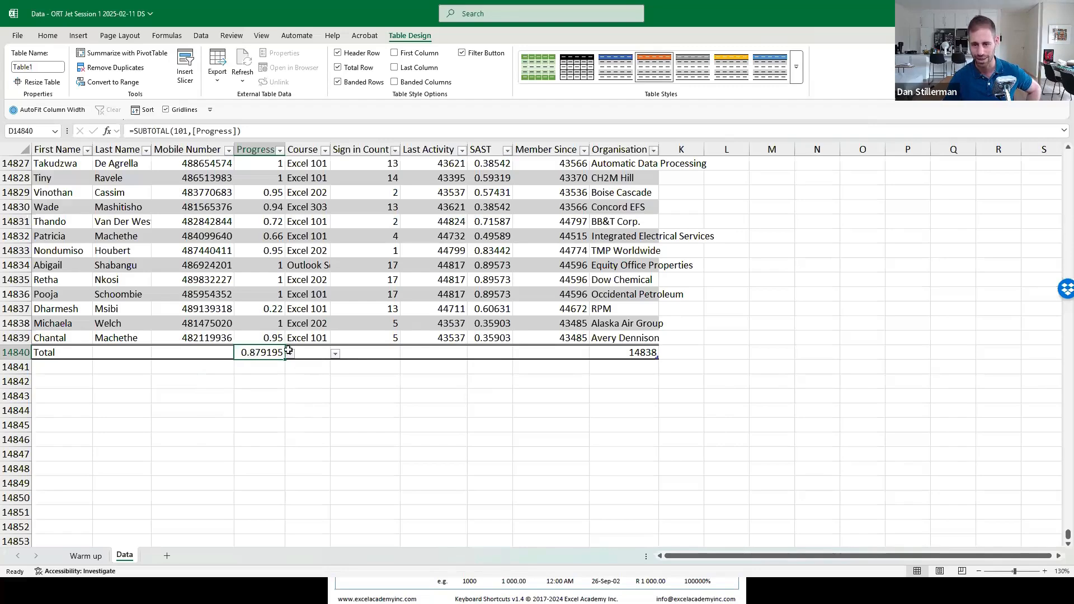
- Set the Sign in Count column's summary in the total row to Average
click(317, 350)
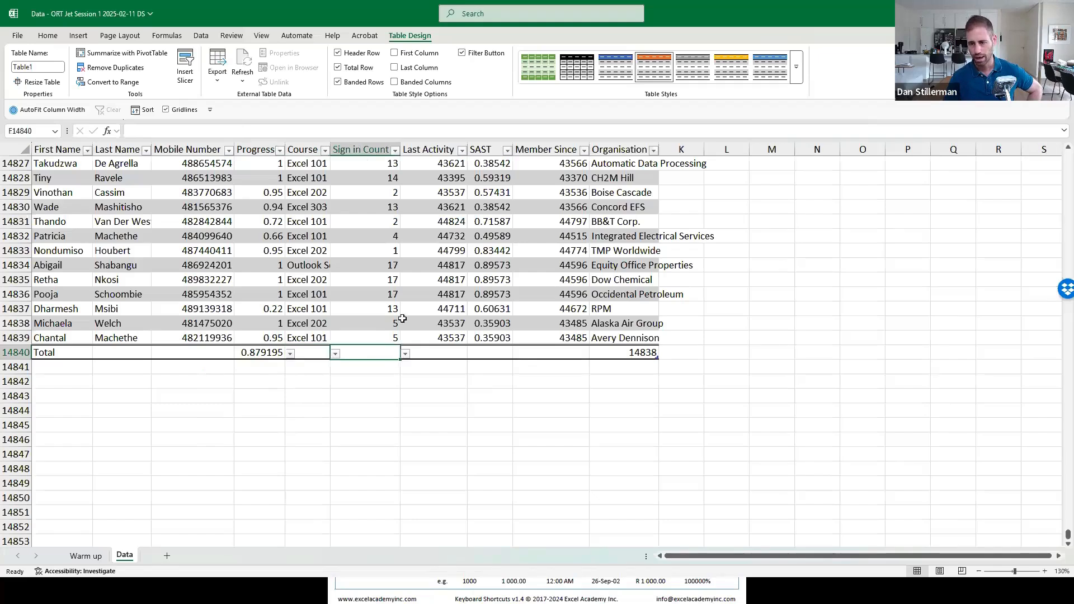
click(376, 355)
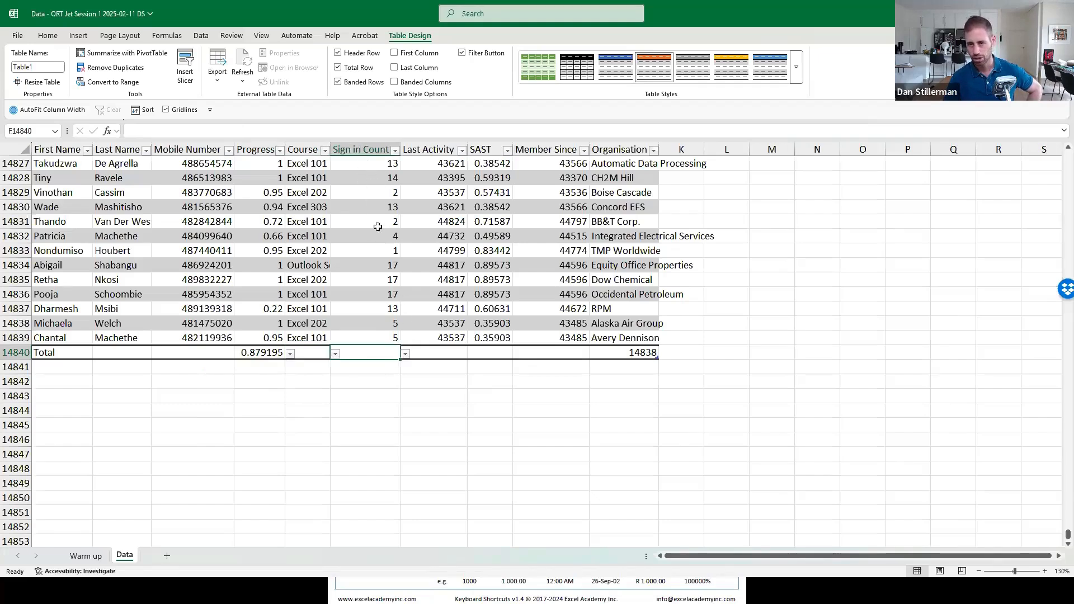
click(406, 354)
click(405, 354)
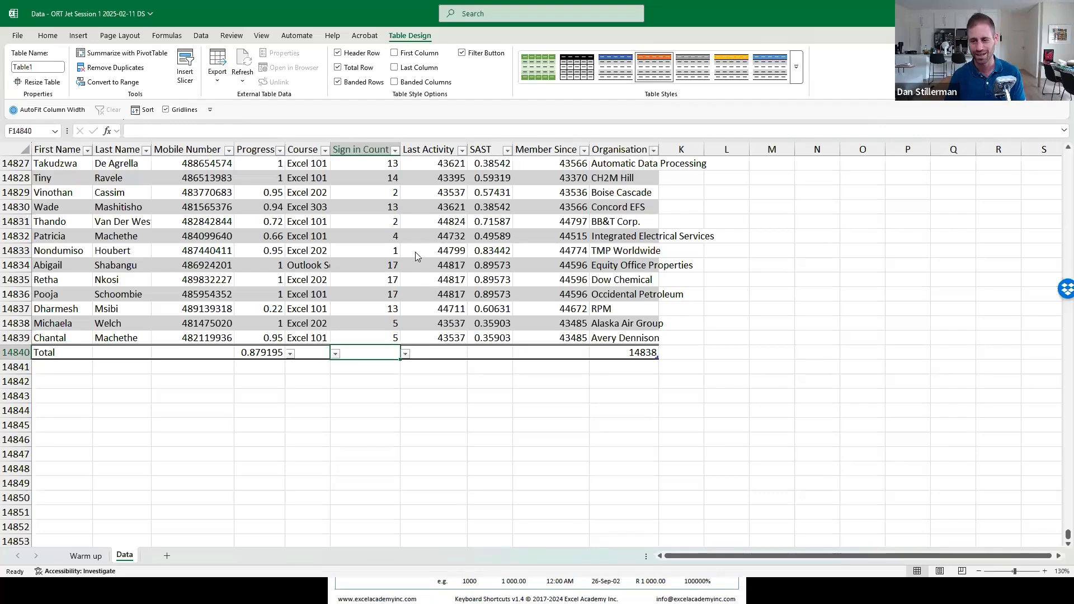
key(alt+Down)
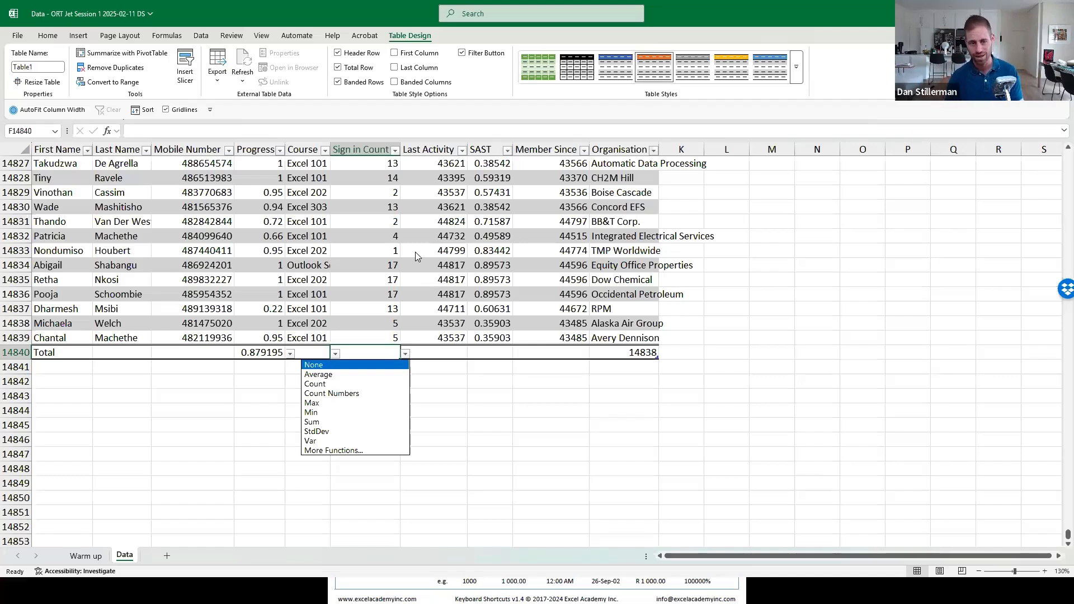
key(Down)
key(Down)
key(Down)
key(Down)
key(Down)
key(Down)
key(Down)
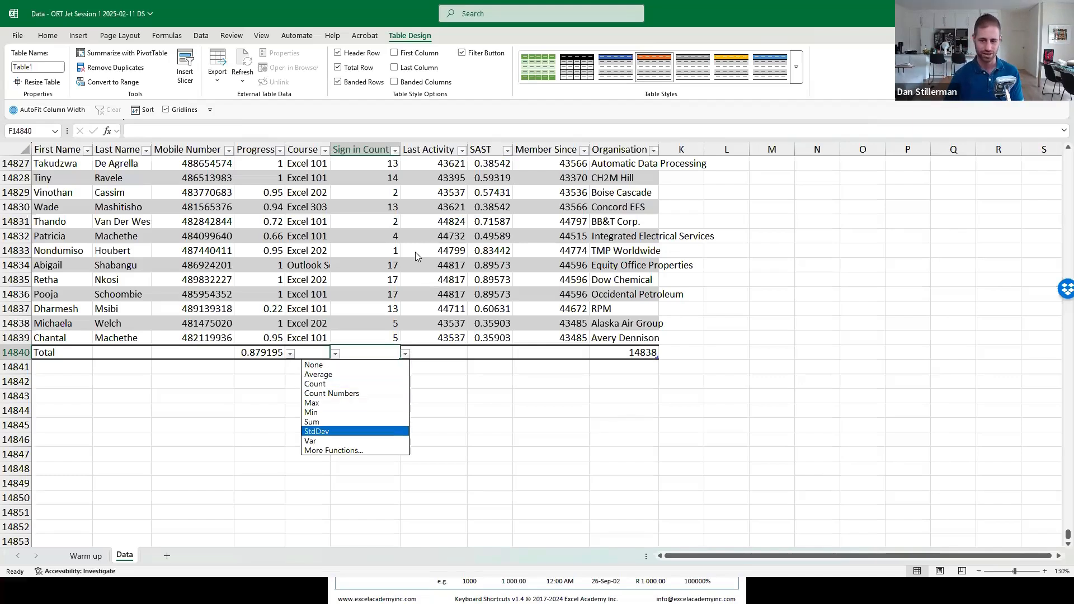
key(Up)
key(Up)
key(Up)
key(Up)
key(Up)
key(Up)
key(Down)
key(Down)
key(Down)
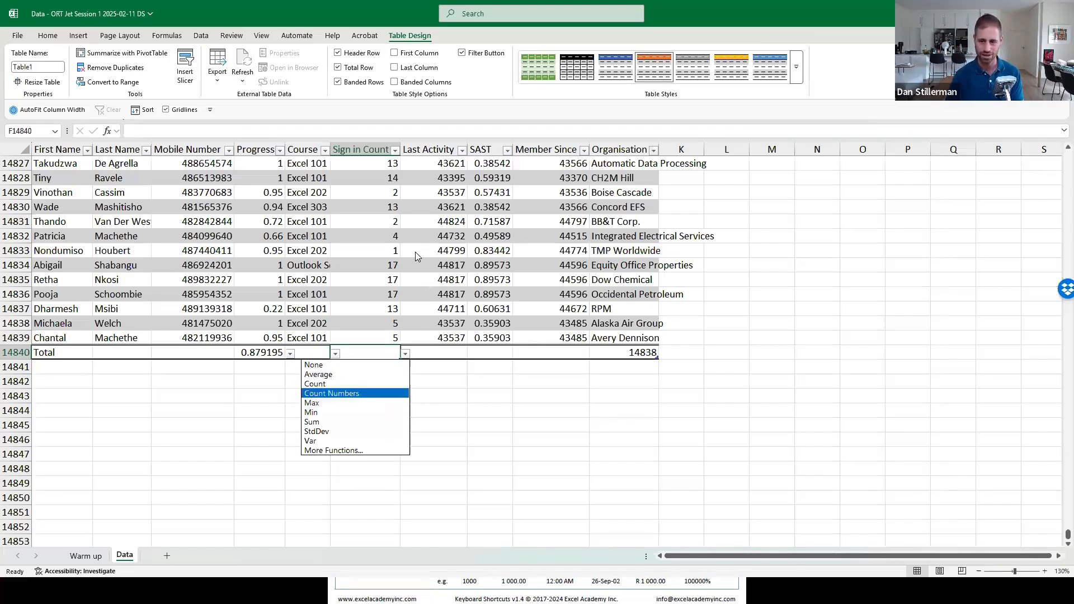
key(Up)
key(Up)
key(Up)
key(Return)
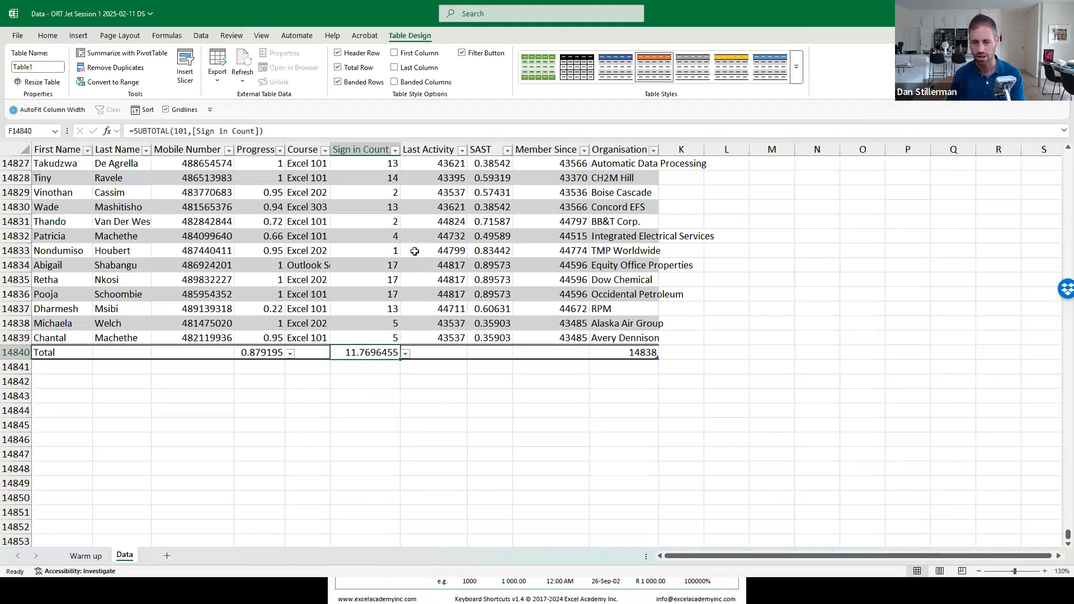
- Change the Sign in Count summary in the total row to Max
key(alt+Down)
key(Down)
key(Down)
key(Down)
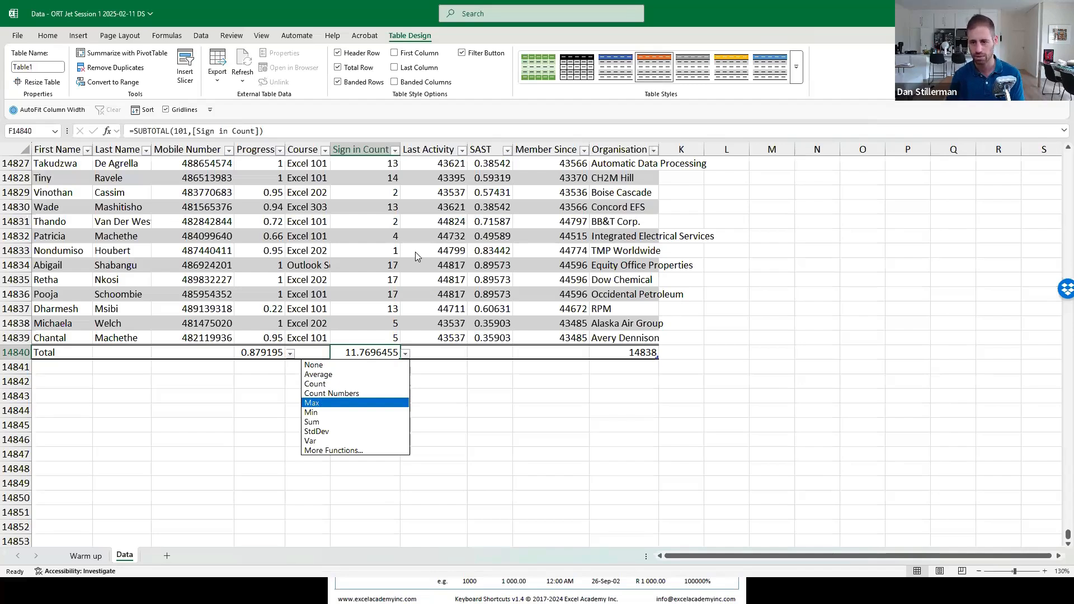
key(Return)
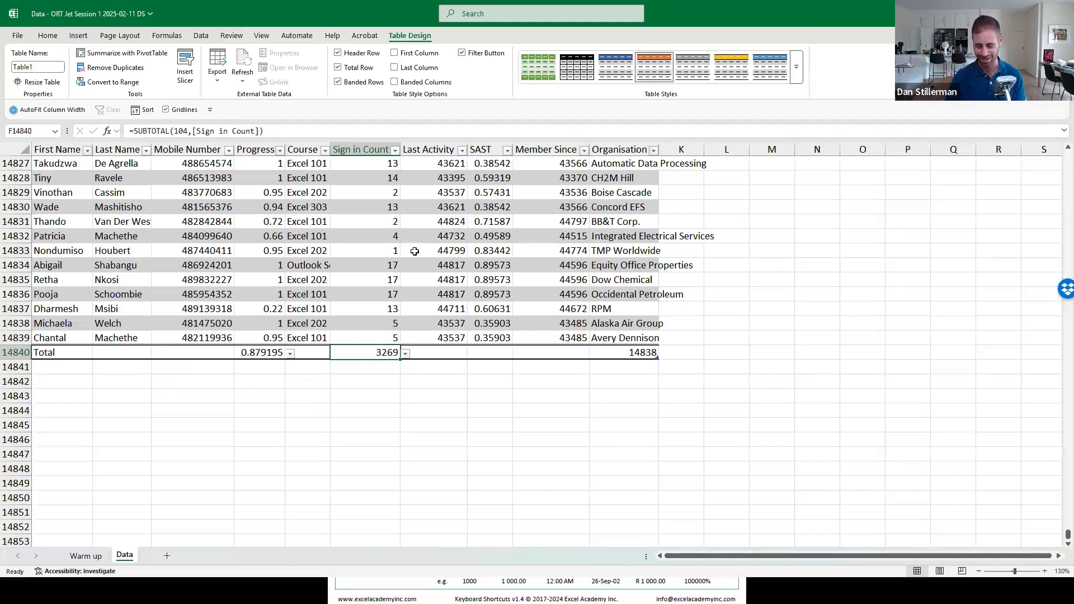
- Change the Sign in Count summary in the total row to Min
key(alt+Down)
key(Down)
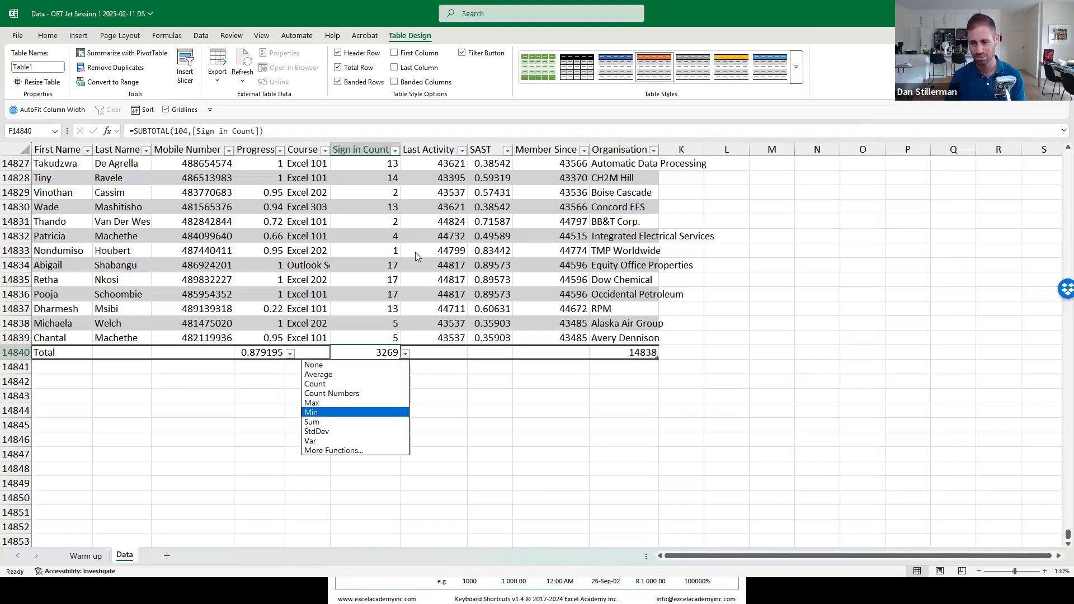
key(Return)
- Change the Sign in Count summary in the total row to Count
key(alt+Down)
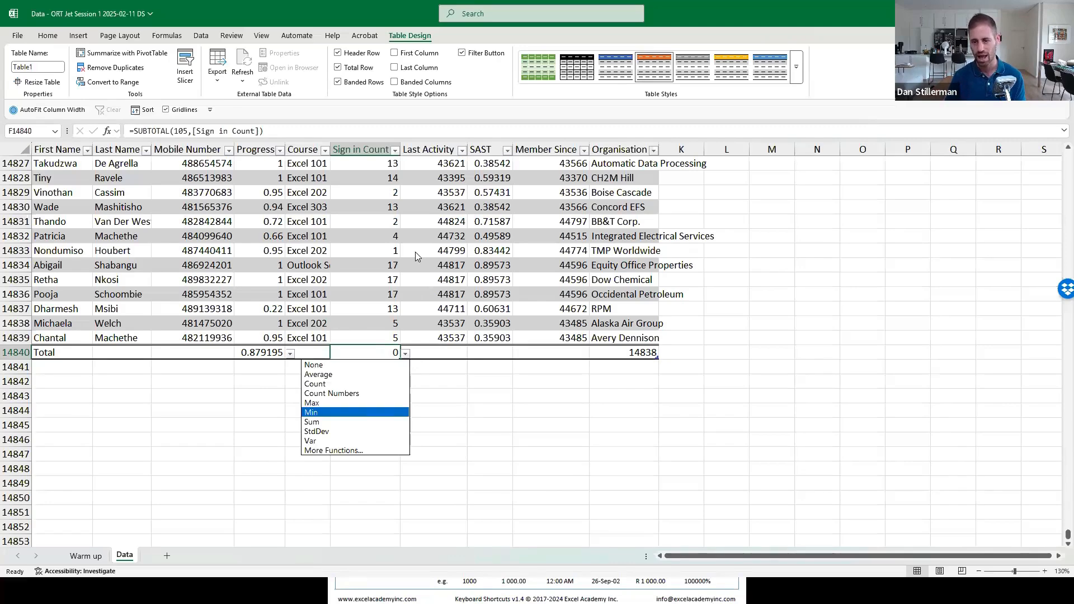
key(Up)
key(Up)
key(Up)
key(Return)
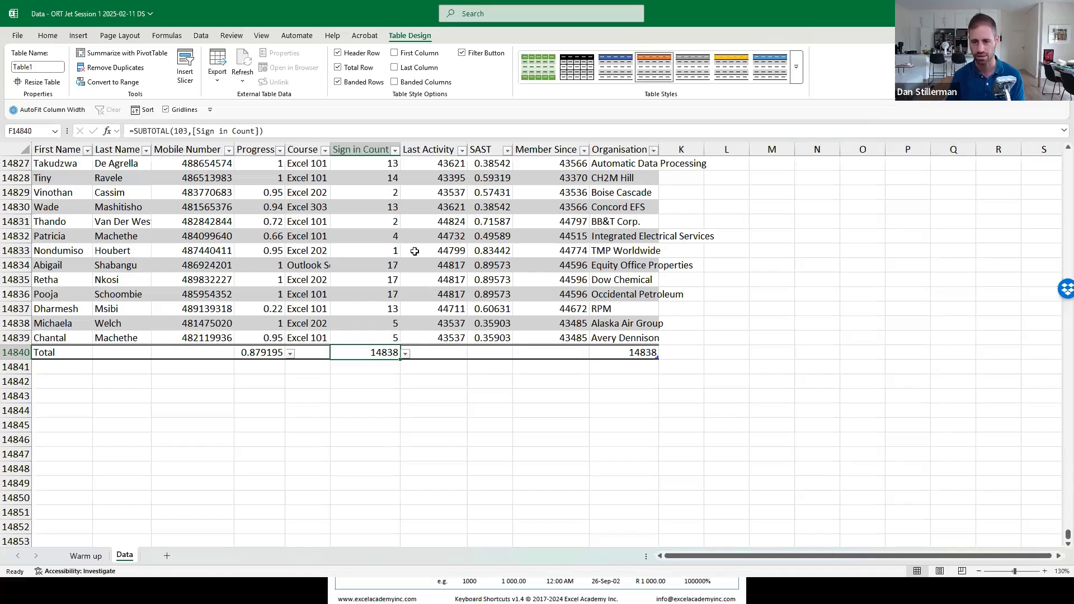
- Switch the Sign in Count summary in the total row back to Average
key(alt+Down)
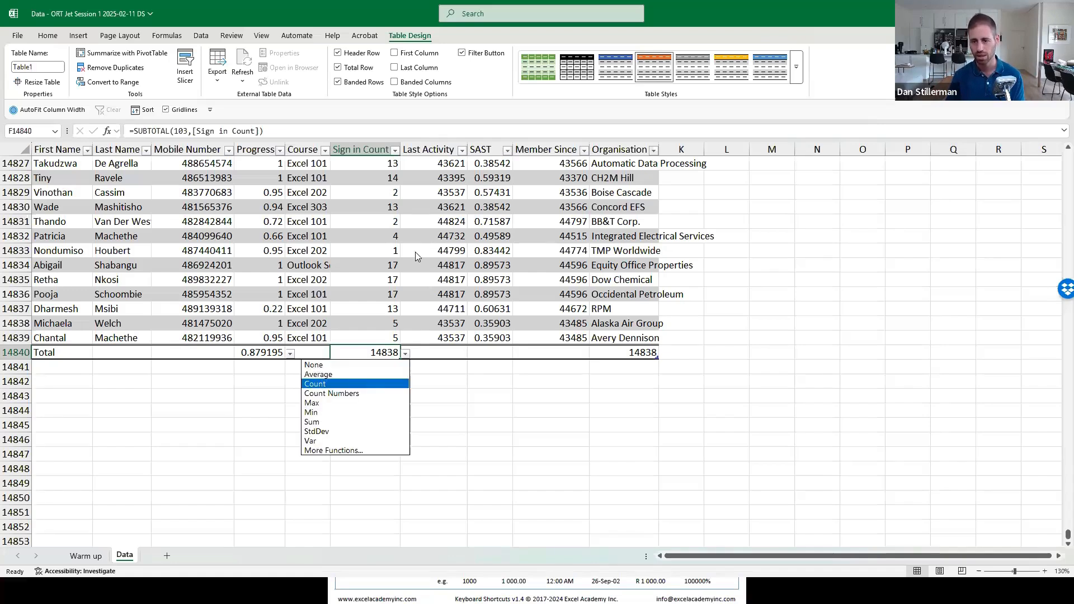
key(Up)
key(Return)
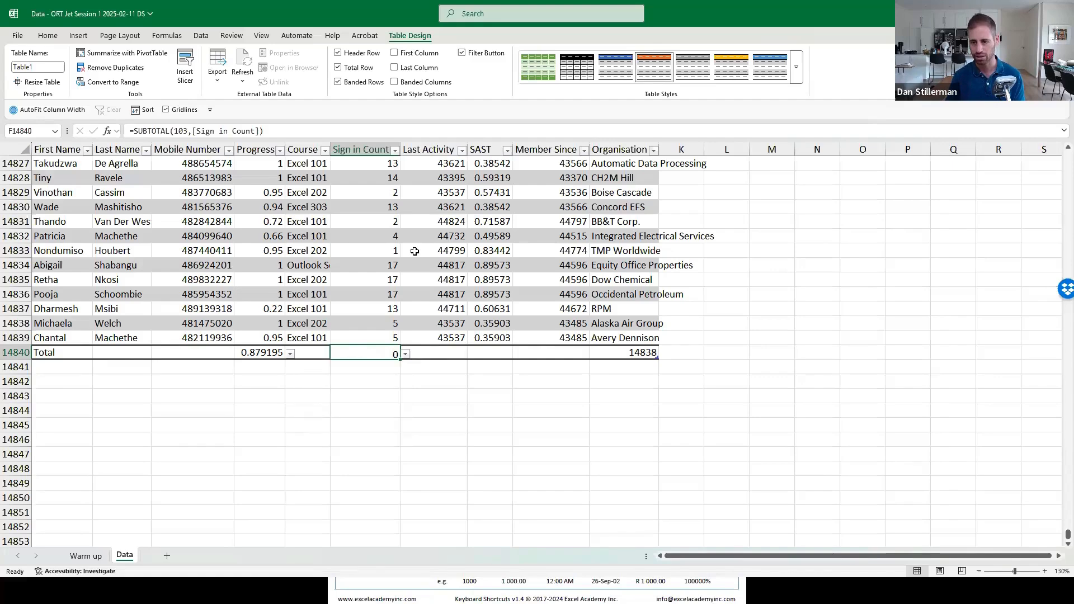
- Move across the total row to the Member Since cell and back to the Progress average
key(Right)
key(Right)
key(Right)
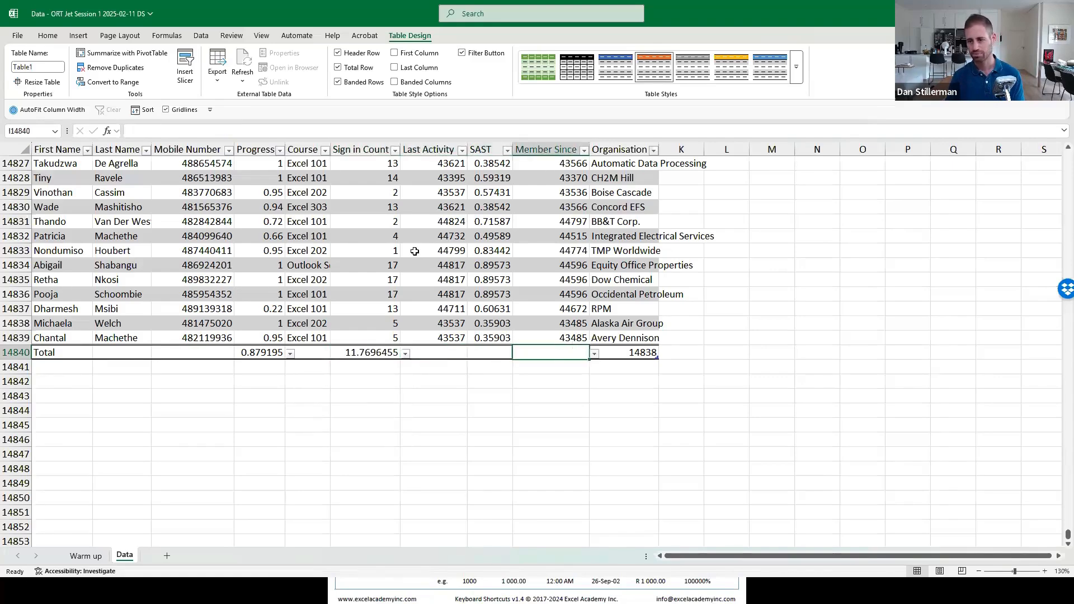
key(Left)
key(Left)
key(Left)
key(Left)
key(Left)
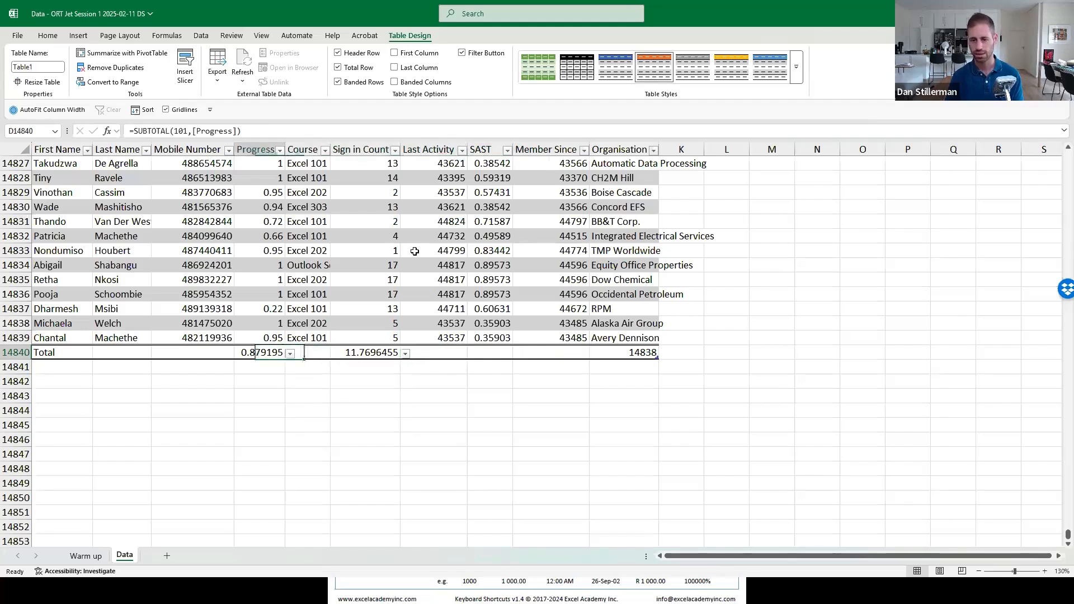
- Select cell D14833 in the Progress column and save the workbook
key(Up)
key(Up)
key(Up)
key(Up)
key(Up)
key(Up)
key(Up)
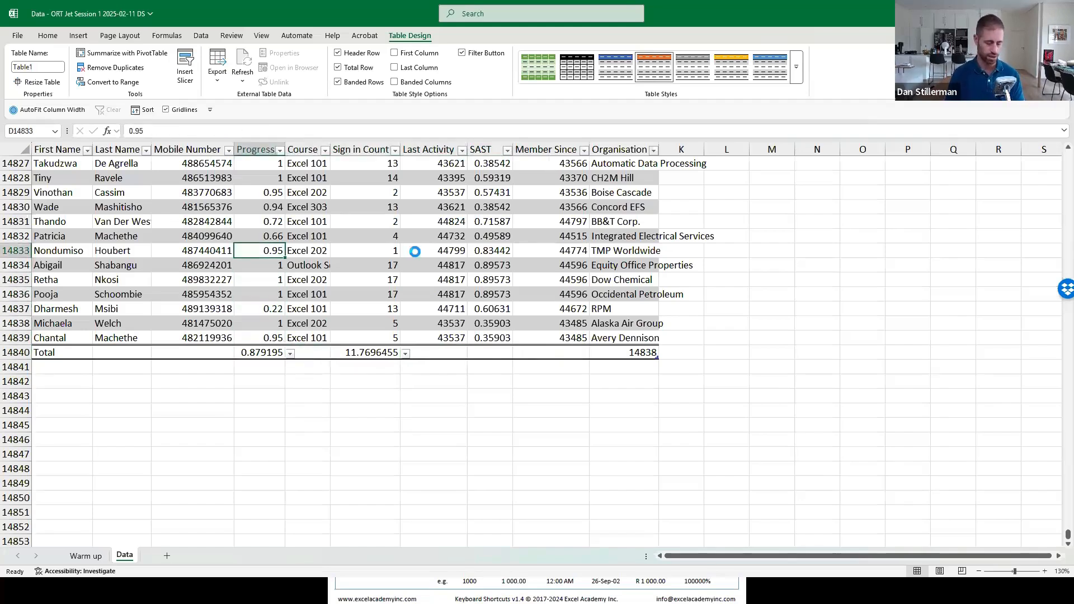
key(ctrl+s)
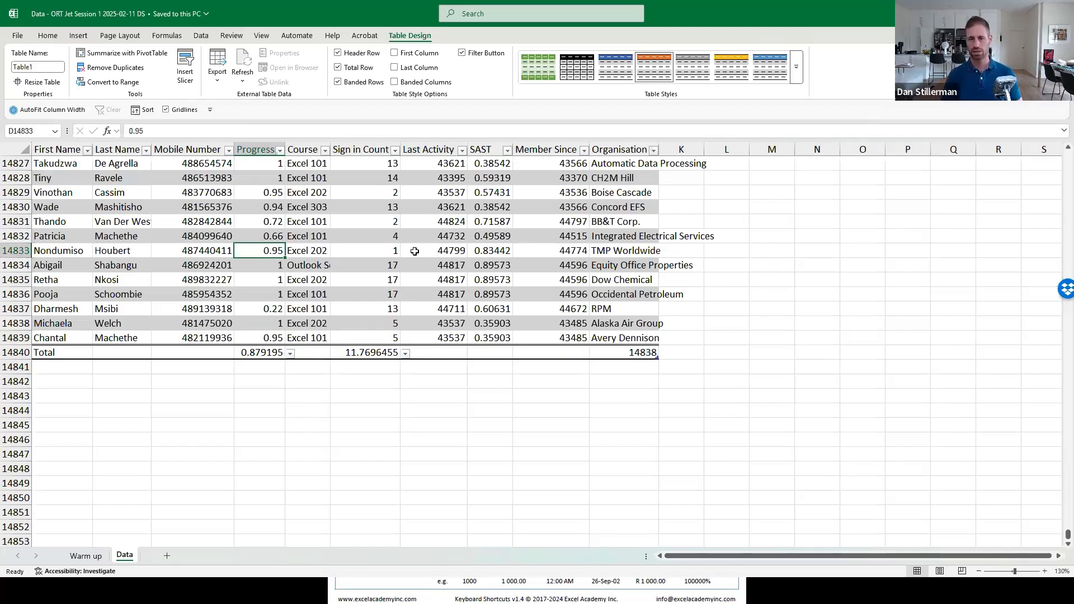
key(Left)
key(Left)
key(Right)
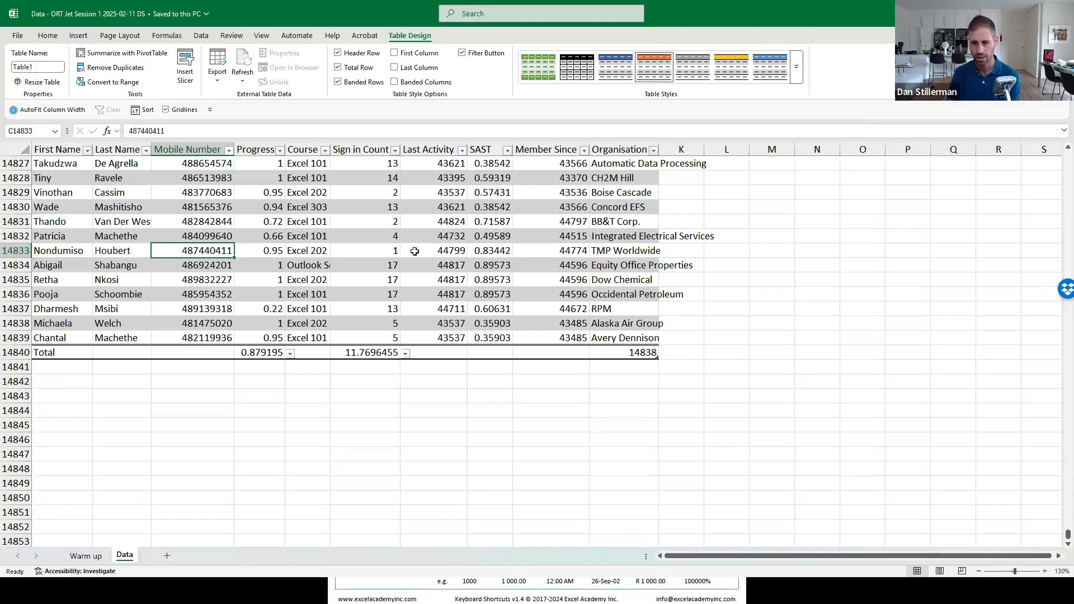
key(Right)
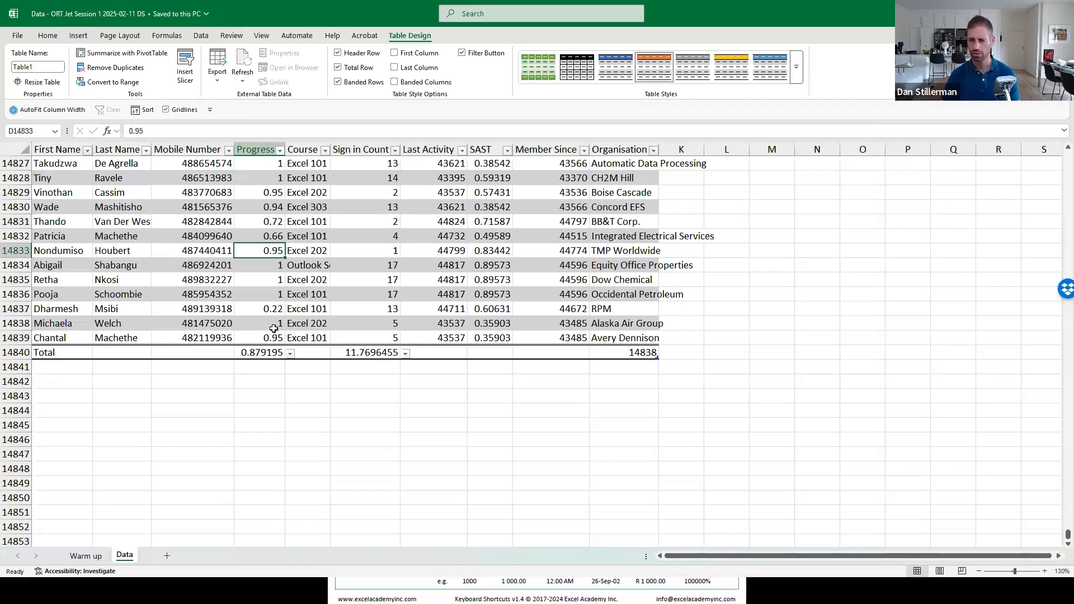
- Select cell D14844 outside the table, look up the Freeze Panes command, and return to cell D14833 inside the table
click(274, 408)
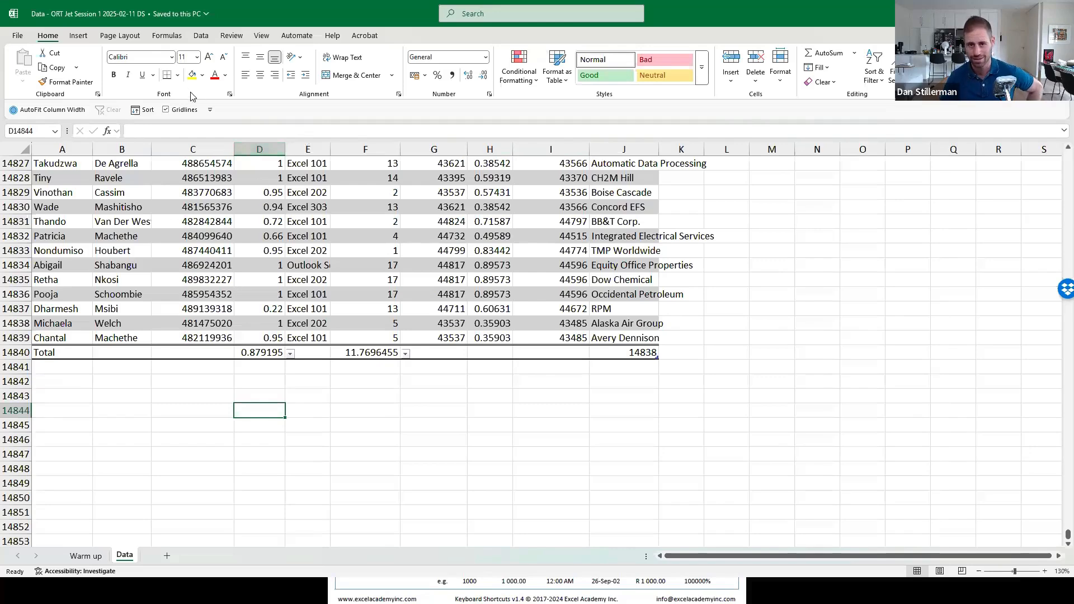
click(261, 36)
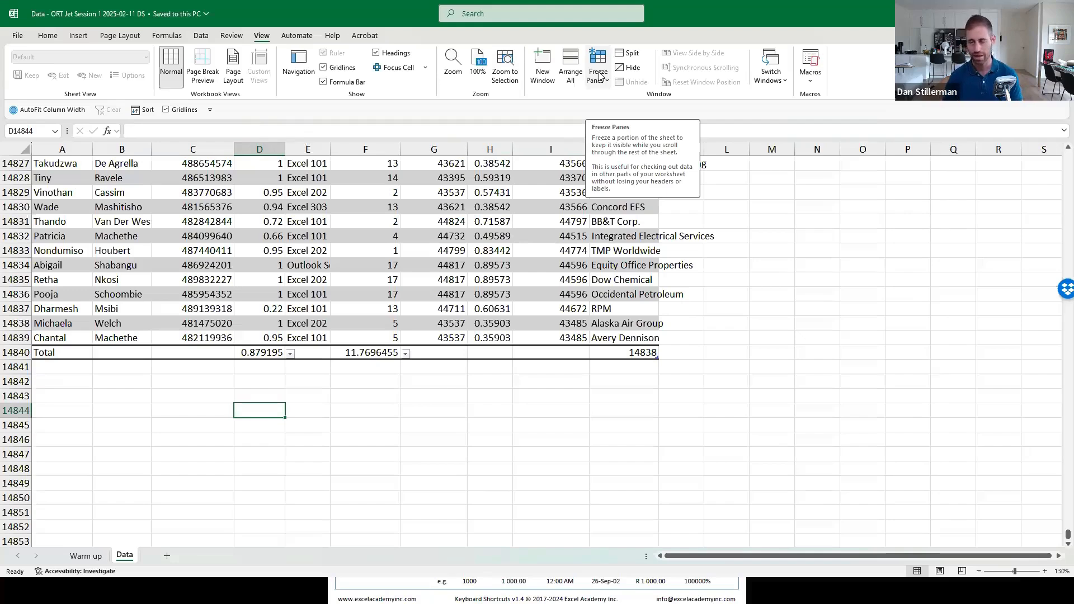
click(257, 250)
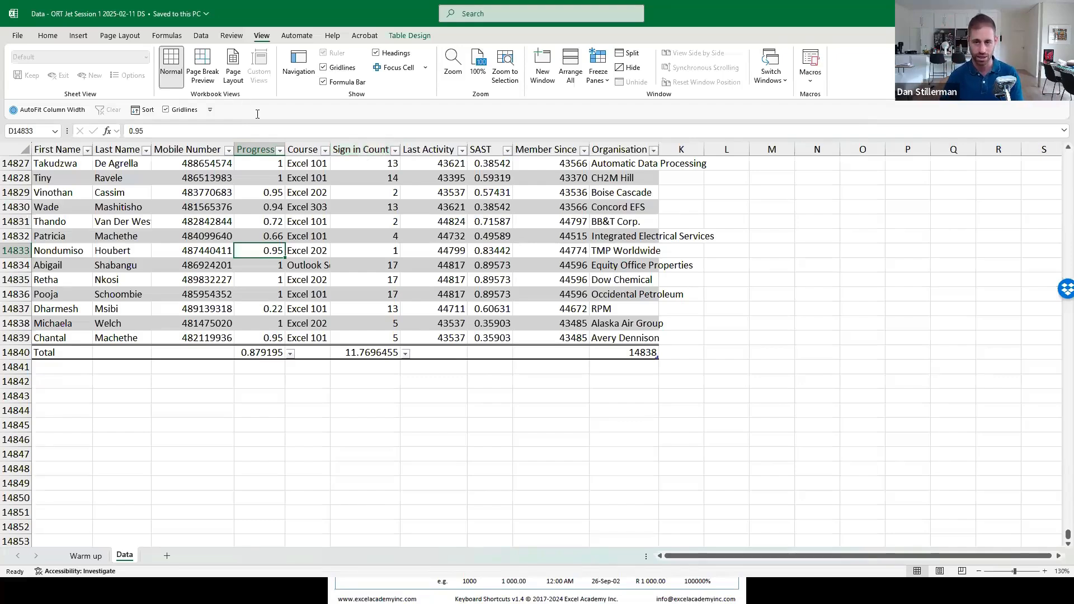
- View the Progress column's sort and filter options without applying any, and return to cell D14834
click(279, 149)
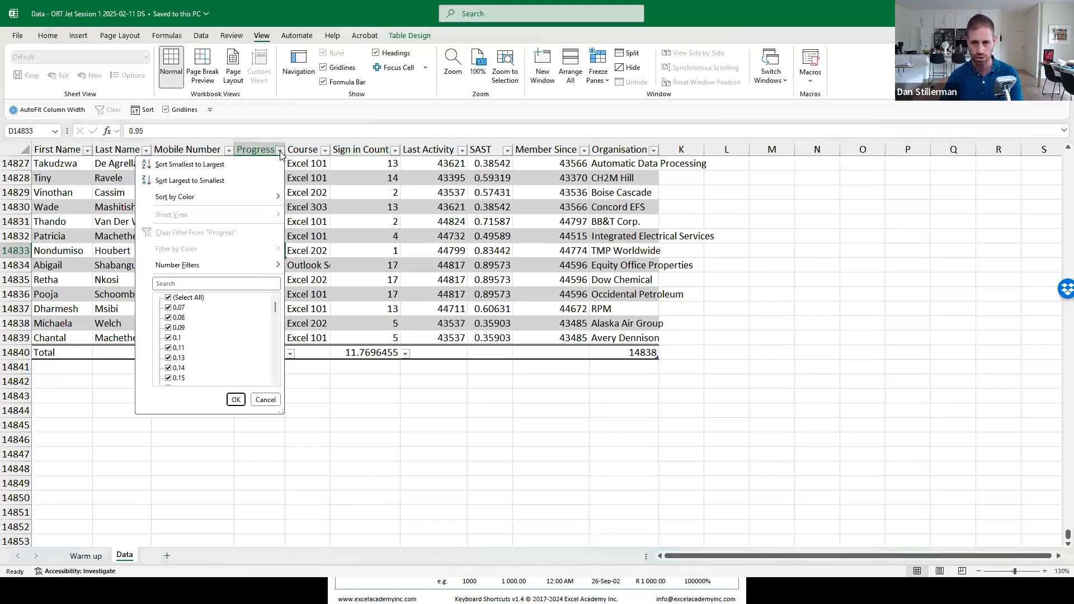
click(279, 151)
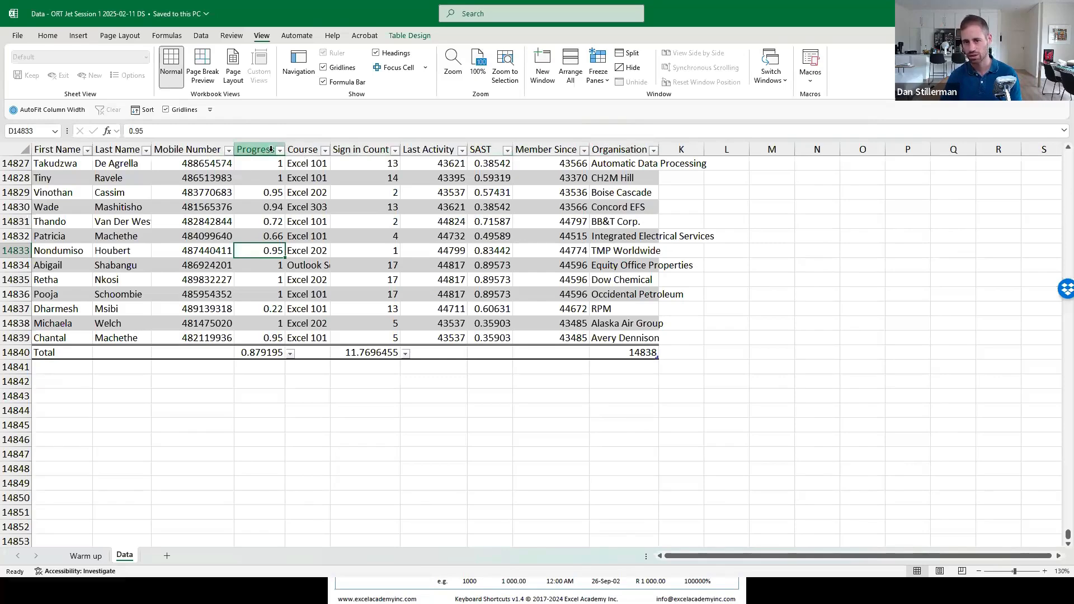
click(245, 294)
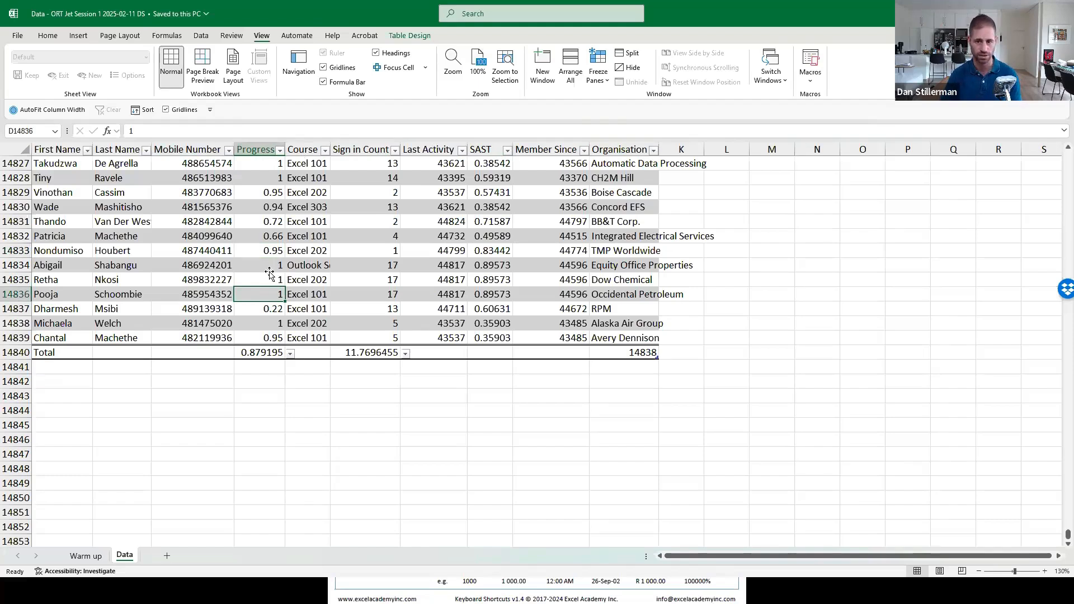
click(269, 268)
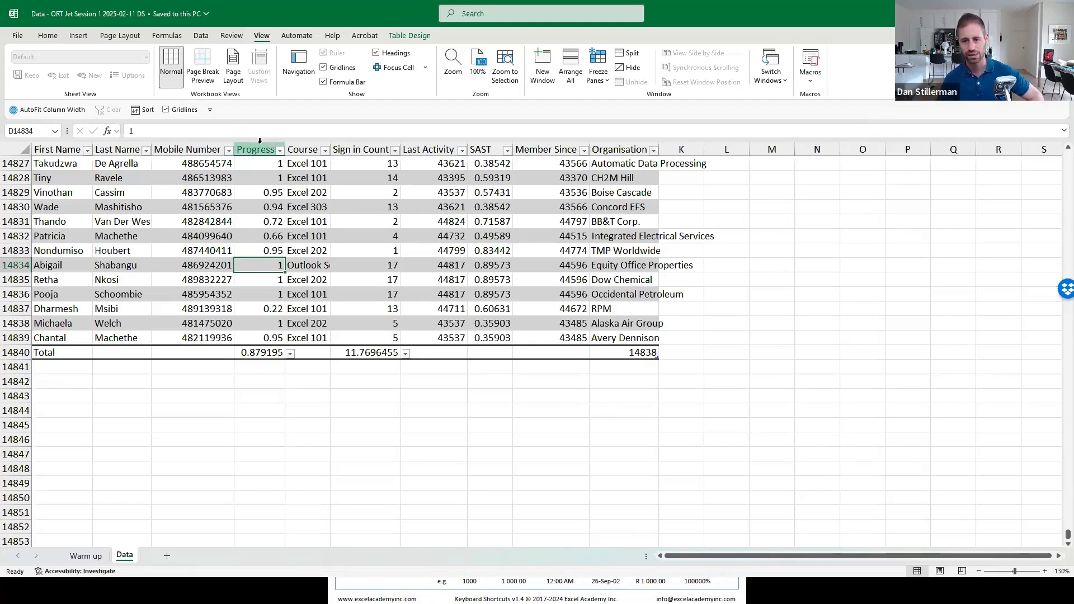
- Select the blank columns M, N and O in turn to compare their headings with the table's
click(772, 149)
click(823, 150)
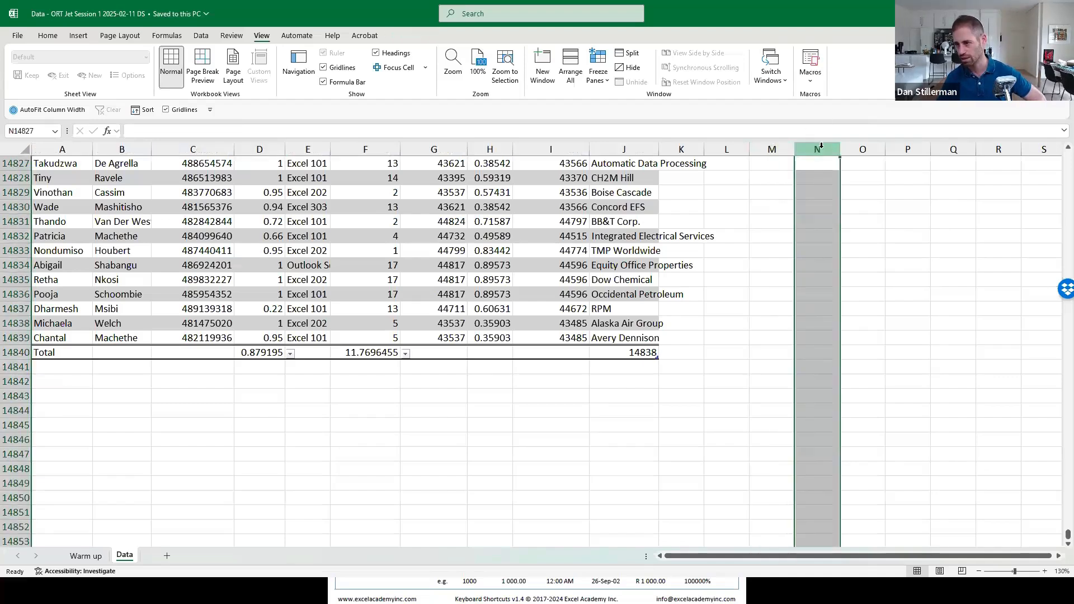
click(877, 147)
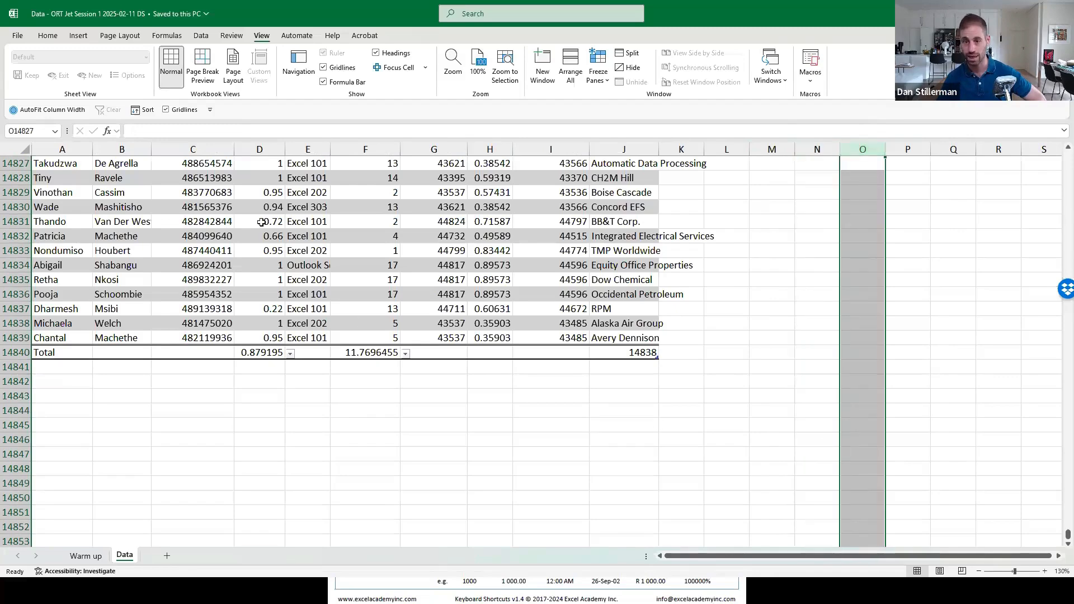
- From cell F14843 below the table, jump to the sheet's last row and back up to the Sign in Count total
click(374, 396)
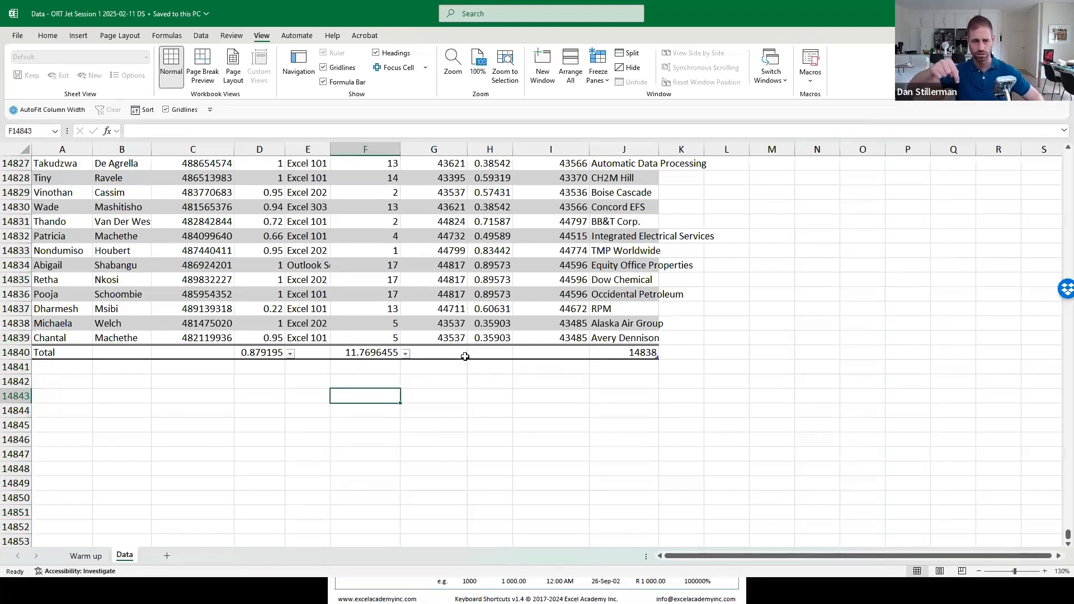
key(ctrl+Down)
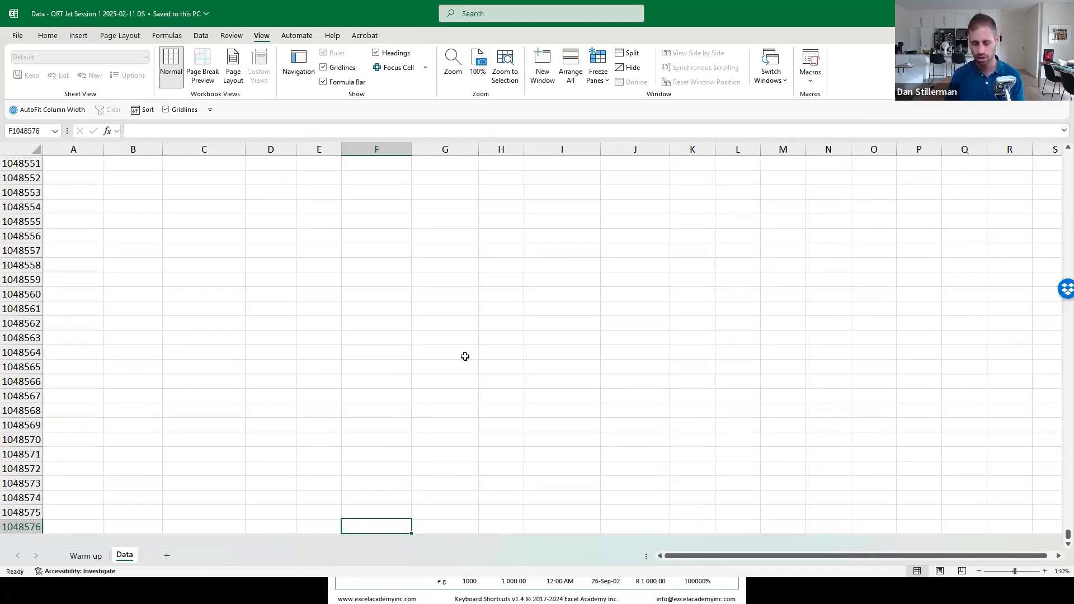
key(ctrl+Up)
scroll(465, 356, up, 6)
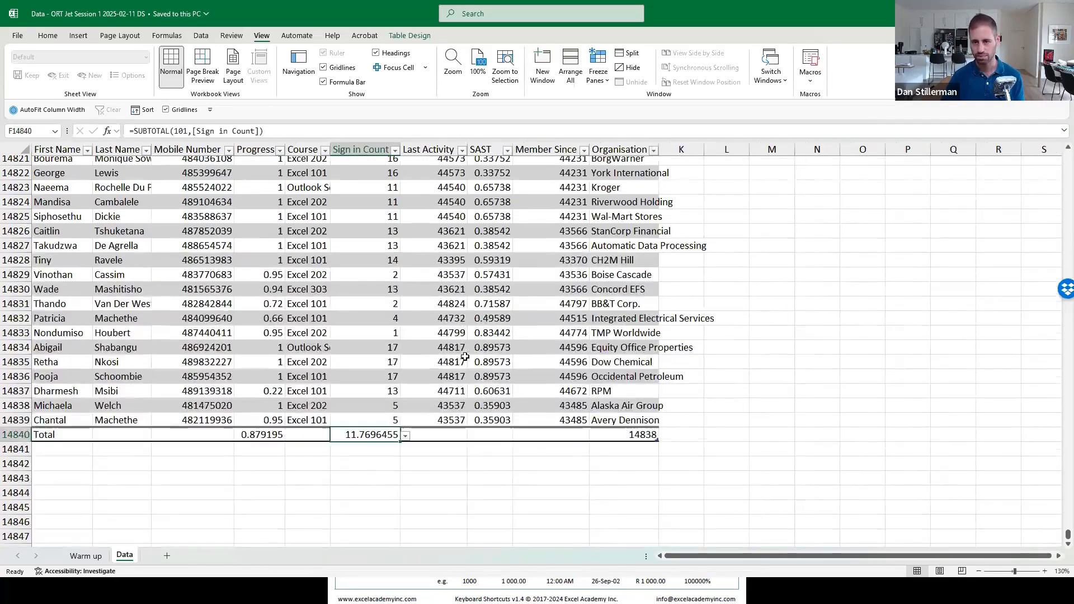
- Select cells F14828 and D14828 inside the table, and the whole blank column M outside it
click(398, 264)
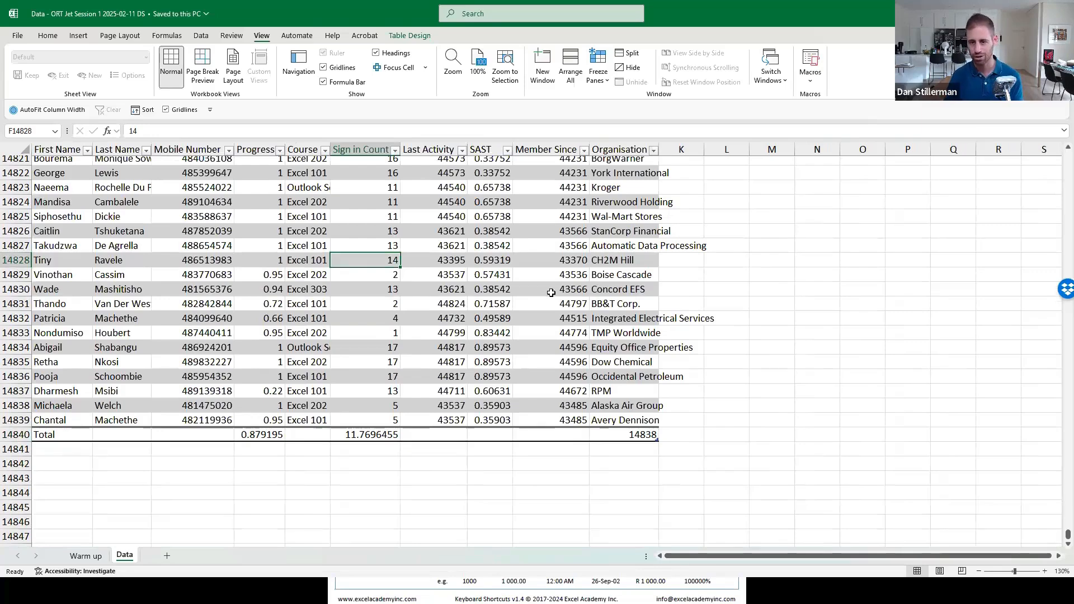
key(Left)
key(Left)
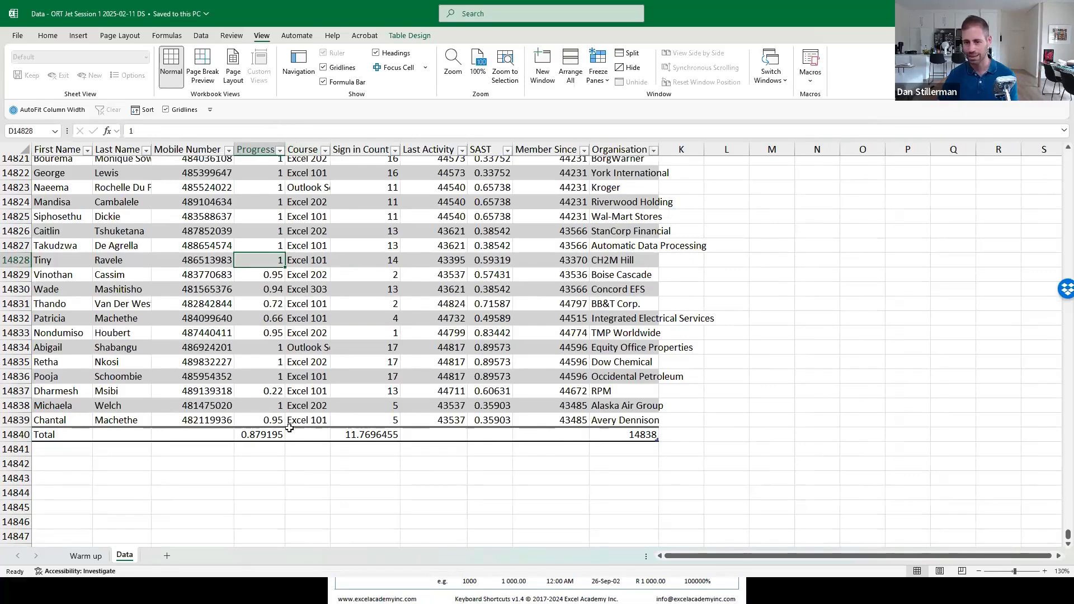
drag(783, 158, 793, 539)
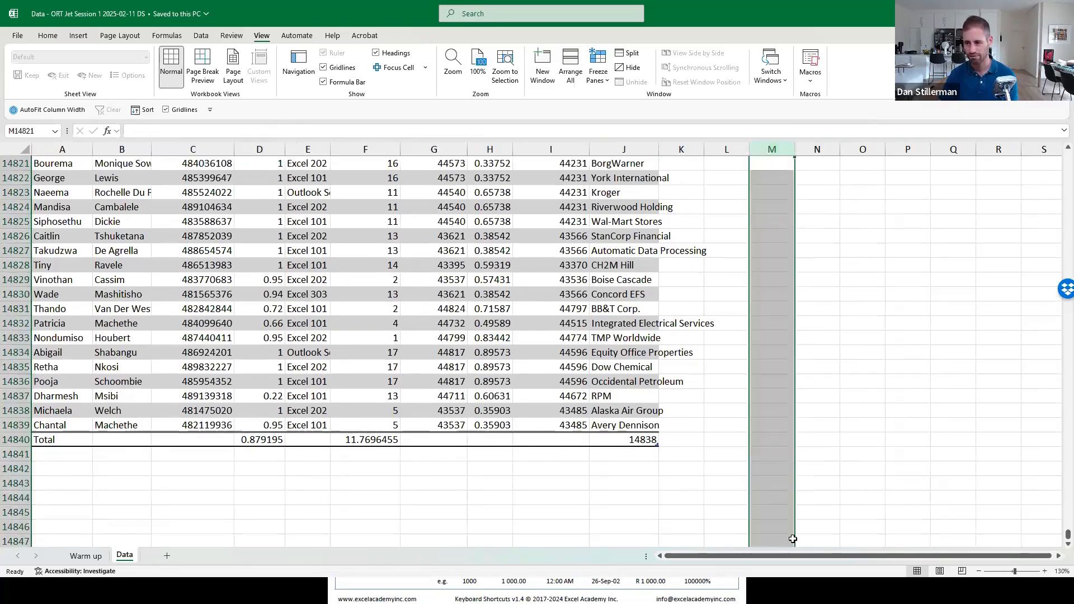
- Select the Progress column's data alone, with its header and total included, and single cell D14831 to compare the selections
click(208, 231)
click(267, 147)
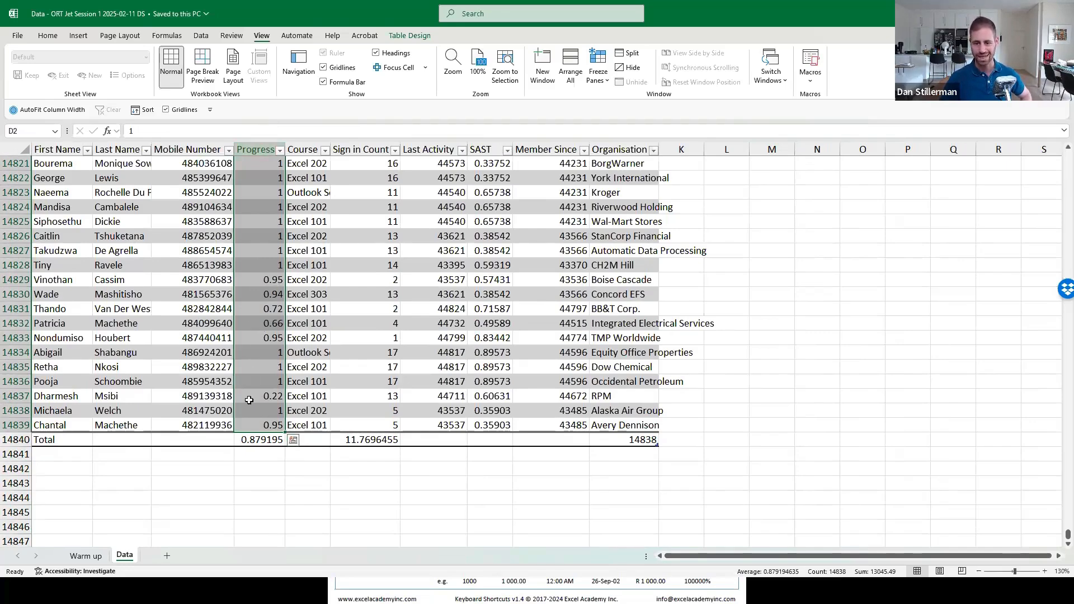
click(263, 144)
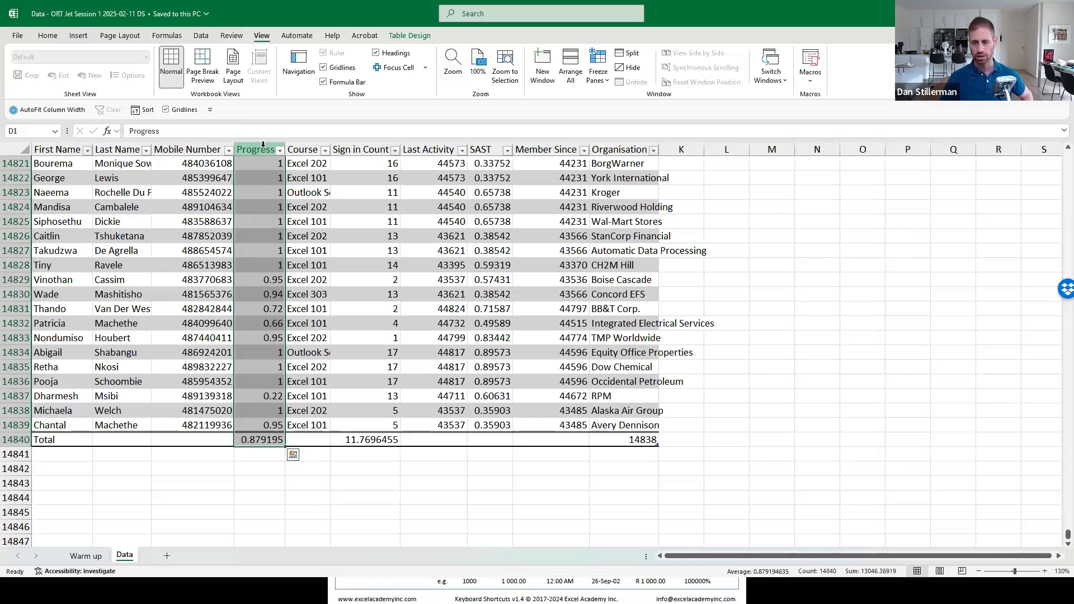
click(264, 307)
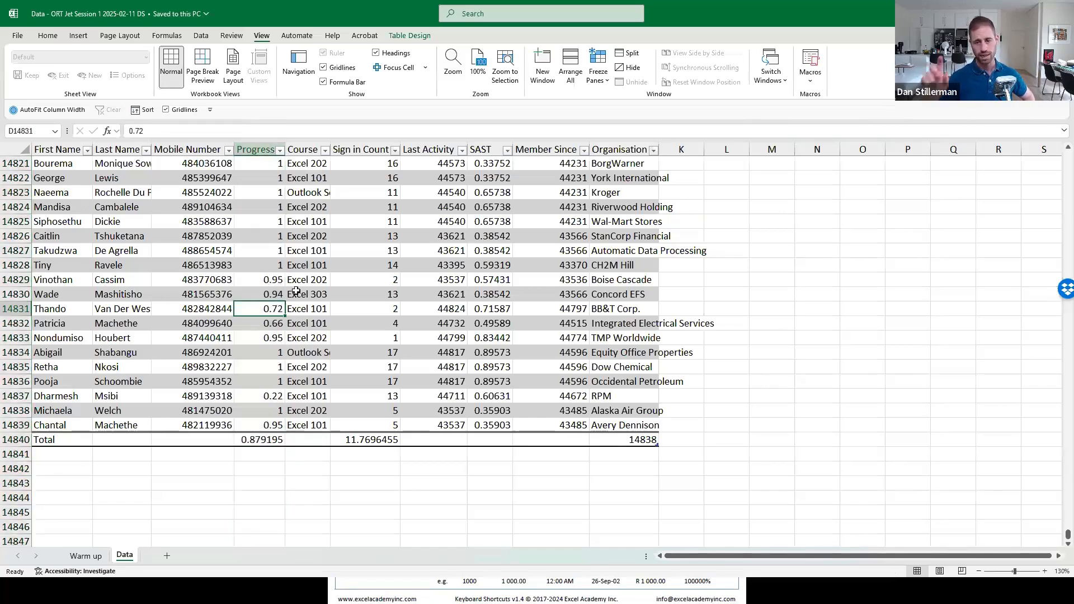
click(261, 148)
- Format the whole Progress column, including its header and total, as percentages with one decimal place
click(261, 280)
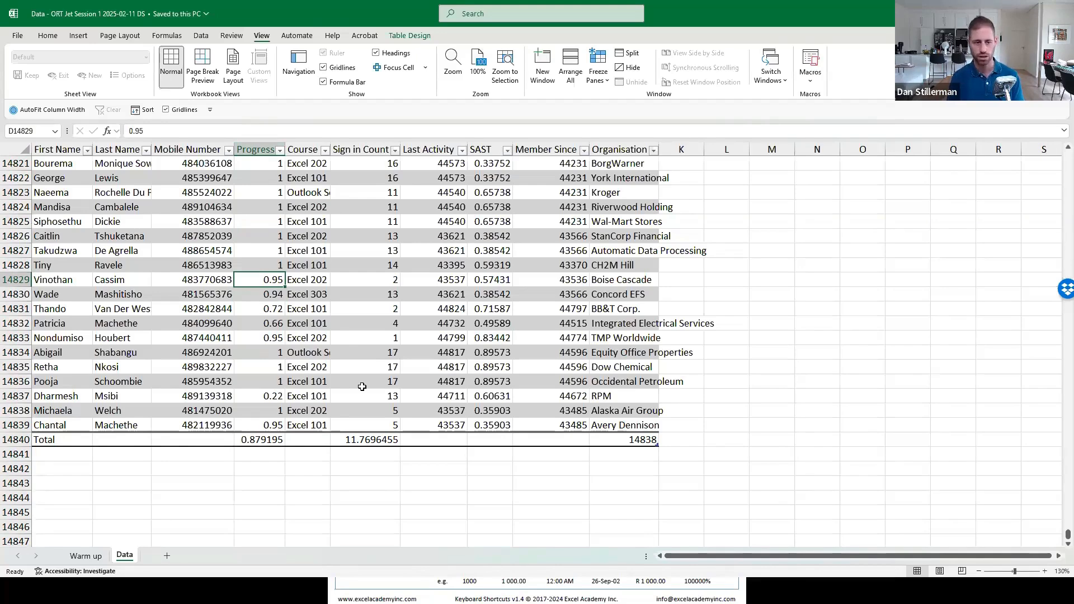
key(ctrl+space)
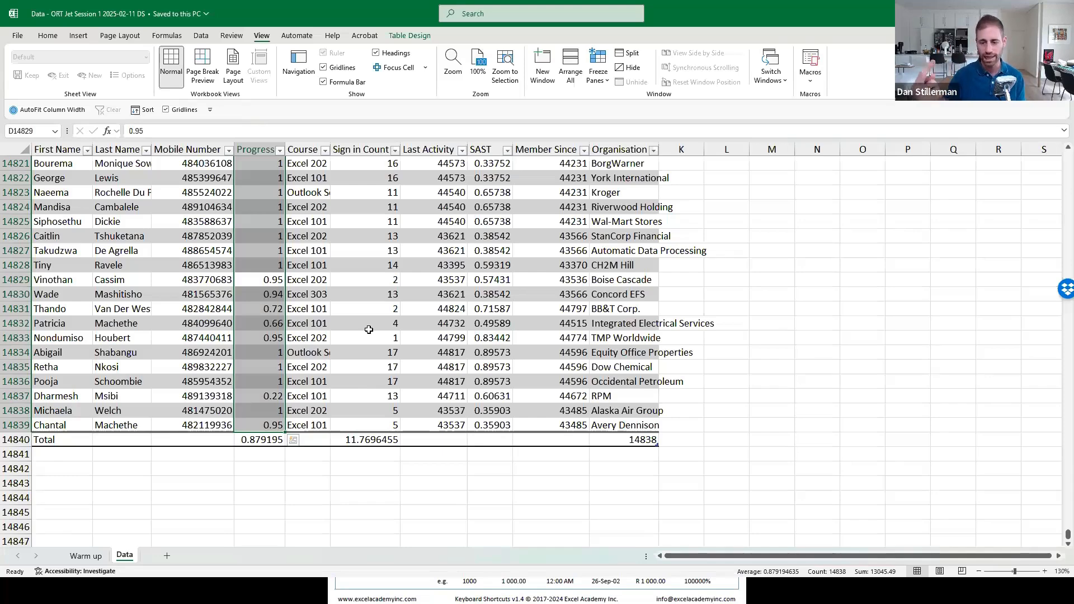
key(shift+Down)
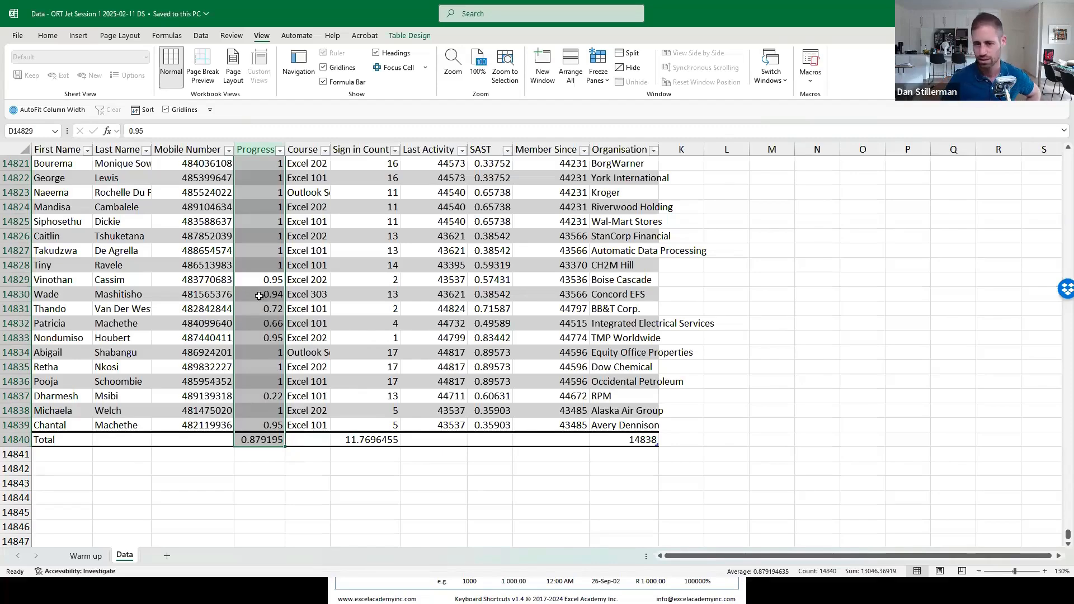
click(48, 36)
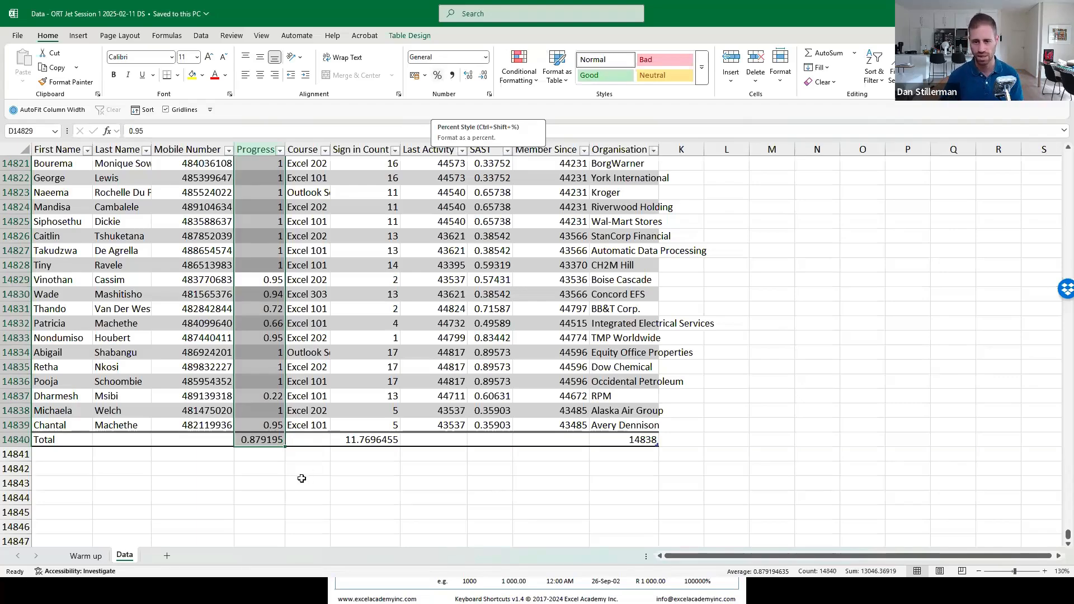
key(ctrl+shift+5)
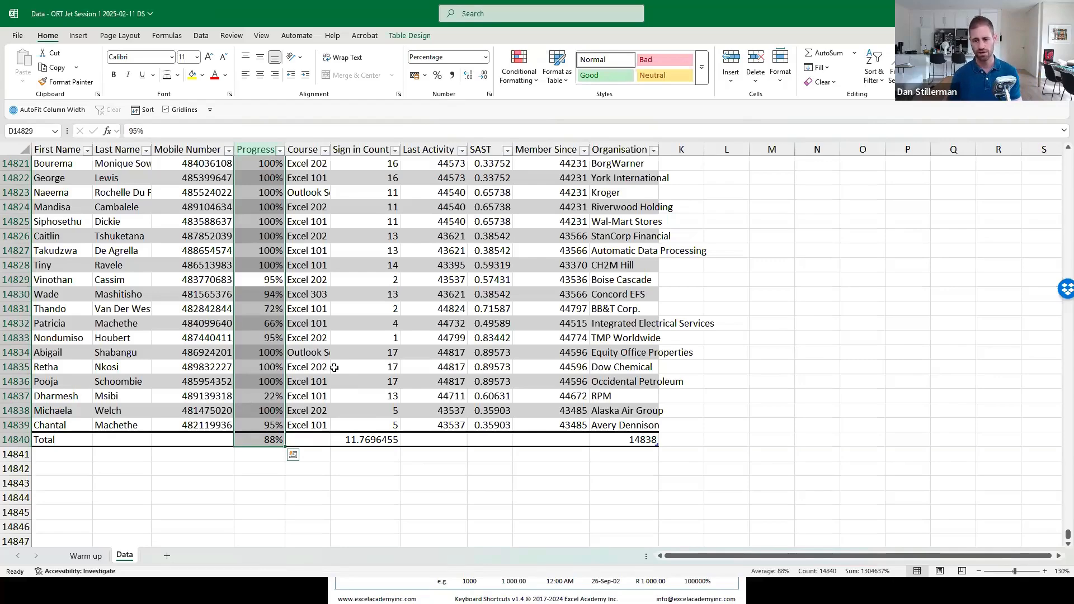
click(468, 75)
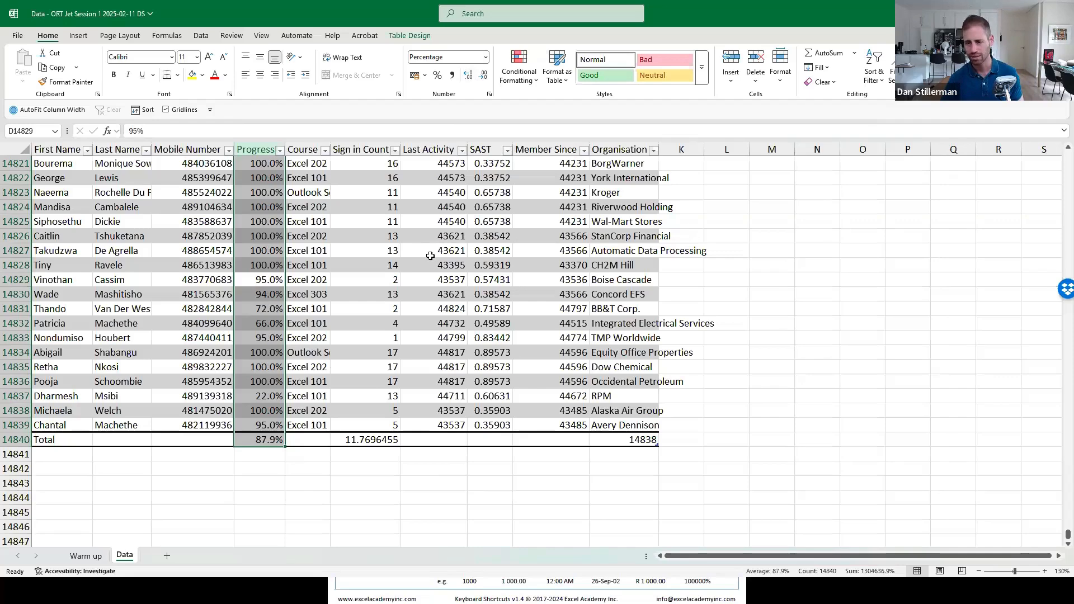
- Inspect the Sign in Count column by selecting its total, its header and several of its values
click(382, 440)
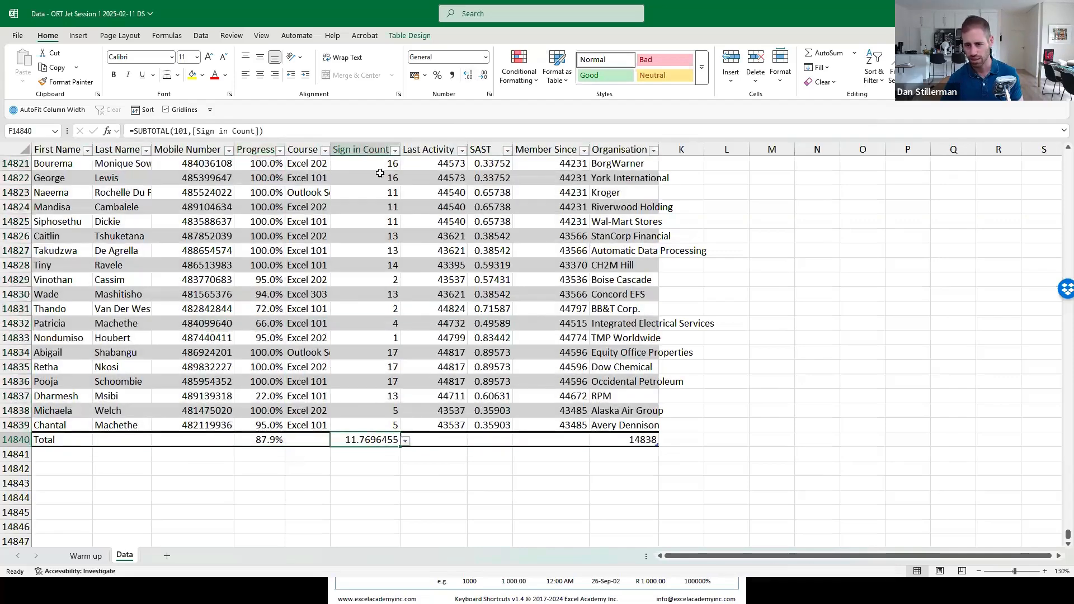
click(371, 148)
click(362, 223)
click(373, 264)
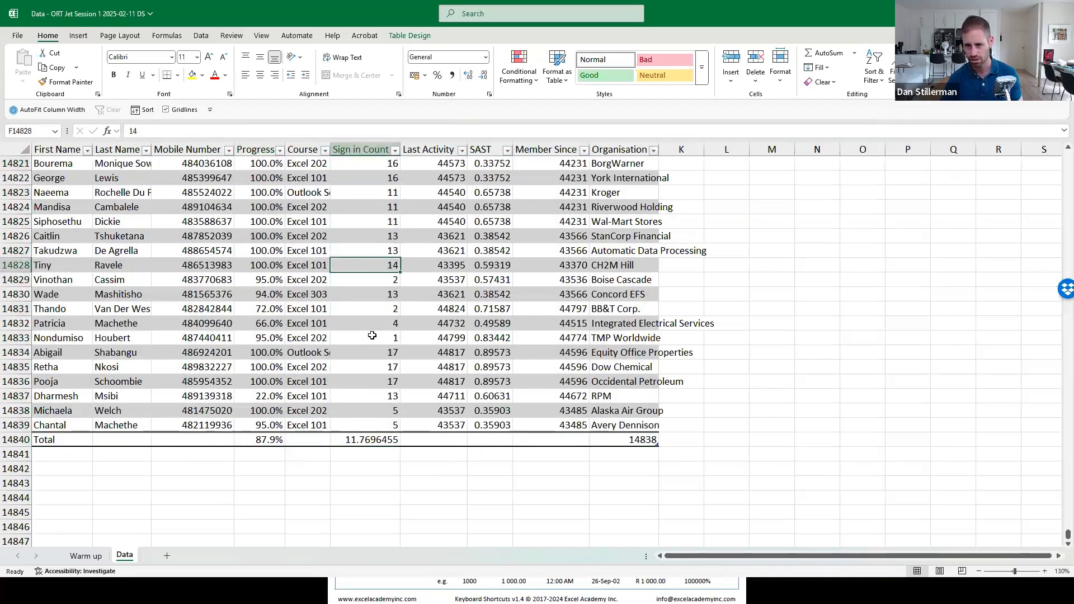
click(372, 337)
- Display the Sign in Count total in cell F14840 with two decimal places
click(364, 439)
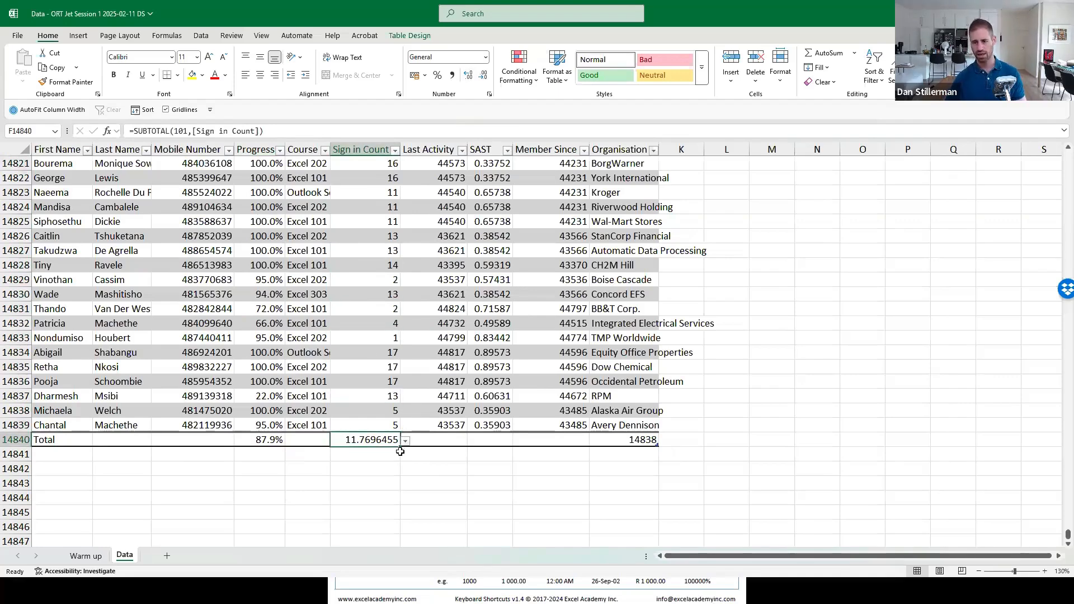
click(484, 75)
click(484, 75)
click(485, 76)
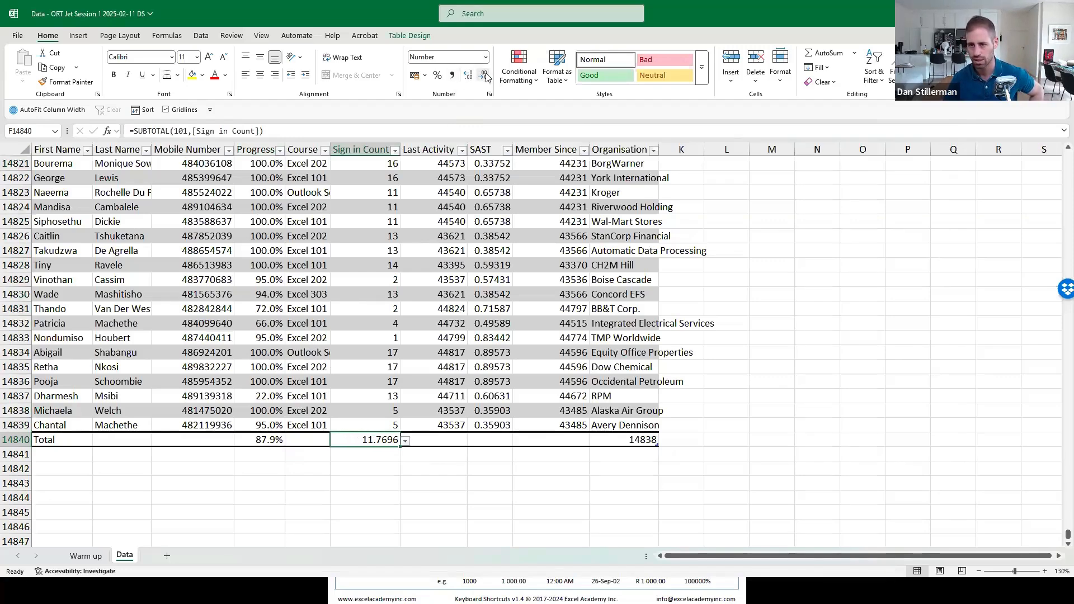
click(484, 75)
click(484, 75)
click(486, 74)
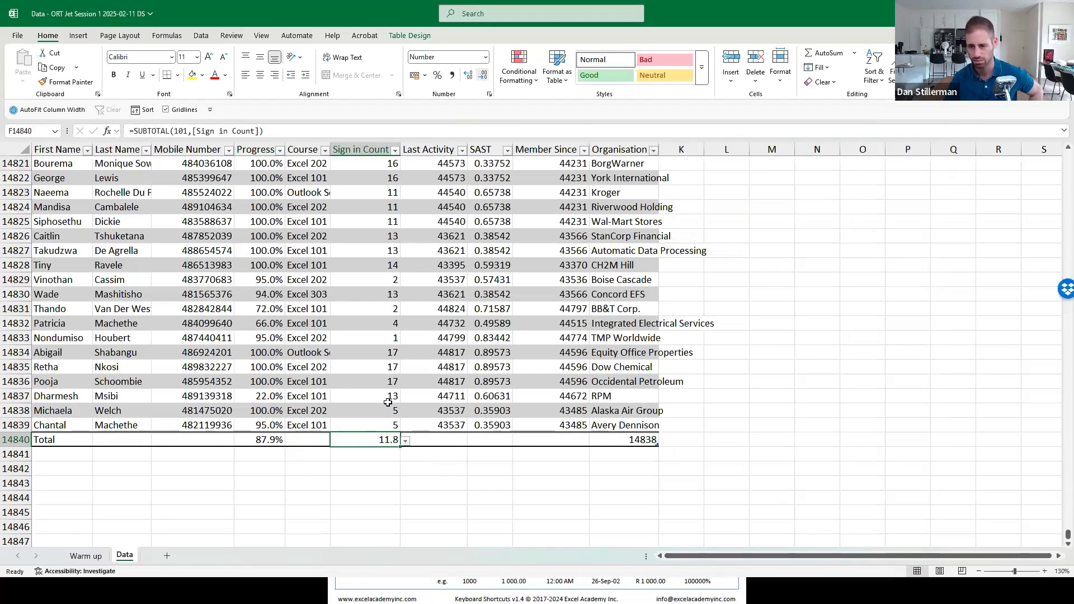
click(467, 76)
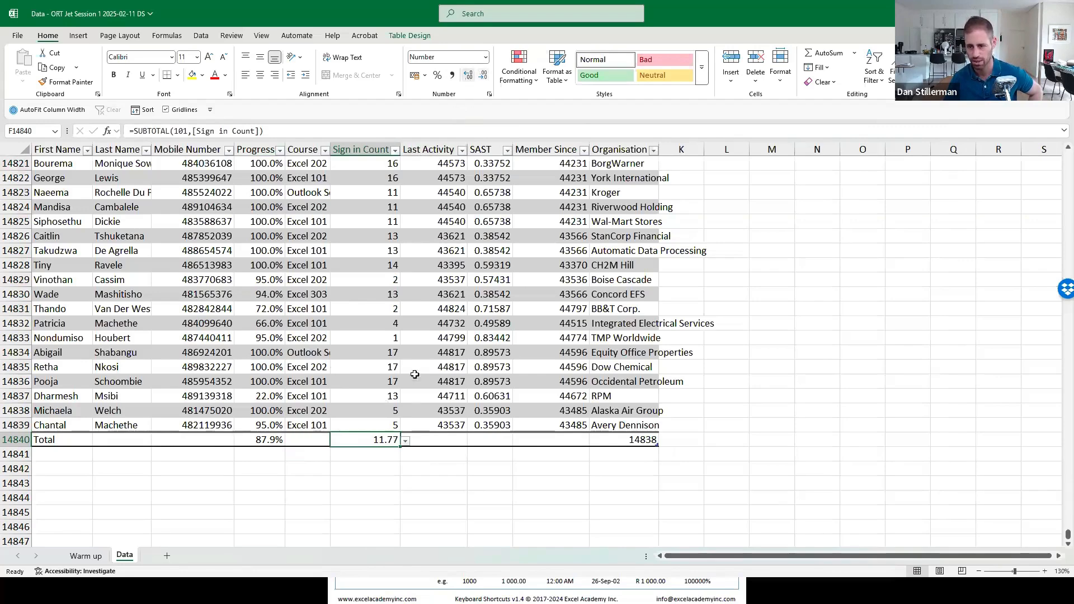
- Format the Last Activity column's data as dates, first in the dd-mmm-yy style and finally as Short Date
click(433, 440)
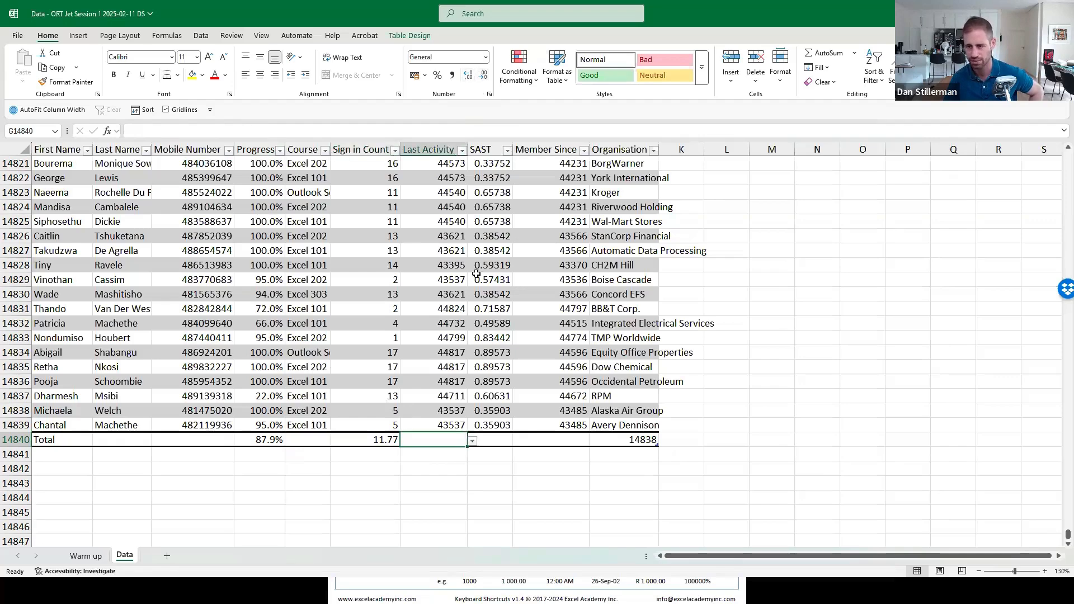
click(454, 237)
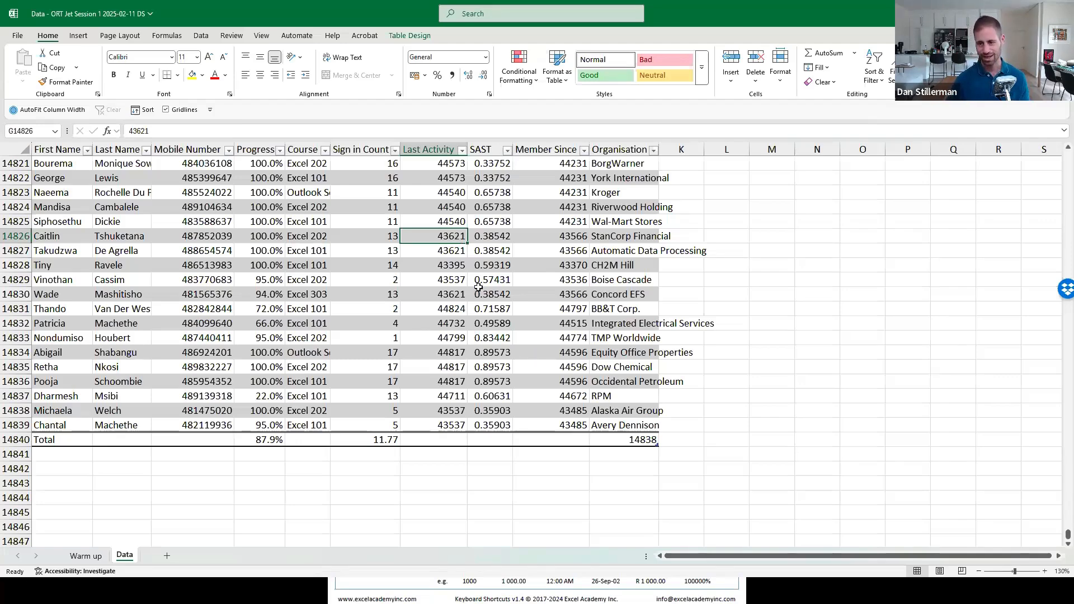
key(ctrl+space)
key(ctrl+q)
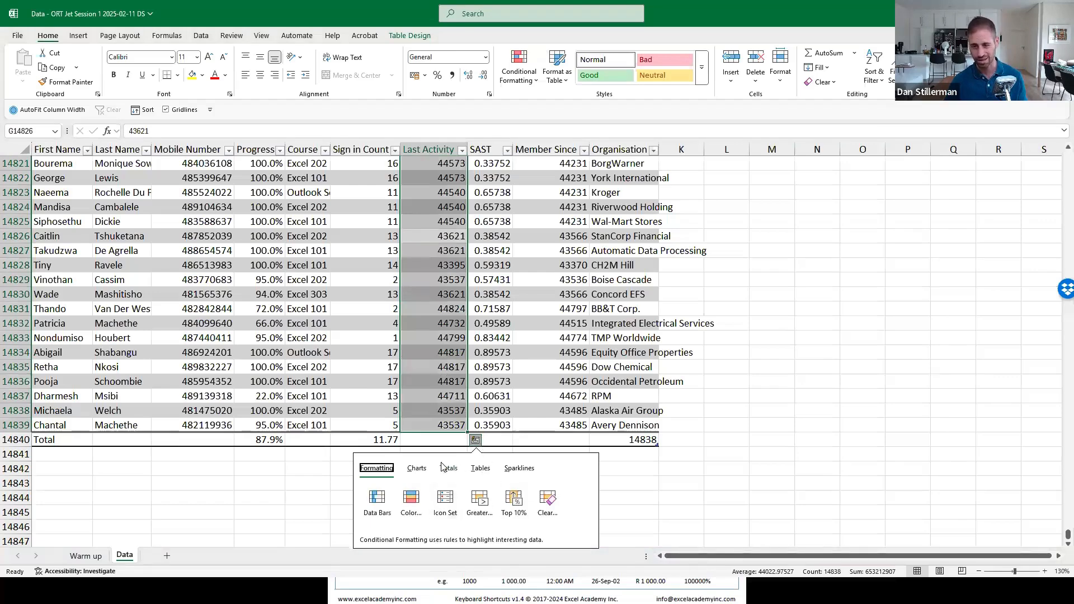
click(476, 442)
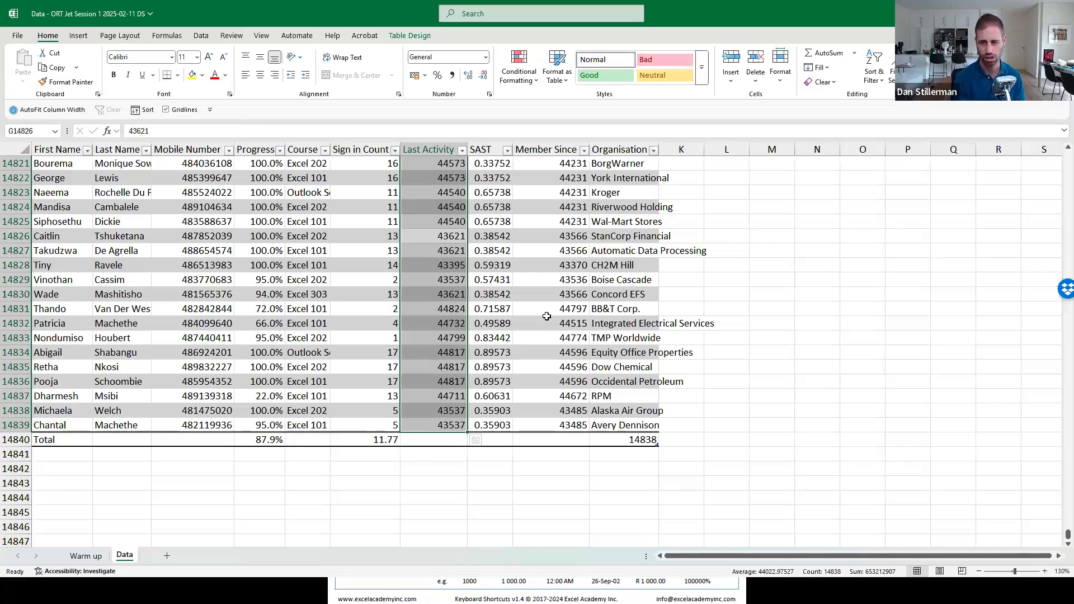
key(ctrl+shift+3)
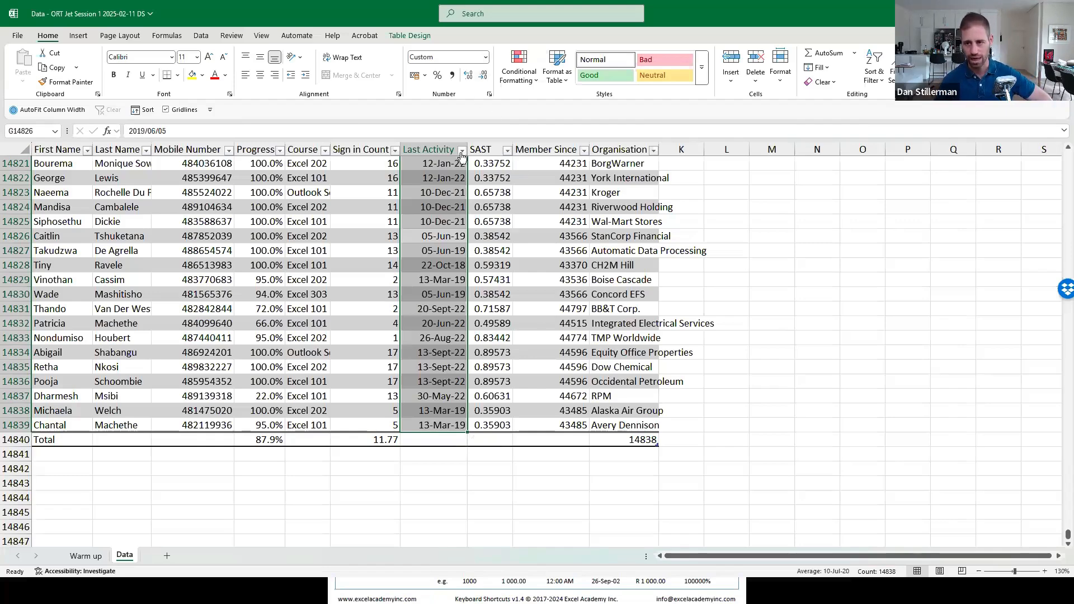
click(484, 59)
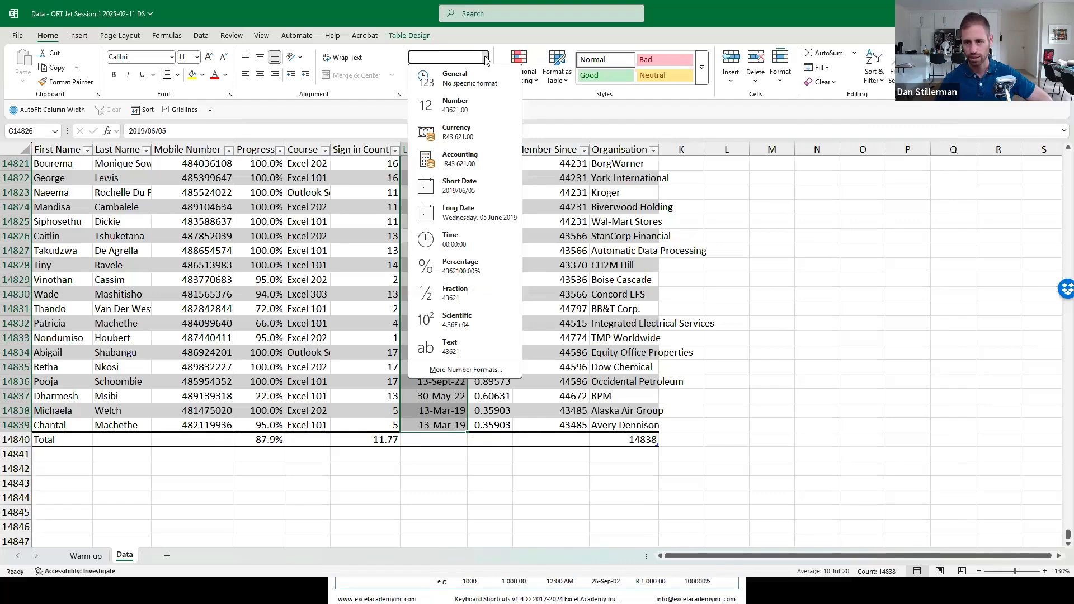
click(476, 183)
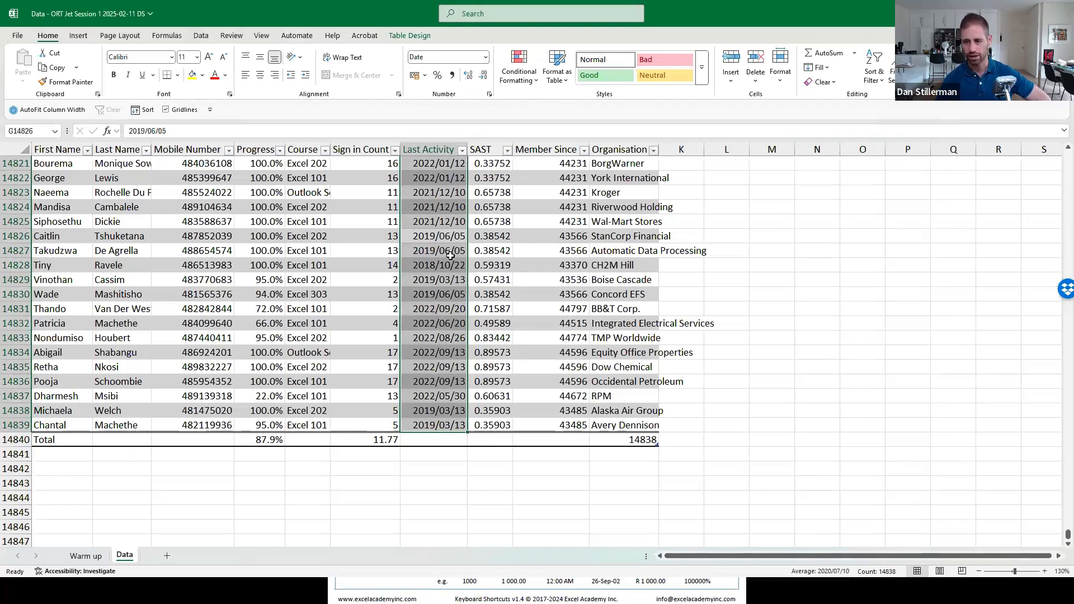
- Format the Member Since column's data as dates in dd-mmm-yy style and switch it to Short Date
click(547, 221)
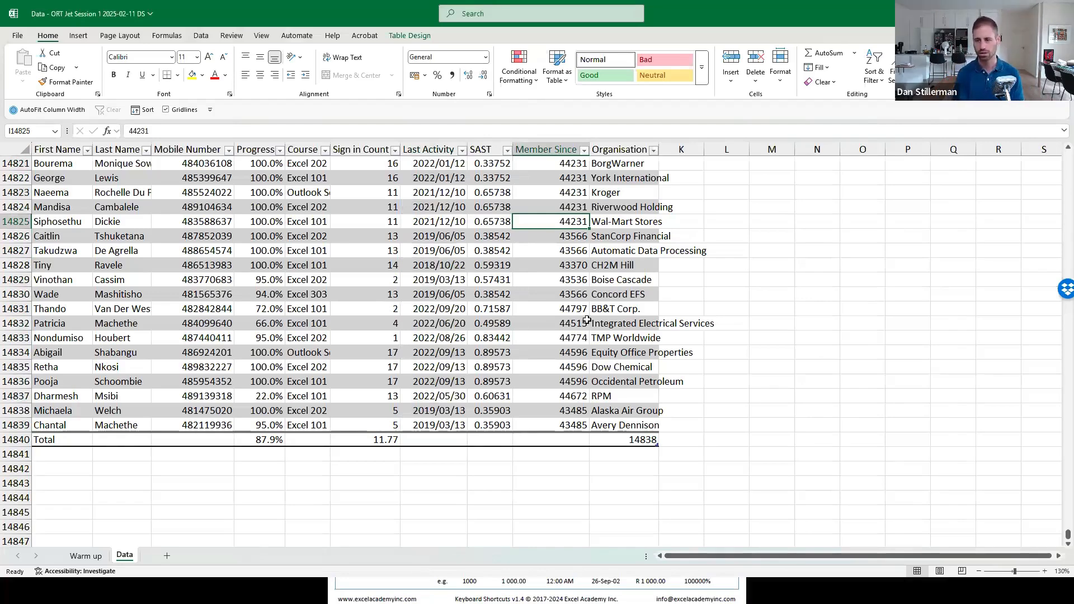
key(ctrl+space)
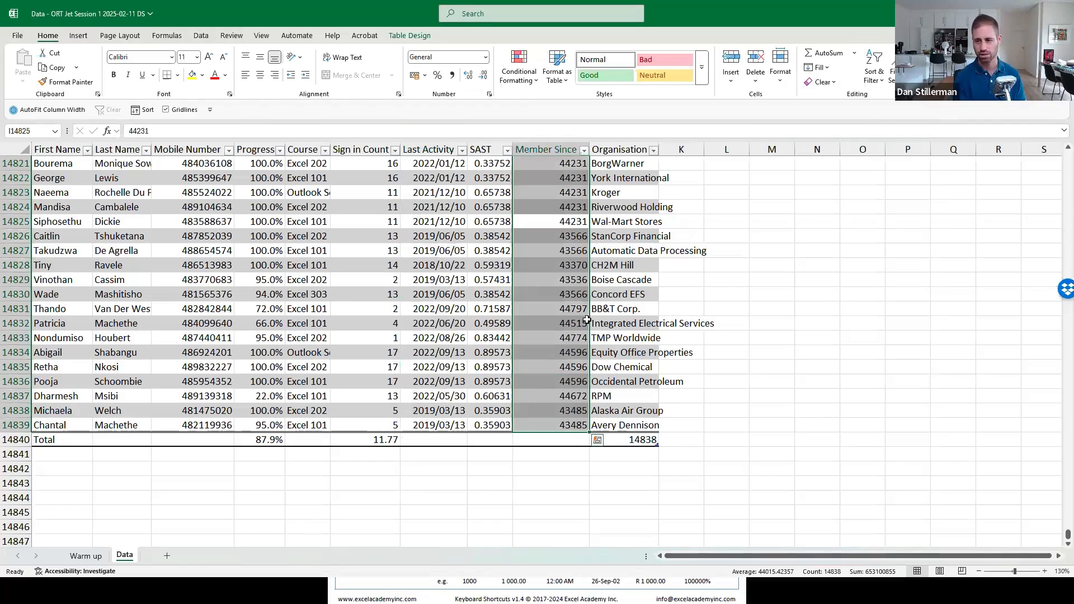
key(ctrl+shift+3)
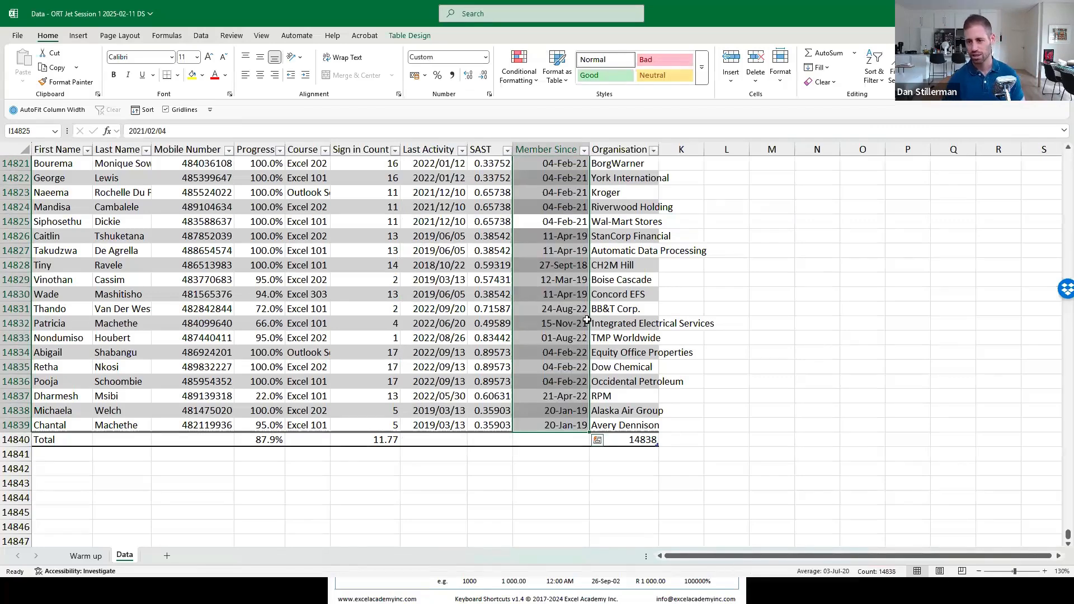
click(485, 57)
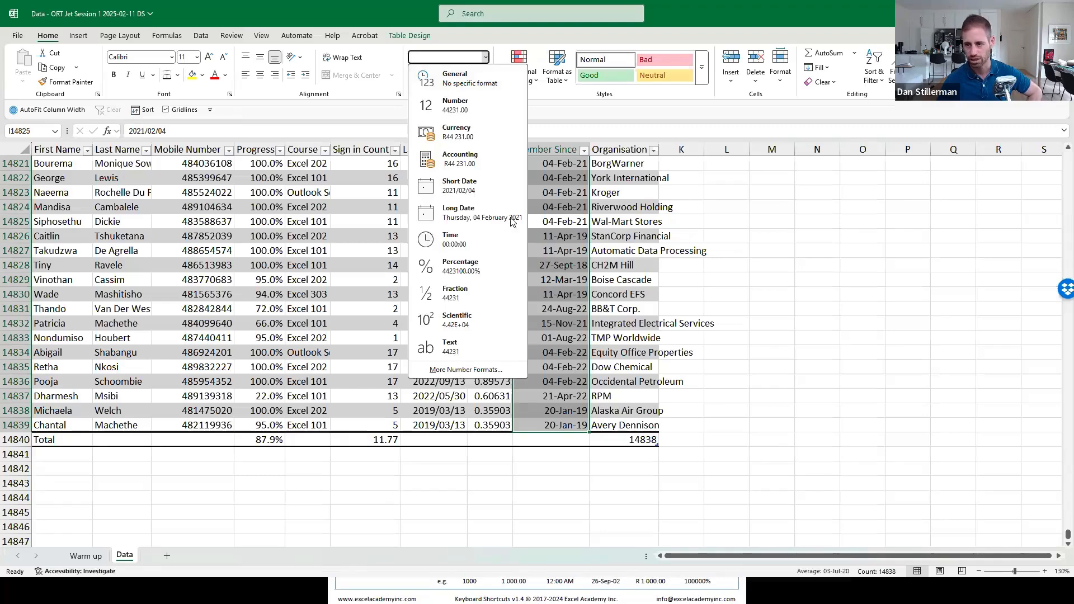
click(469, 186)
click(554, 253)
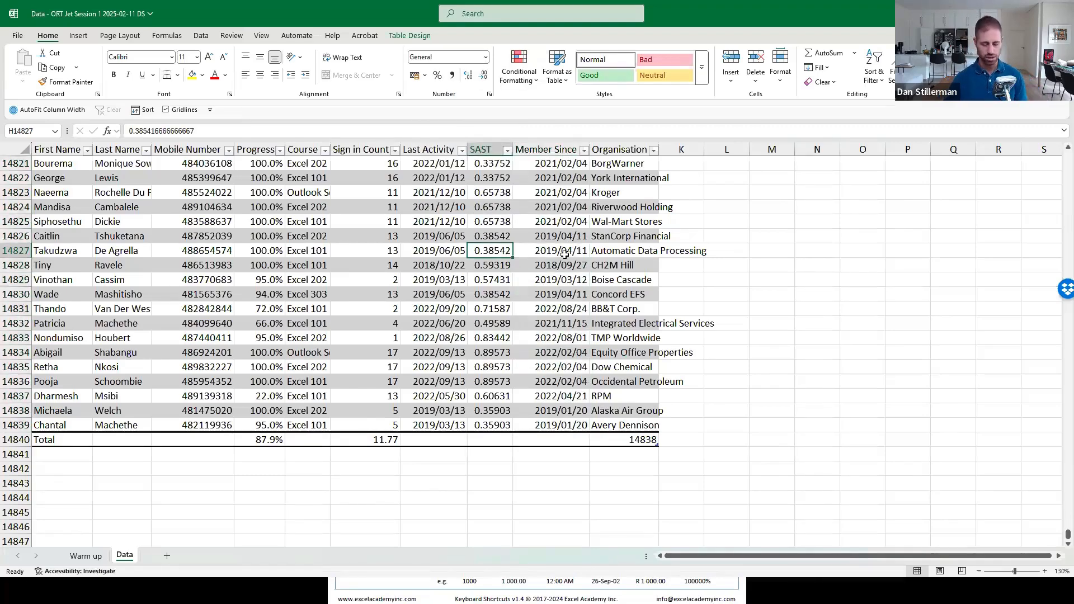
- Undo the Member Since date formatting and reformat that column's data as dates in the dd-mmm-yy style
key(ctrl+z)
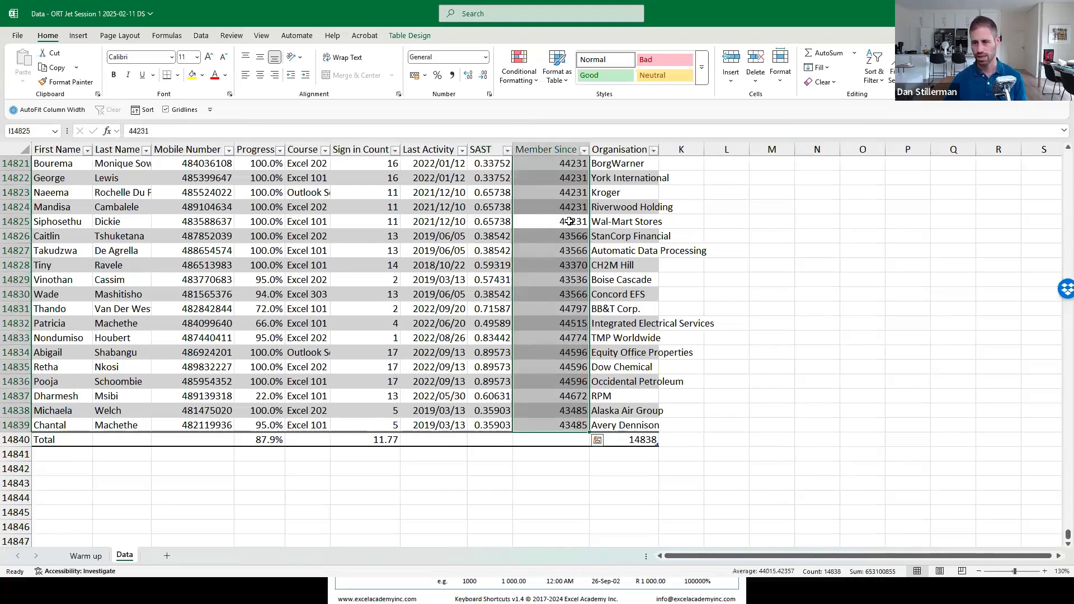
key(ctrl+z)
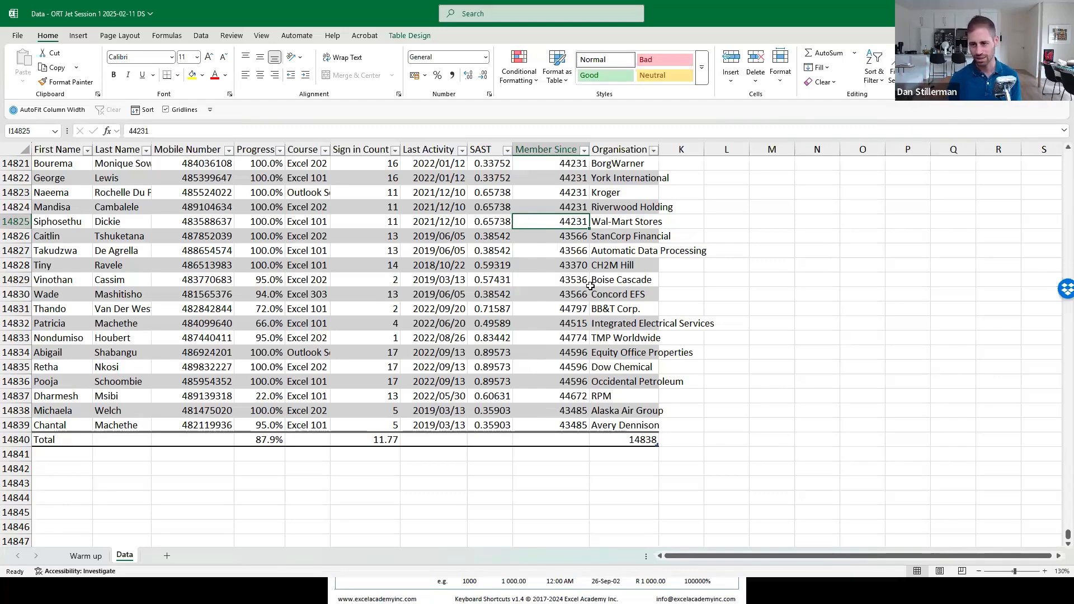
key(ctrl+space)
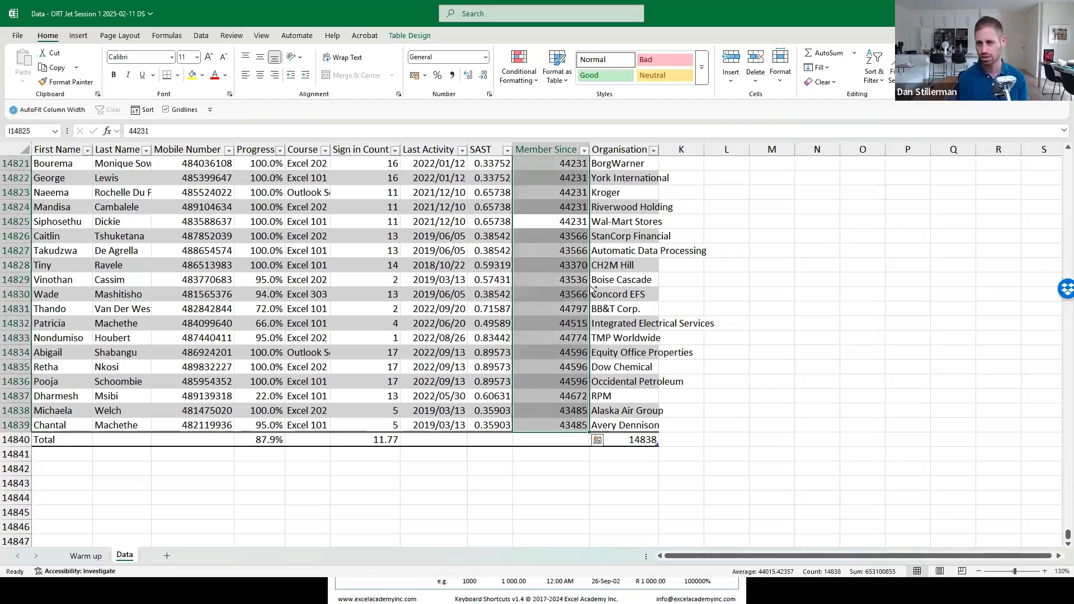
key(ctrl+shift+3)
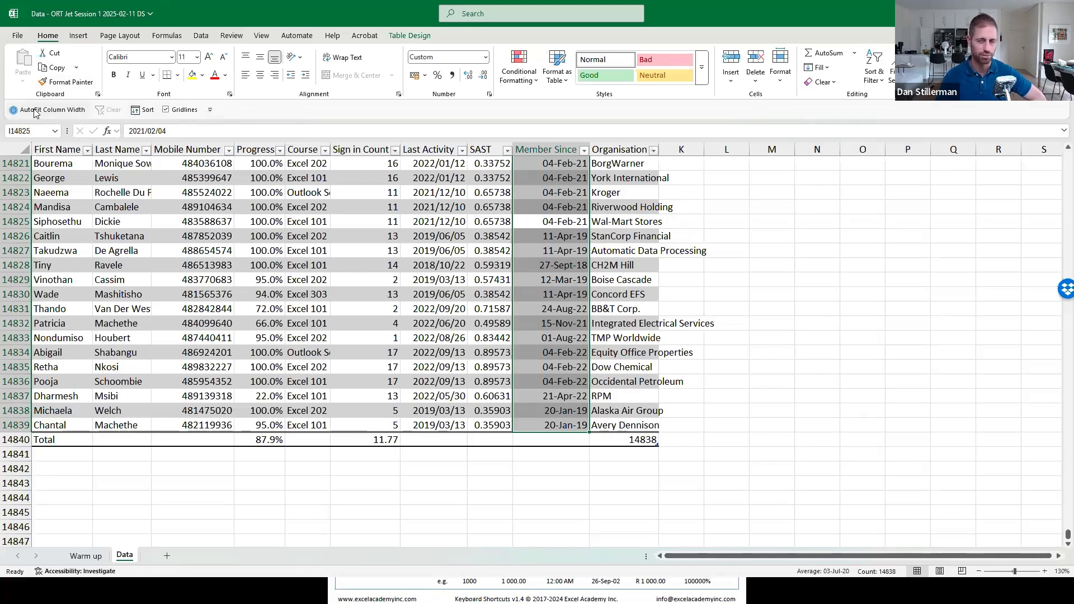
click(210, 110)
click(239, 113)
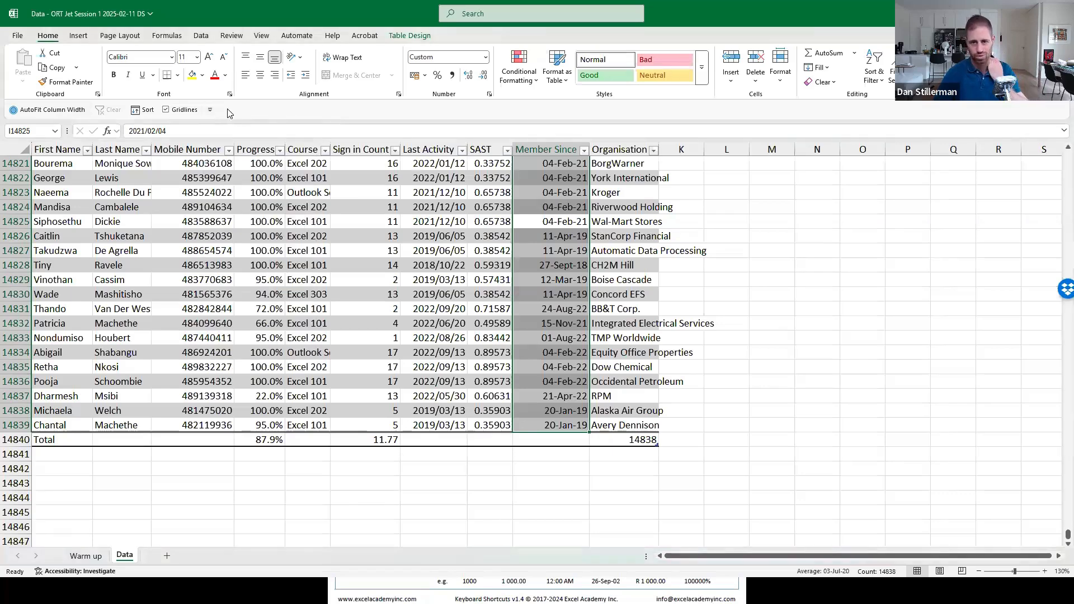
right_click(188, 111)
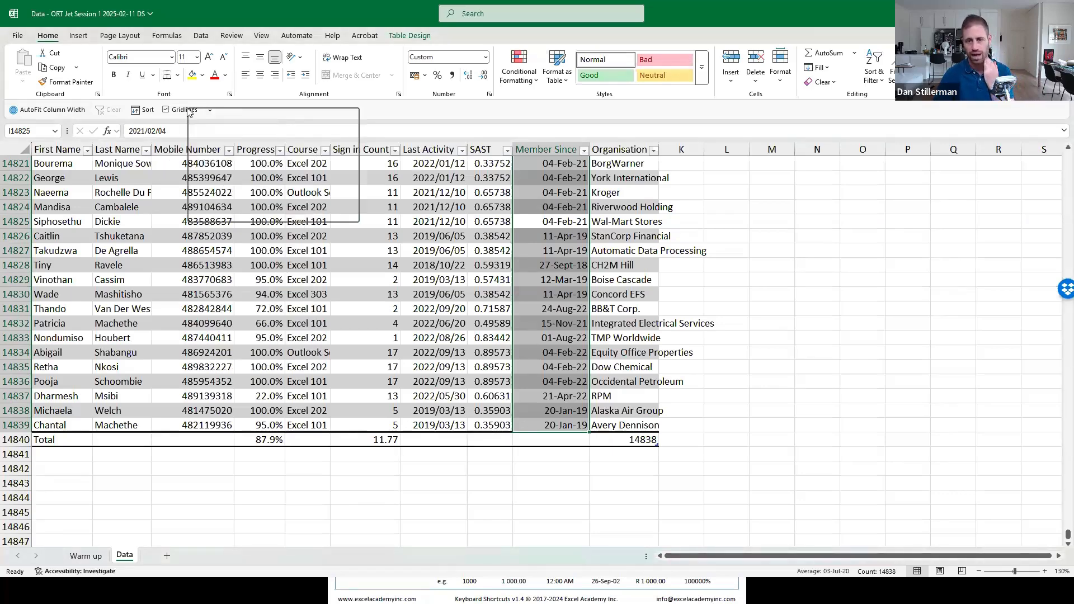
click(395, 115)
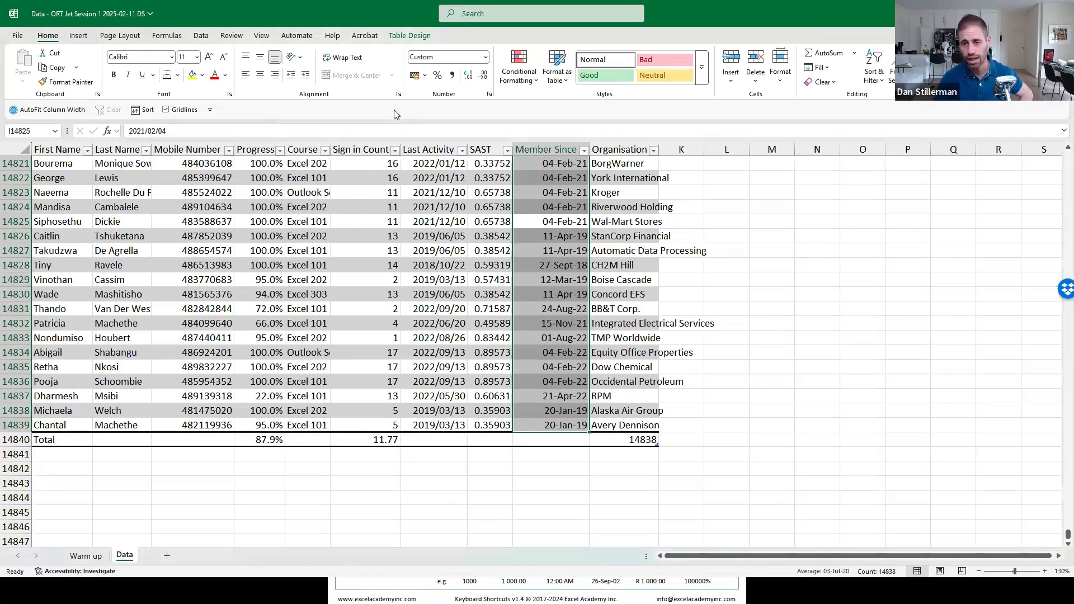
- Add the Wrap Text command to the Quick Access Toolbar and remove it again
right_click(339, 60)
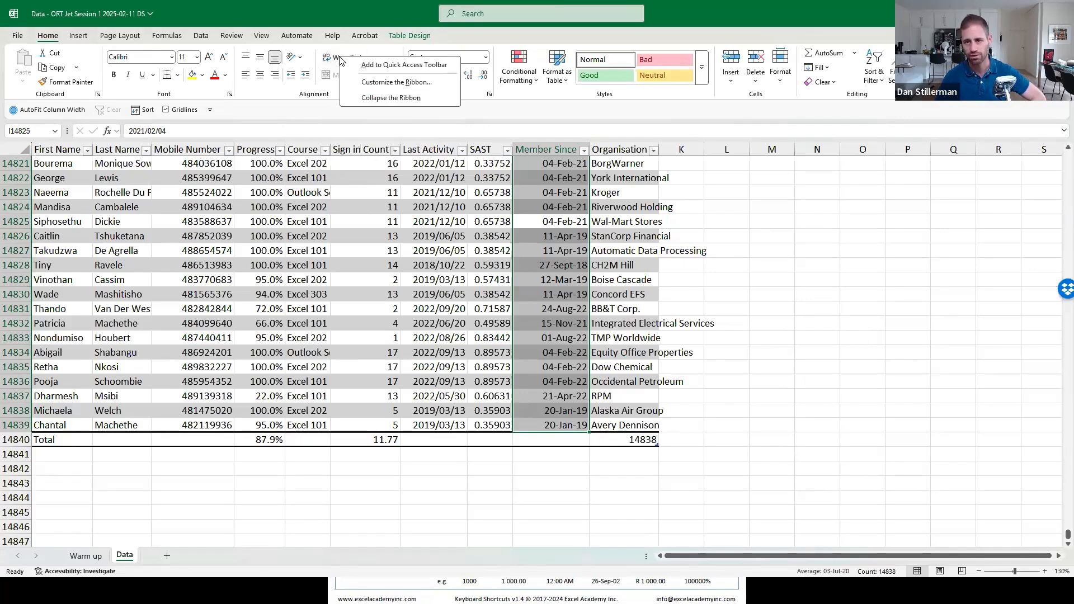
click(393, 66)
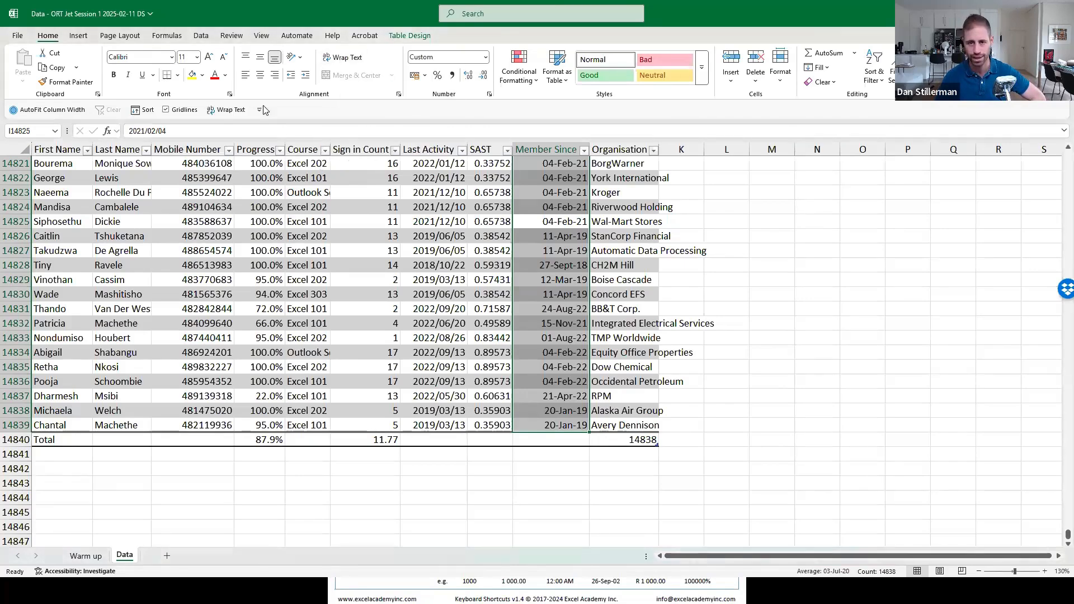
right_click(219, 114)
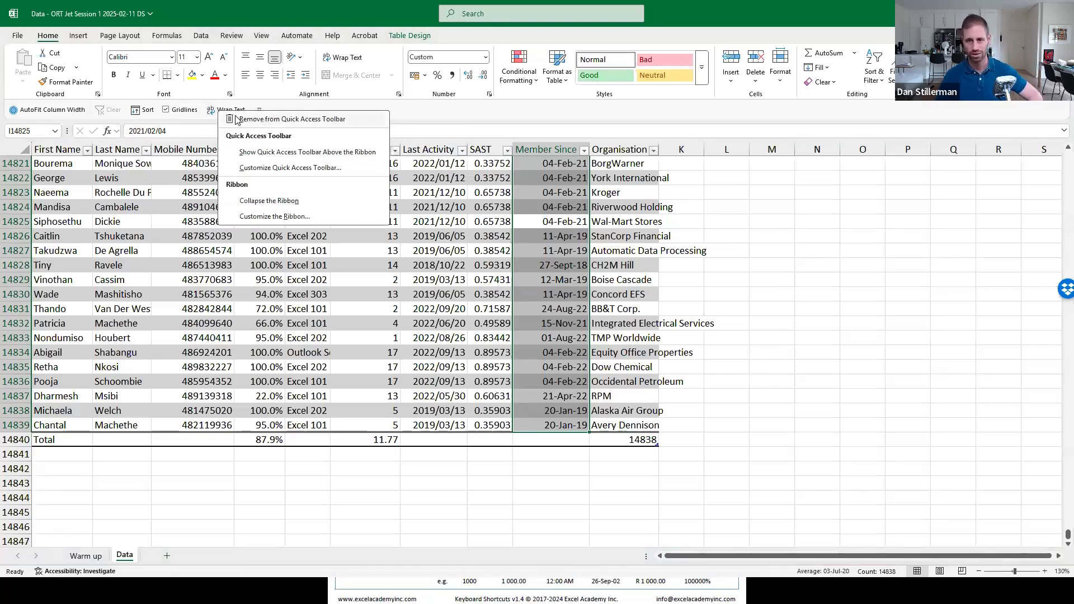
click(264, 120)
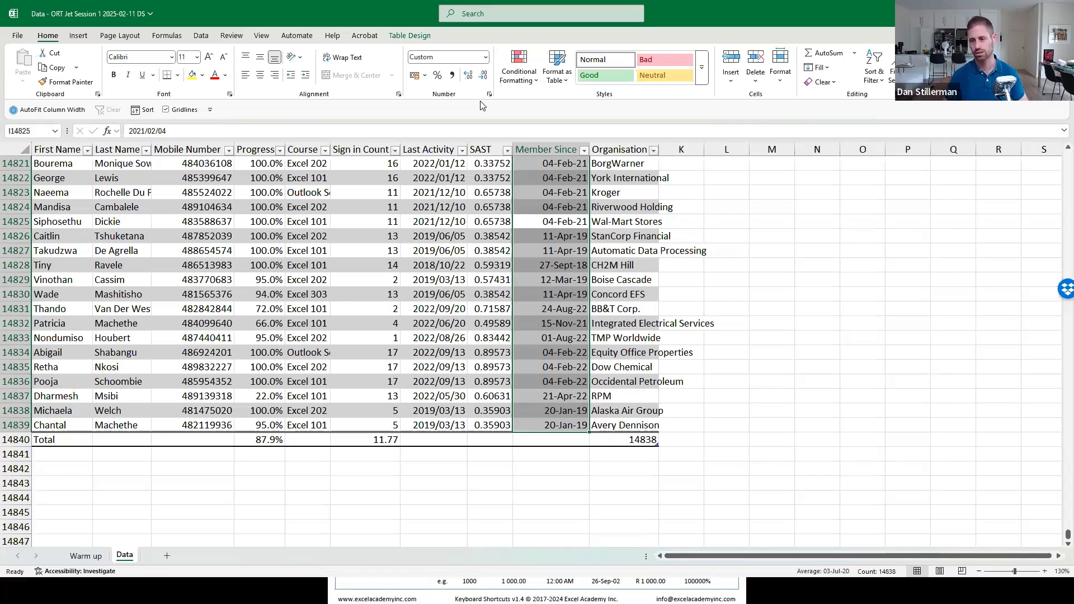
- Format the Member Since column's data as Short Date and deselect the column
click(486, 58)
click(463, 185)
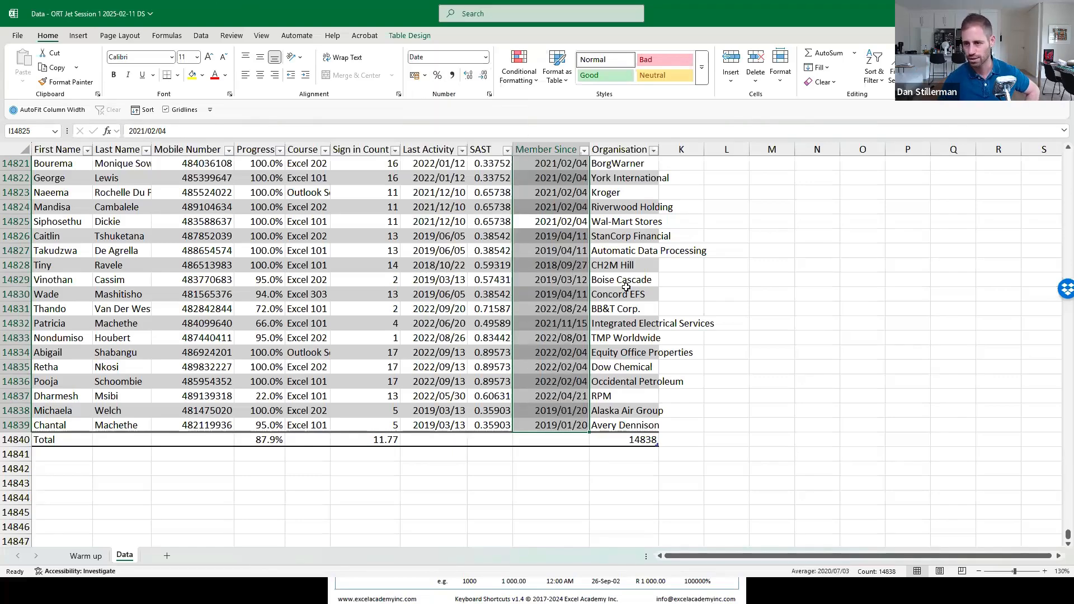
click(624, 251)
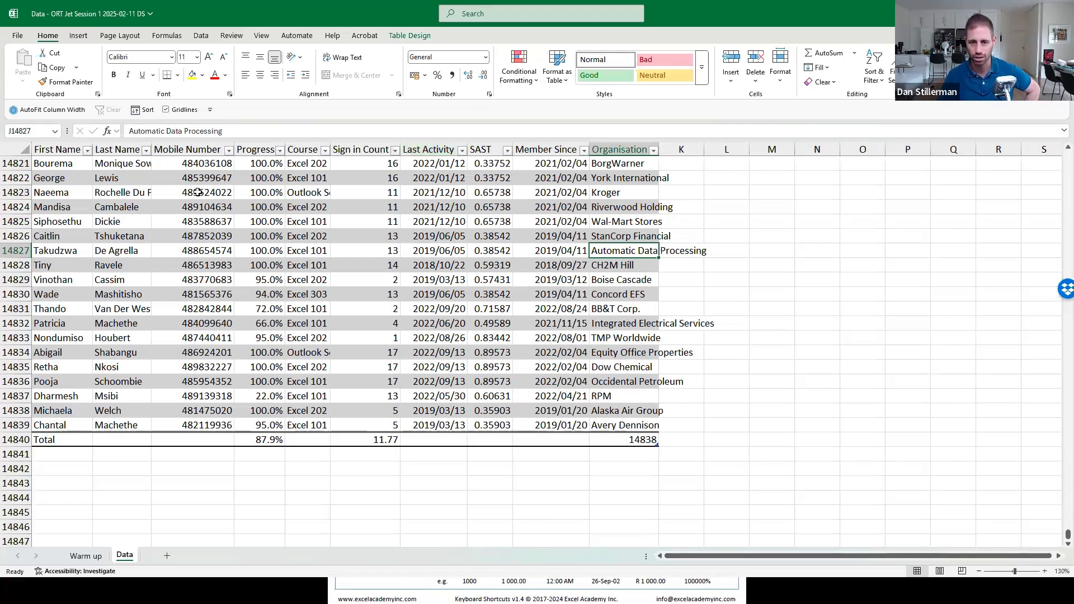
- Select all the data in the table's Mobile Number column
drag(198, 192, 201, 311)
click(202, 213)
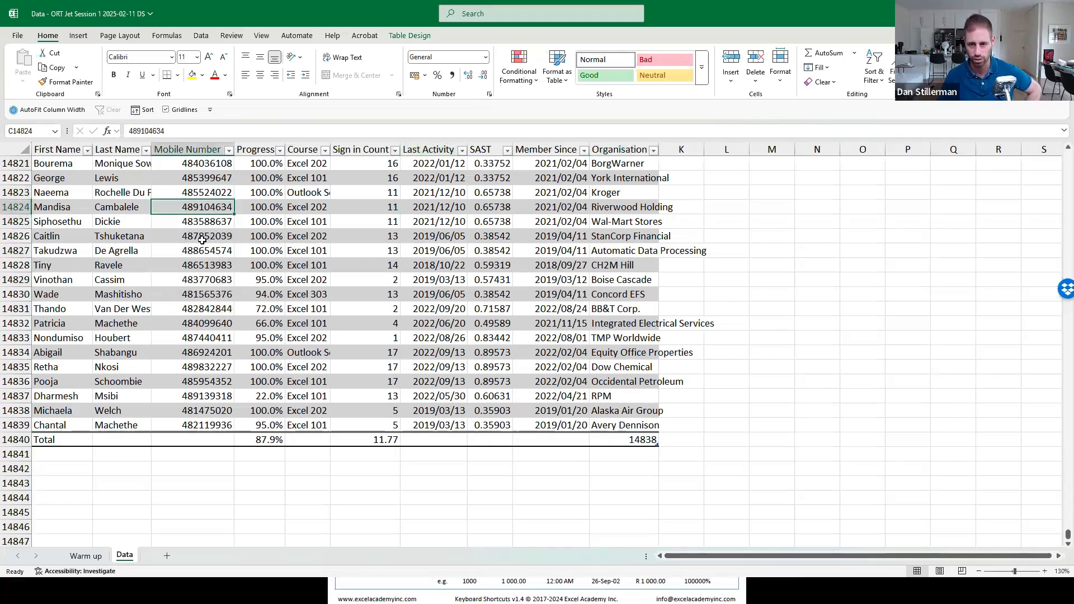
click(202, 238)
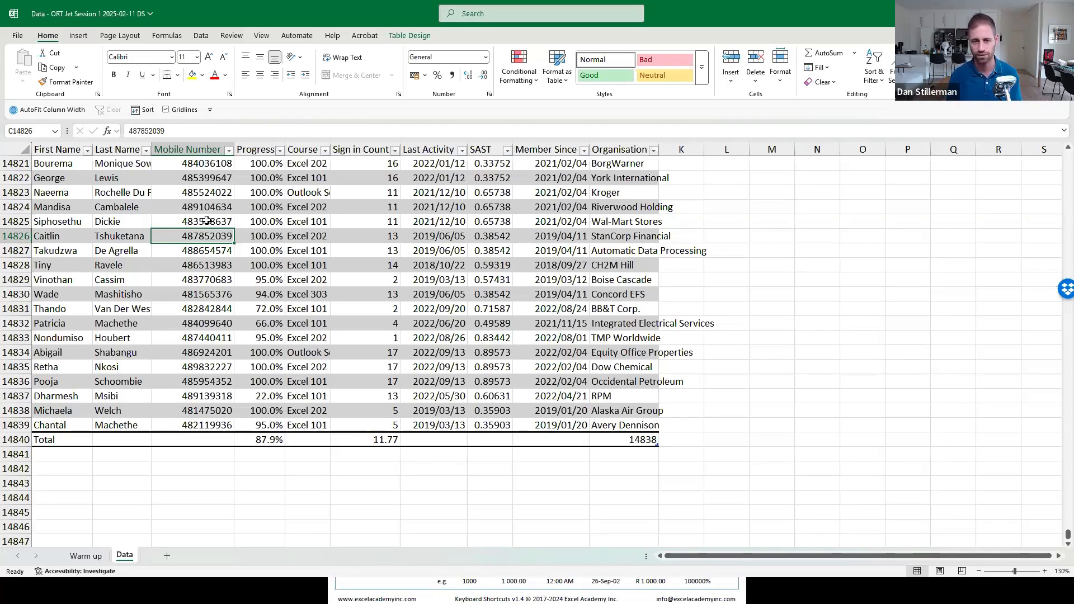
key(ctrl+space)
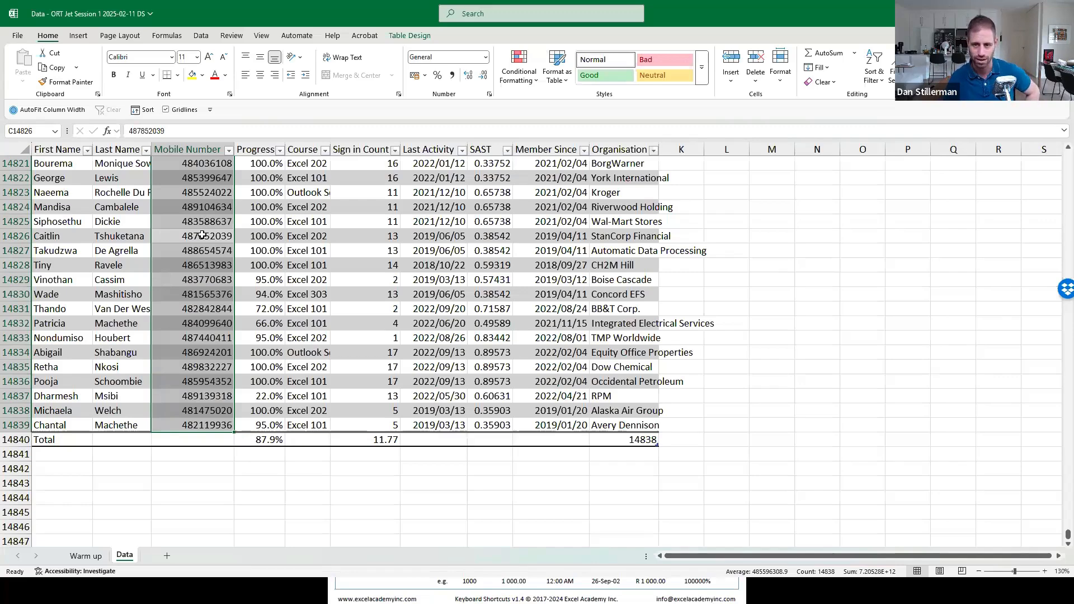
- Open the Format Cells dialog for the Mobile Number data in three different ways, closing it each time without changes
right_click(203, 237)
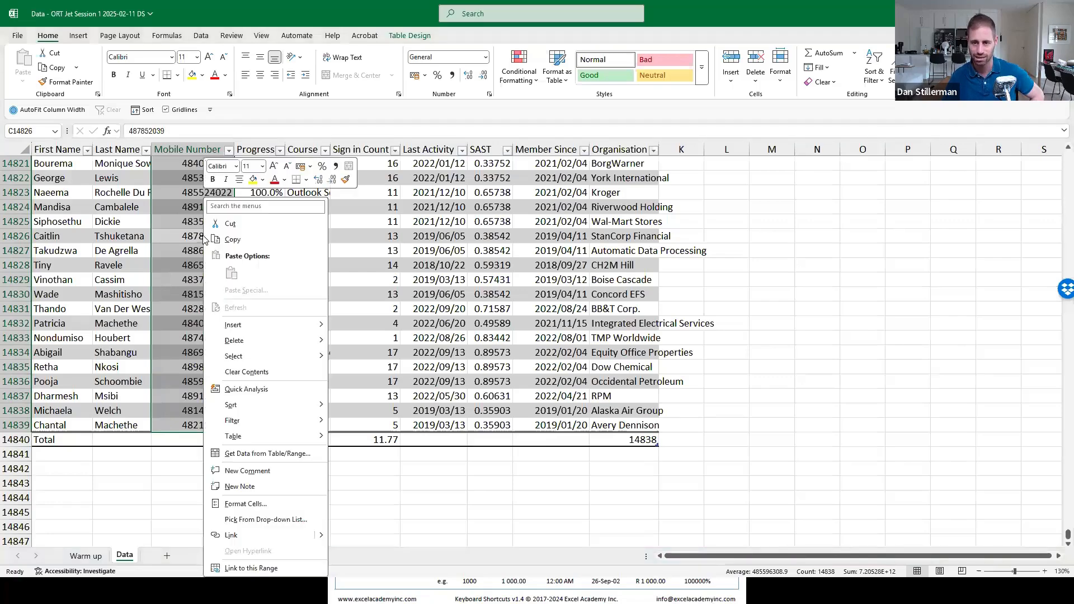
click(260, 505)
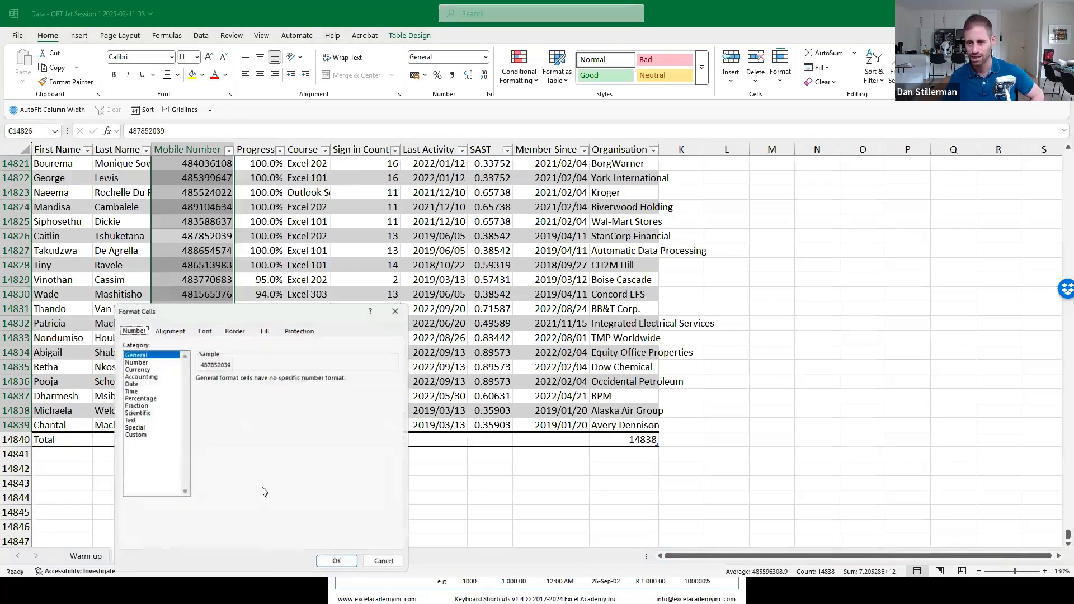
click(395, 312)
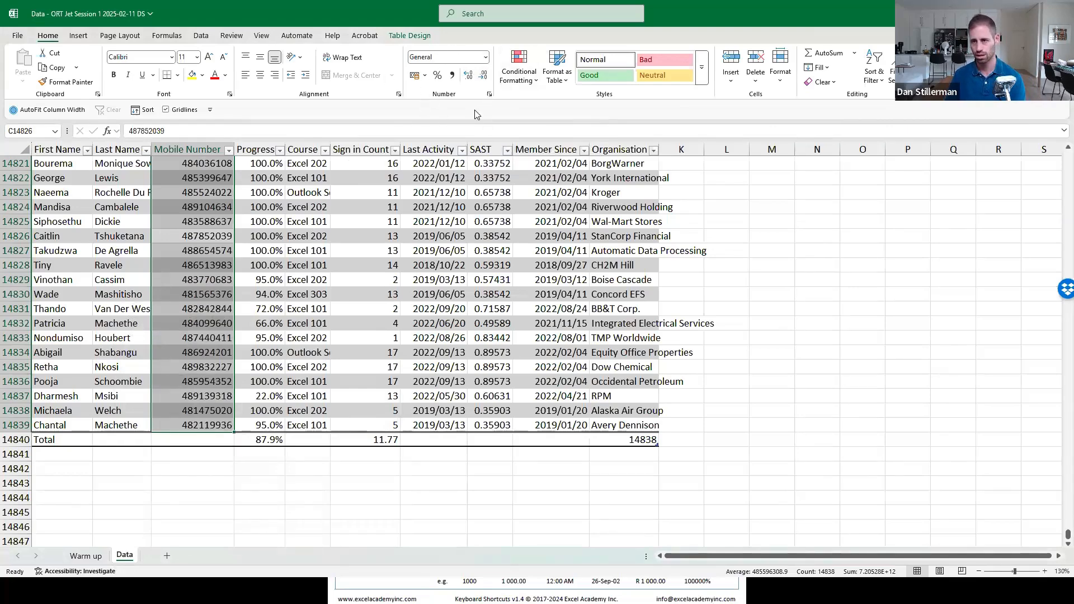
click(489, 96)
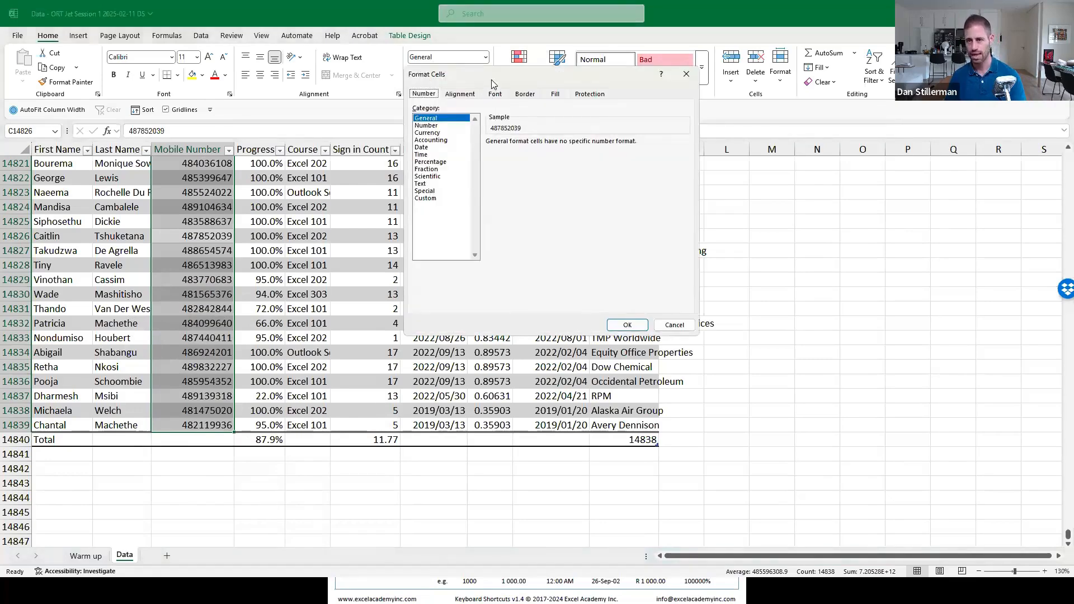
click(686, 75)
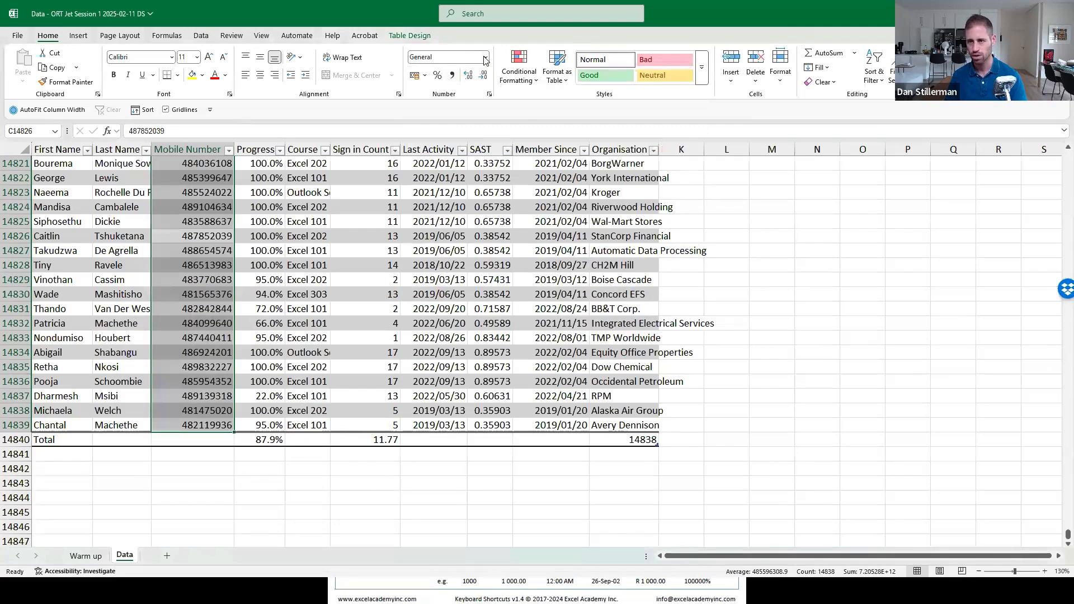
click(487, 58)
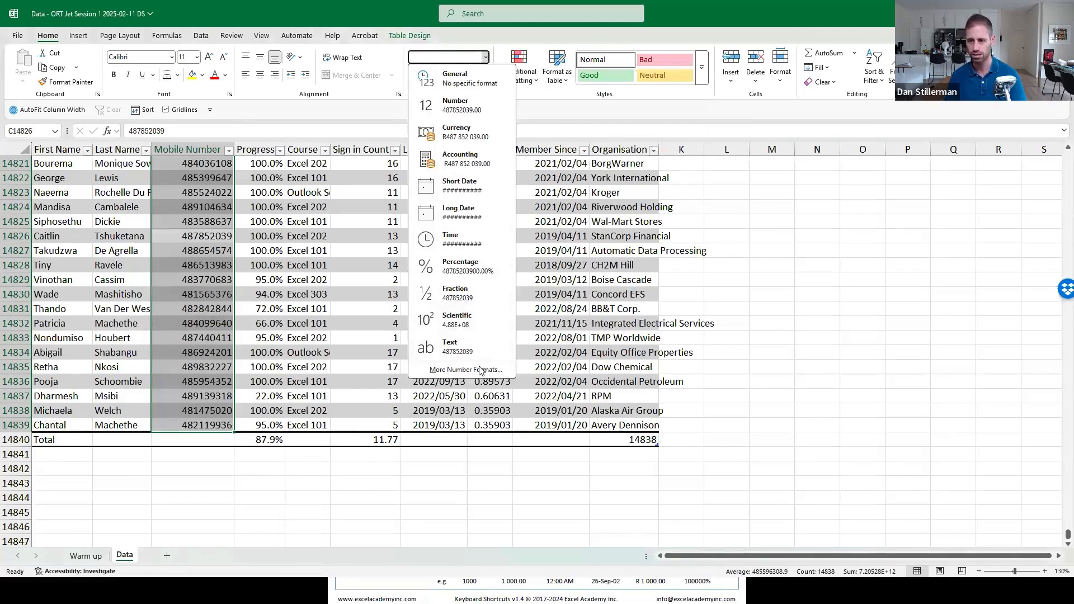
click(458, 370)
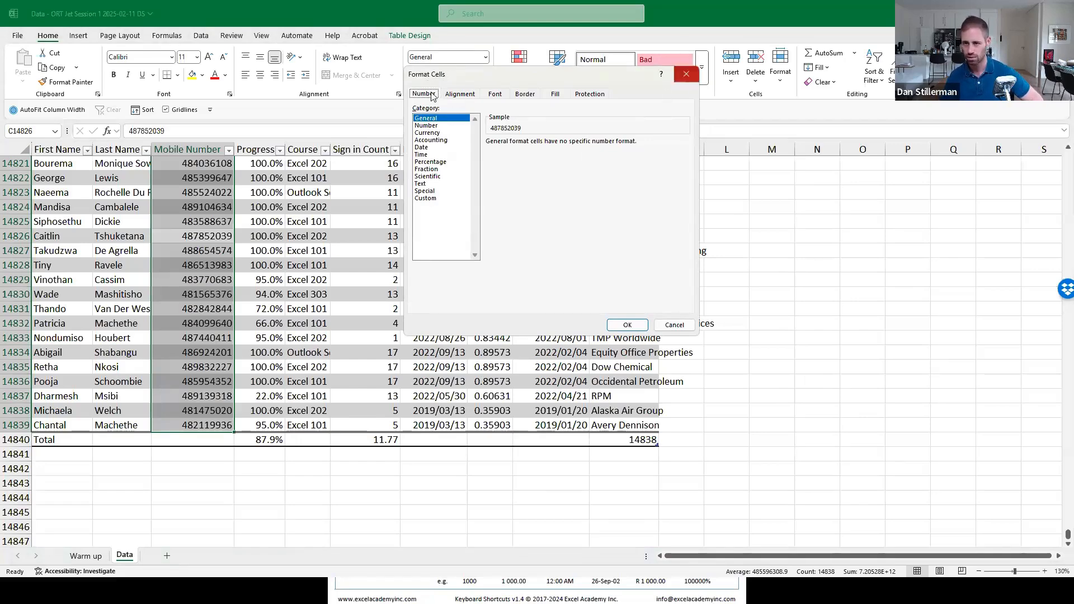
drag(668, 86, 667, 87)
key(Escape)
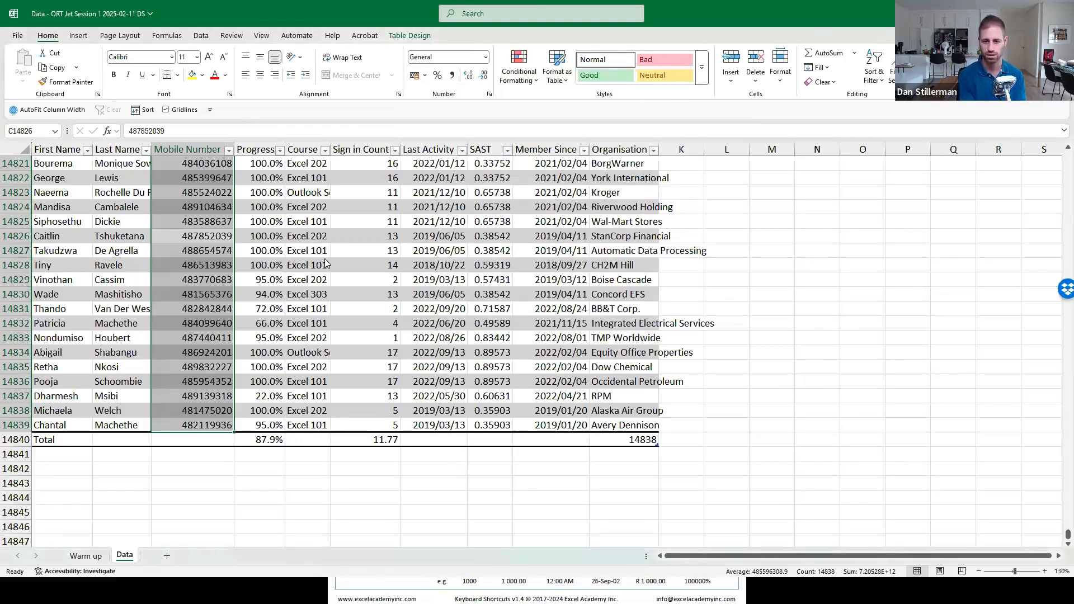
- Open Format Cells for the Mobile Number data, preview the Number, Currency, Accounting and Date categories, and choose the Custom category
key(ctrl+1)
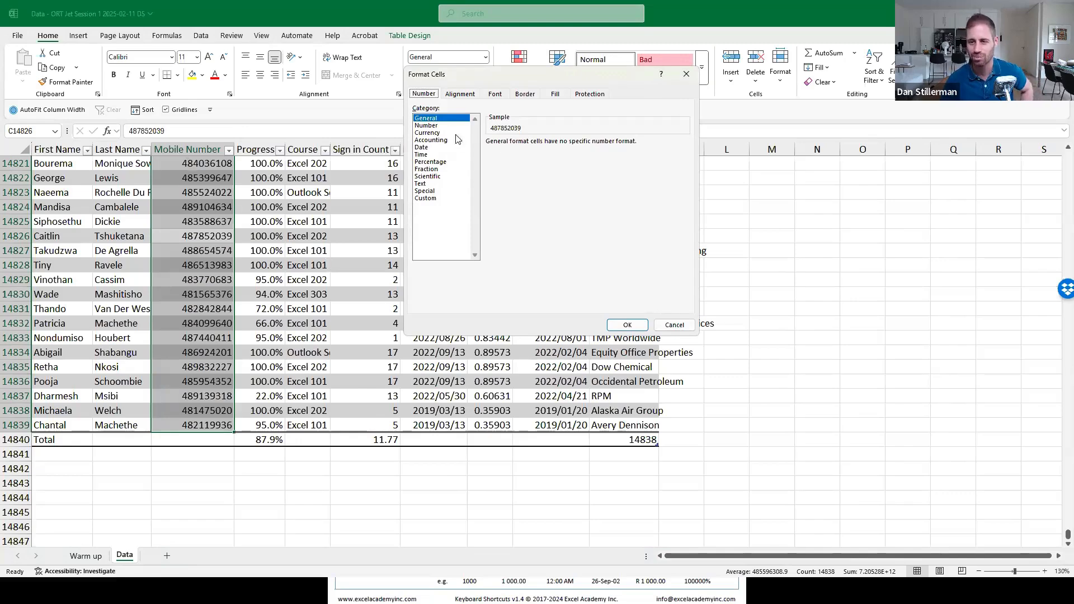
click(436, 126)
click(437, 133)
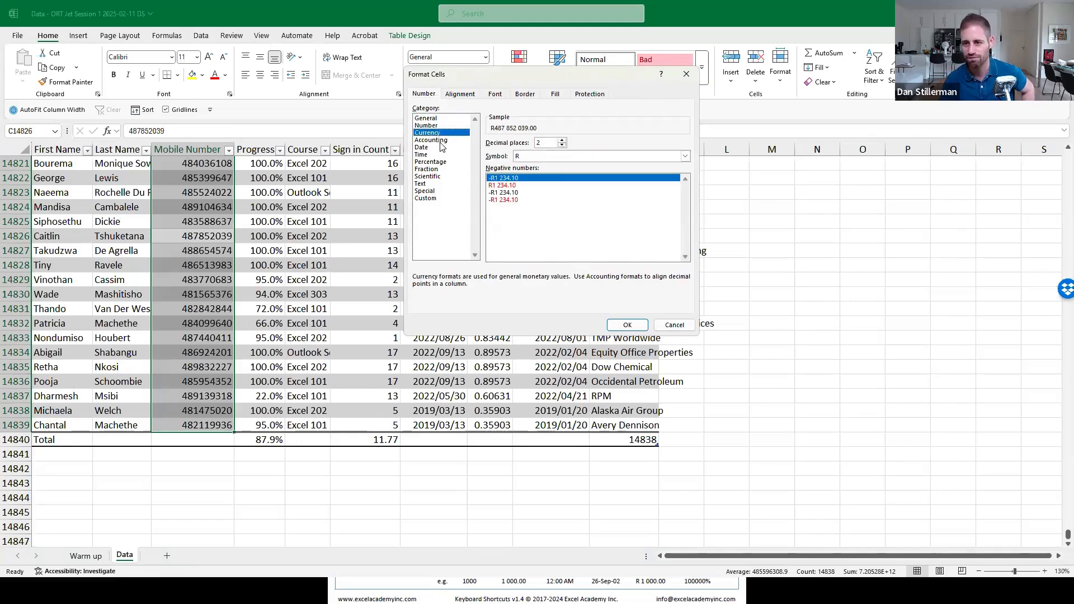
click(440, 141)
click(440, 149)
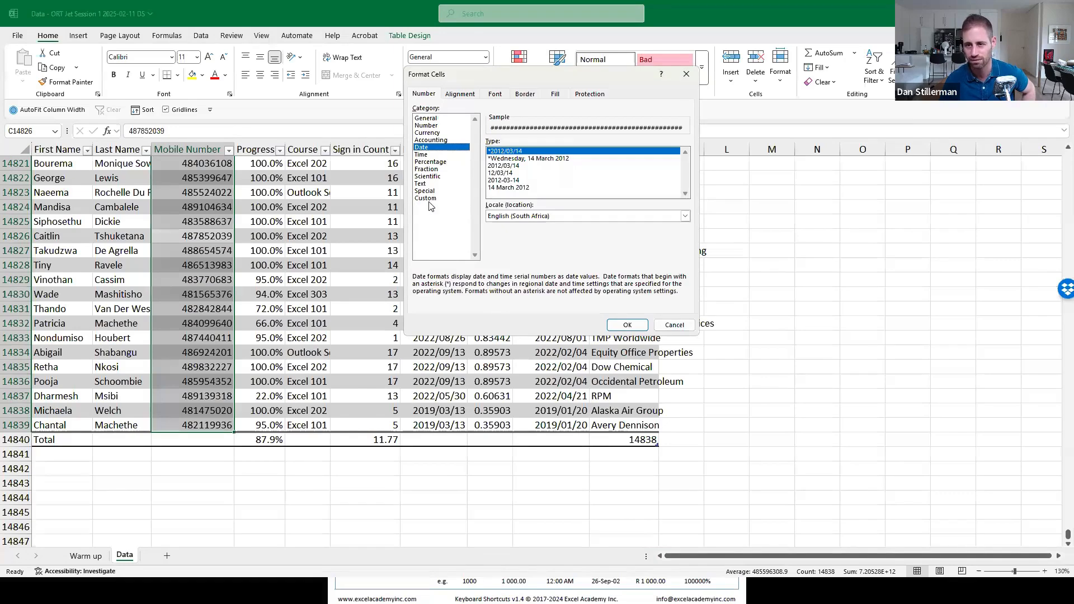
click(430, 199)
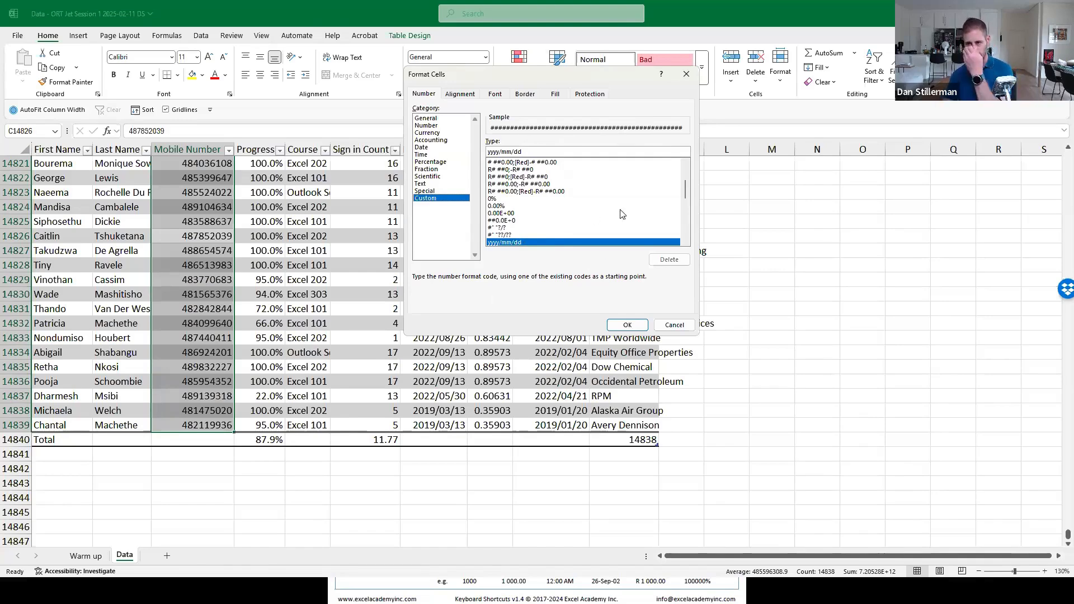
- Look through the list of built-in custom number format codes and return to its start
drag(684, 187, 684, 168)
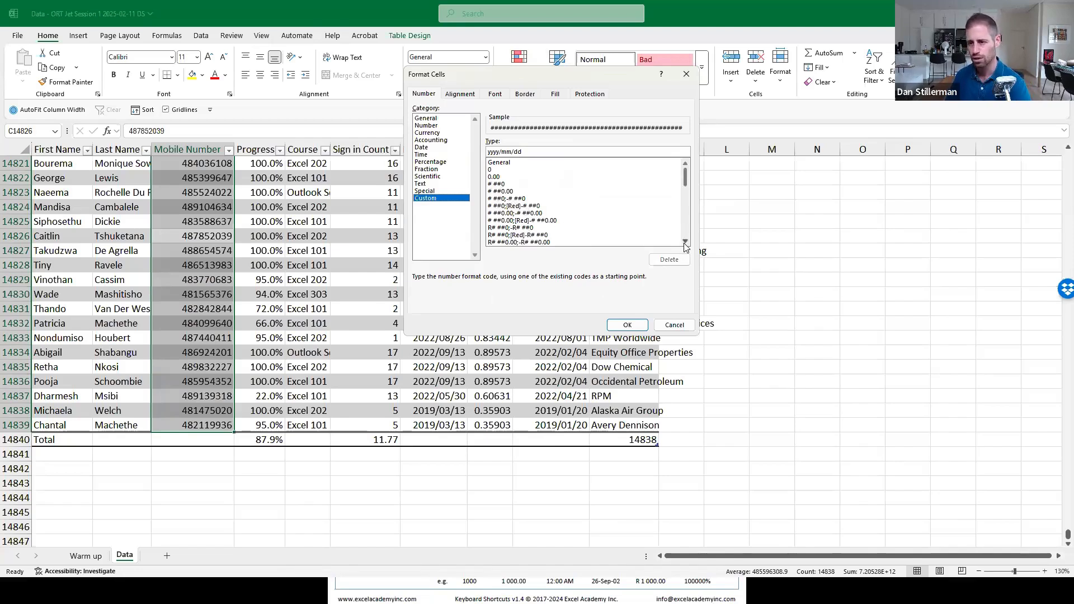
scroll(685, 245, down, 1)
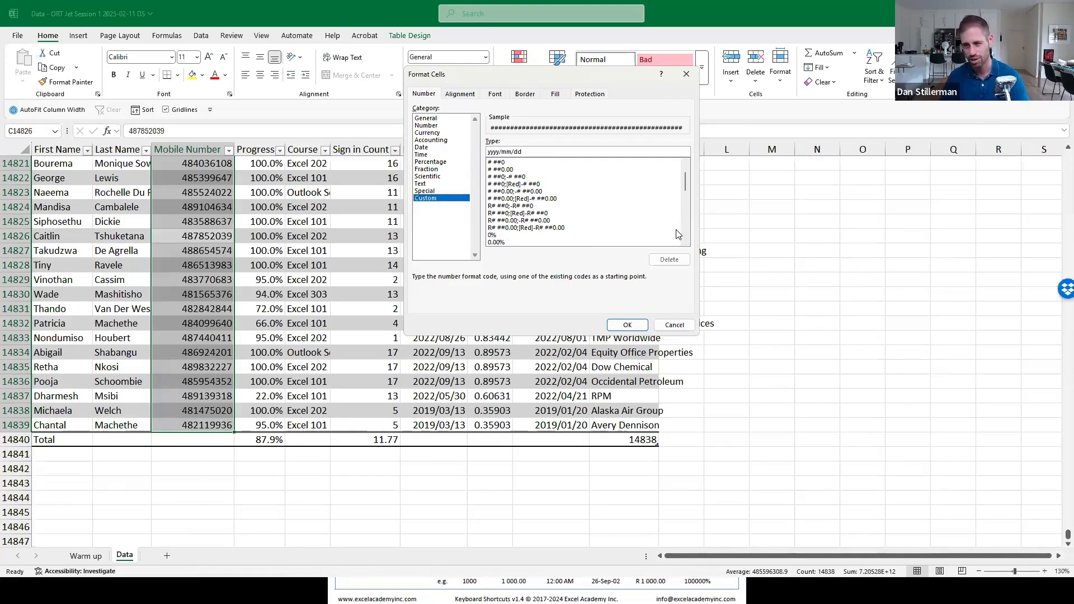
scroll(510, 192, down, 2)
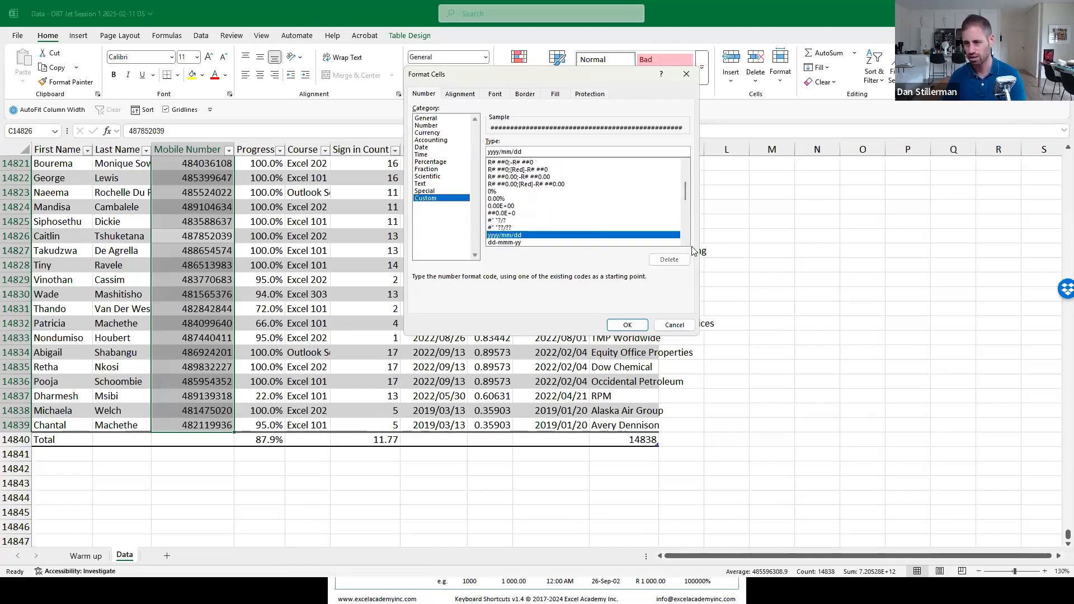
click(686, 242)
click(686, 243)
click(687, 243)
click(687, 243)
click(686, 243)
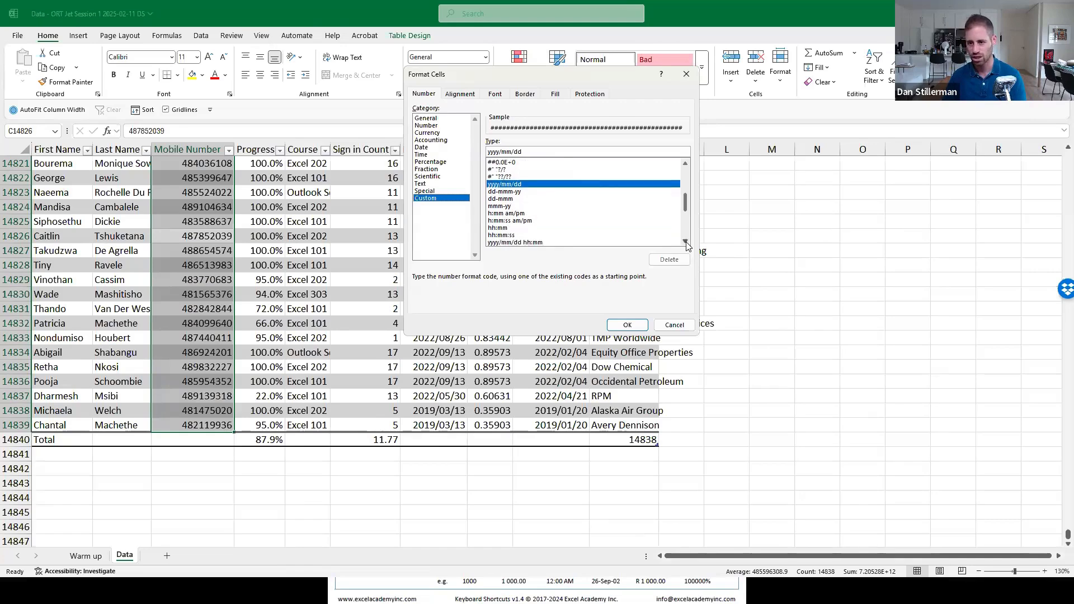
click(686, 242)
click(686, 242)
click(686, 243)
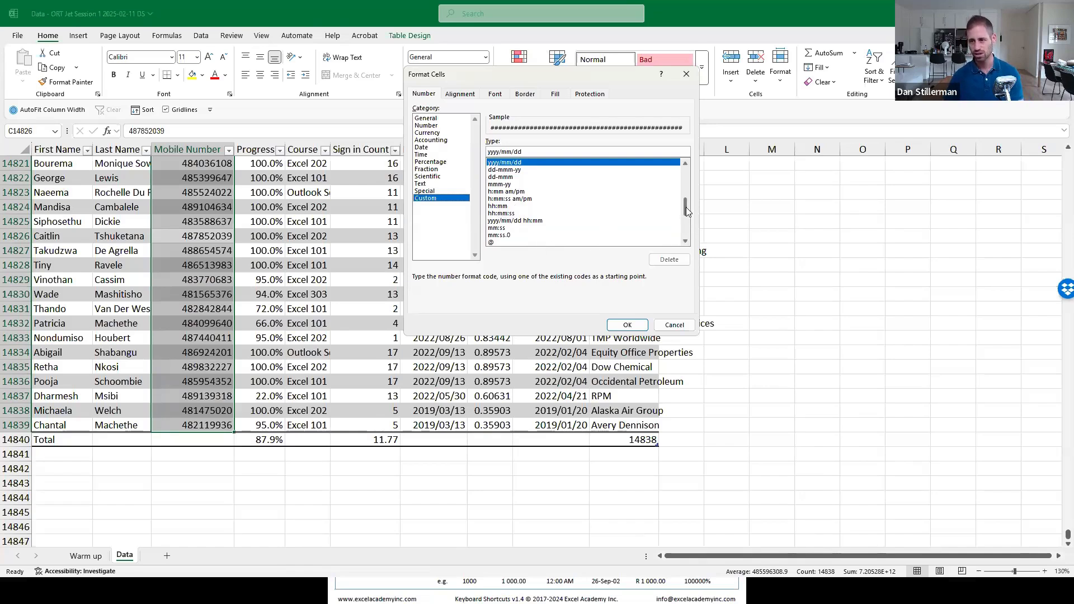
drag(686, 210, 679, 168)
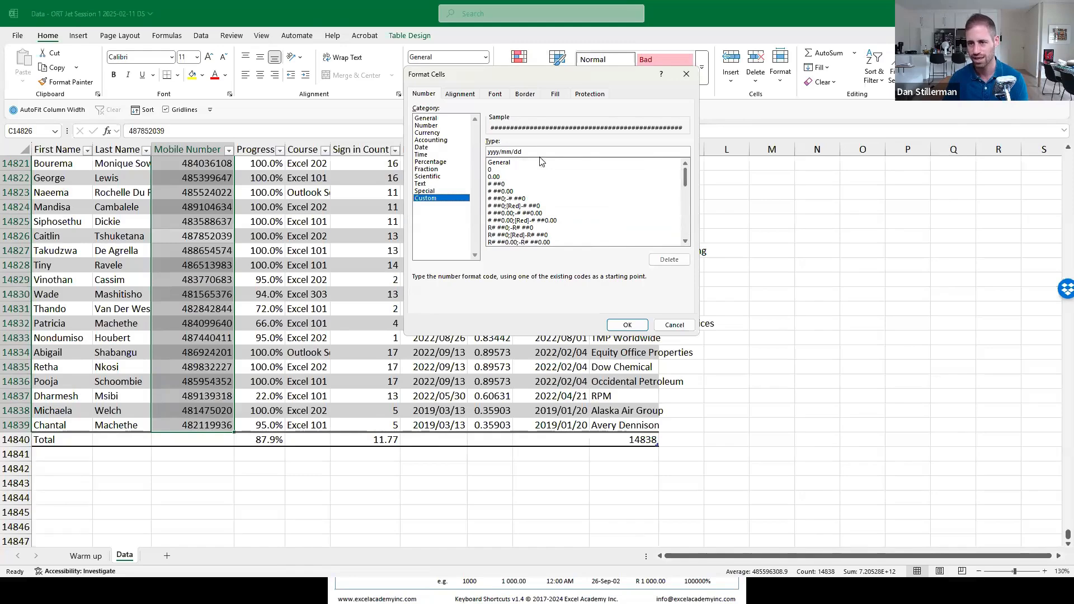
click(501, 163)
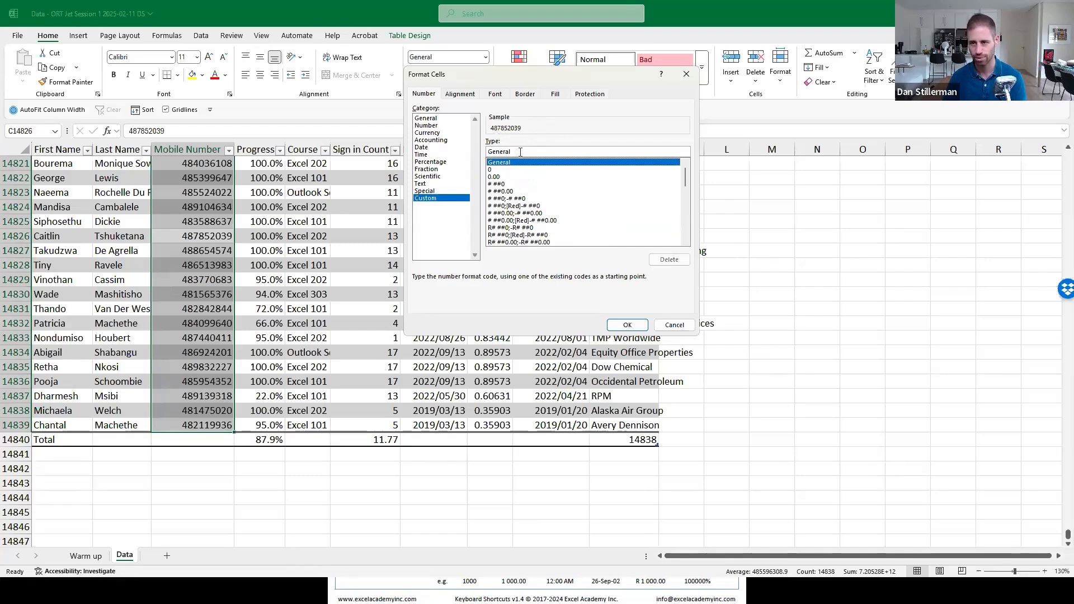
double_click(523, 152)
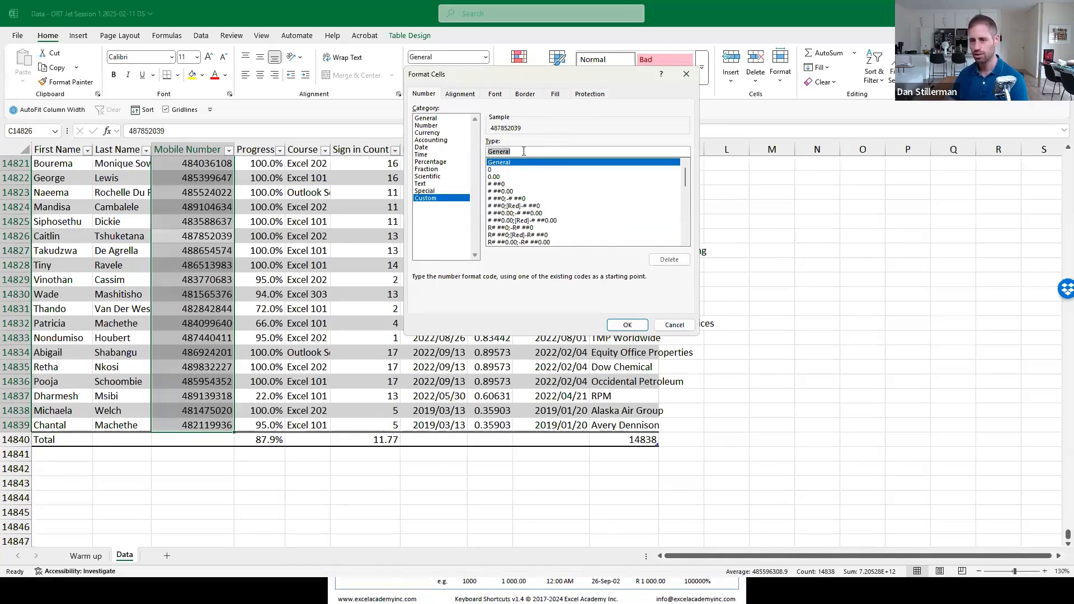
click(506, 152)
double_click(497, 153)
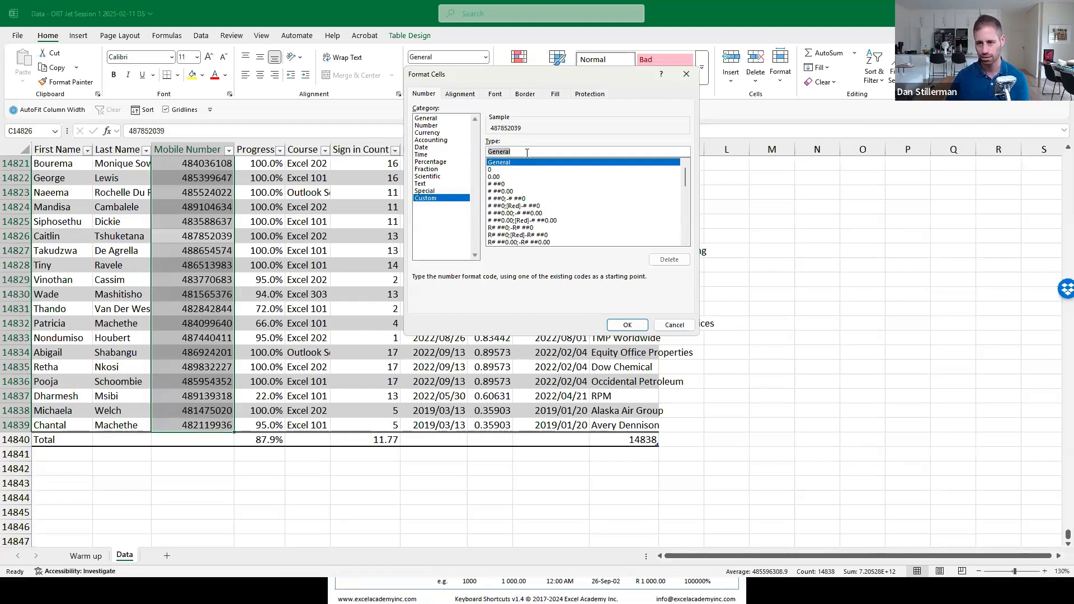
click(527, 153)
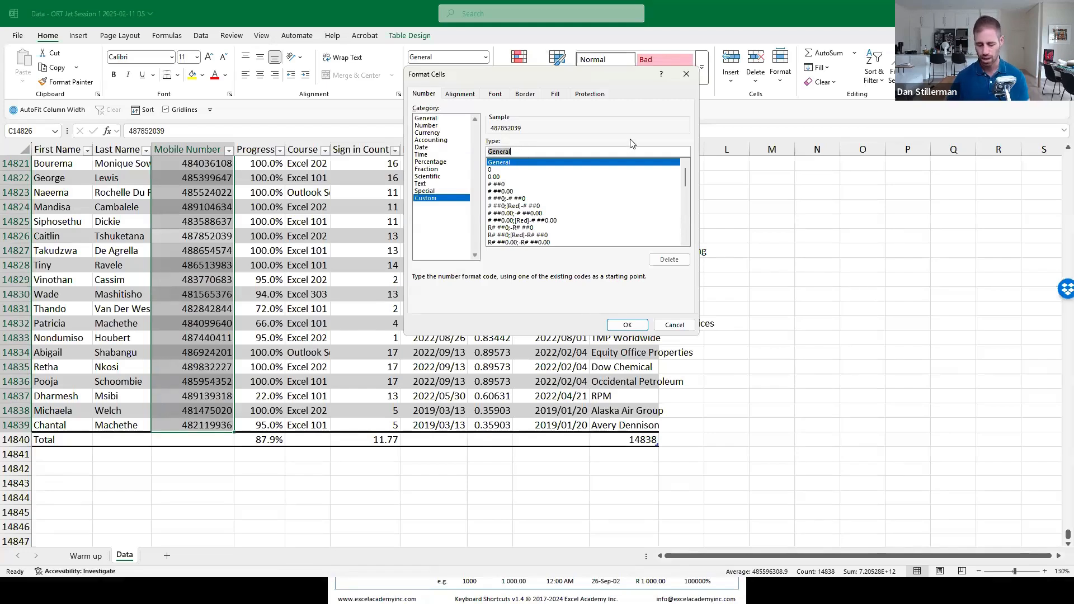
text(0000000)
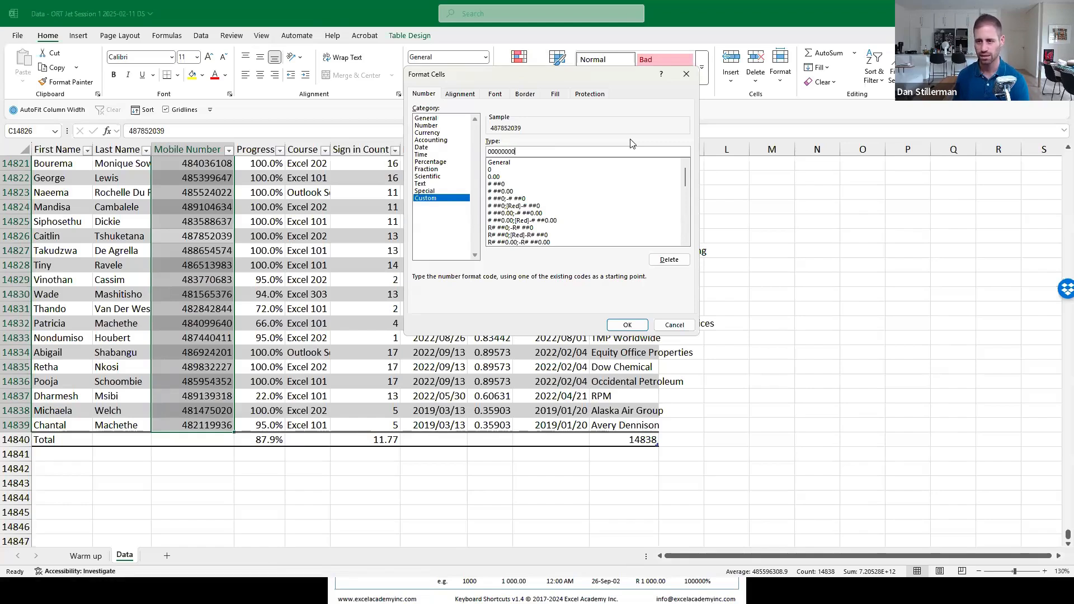
text(00)
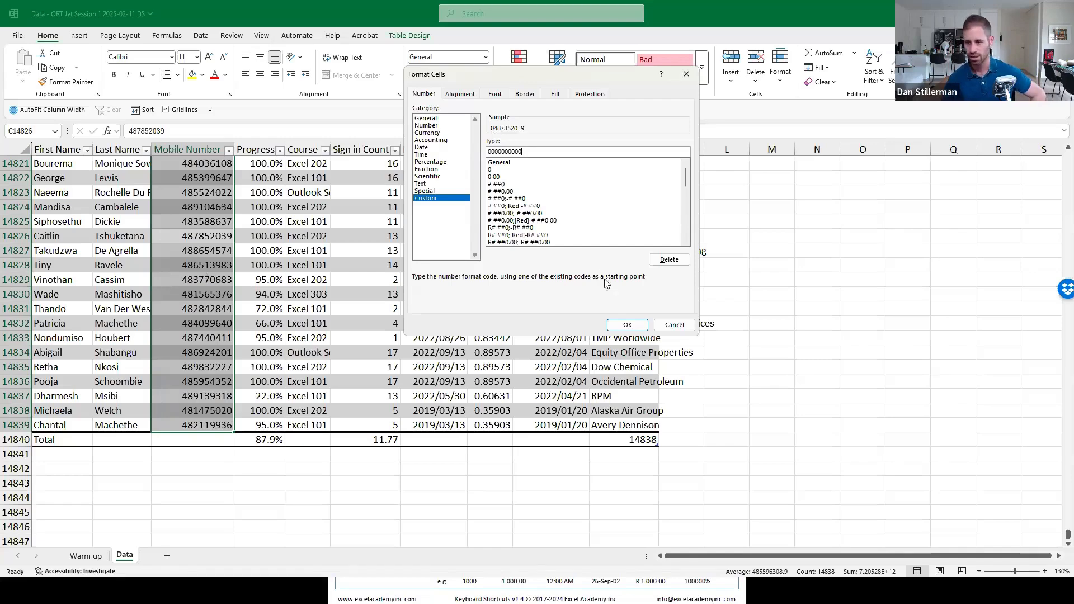
click(629, 327)
click(205, 276)
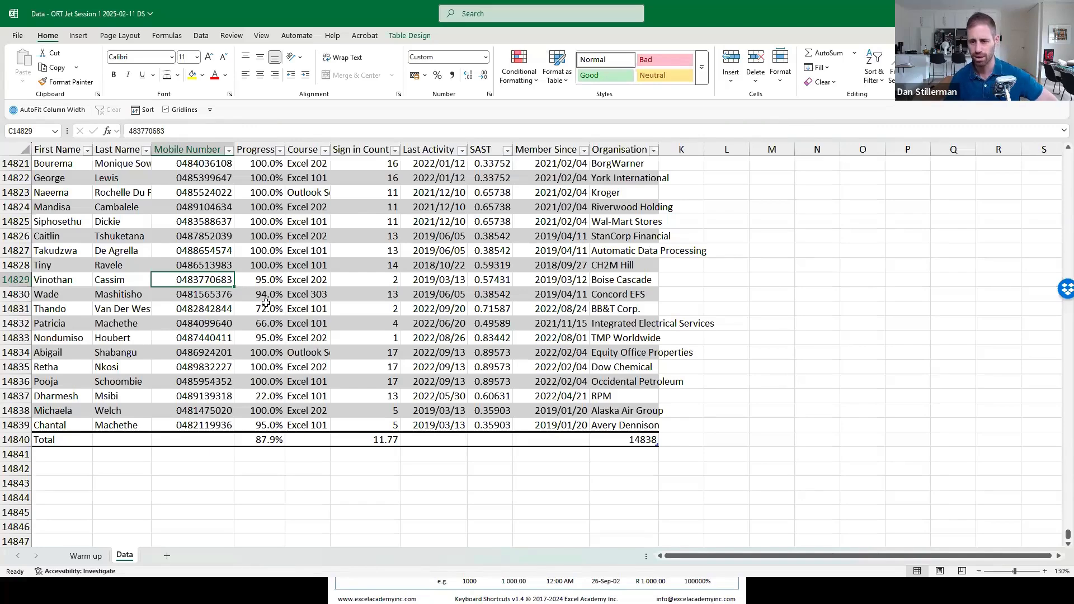
- Save the workbook and select a Last Activity date near the end of the table
click(345, 278)
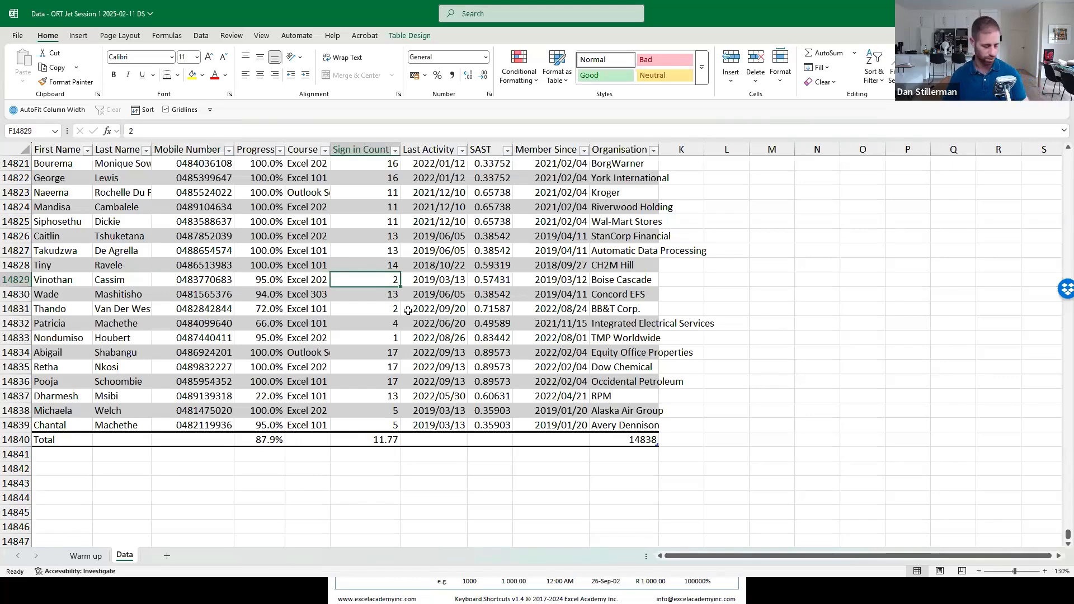
key(ctrl+s)
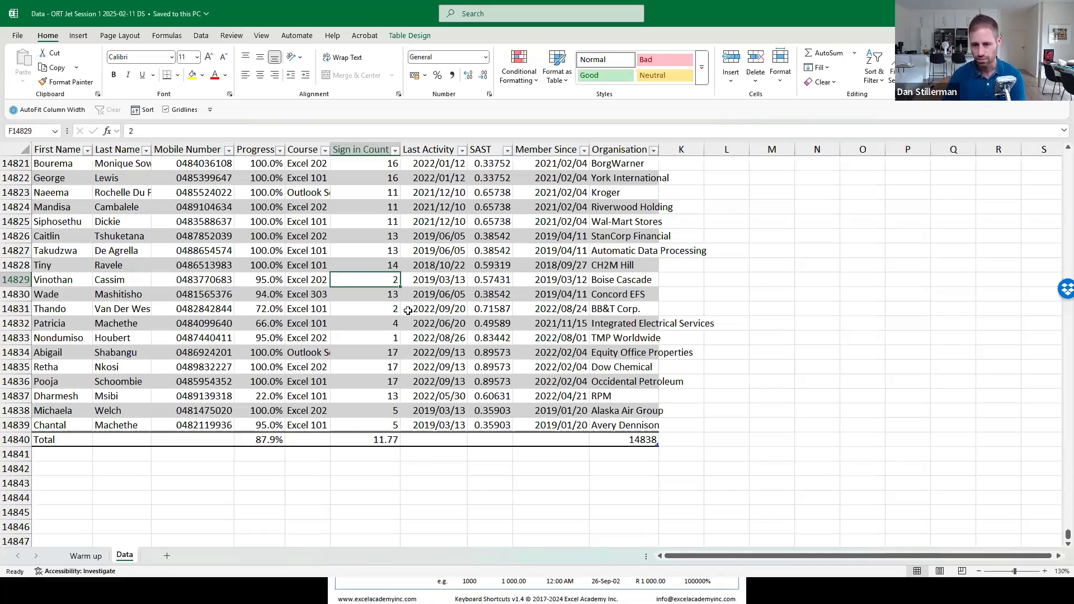
scroll(408, 310, up, 2)
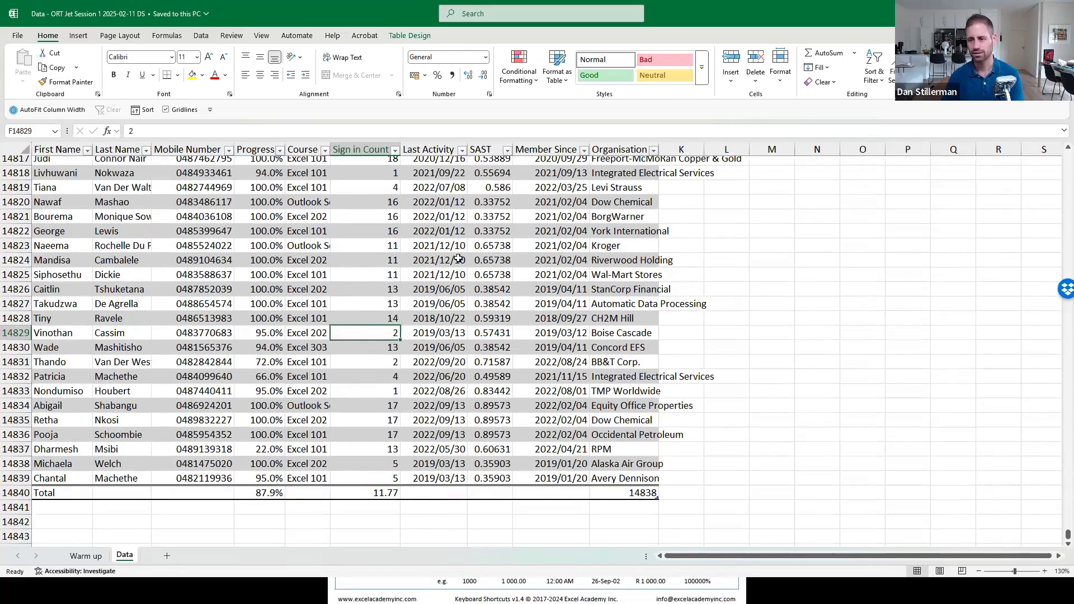
click(459, 259)
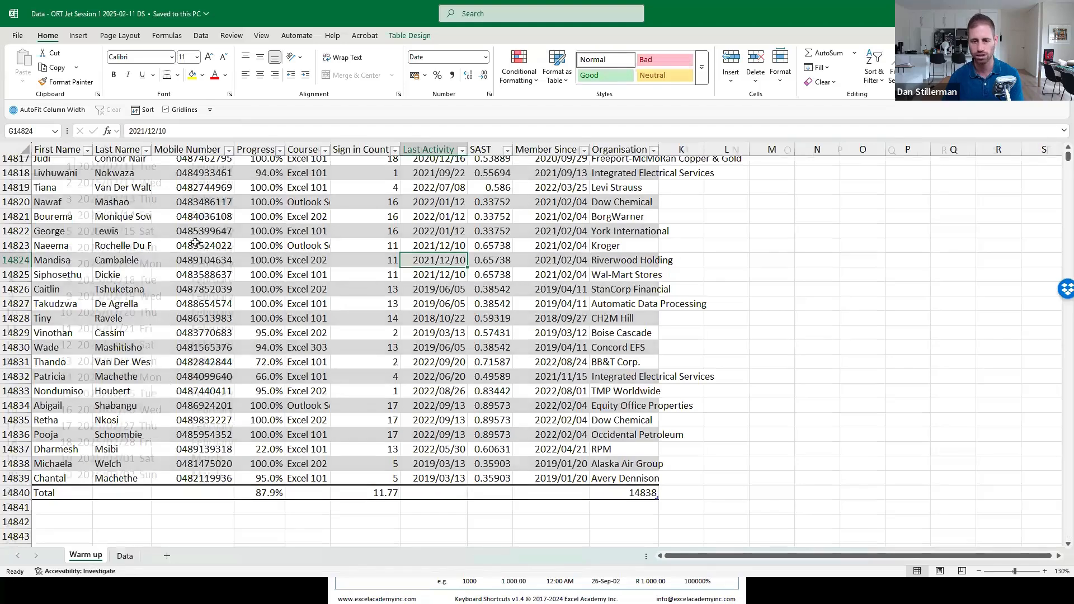
- On the Warm up sheet, fill the date in B1 down to row 20 and view the Auto Fill options
click(85, 555)
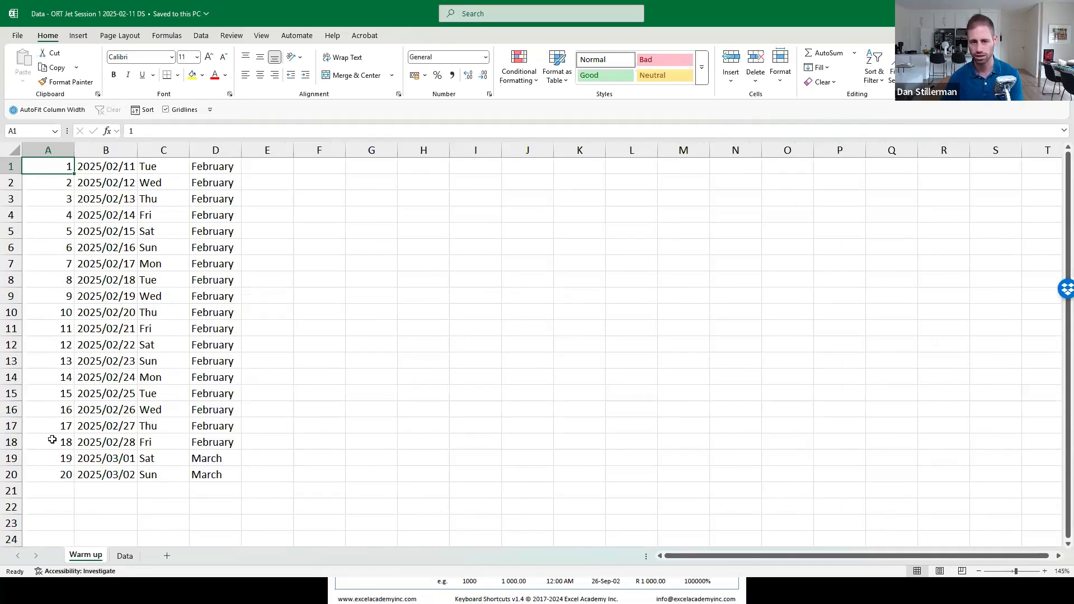
click(119, 166)
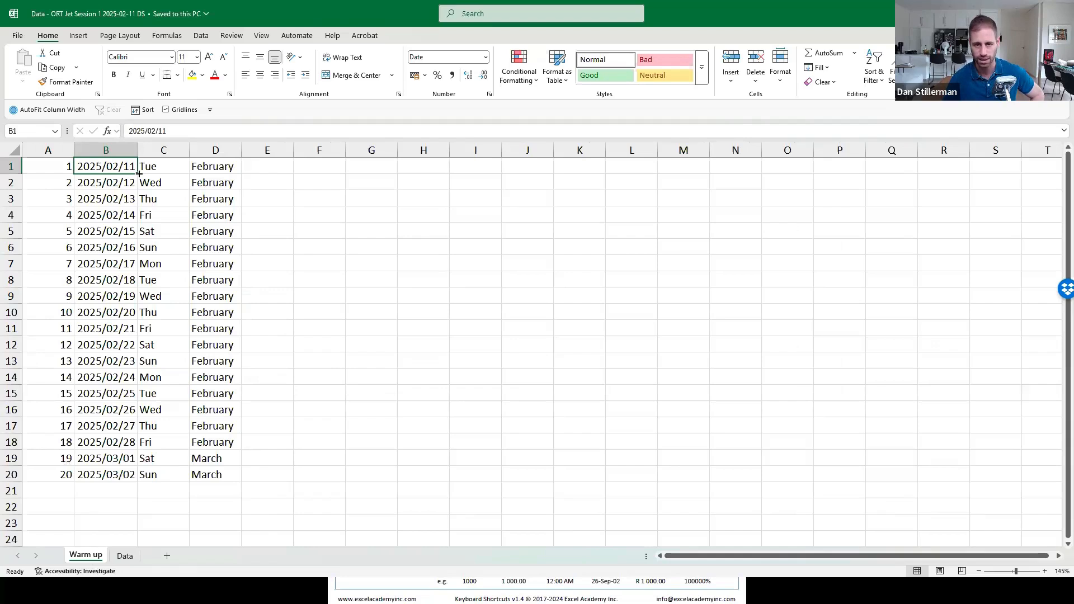
double_click(139, 174)
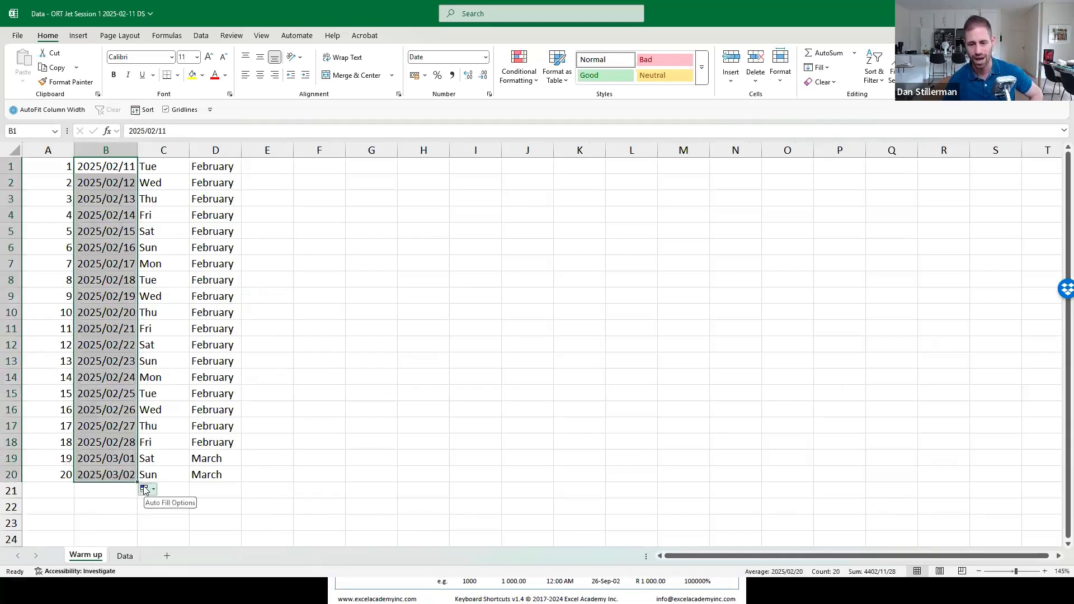
click(145, 489)
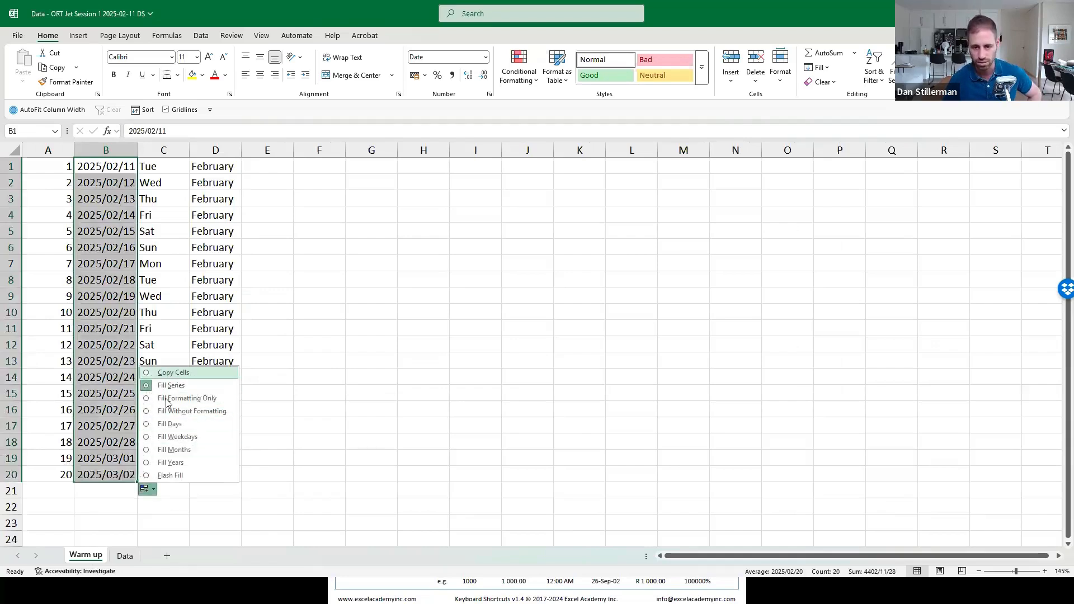
click(173, 233)
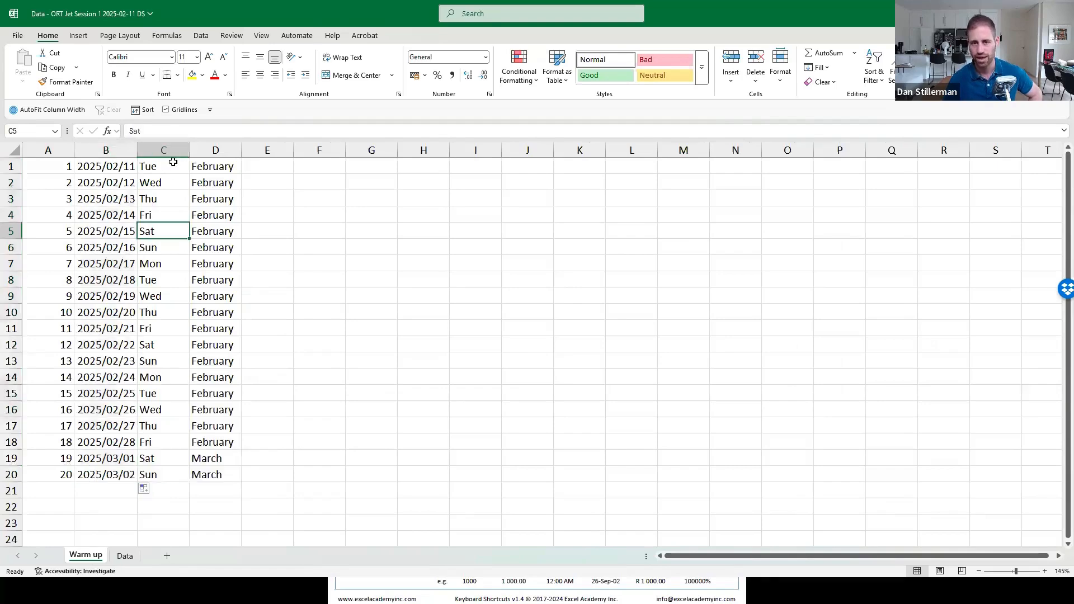
- Open the weekday in cell C1 for editing and cancel the edit
click(167, 167)
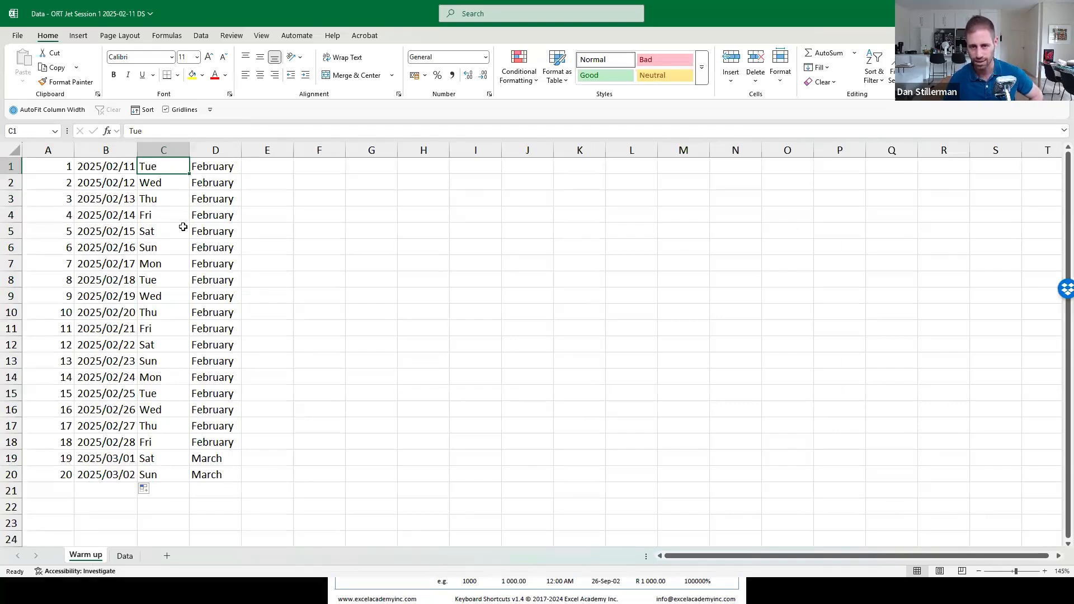
double_click(156, 167)
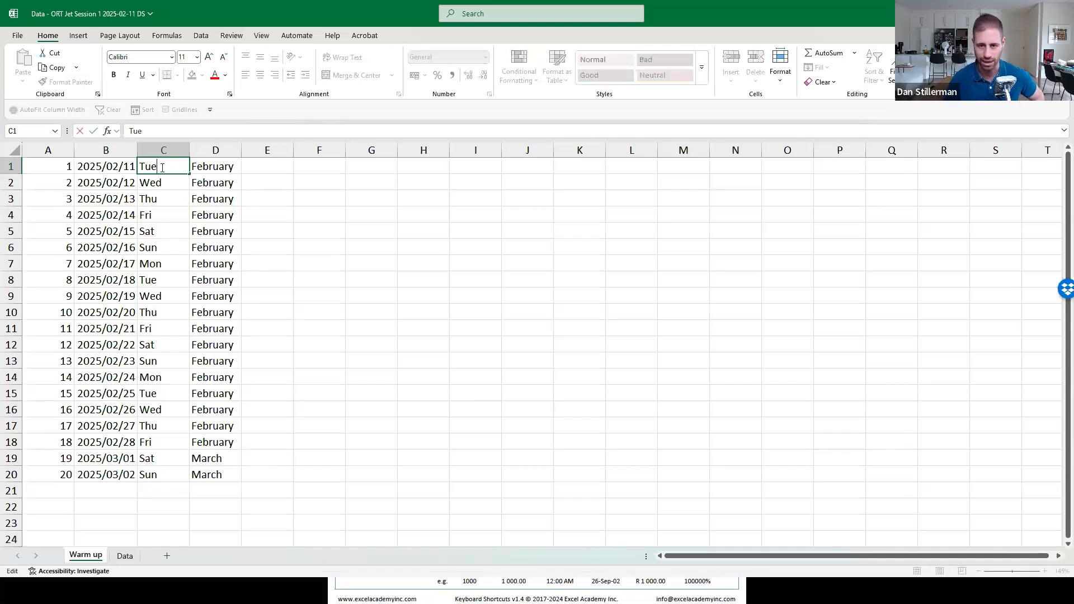
key(Escape)
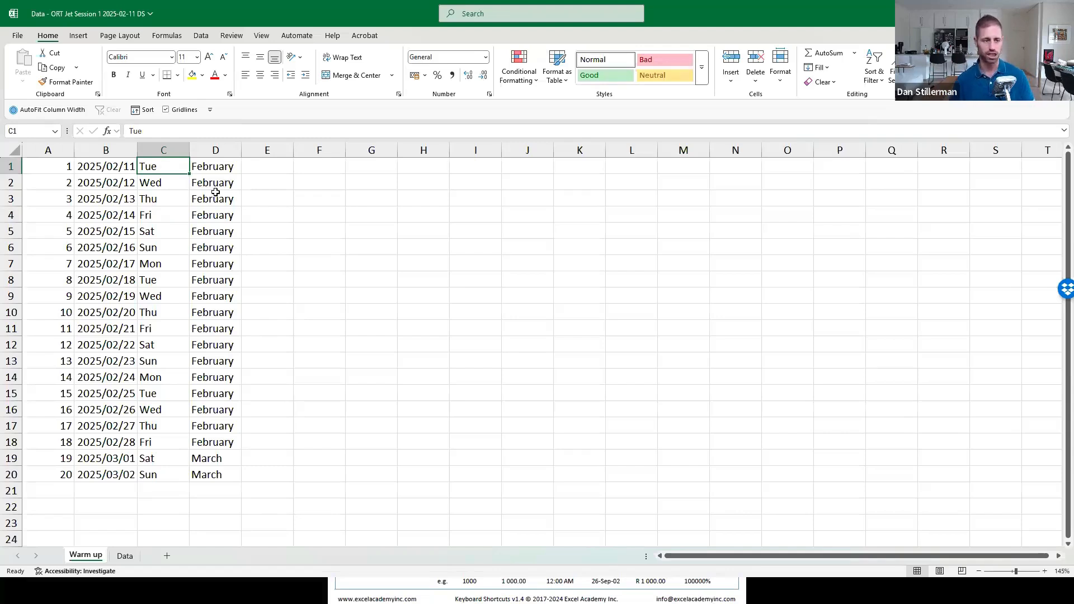
- Switch to the keyboard shortcuts document, consult the F key shortcuts on page 2, and return to the workbook
key(alt+Tab)
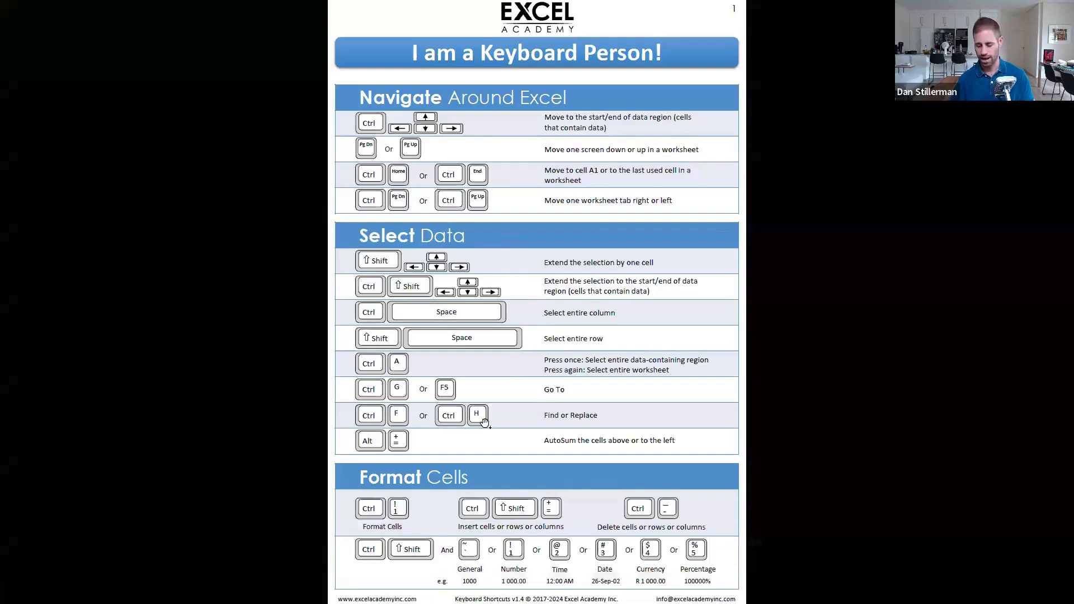
scroll(484, 422, down, 1)
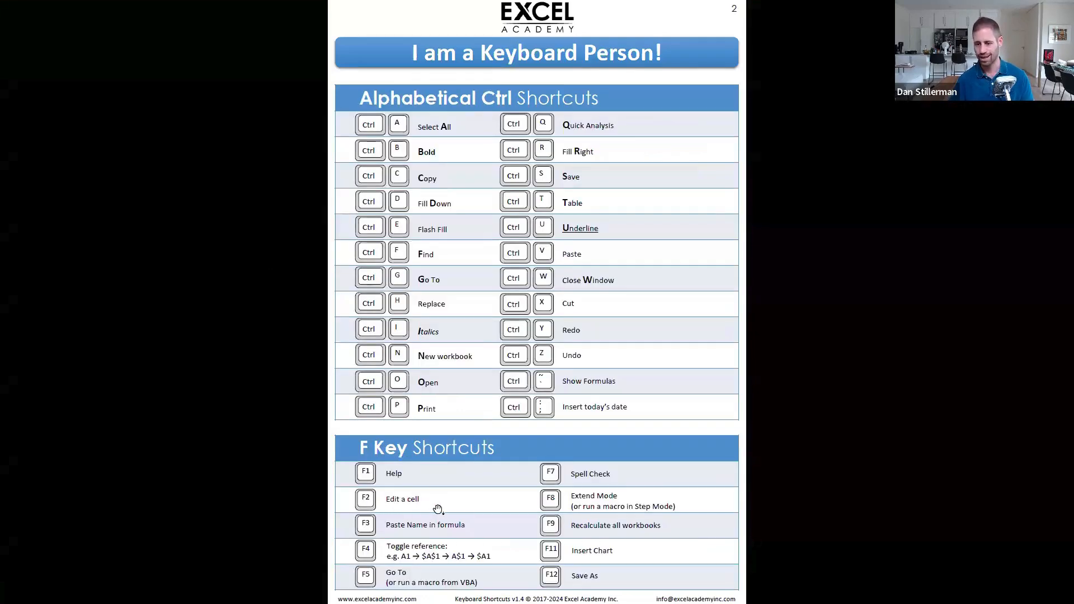
key(alt+Tab)
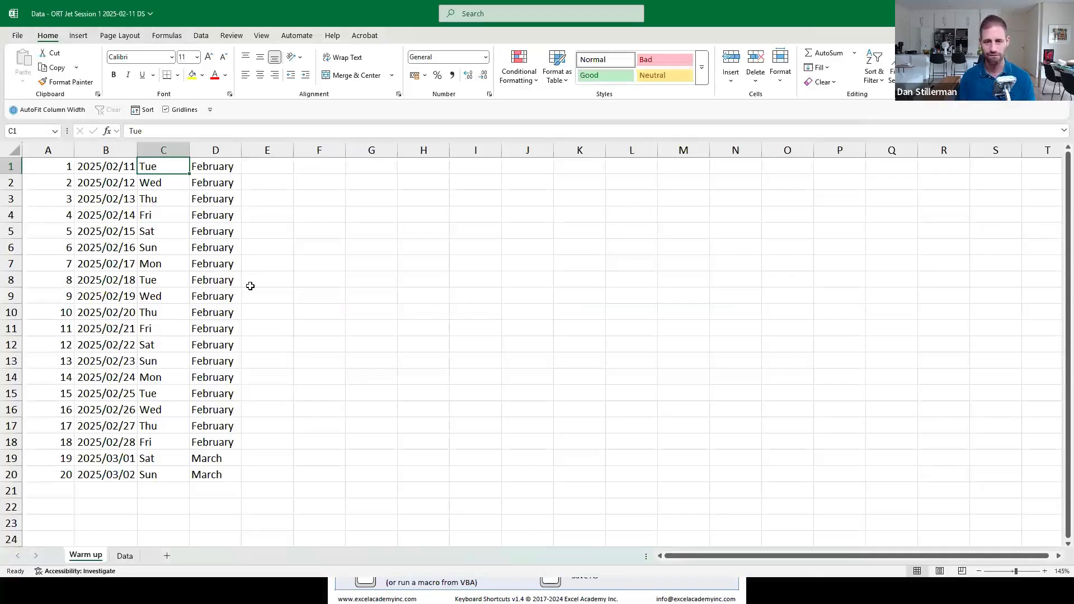
- Change the weekday in cell C1 to Tuesday and fill the full weekday names down column C to row 20
key(F2)
text(s)
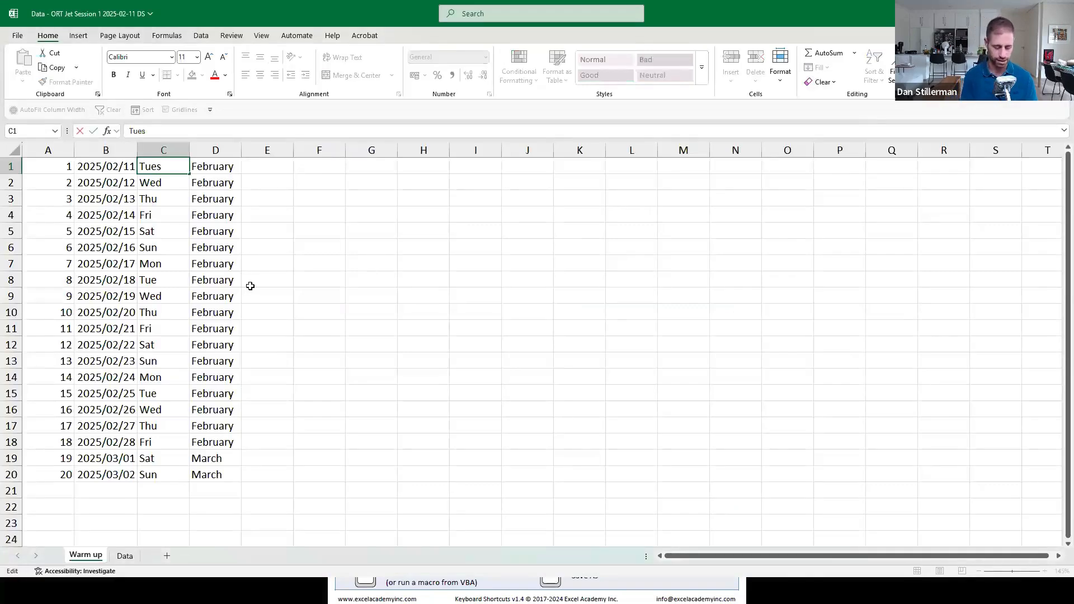
text(day)
key(Return)
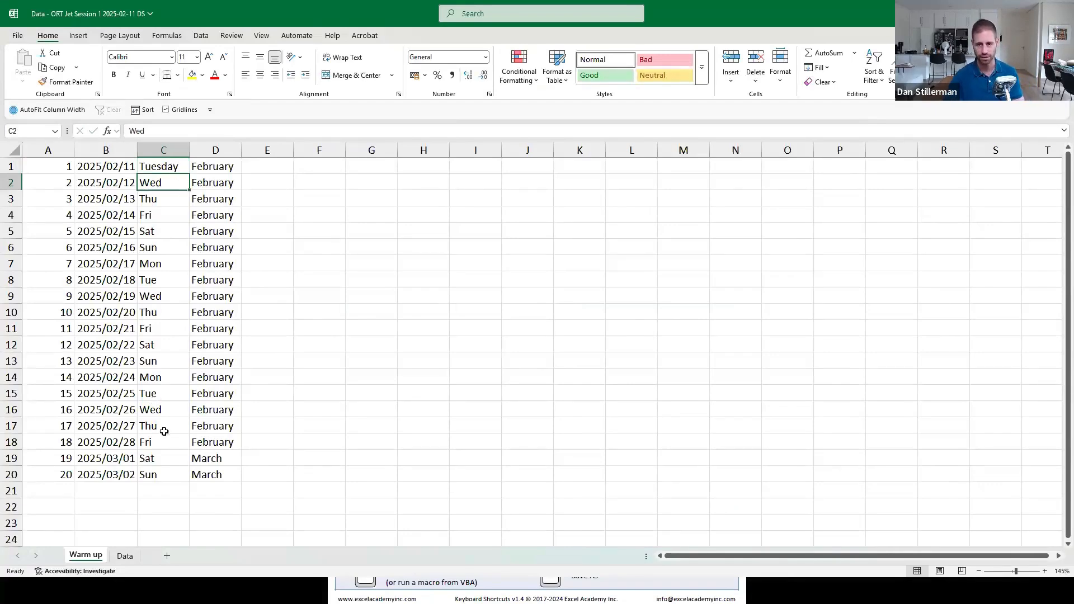
click(183, 166)
double_click(190, 174)
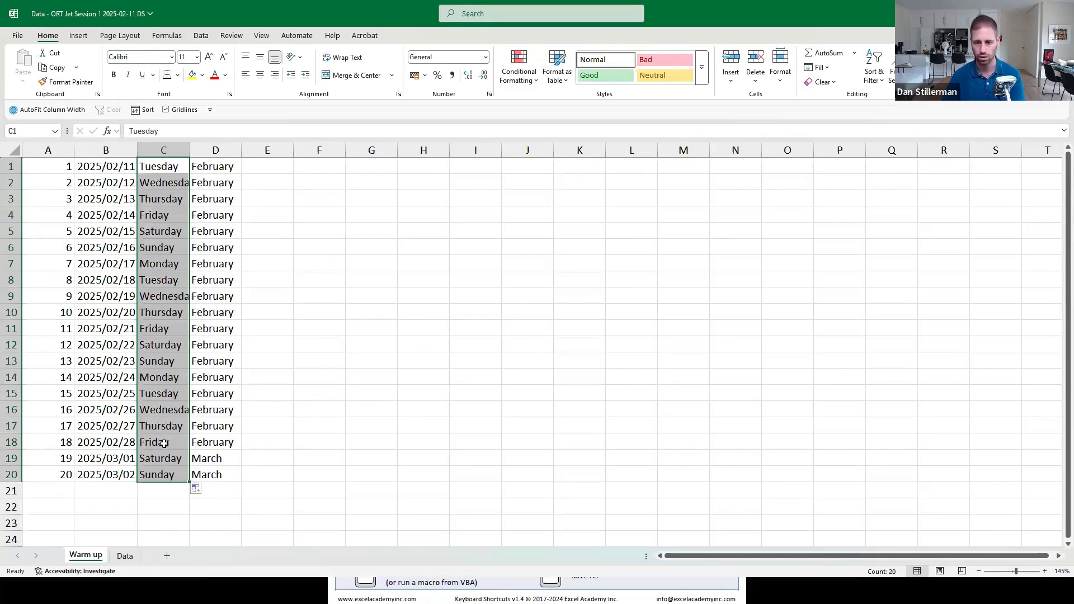
click(215, 167)
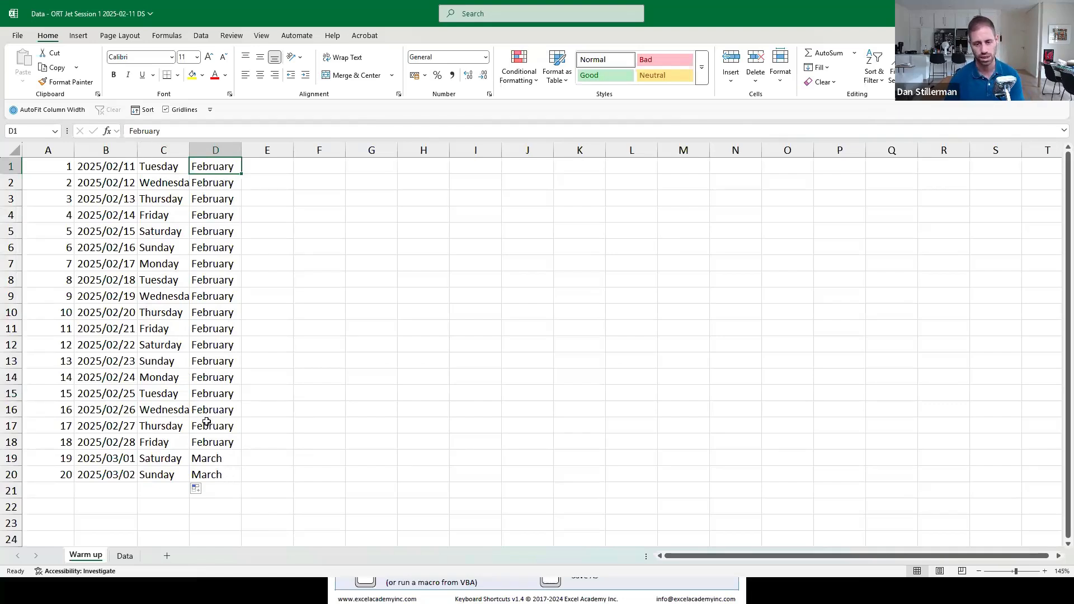
- Jump between the edges of the Warm up data and select the entire data region before moving back to a single cell
click(124, 556)
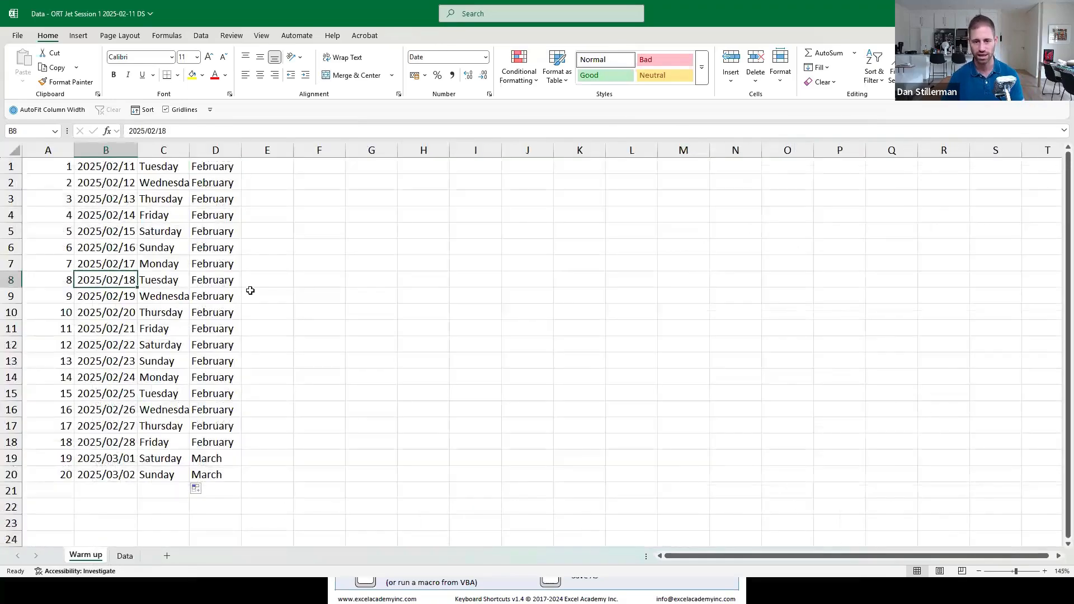
key(ctrl+Left)
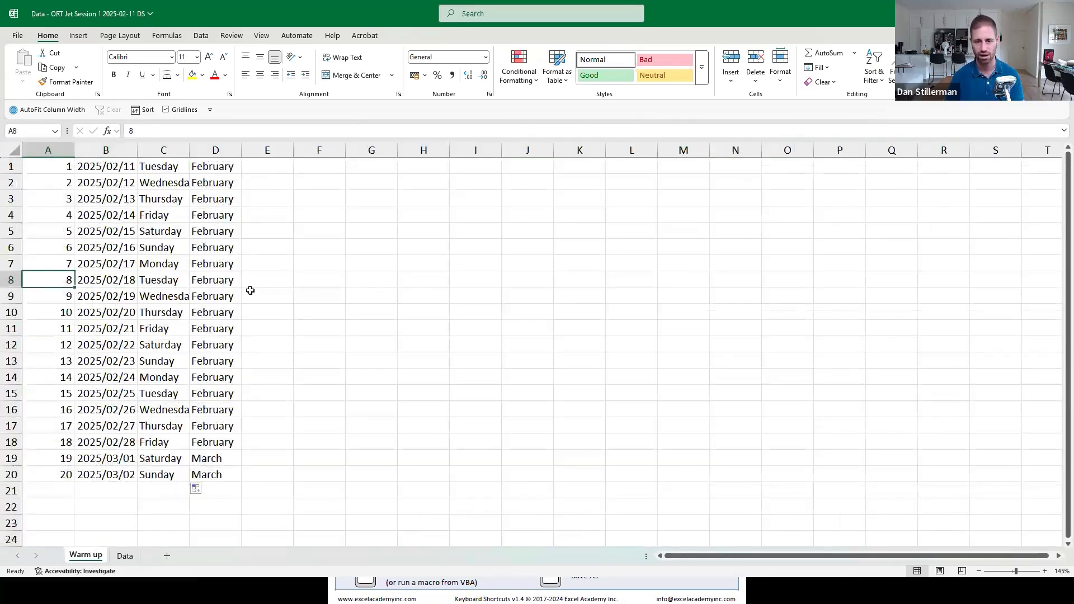
key(ctrl+Right)
key(ctrl+Up)
key(ctrl+Down)
key(ctrl+Up)
key(ctrl+a)
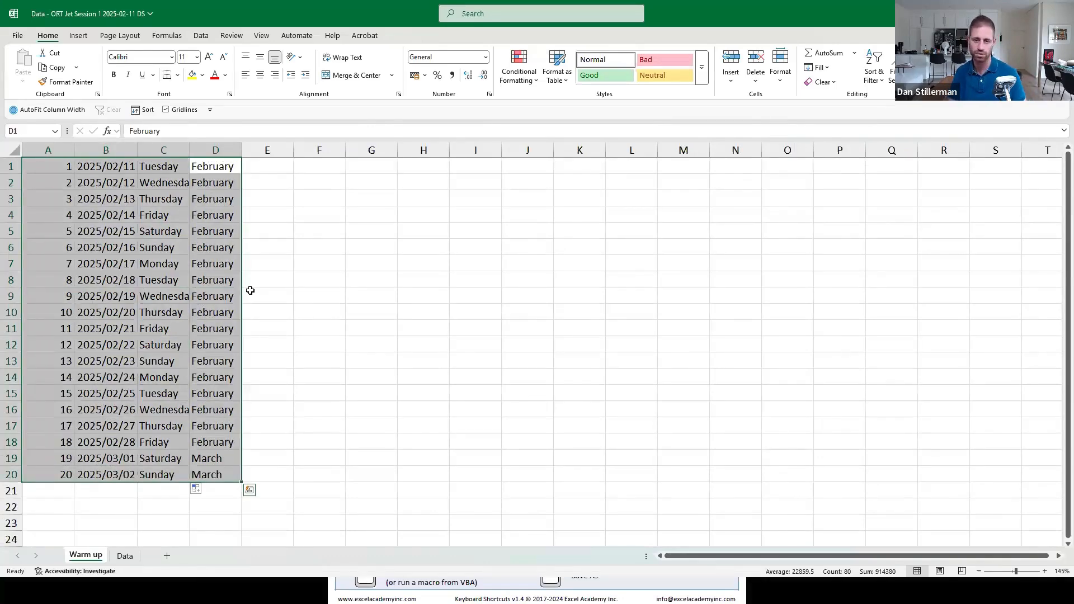
key(Down)
key(Down)
key(Down)
key(Down)
key(Down)
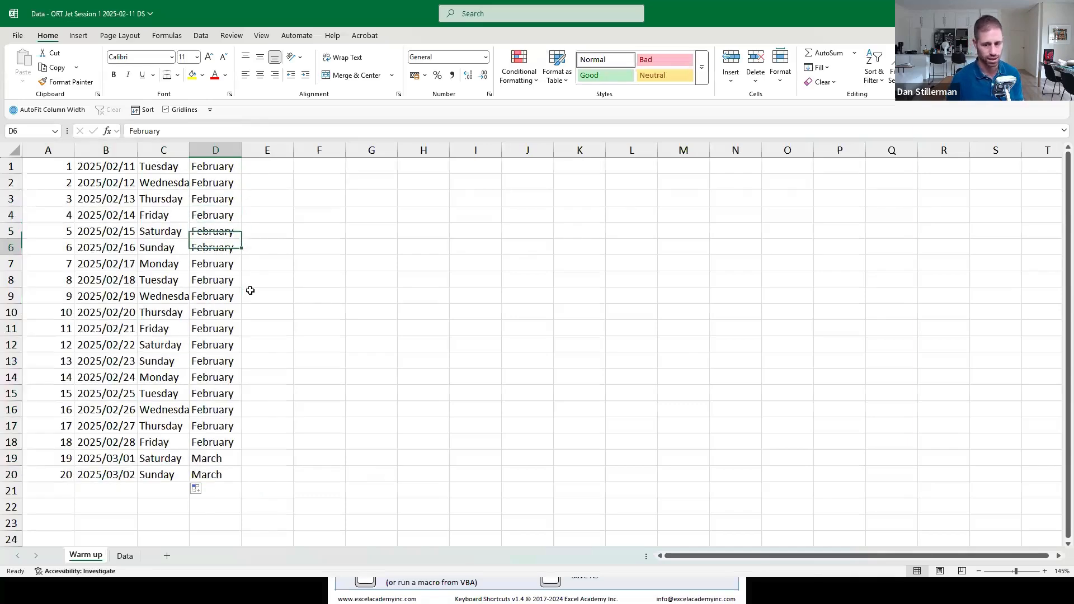
- Switch to the Data sheet, return to cell A1, and move to cell B4
key(ctrl+Page_Down)
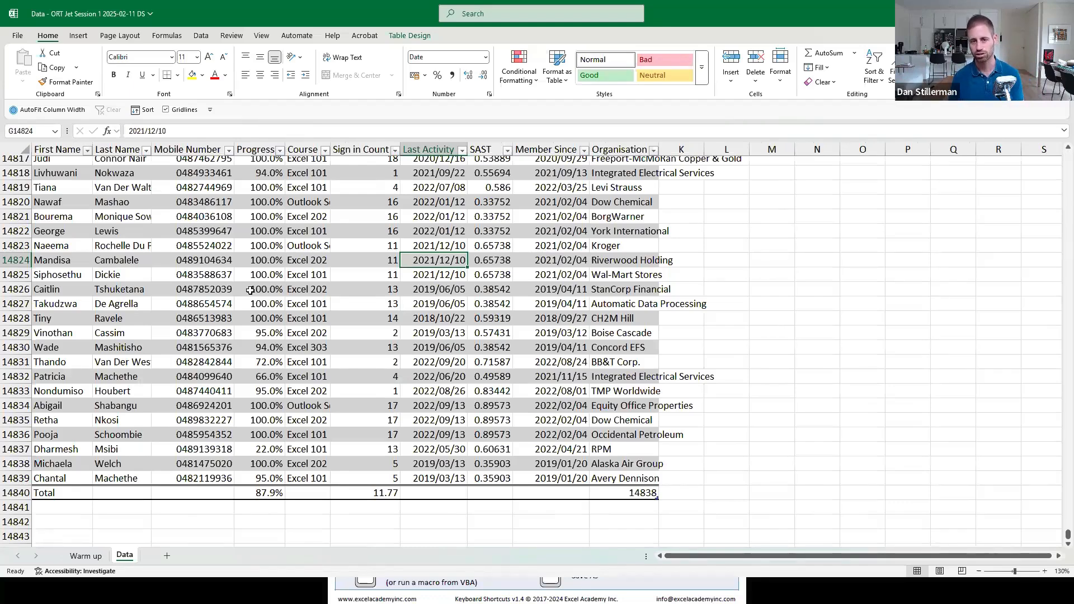
key(ctrl+Home)
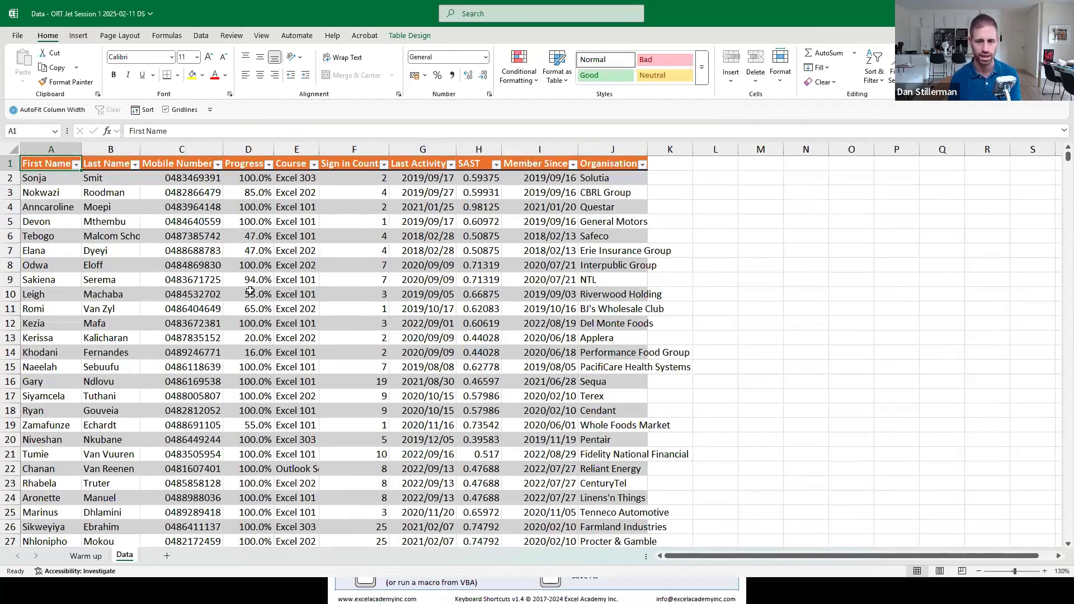
key(Down)
key(Down)
key(Down)
key(Right)
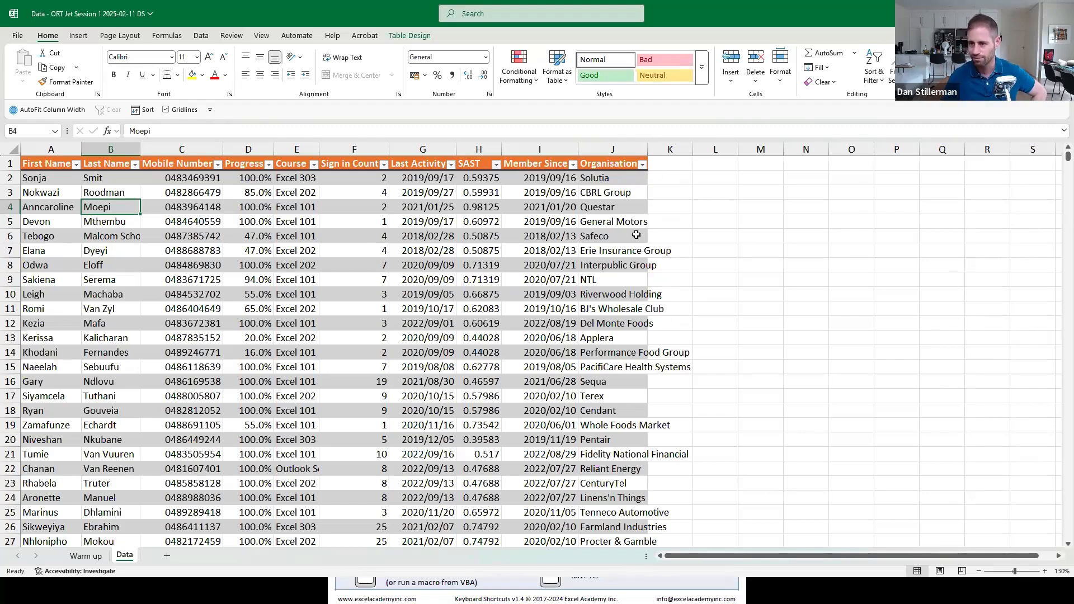
- Select the entire Data sheet, and replace that selection with only the table's data from a Progress cell
click(13, 149)
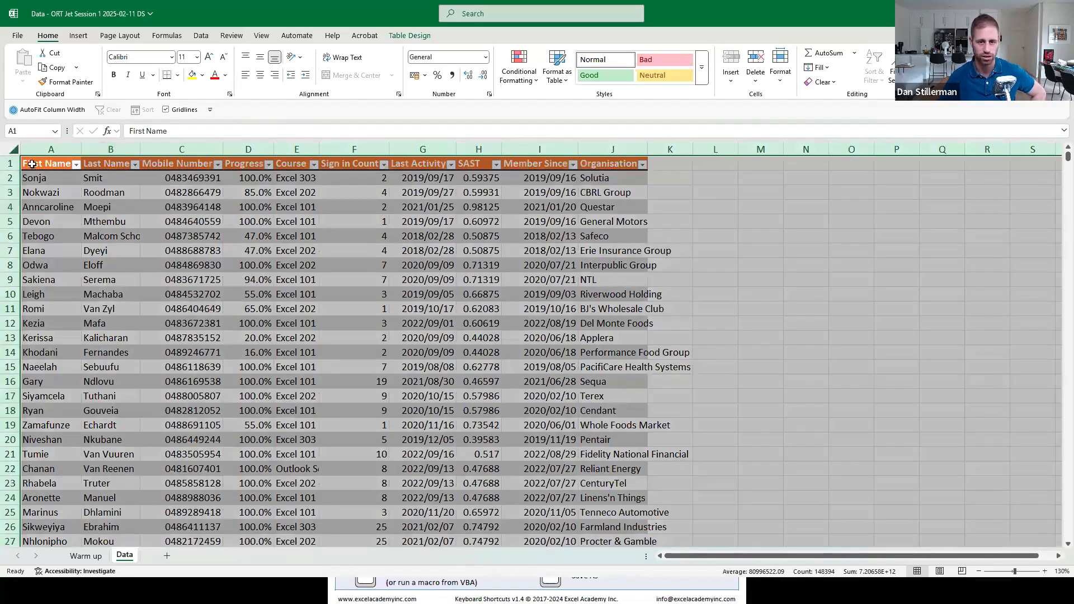
click(248, 265)
key(ctrl+a)
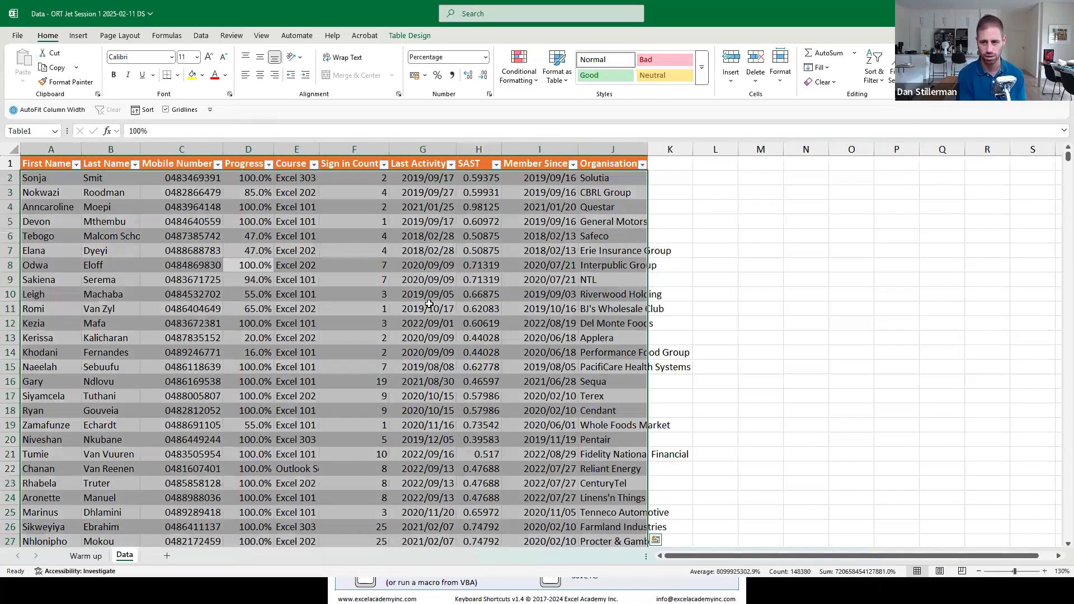
- Select the entire Data sheet, headers included, and AutoFit all column widths to their contents
key(ctrl+a)
key(ctrl+a)
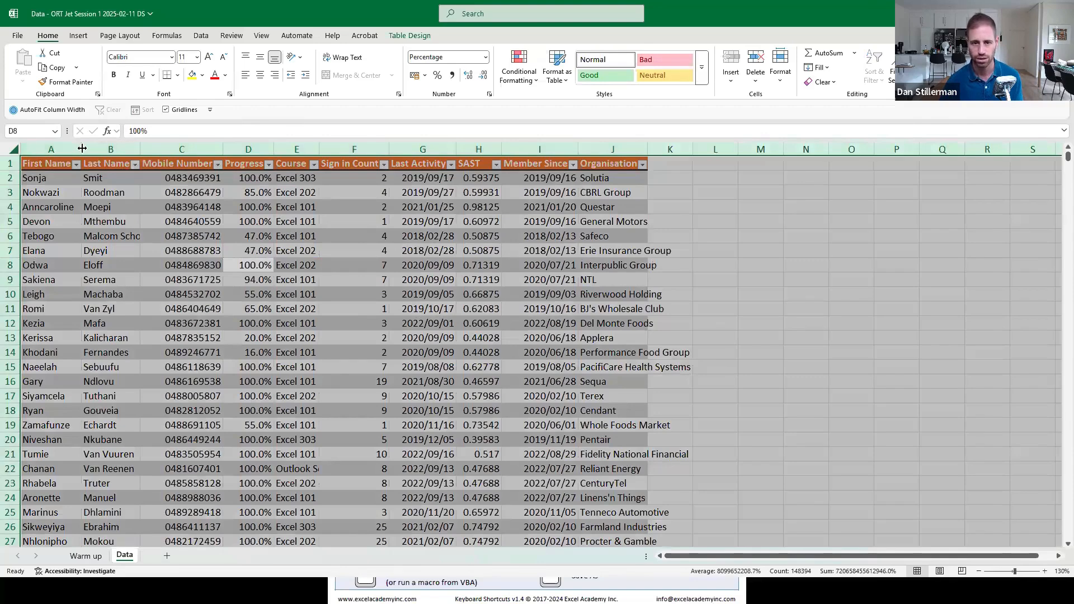
double_click(140, 146)
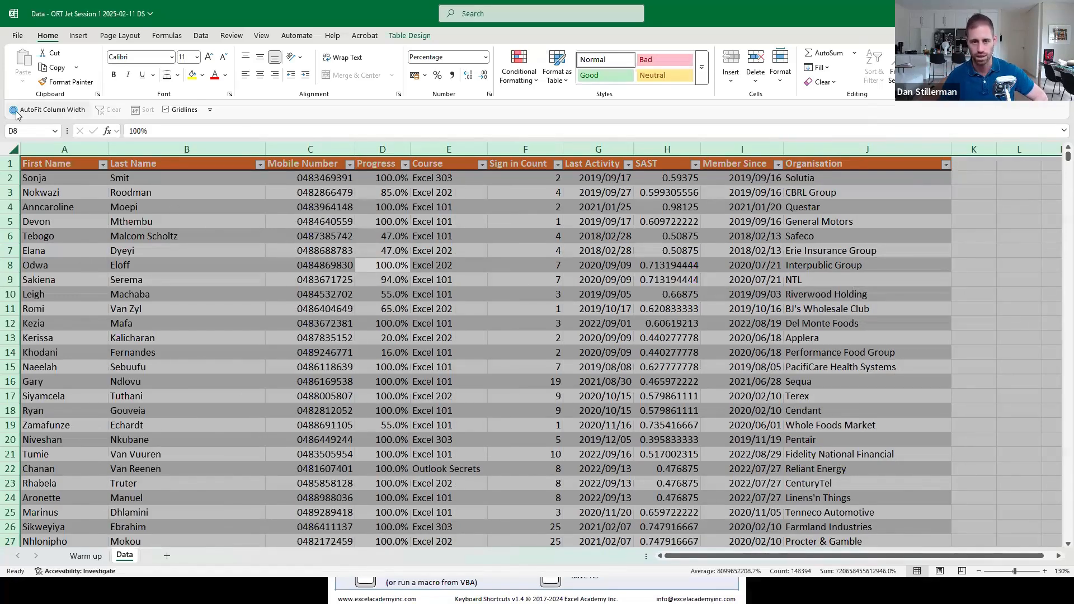
click(51, 111)
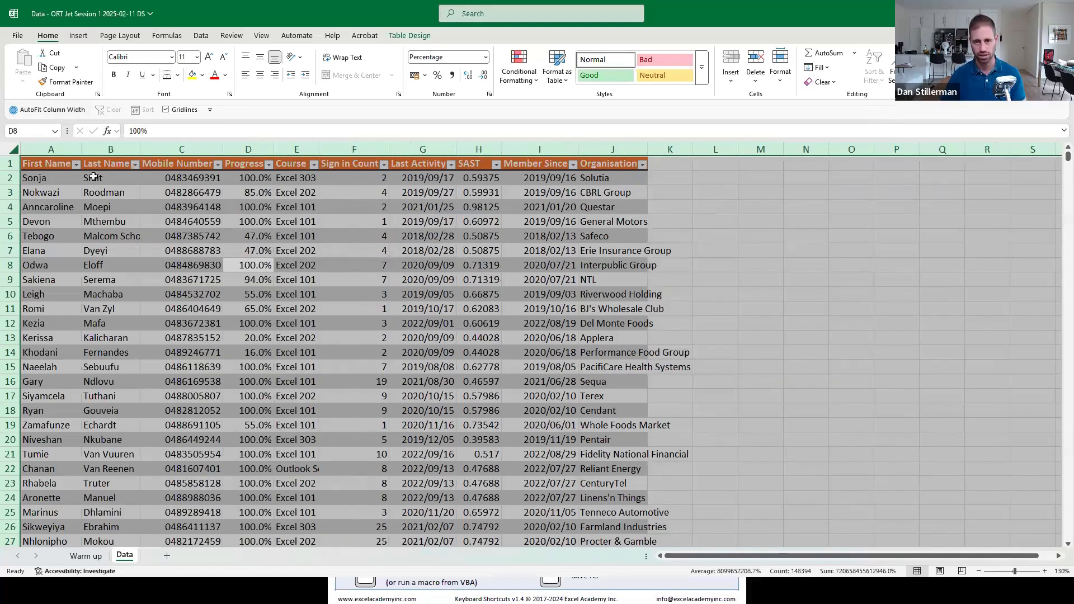
click(56, 110)
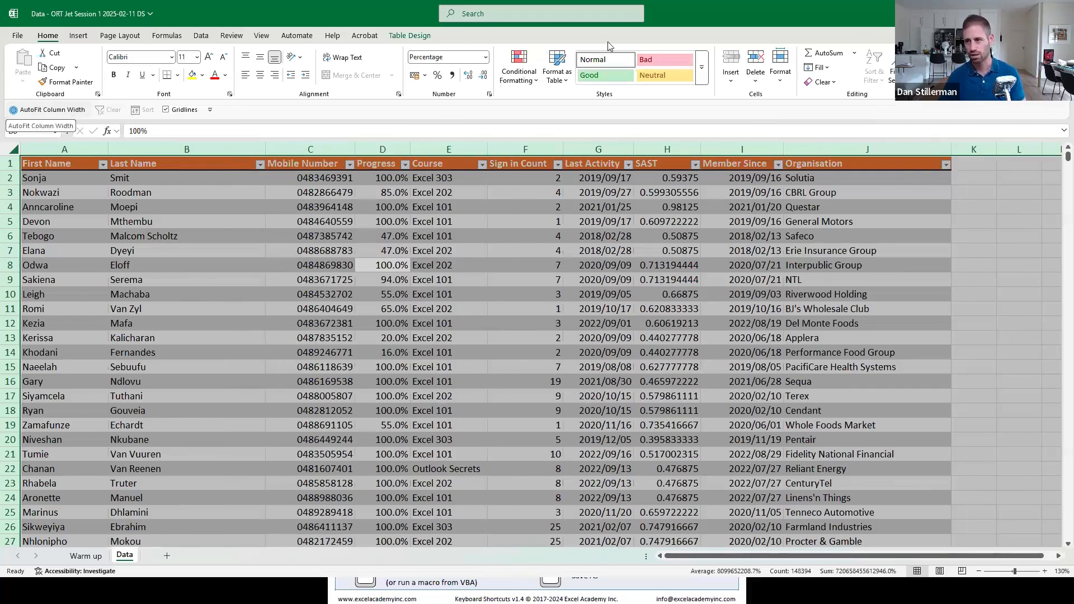
- Examine the customization options available for the AutoFit Column Width command, and close them
click(779, 72)
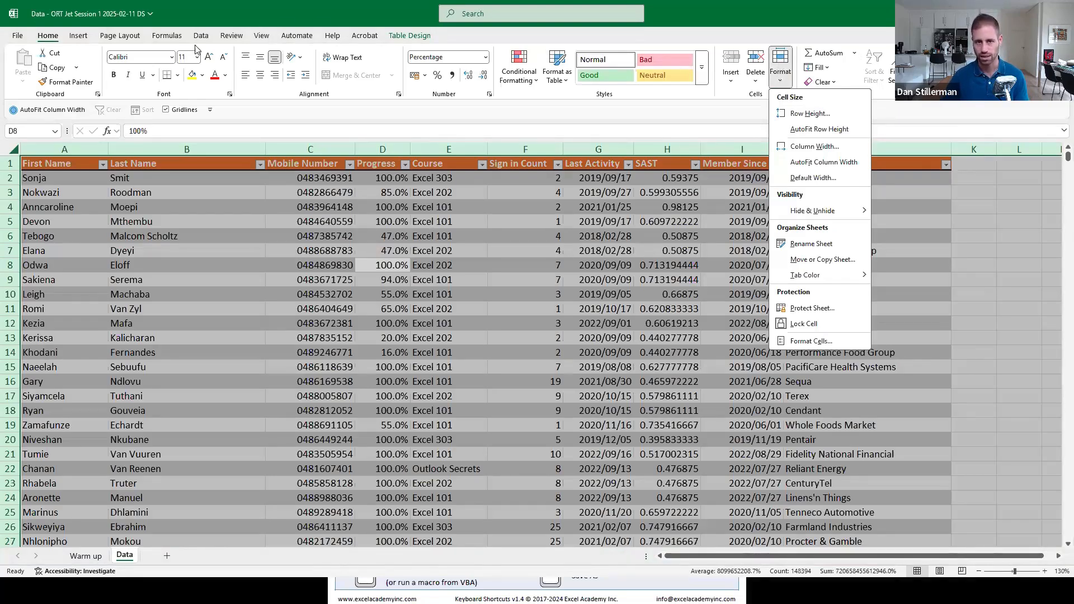
right_click(815, 163)
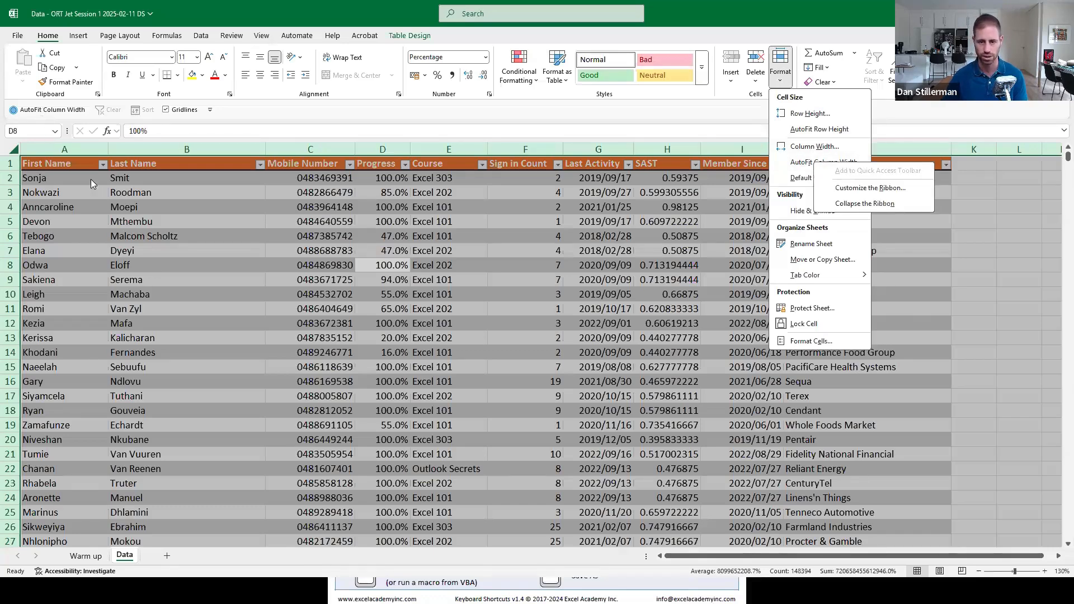
click(60, 111)
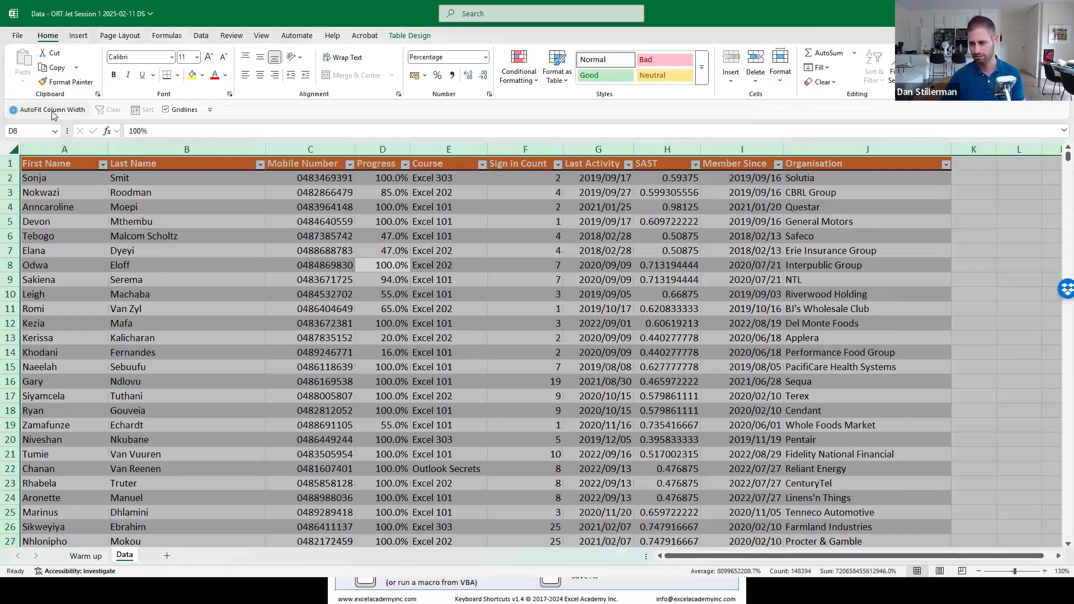
- Replace the whole-sheet selection with the single cell C11 and save the workbook
click(330, 309)
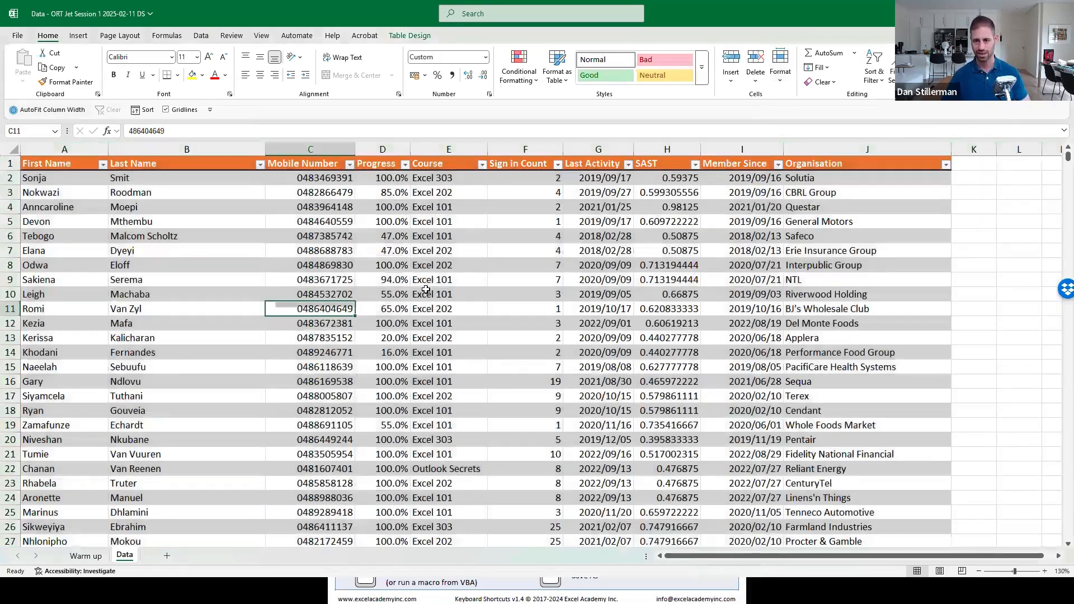
key(ctrl+s)
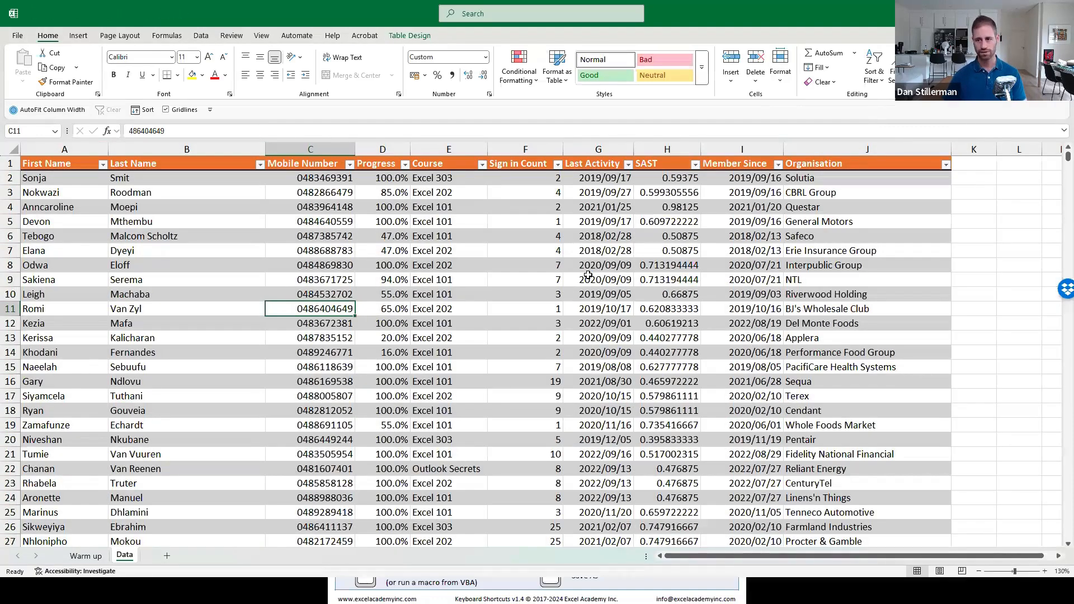